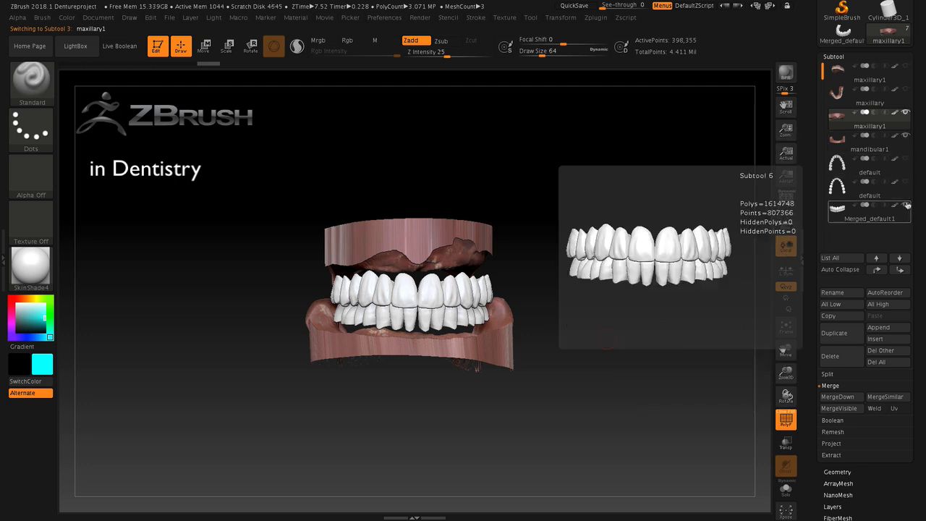
Step: Hide the merged teeth and the mandibular subtool to isolate the maxillary model, viewing its palatal side up close
click(906, 206)
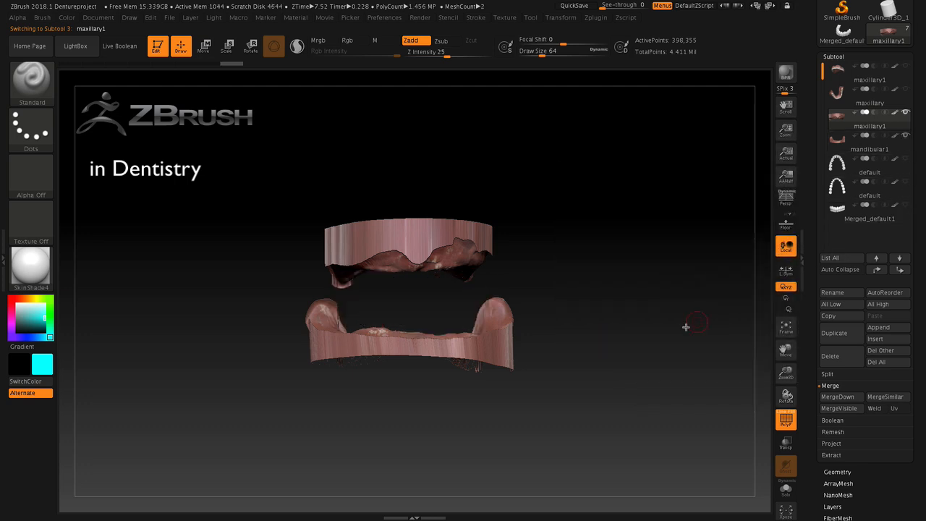
drag(646, 356, 650, 311)
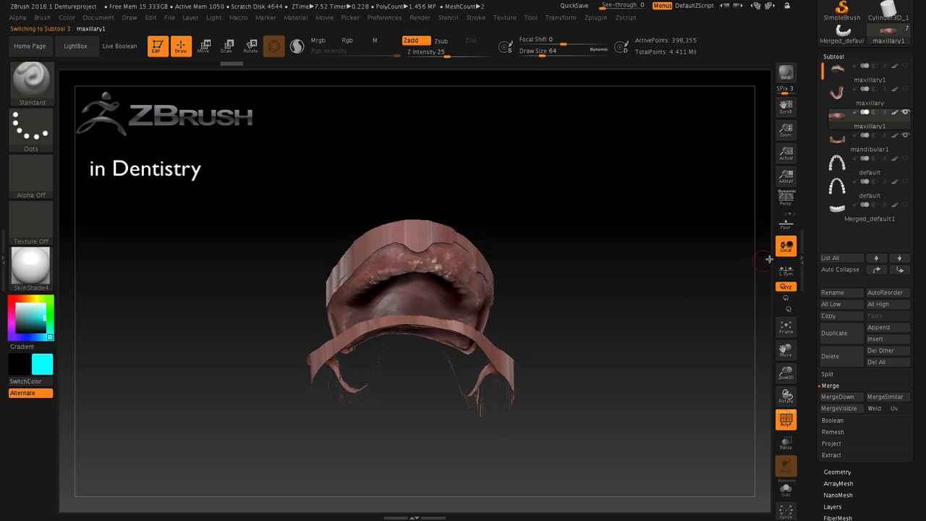
click(904, 136)
drag(637, 368, 629, 324)
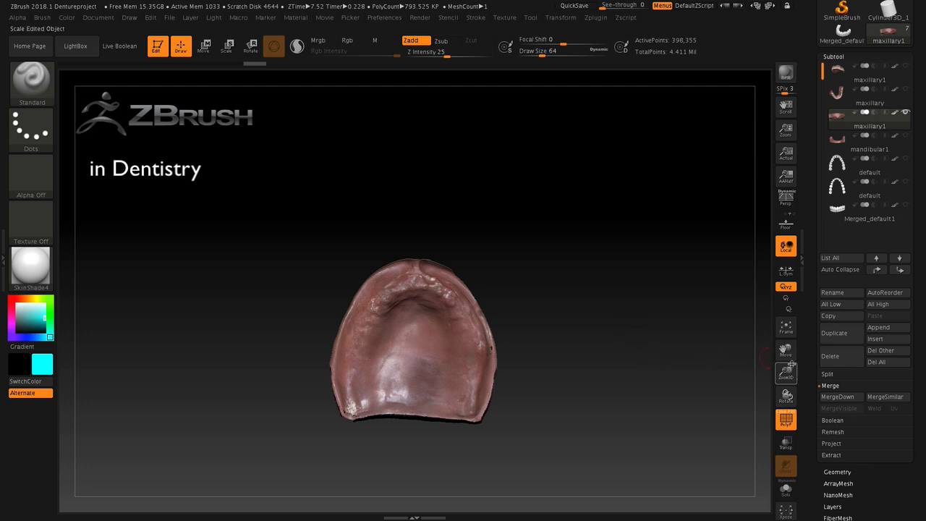
drag(787, 372, 794, 389)
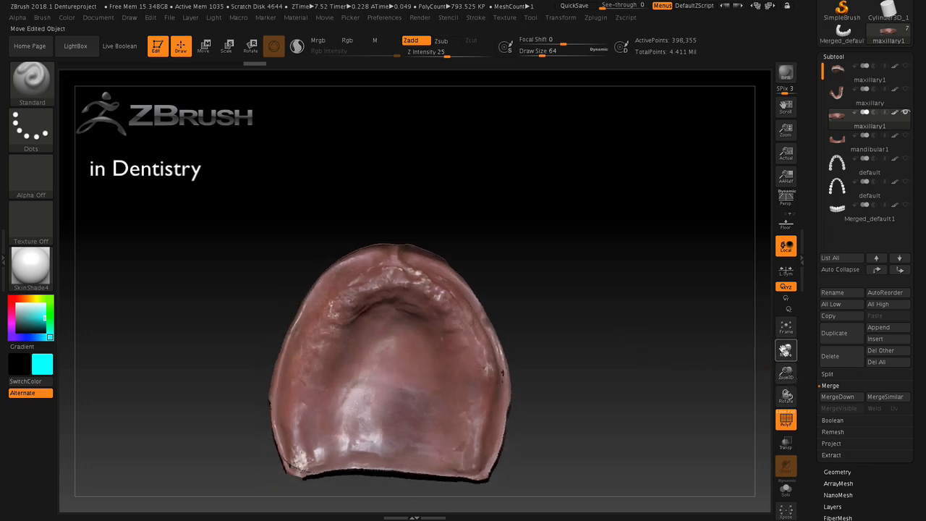
drag(785, 351, 806, 329)
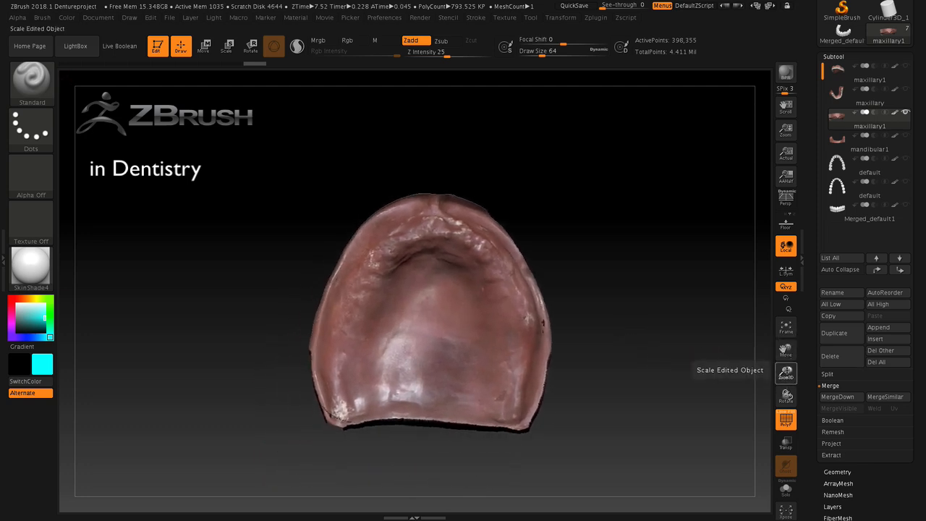
drag(787, 372, 787, 382)
drag(703, 393, 601, 358)
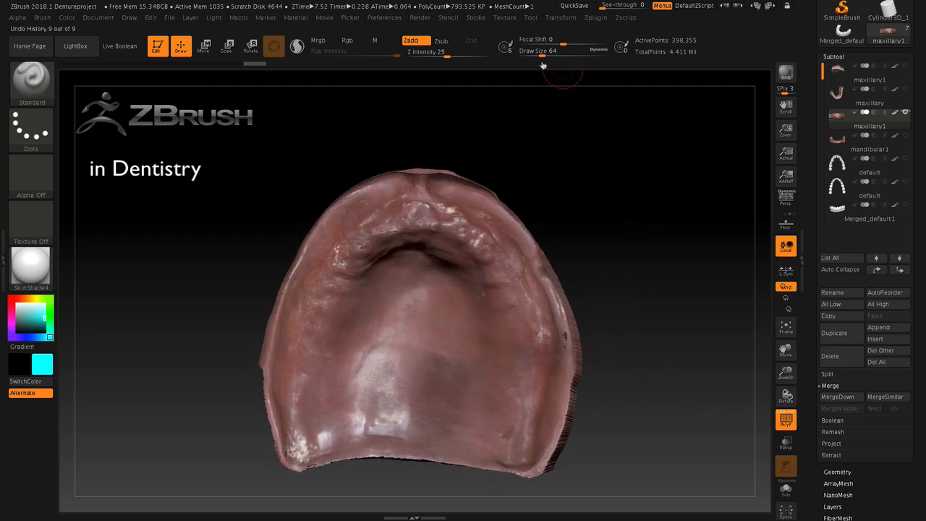
Step: Set the draw size to 31 and smooth the small defect on the right border of the maxillary model
drag(541, 56, 535, 56)
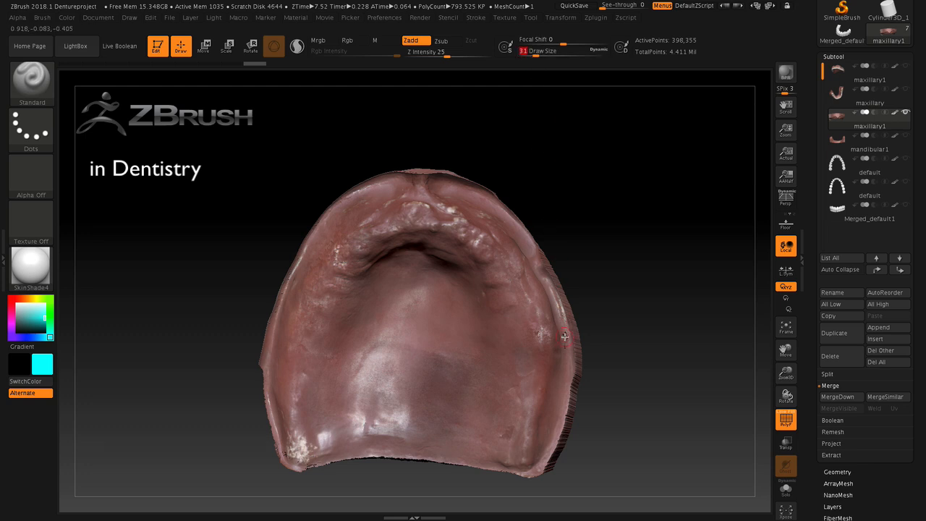
key(shift)
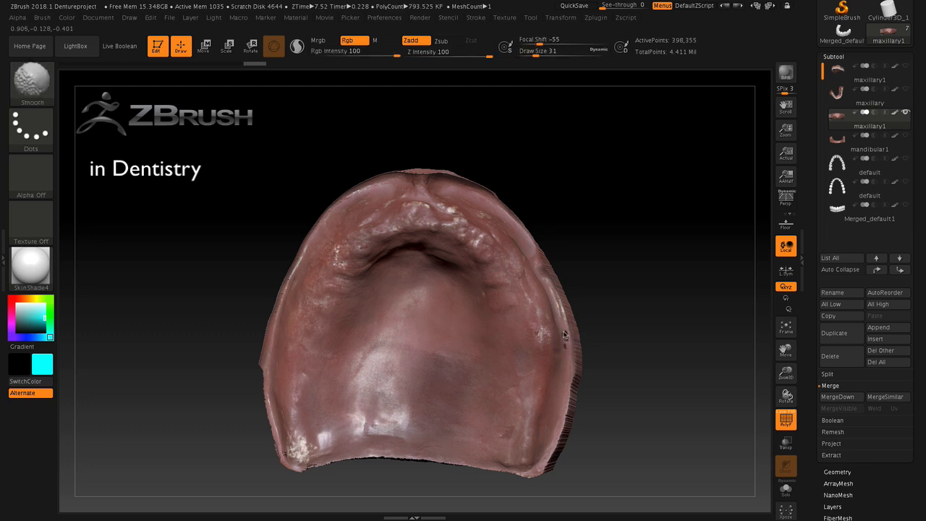
mouse_move(614, 306)
mouse_down()
mouse_move(606, 283)
mouse_move(634, 313)
mouse_up()
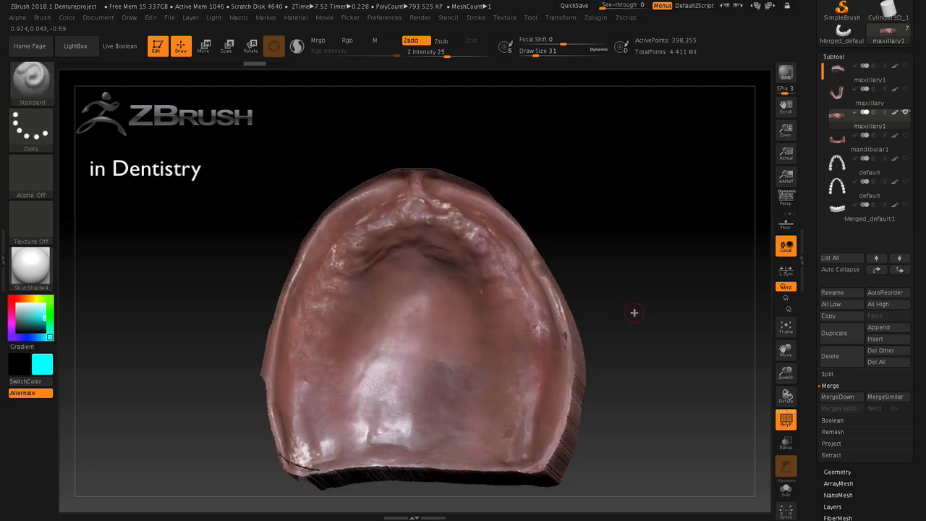
key(shift)
key(shift)
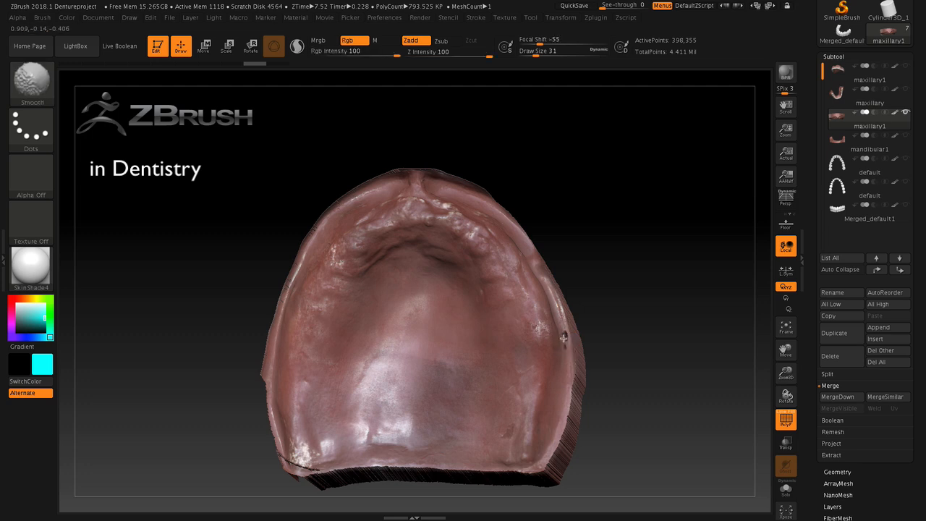
mouse_move(564, 338)
shift+mouse_down()
mouse_move(618, 339)
mouse_move(641, 345)
mouse_move(641, 358)
shift+mouse_up()
key(shift)
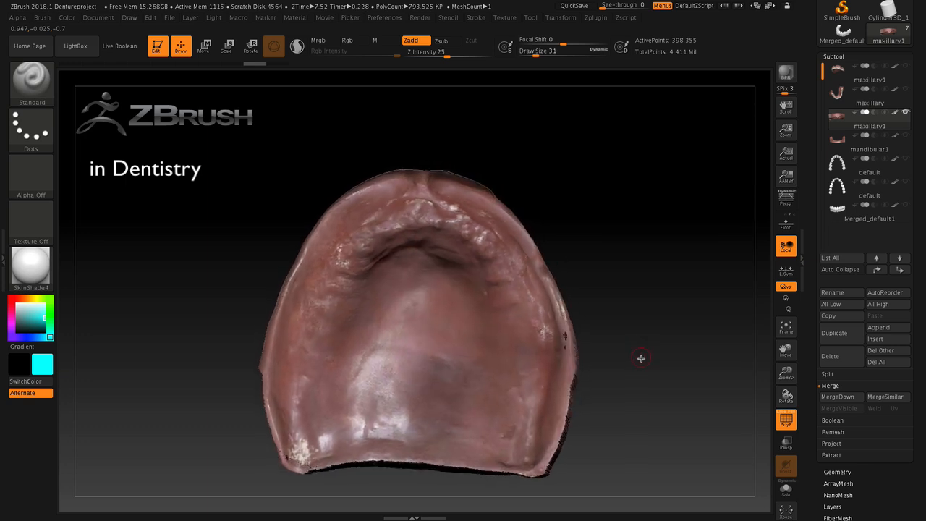
Step: Display the maxillary model with its polyframe fill colour instead of the scanned surface colours
click(794, 415)
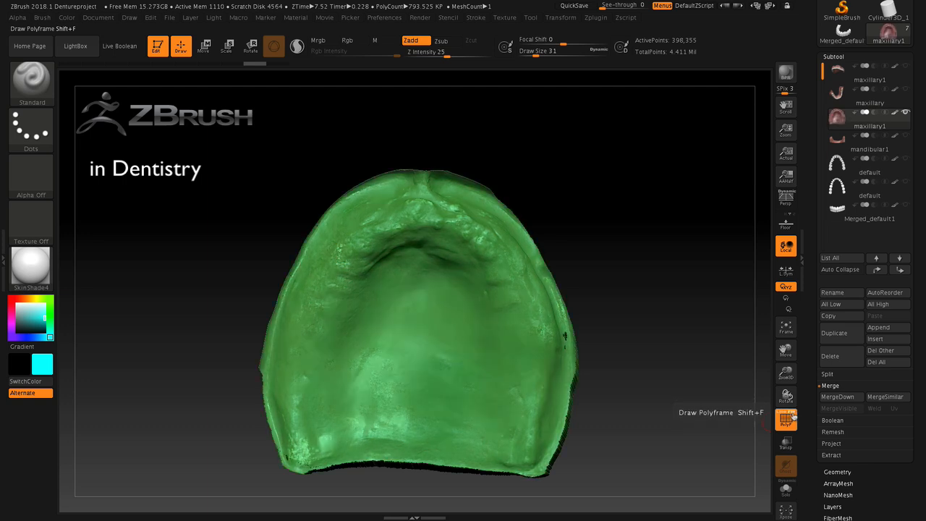
drag(670, 416, 682, 433)
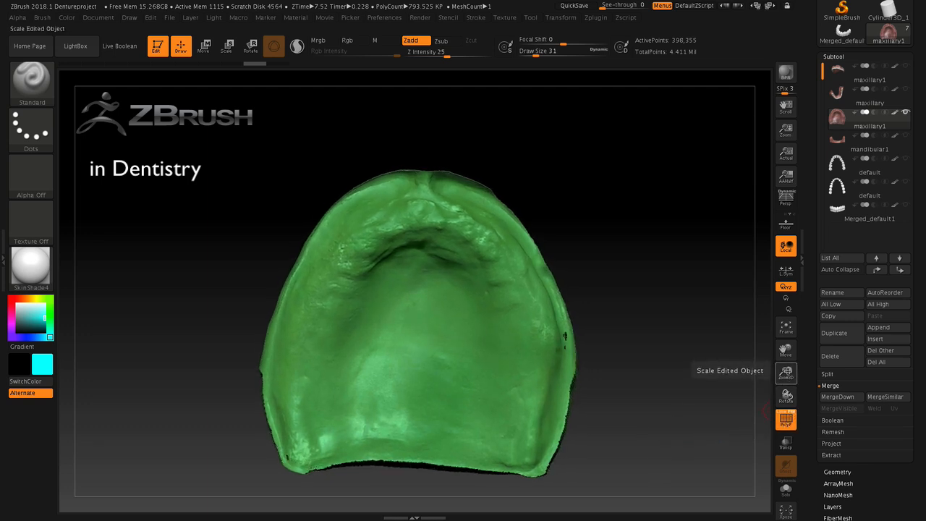
drag(786, 373, 776, 374)
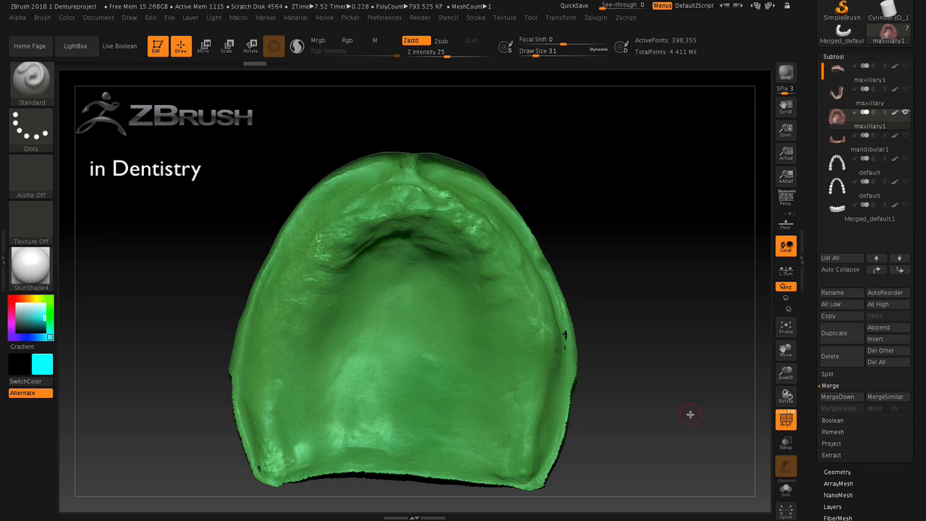
mouse_move(690, 414)
mouse_down()
mouse_move(690, 432)
mouse_move(701, 417)
mouse_move(690, 422)
mouse_move(690, 414)
mouse_up()
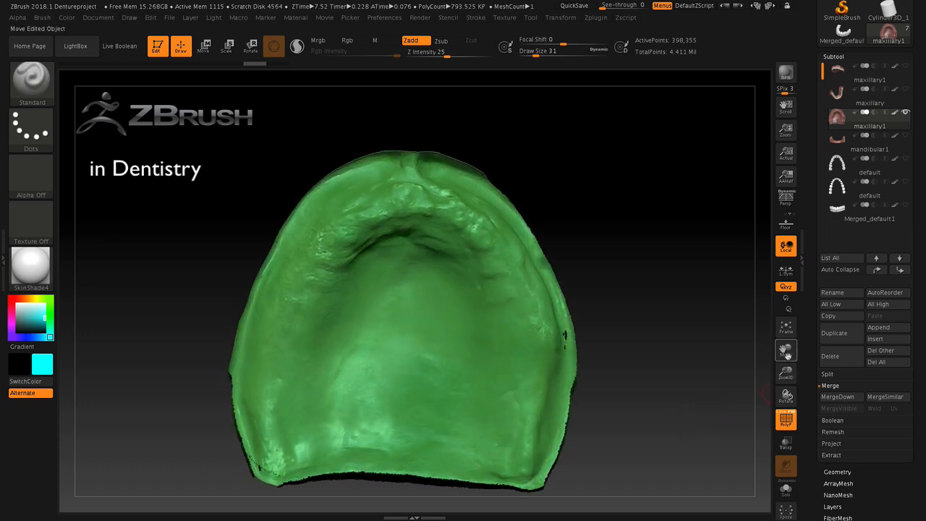
drag(786, 350, 765, 363)
drag(710, 393, 711, 391)
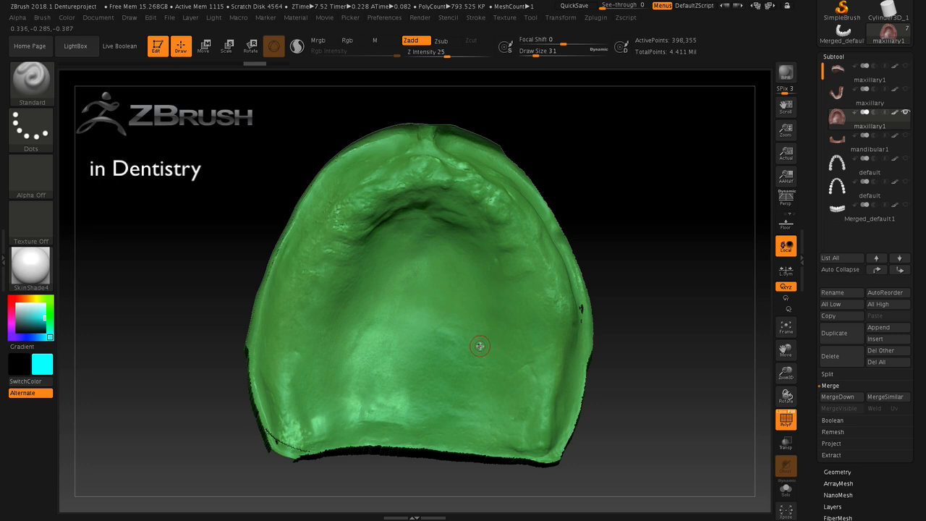
Step: Mask a small round patch in the middle of the palate with the MaskPen
key(ctrl)
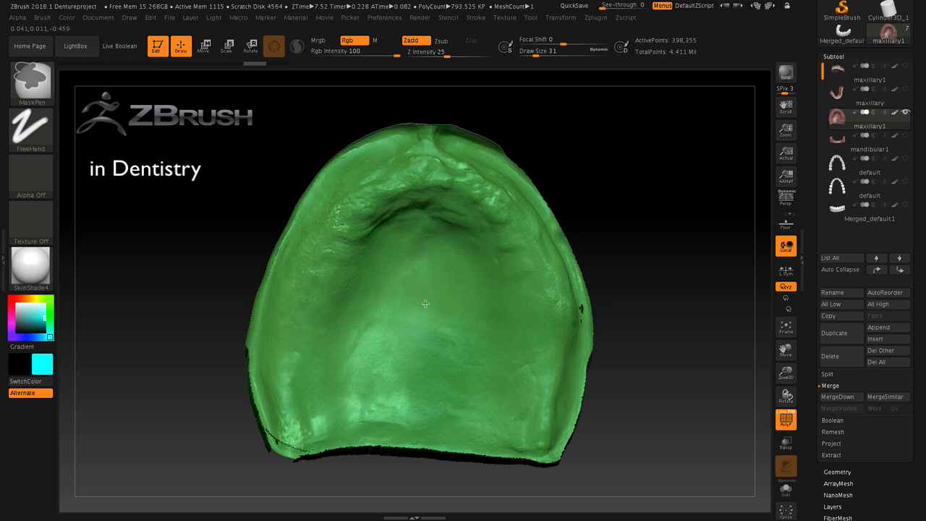
ctrl+drag(438, 295, 427, 287)
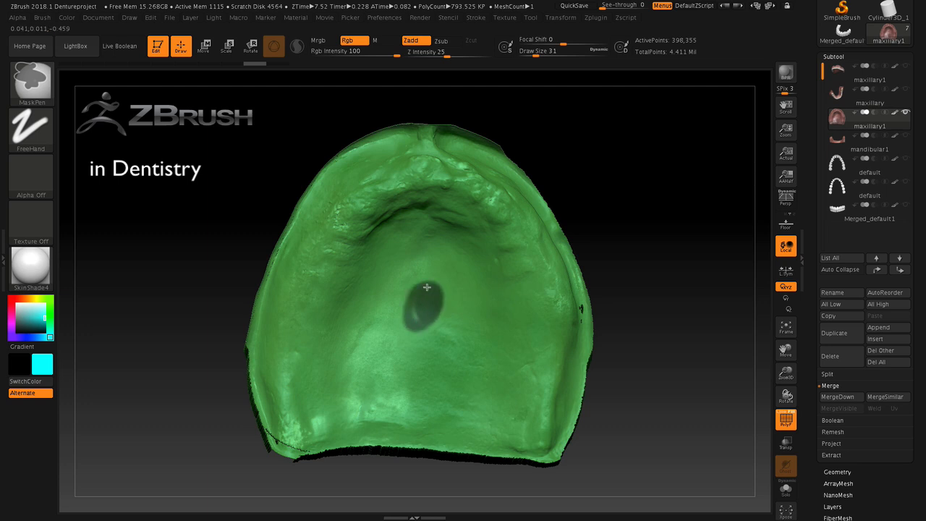
mouse_move(411, 319)
ctrl+mouse_down()
mouse_move(444, 298)
mouse_move(431, 326)
ctrl+mouse_up()
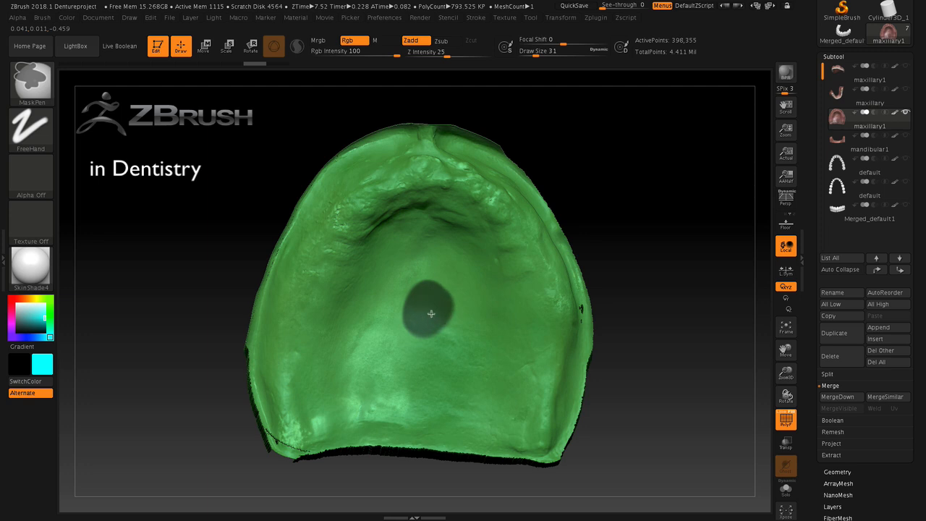
drag(614, 244, 632, 243)
Step: Try the Move gizmo on the masked maxillary model, return to Draw mode and clear the palate mask
click(206, 47)
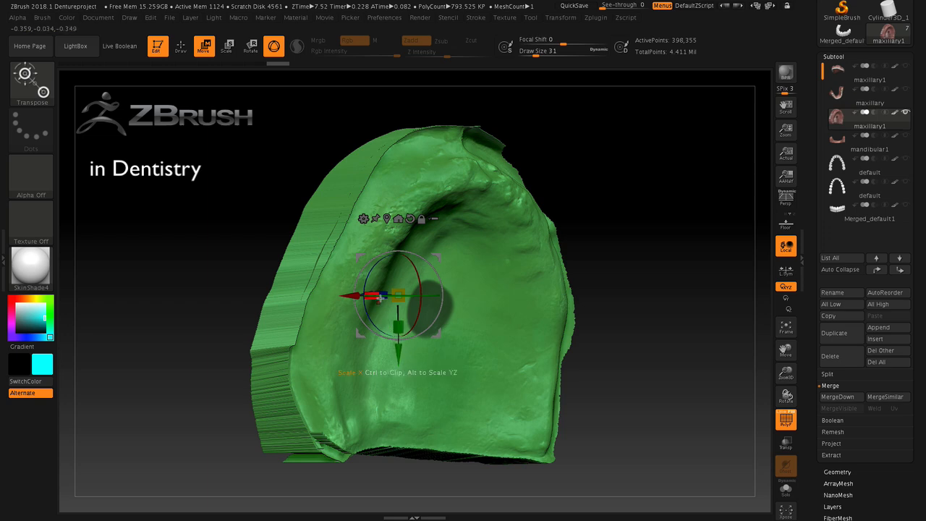
drag(427, 371, 587, 273)
mouse_move(400, 281)
mouse_down()
mouse_move(396, 174)
mouse_move(390, 322)
mouse_move(390, 250)
mouse_move(392, 291)
mouse_up()
mouse_move(618, 285)
mouse_down()
mouse_move(616, 240)
mouse_move(621, 262)
mouse_up()
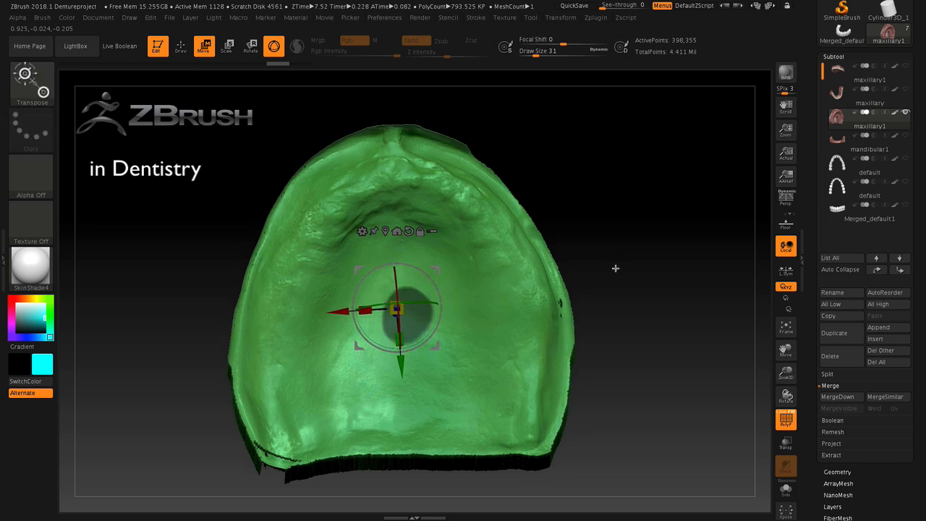
click(181, 46)
drag(600, 273, 612, 283)
Step: Paint a thin mask line along the left vestibule, from beside the front frenum to the rear corner
drag(785, 373, 752, 364)
drag(630, 375, 541, 314)
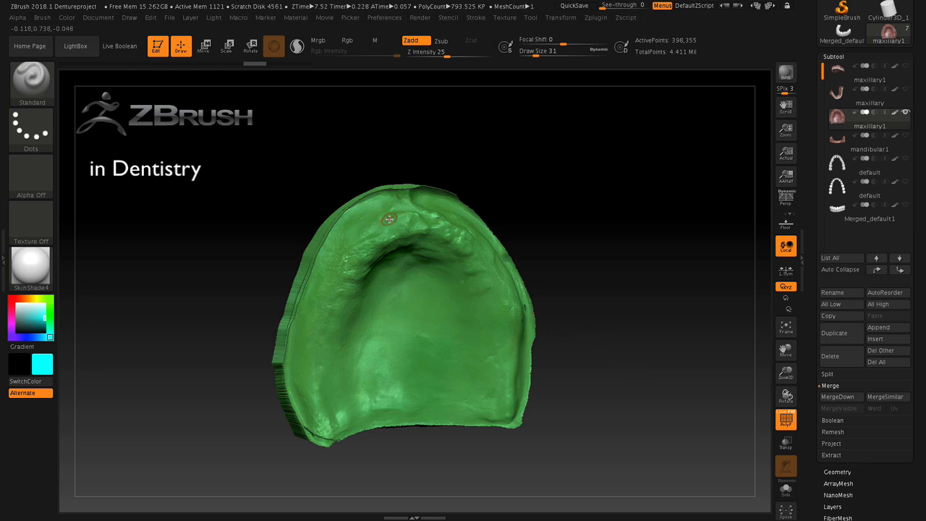
key(ctrl)
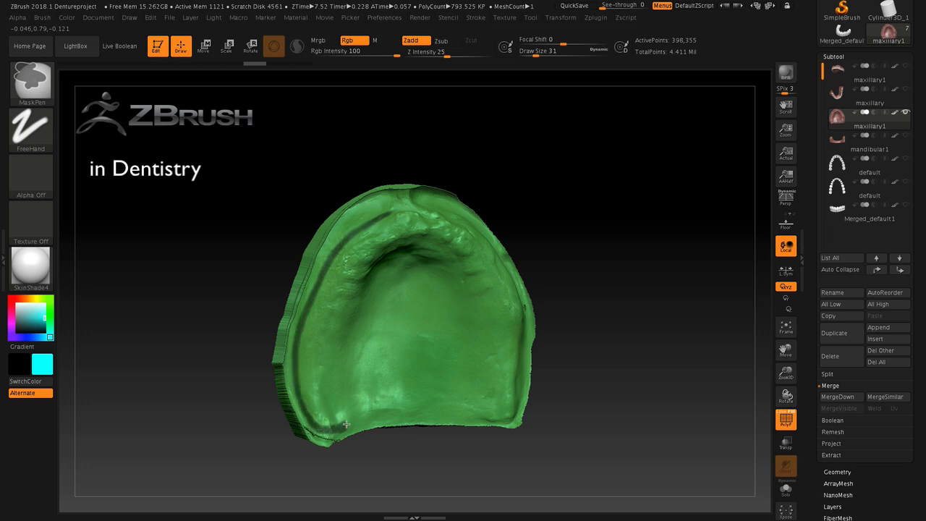
mouse_move(587, 236)
mouse_down()
mouse_move(598, 270)
mouse_move(402, 232)
mouse_up()
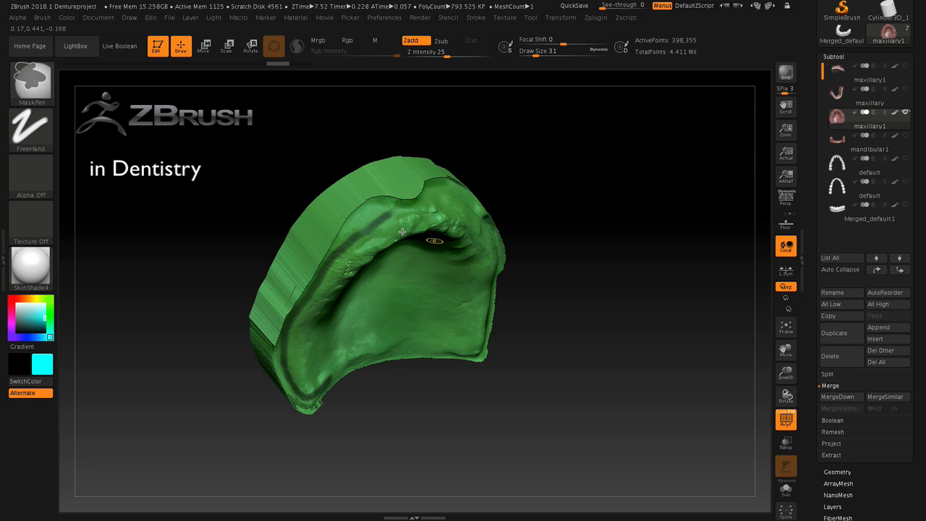
ctrl+click(388, 214)
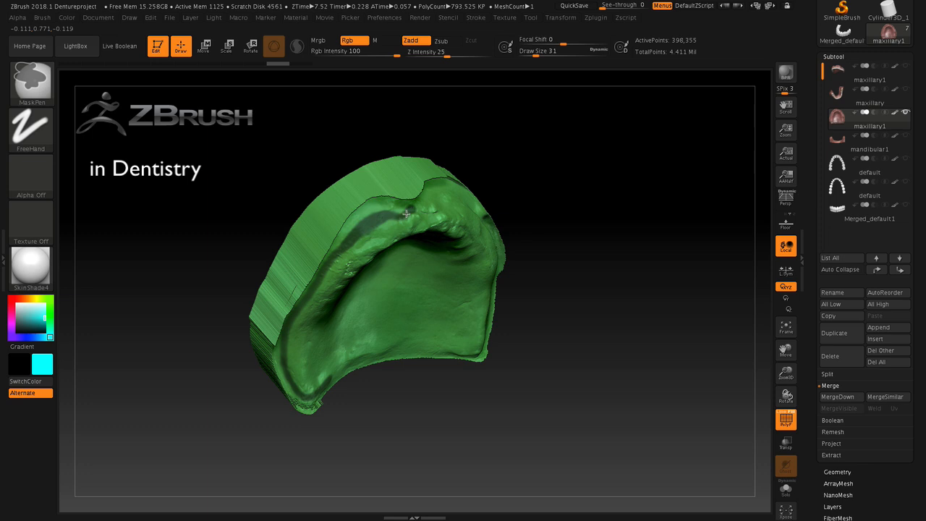
Step: Continue the mask line across the front, down the right vestibule and along the posterior edge to close the denture outline
drag(534, 169, 515, 178)
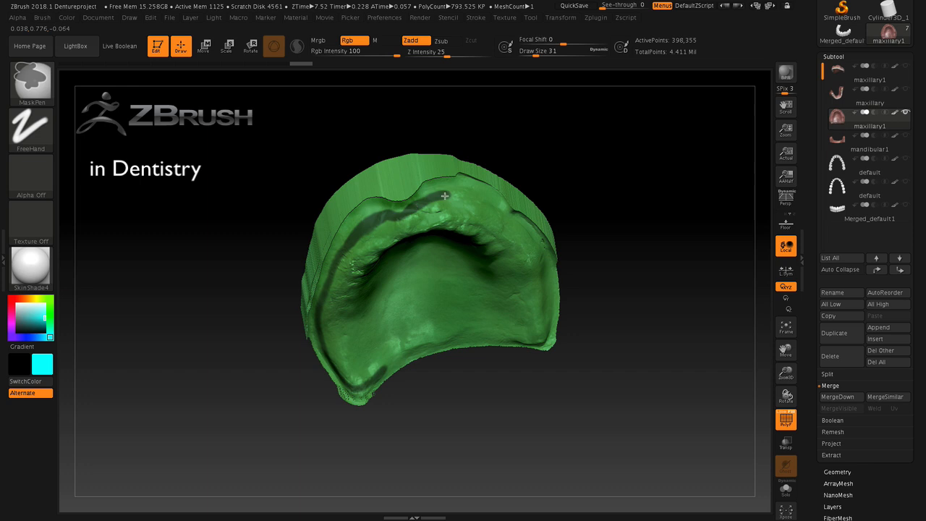
mouse_move(558, 159)
mouse_down()
mouse_move(586, 171)
mouse_move(555, 176)
mouse_up()
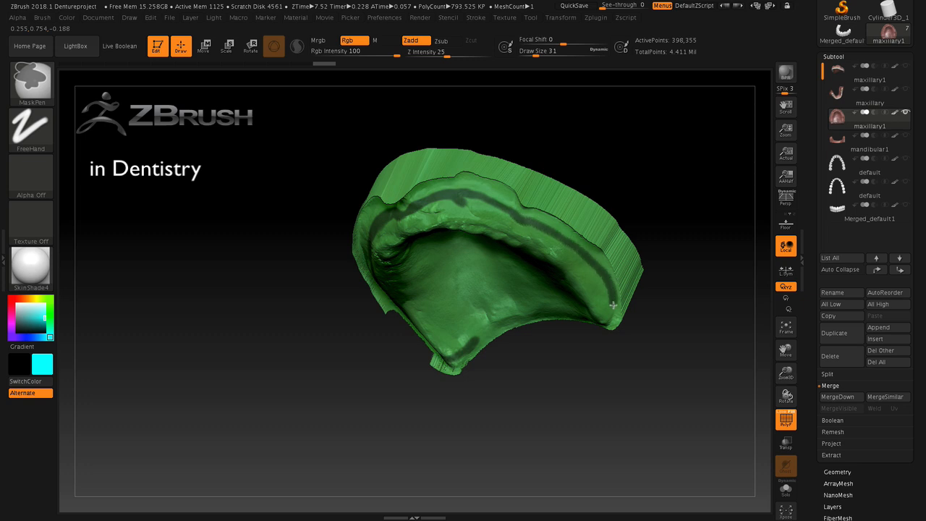
mouse_move(603, 354)
shift+mouse_down()
mouse_move(601, 374)
mouse_move(593, 366)
shift+mouse_up()
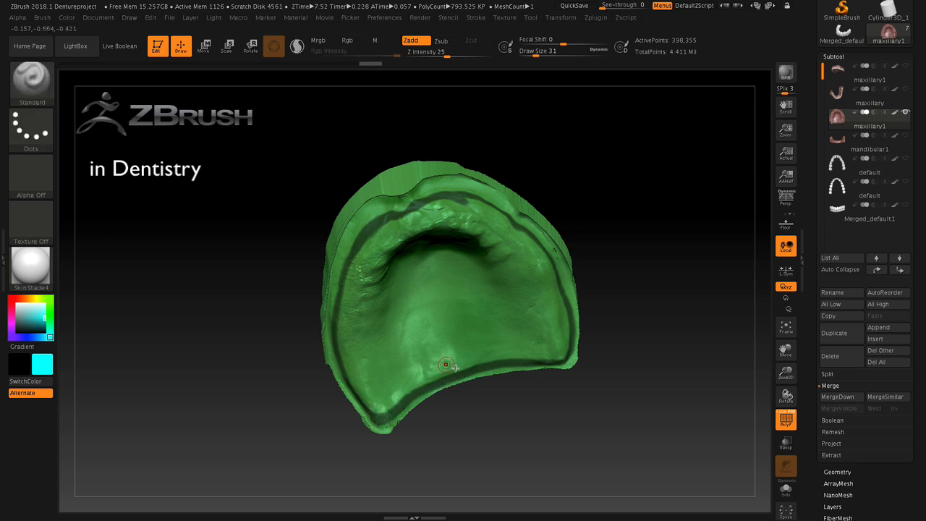
Step: Touch up and thicken the mask outline along the left anterior border beside the frenum
drag(497, 448, 495, 408)
mouse_move(566, 436)
mouse_down()
mouse_move(587, 441)
mouse_move(579, 463)
mouse_move(566, 452)
mouse_move(568, 434)
mouse_up()
key(ctrl)
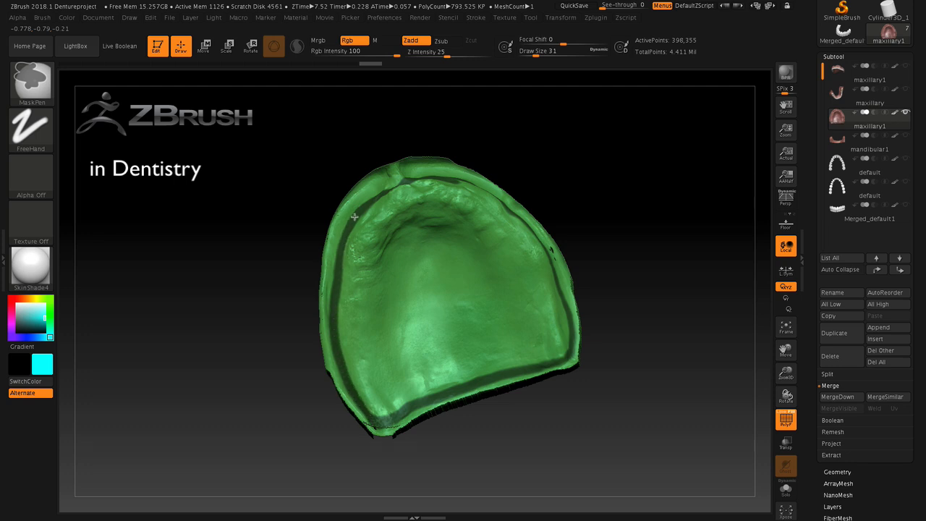
drag(555, 153, 412, 233)
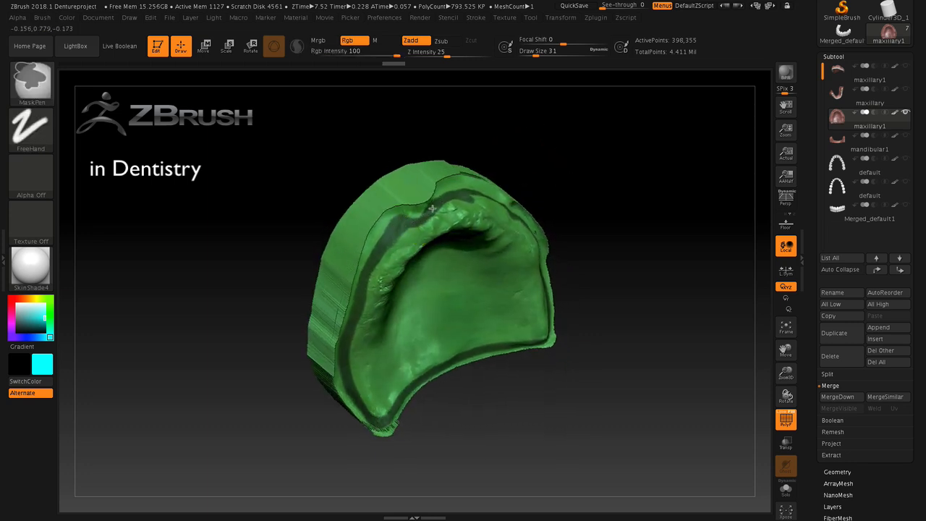
drag(569, 160, 484, 210)
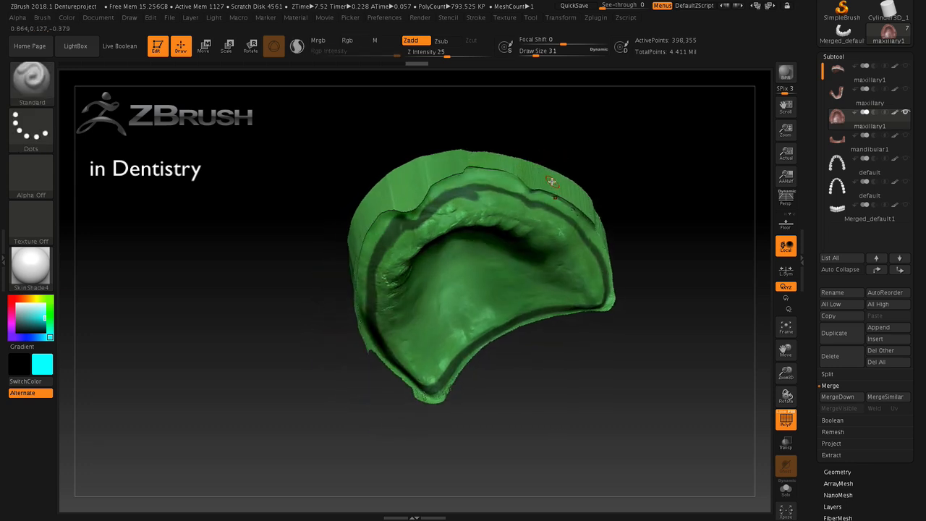
Step: Try masking the palate inside the outline with a draw size of 207 and undo that fill
drag(569, 410, 617, 165)
drag(536, 52, 559, 53)
mouse_move(492, 289)
ctrl+mouse_down()
mouse_move(490, 316)
mouse_move(471, 314)
mouse_move(450, 344)
mouse_move(441, 267)
mouse_move(405, 289)
mouse_move(412, 376)
mouse_move(498, 348)
mouse_move(540, 320)
mouse_move(465, 240)
mouse_move(441, 244)
ctrl+mouse_up()
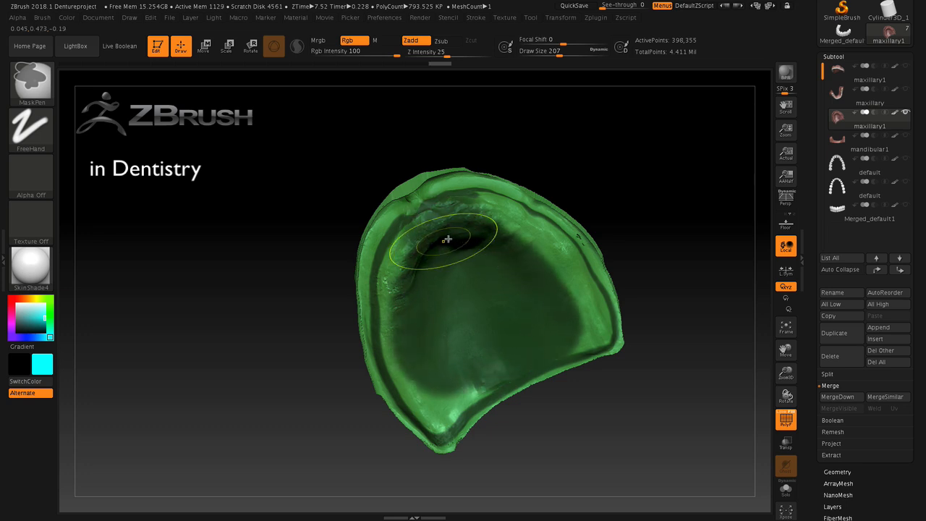
ctrl+click(500, 279)
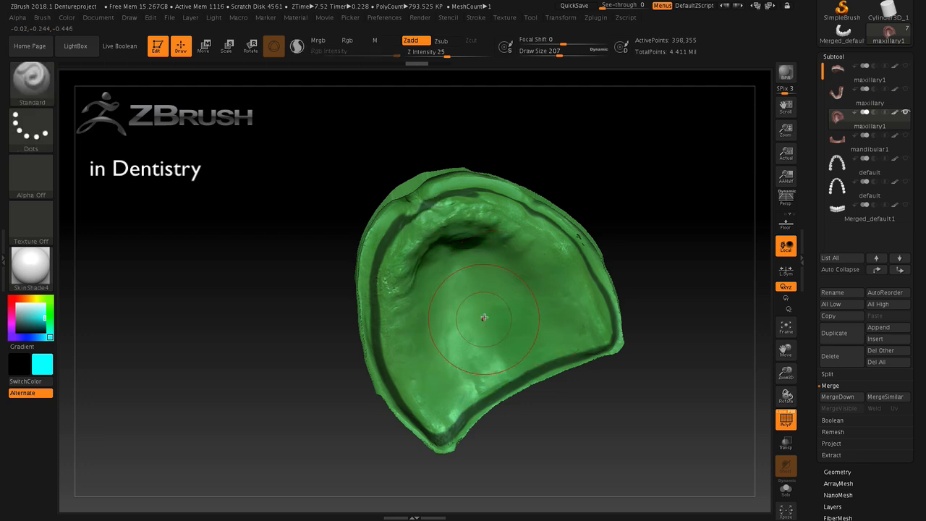
Step: Fill the palate and anterior ridge inside the maxillary outline with mask, using a draw size of 108
click(547, 51)
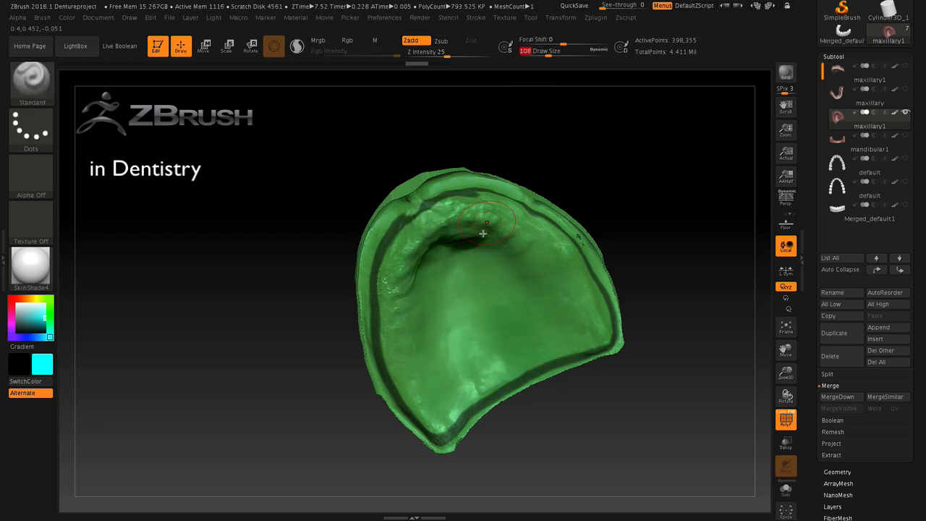
mouse_move(463, 300)
ctrl+mouse_down()
mouse_move(434, 302)
mouse_move(418, 244)
mouse_move(398, 278)
mouse_move(396, 327)
mouse_move(421, 323)
mouse_move(412, 360)
mouse_move(403, 347)
mouse_move(428, 410)
ctrl+mouse_up()
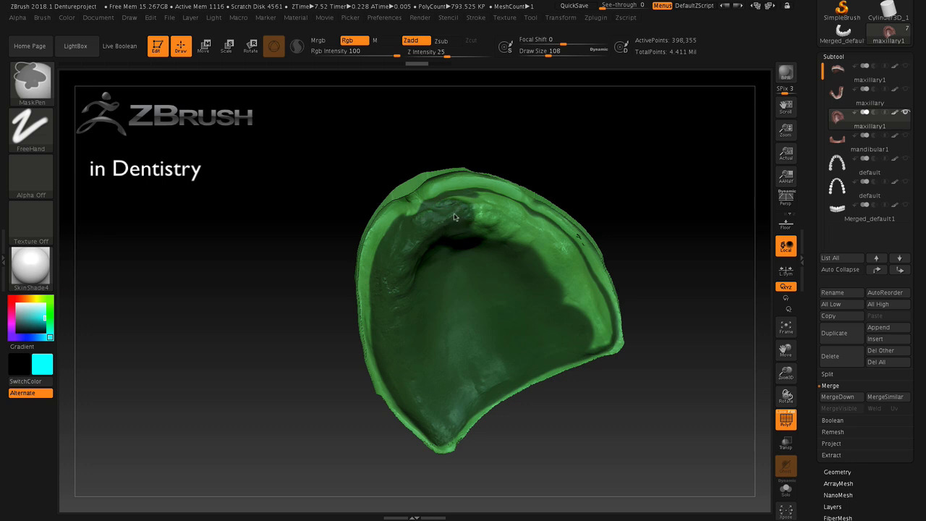
mouse_move(459, 210)
ctrl+mouse_down()
mouse_move(505, 231)
mouse_move(493, 220)
ctrl+mouse_up()
drag(587, 141, 595, 194)
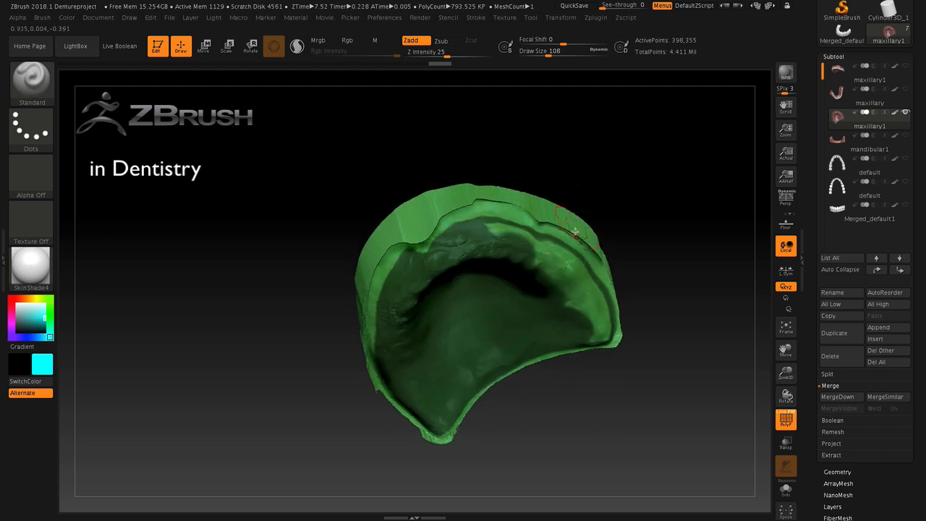
mouse_move(496, 270)
ctrl+mouse_down()
mouse_move(509, 254)
mouse_move(489, 240)
mouse_move(511, 242)
mouse_move(557, 278)
mouse_move(569, 262)
mouse_move(553, 250)
mouse_move(546, 273)
ctrl+mouse_up()
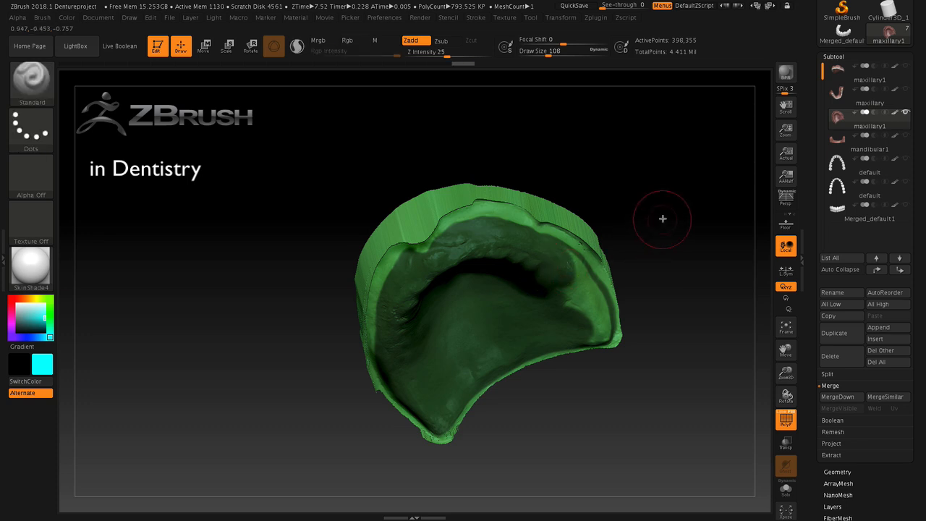
Step: Mask the remaining right ridge up to the outline, reducing the draw size to 87 for the area near the border
drag(662, 217, 646, 231)
mouse_move(573, 302)
ctrl+mouse_down()
mouse_move(551, 277)
mouse_move(600, 311)
mouse_move(601, 289)
ctrl+mouse_up()
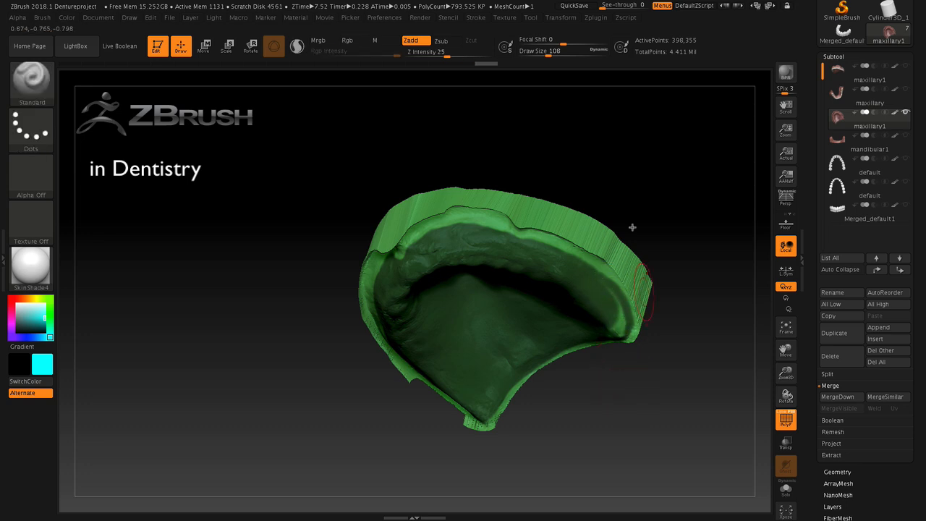
drag(553, 57, 544, 57)
mouse_move(609, 161)
mouse_down()
mouse_move(620, 144)
mouse_move(623, 318)
mouse_move(607, 333)
mouse_up()
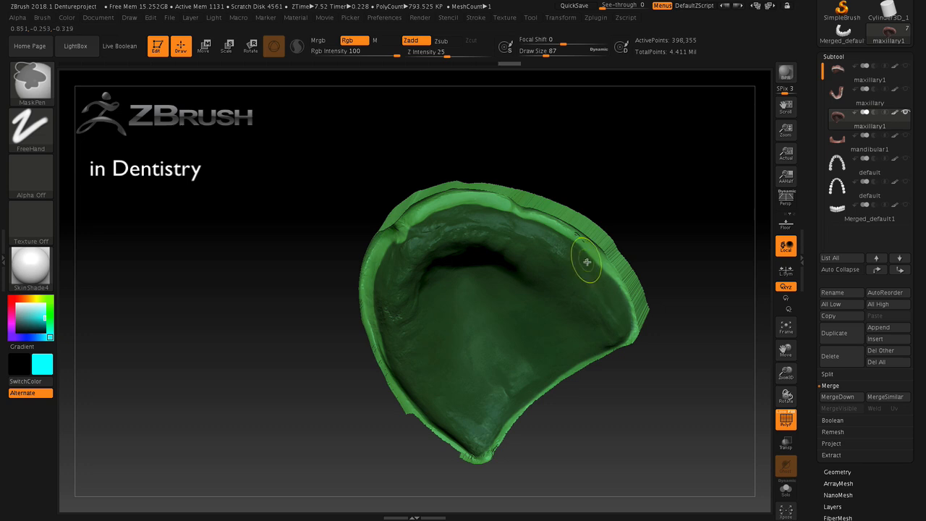
mouse_move(596, 188)
mouse_down()
mouse_move(620, 157)
mouse_move(627, 166)
mouse_move(618, 143)
mouse_move(616, 166)
mouse_move(607, 145)
mouse_move(614, 159)
mouse_move(606, 193)
mouse_move(618, 209)
mouse_move(617, 194)
mouse_move(602, 215)
mouse_up()
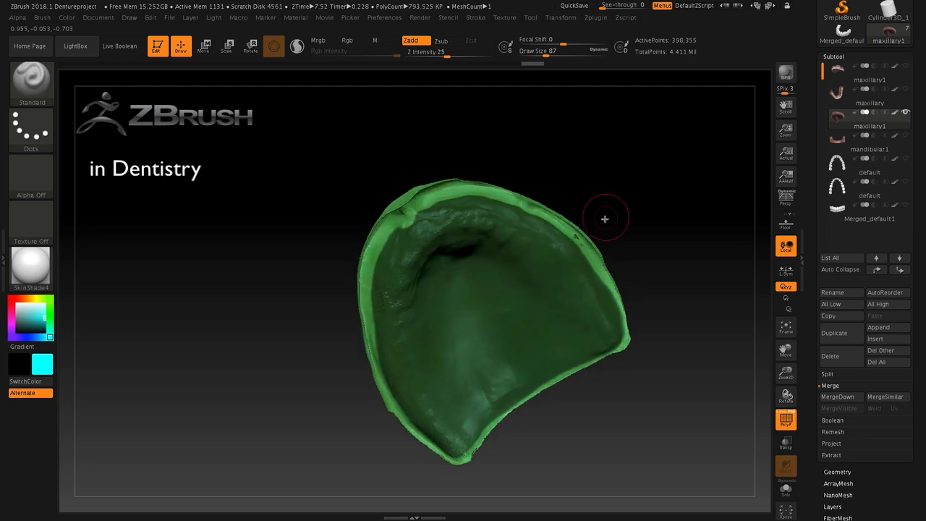
Step: Set the draw size to 17 and touch up the mask near the posterior edge of the maxillary scan
drag(547, 58, 536, 58)
drag(786, 373, 826, 245)
drag(625, 410, 625, 428)
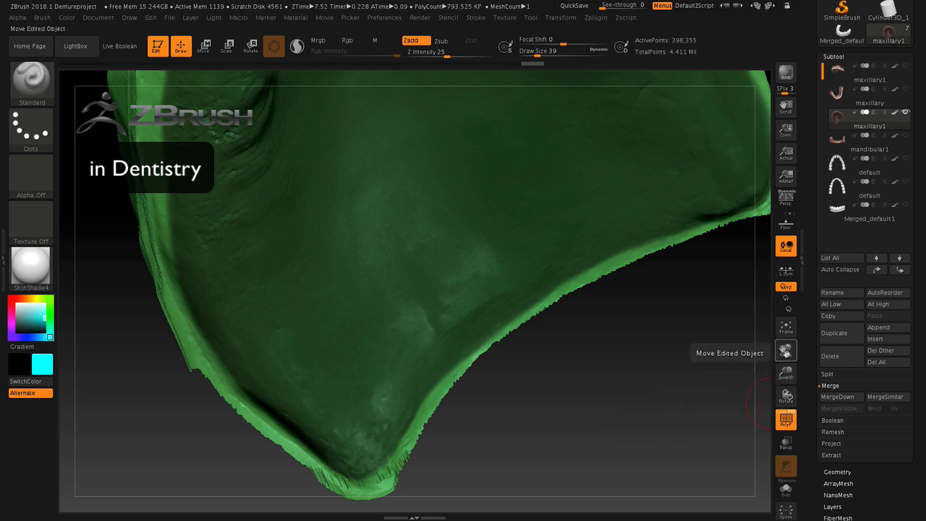
drag(785, 355, 785, 350)
drag(540, 432, 553, 426)
drag(536, 52, 531, 54)
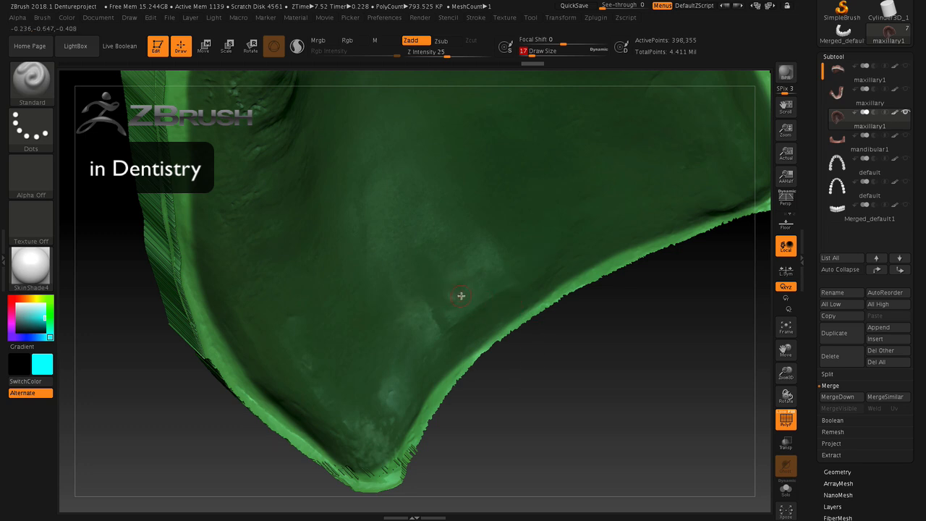
key(ctrl)
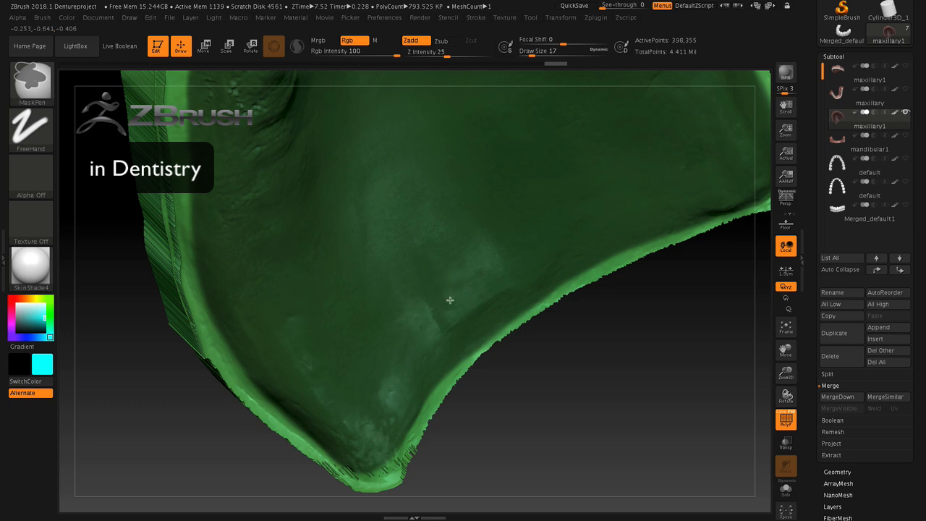
Step: Try taking the mask off the maxillary palate and bring the masked area back
ctrl+click(507, 425)
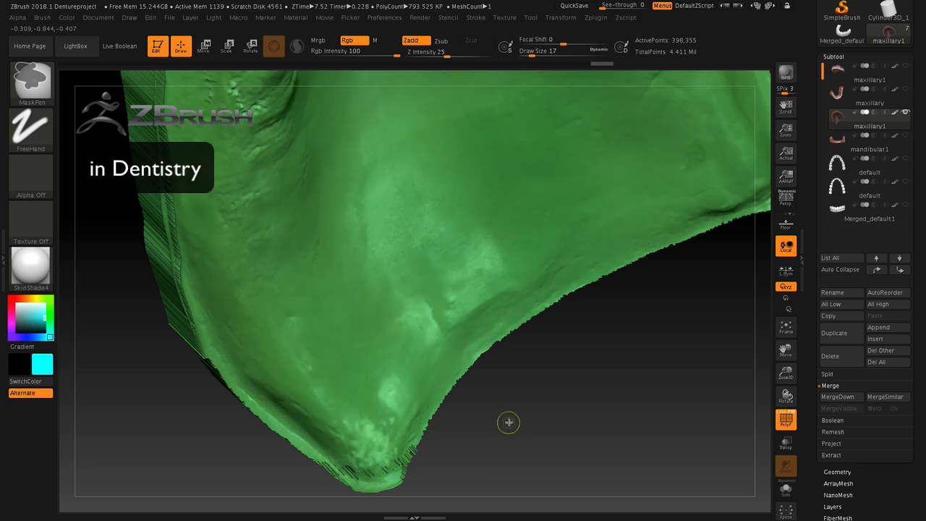
ctrl+click(510, 418)
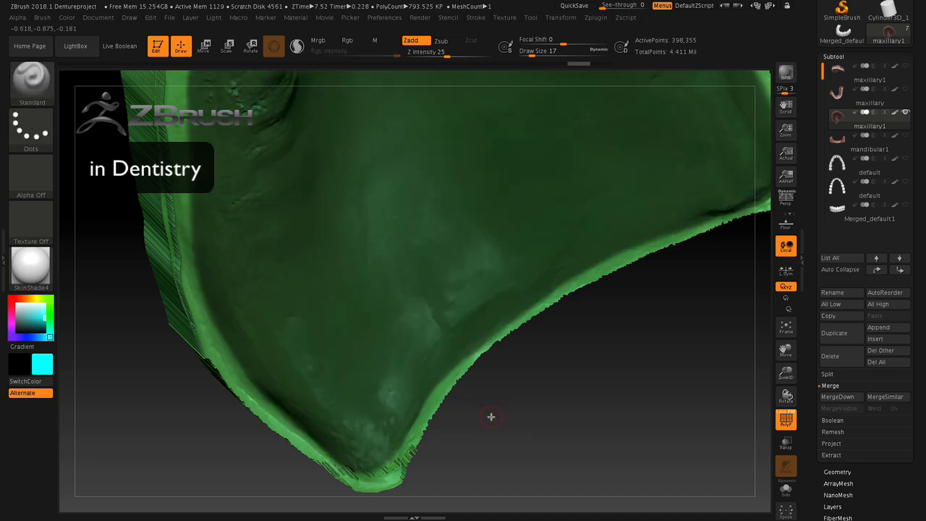
Step: Refine the mask edge along the left border and rear corner of the maxillary scan
drag(492, 417, 489, 442)
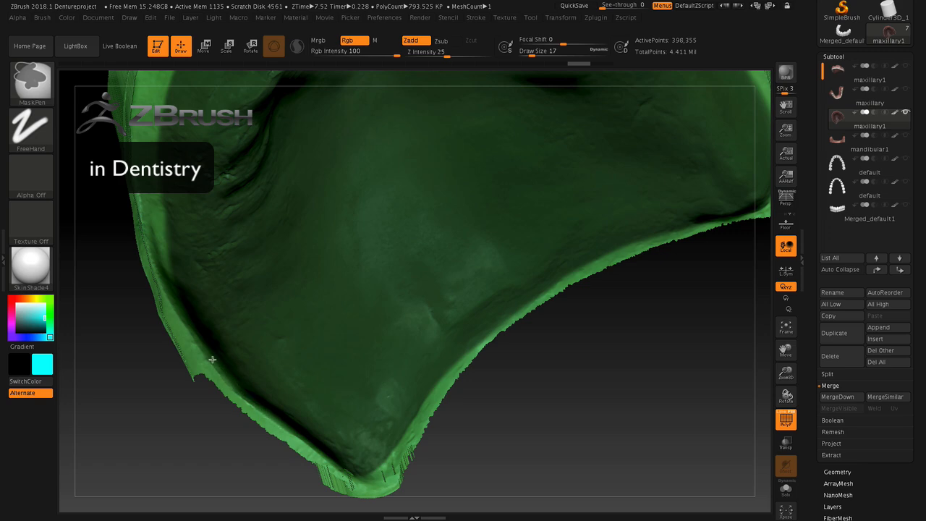
mouse_move(201, 454)
mouse_down()
mouse_move(221, 434)
mouse_move(209, 412)
mouse_move(238, 345)
mouse_up()
key(ctrl)
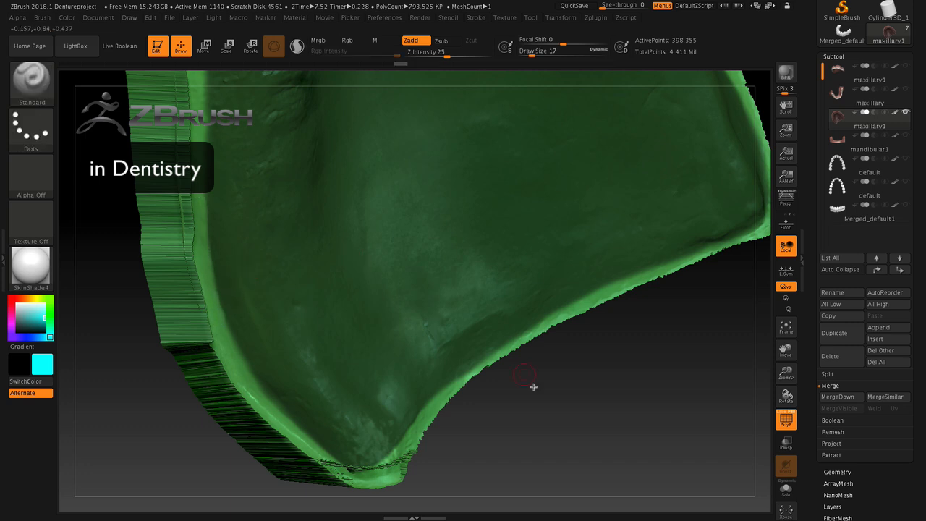
drag(555, 415, 551, 411)
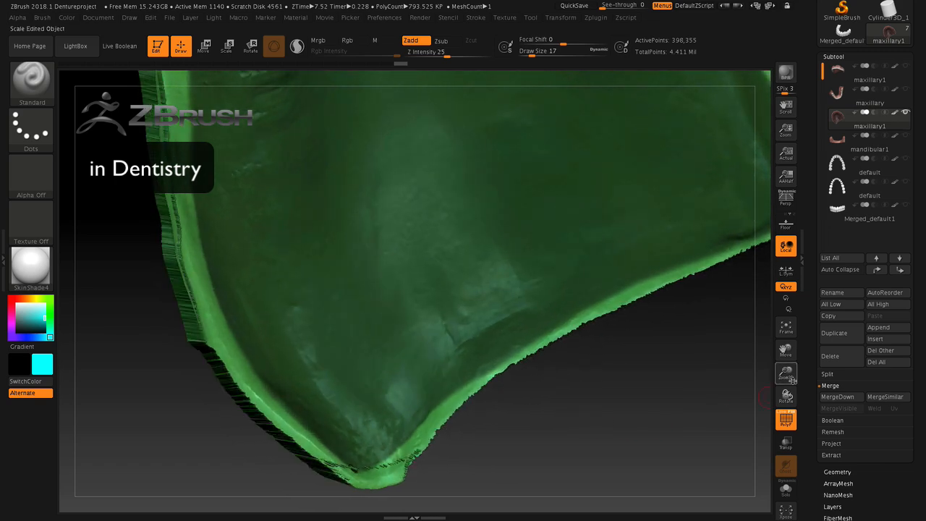
Step: Refine the maxillary mask edge around the anterior frenum notch and the front border
drag(784, 350, 828, 506)
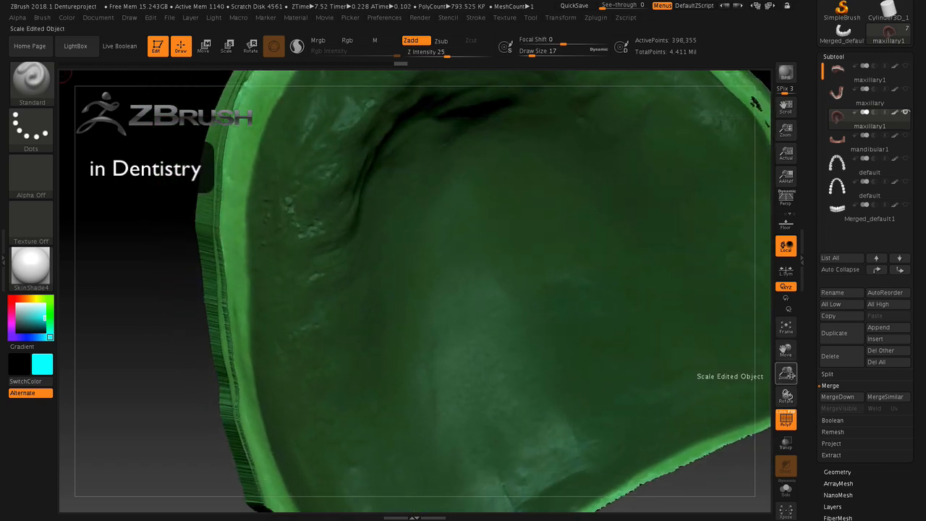
drag(785, 373, 731, 323)
drag(698, 161, 660, 183)
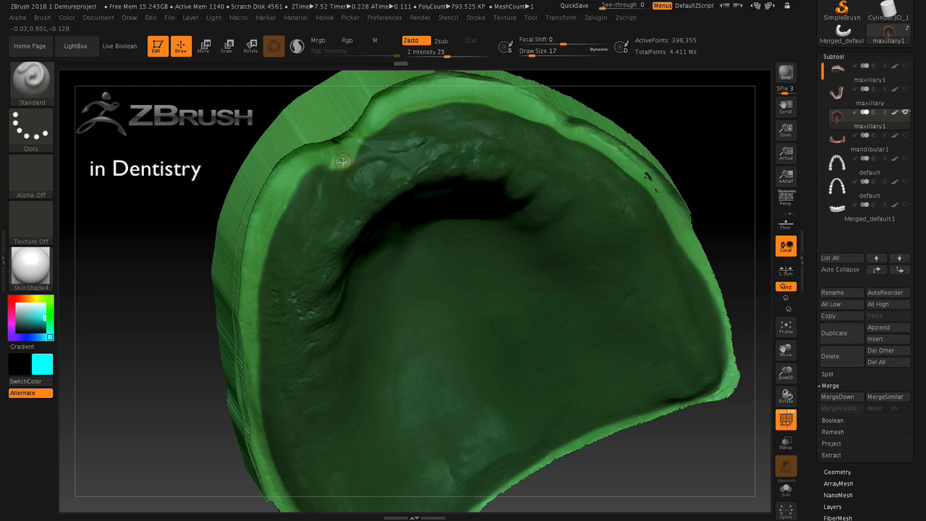
key(ctrl)
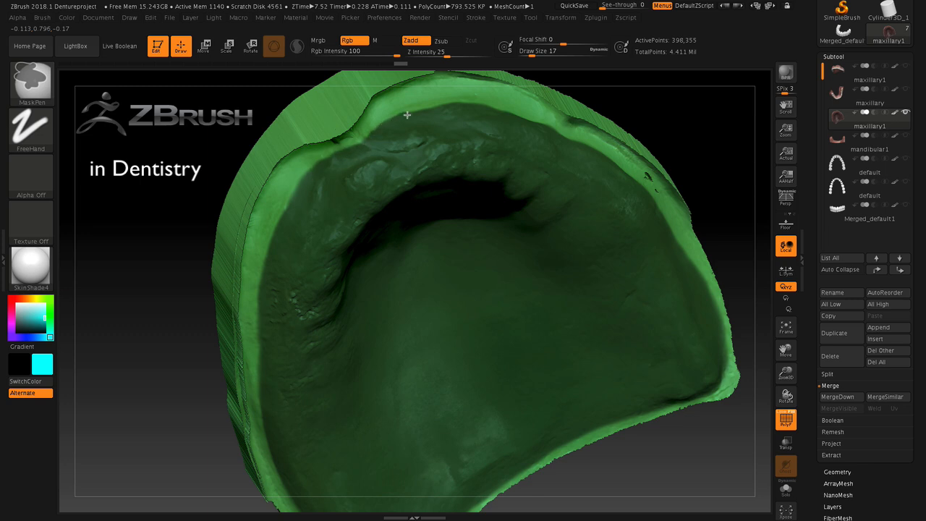
drag(674, 120, 414, 165)
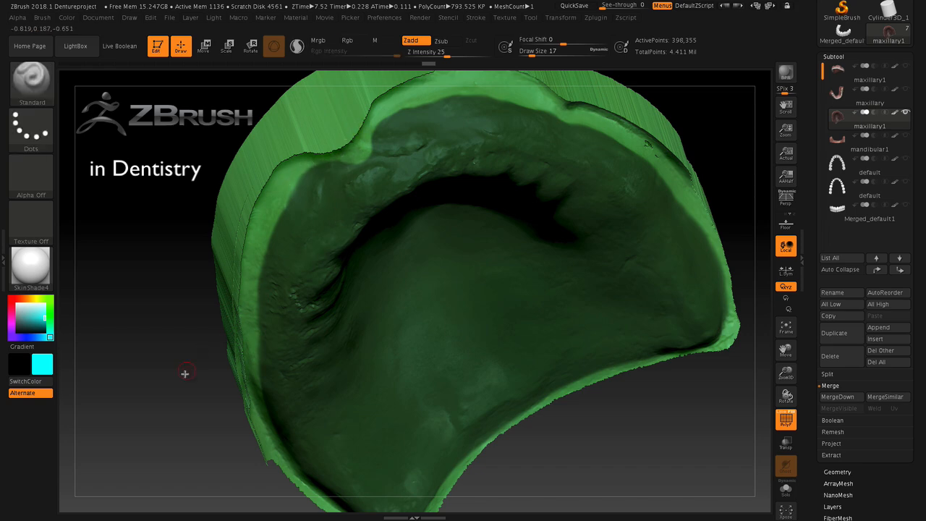
mouse_move(176, 410)
mouse_down()
mouse_move(174, 377)
mouse_move(207, 335)
mouse_up()
key(ctrl)
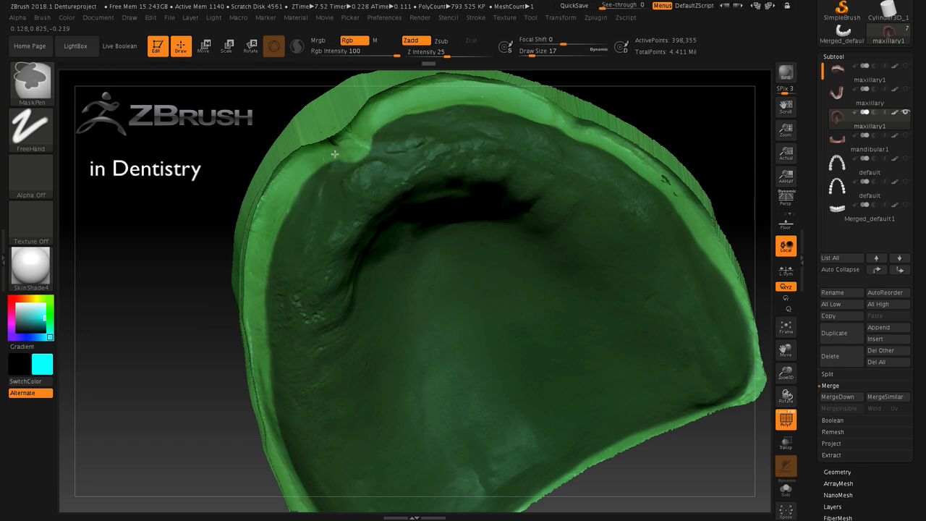
Step: Check the whole maxillary mask from several angles and touch up its posterior edge
mouse_move(183, 362)
mouse_down()
mouse_move(178, 368)
mouse_move(197, 356)
mouse_move(199, 335)
mouse_up()
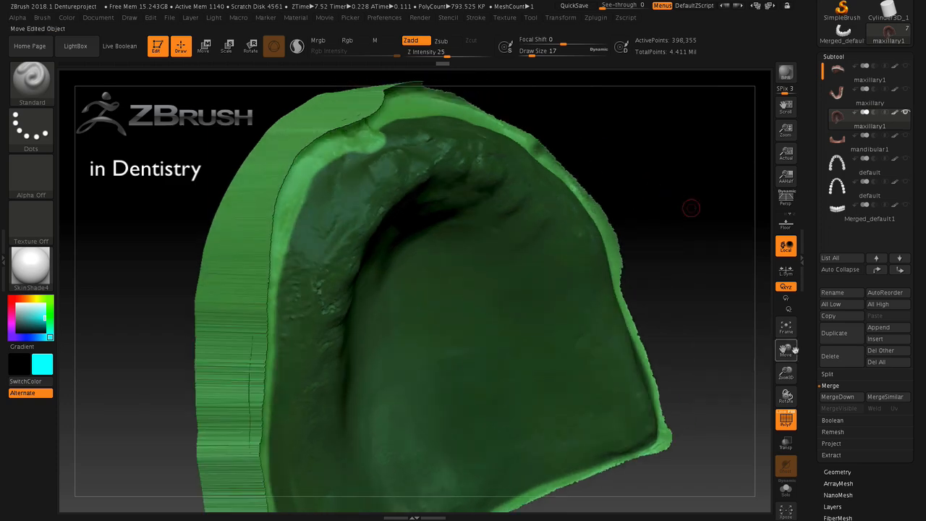
drag(786, 374, 769, 385)
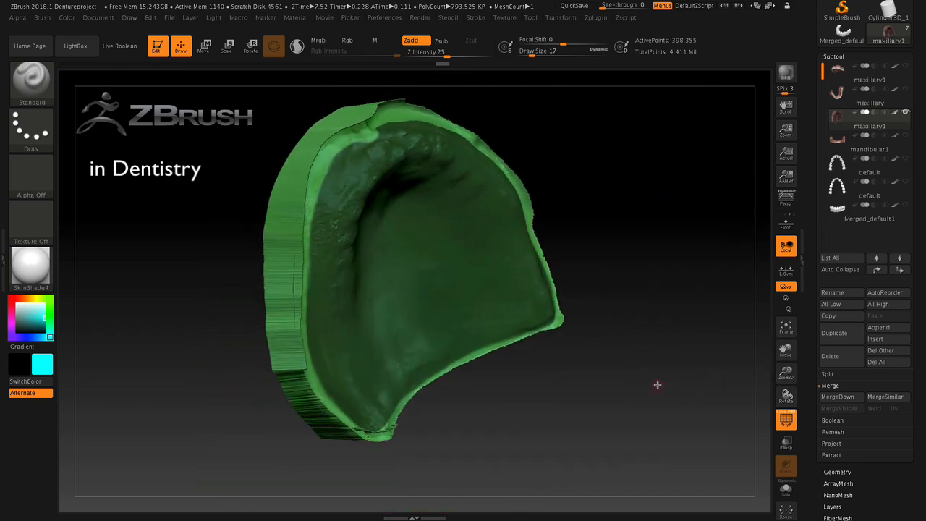
key(ctrl)
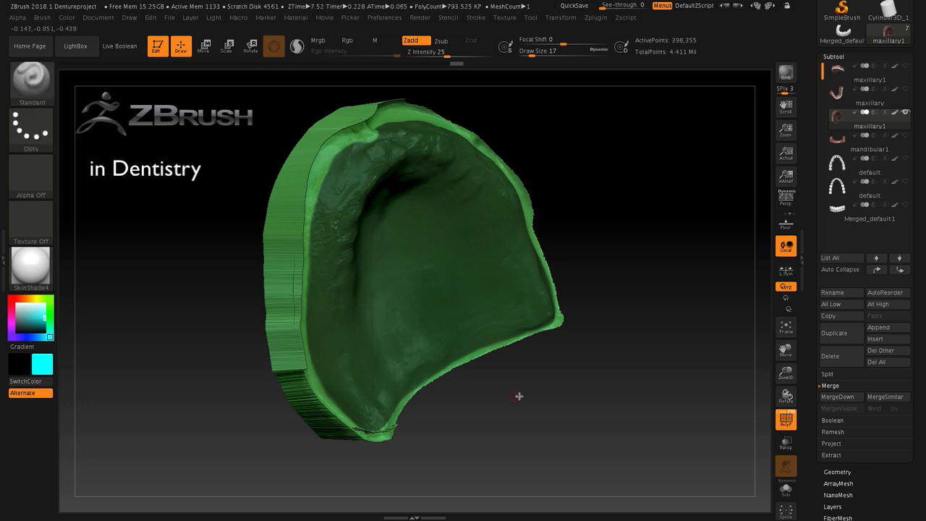
mouse_move(521, 395)
mouse_down()
mouse_move(536, 426)
mouse_move(525, 436)
mouse_move(564, 389)
mouse_move(573, 416)
mouse_up()
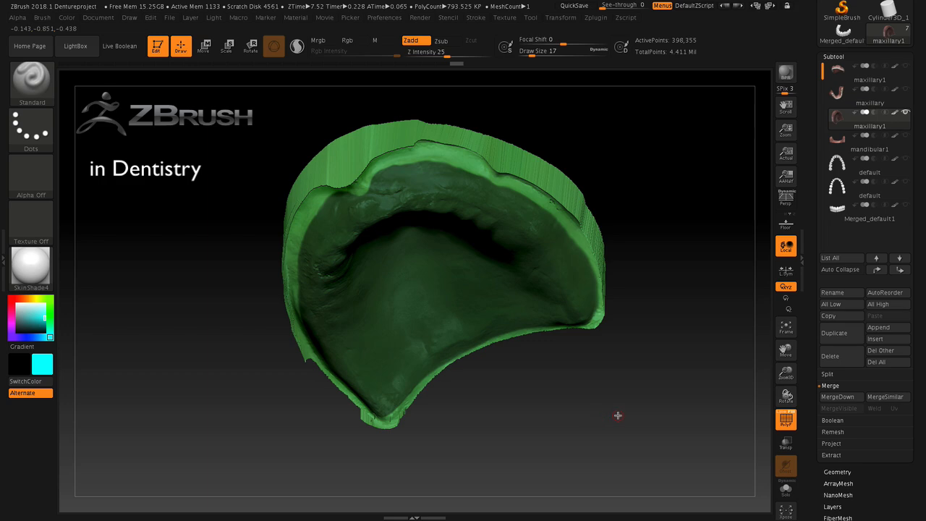
Step: Make the mandibular1 subtool active and hide the masked maxillary1 scan
click(896, 150)
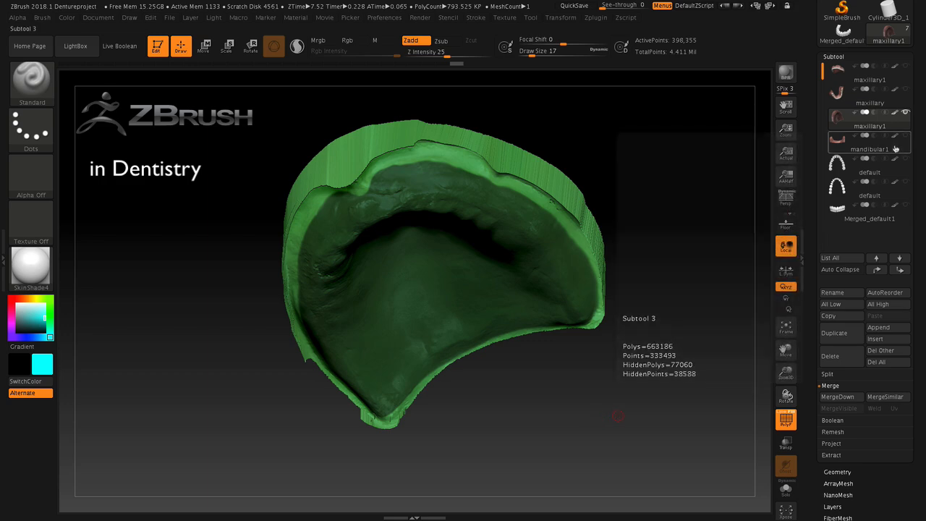
drag(680, 273, 696, 326)
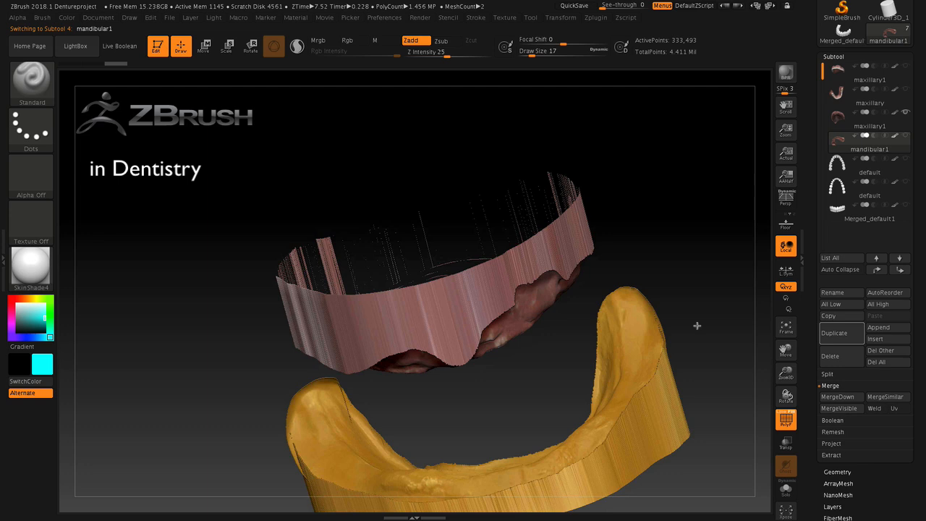
click(905, 113)
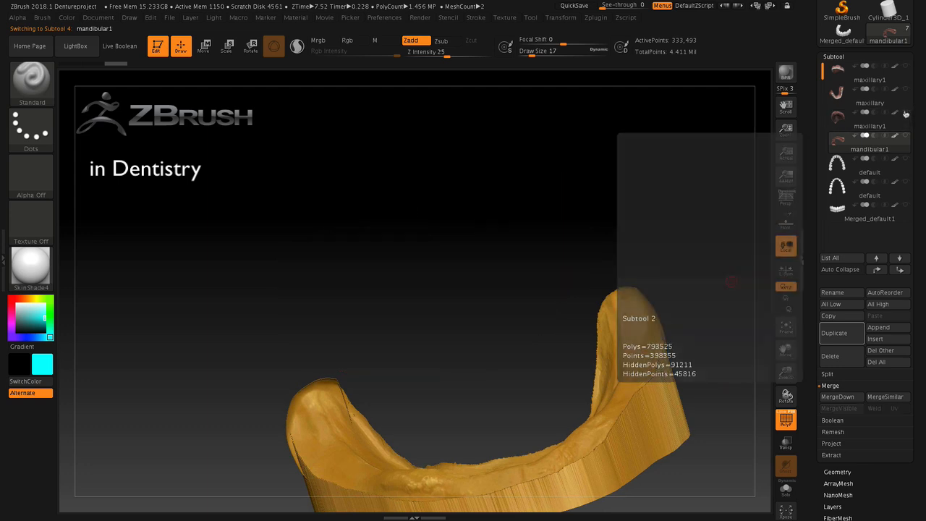
Step: Paint a closed mask outline around the denture-bearing ridge of the mandibular scan with a draw size of 27
drag(639, 210, 675, 410)
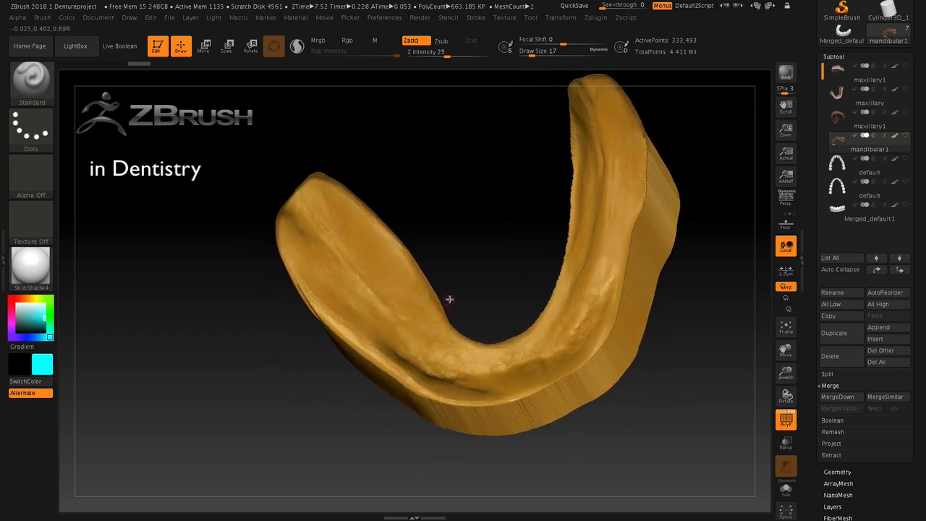
click(534, 53)
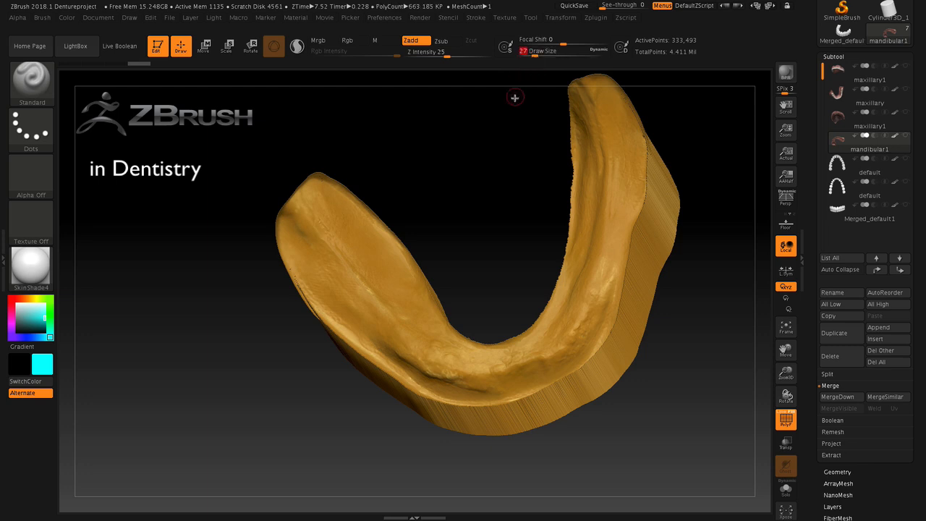
key(ctrl)
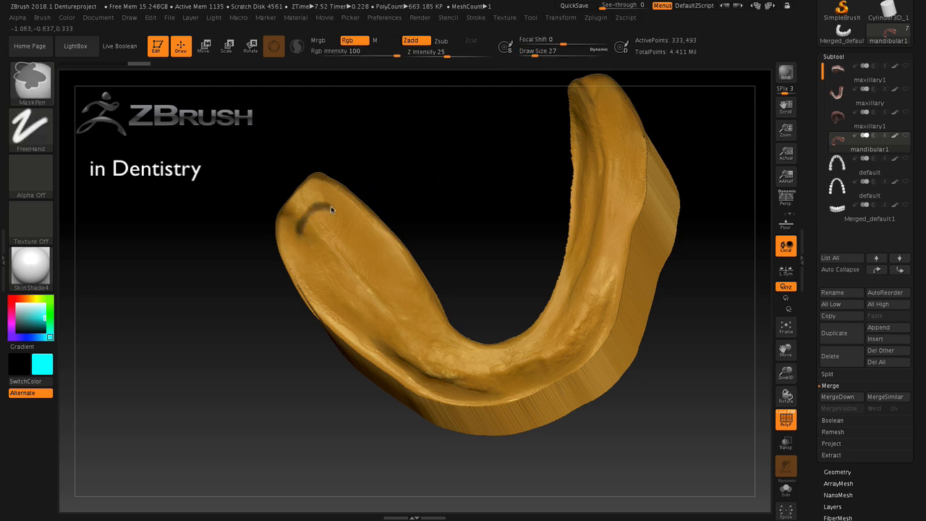
ctrl+drag(332, 207, 300, 222)
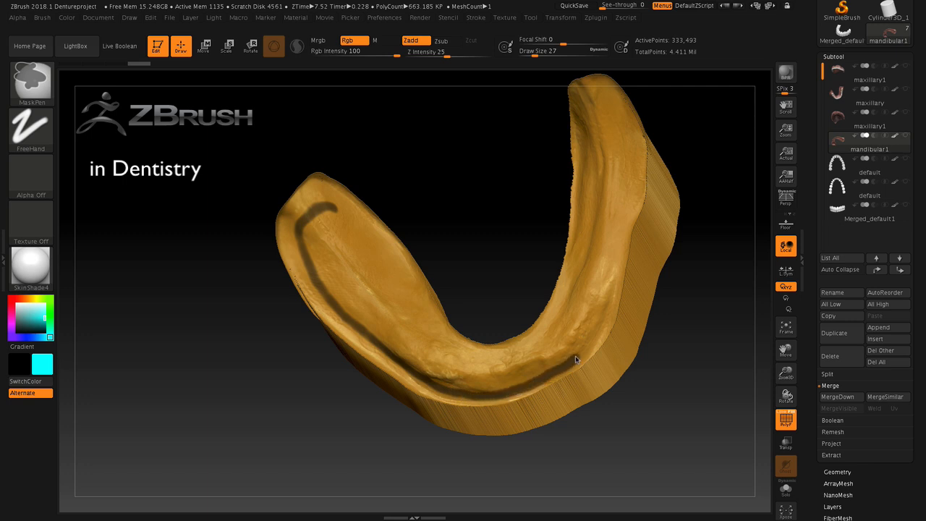
drag(575, 360, 612, 293)
drag(619, 250, 628, 215)
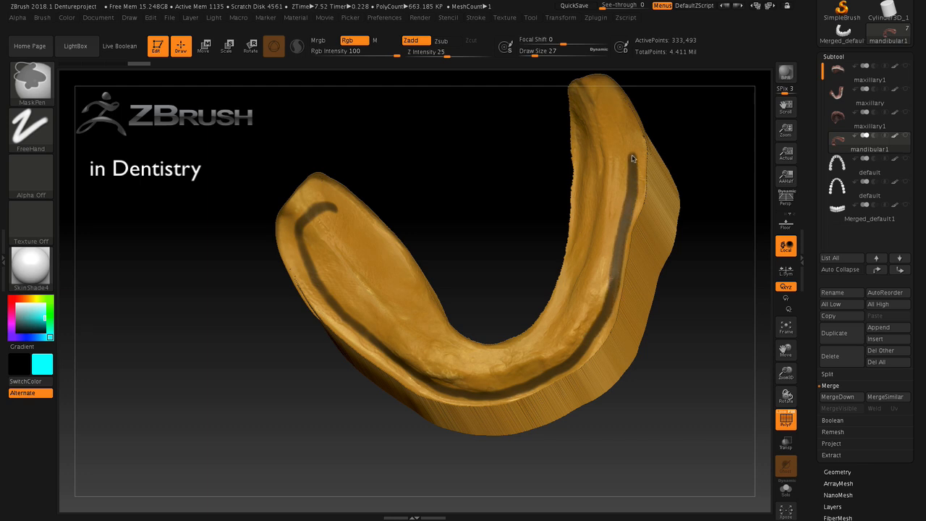
drag(632, 157, 630, 137)
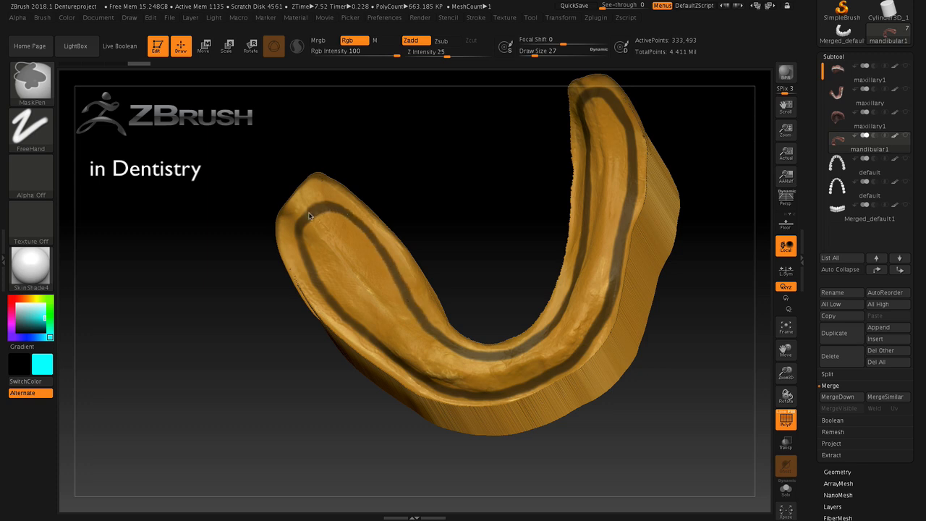
Step: Thicken the mandibular mask outline along the inner border of the right arm
drag(688, 171, 709, 178)
mouse_move(558, 129)
ctrl+mouse_down()
mouse_move(566, 108)
mouse_move(562, 122)
ctrl+mouse_up()
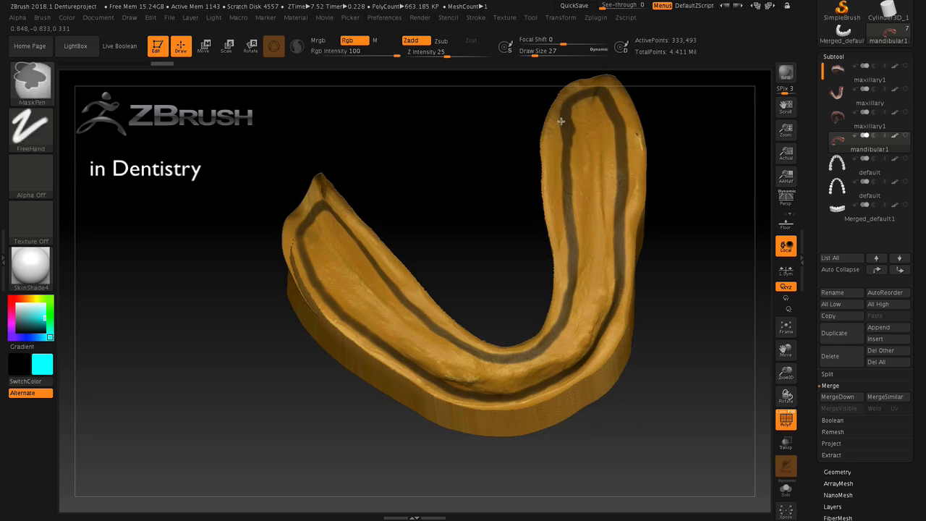
ctrl+drag(558, 160, 567, 313)
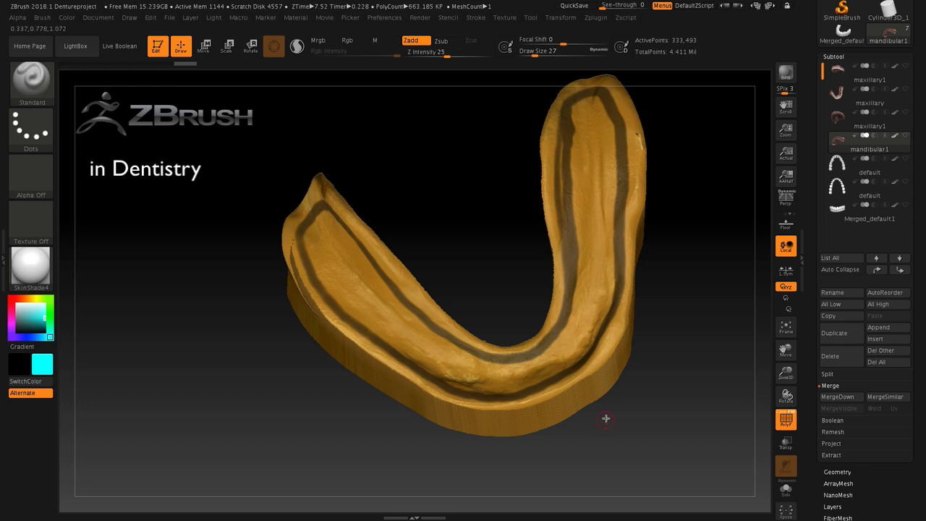
Step: Fill the inside of the mandibular mask outline along the whole ridge using a draw size of 68
drag(533, 53, 543, 53)
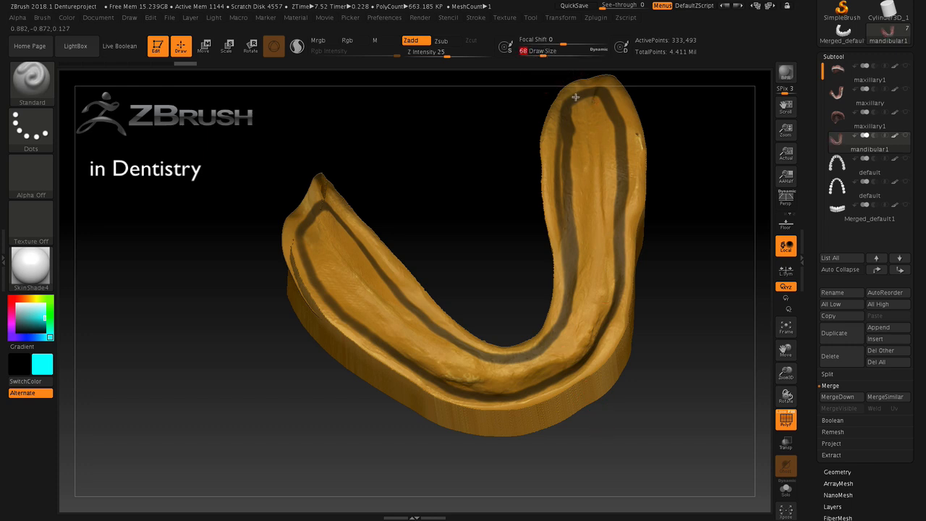
ctrl+click(587, 160)
ctrl+drag(587, 162, 579, 162)
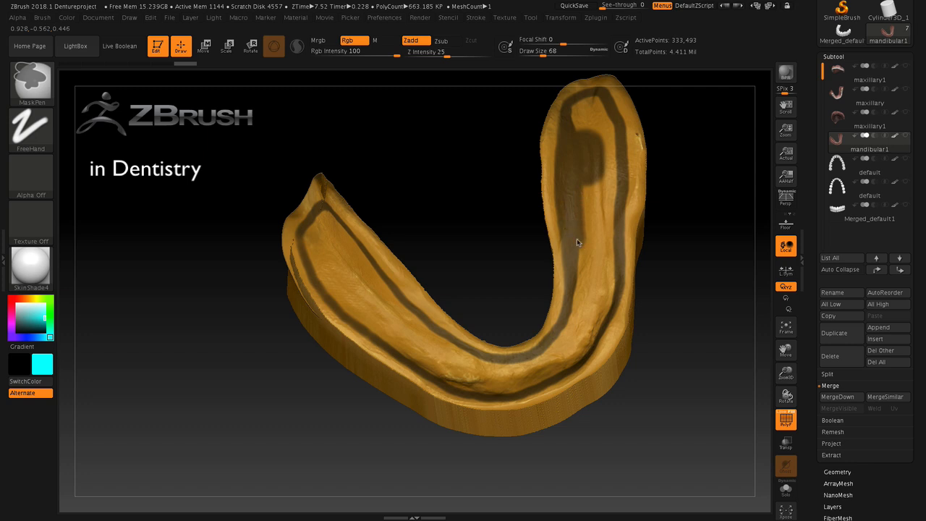
mouse_move(576, 243)
ctrl+mouse_down()
mouse_move(605, 121)
mouse_move(584, 101)
mouse_move(577, 119)
mouse_move(597, 110)
ctrl+mouse_up()
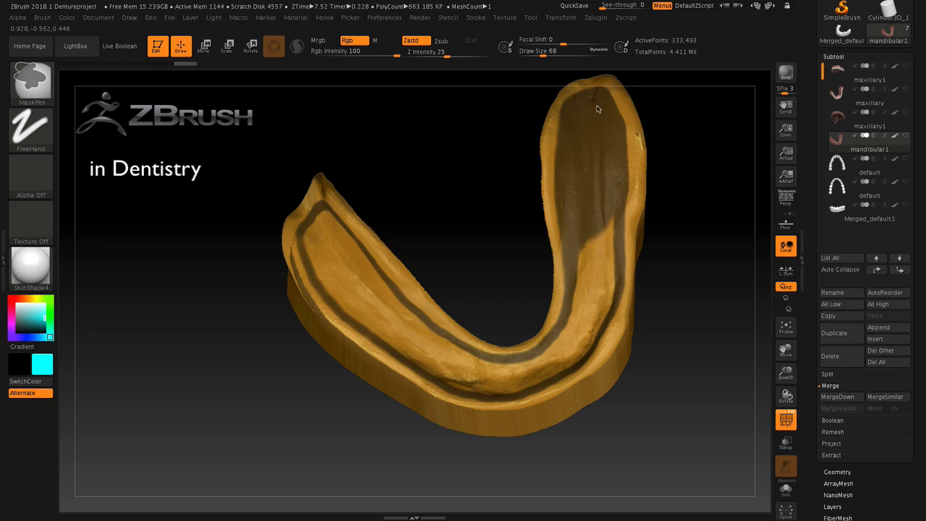
mouse_move(590, 172)
ctrl+mouse_down()
mouse_move(596, 262)
mouse_move(606, 209)
mouse_move(605, 275)
mouse_move(585, 250)
ctrl+mouse_up()
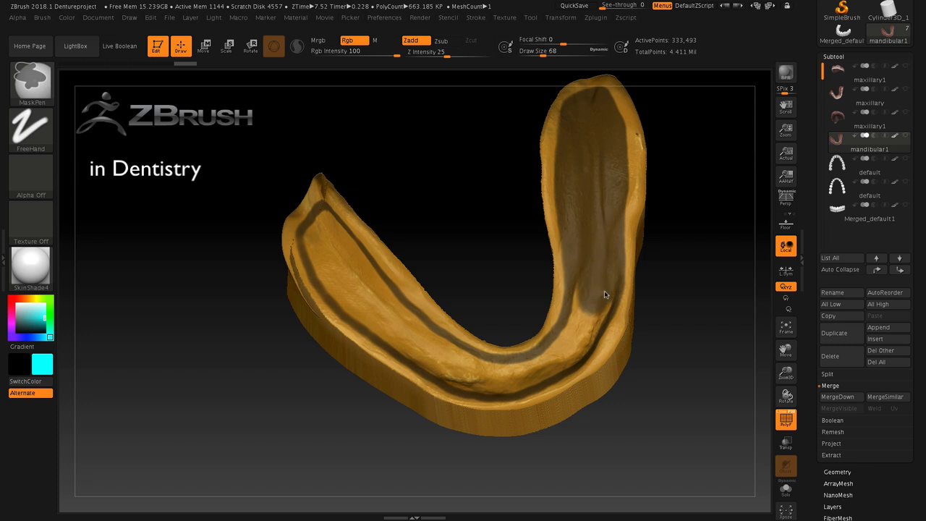
mouse_move(605, 294)
ctrl+mouse_down()
mouse_move(586, 339)
mouse_move(582, 328)
ctrl+mouse_up()
mouse_move(556, 356)
ctrl+mouse_down()
mouse_move(485, 377)
mouse_move(381, 324)
mouse_move(313, 249)
mouse_move(327, 225)
mouse_move(344, 243)
mouse_move(355, 285)
mouse_move(362, 268)
mouse_move(351, 248)
mouse_move(413, 330)
ctrl+mouse_up()
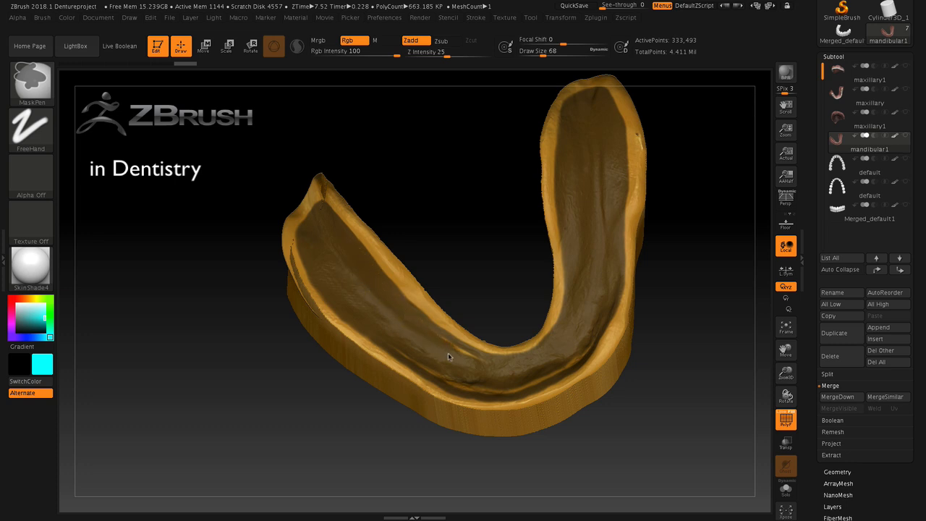
Step: Mask the remaining gaps along the front outer border of the mandibular ridge with a draw size of 31
ctrl+right_drag(439, 341, 454, 349)
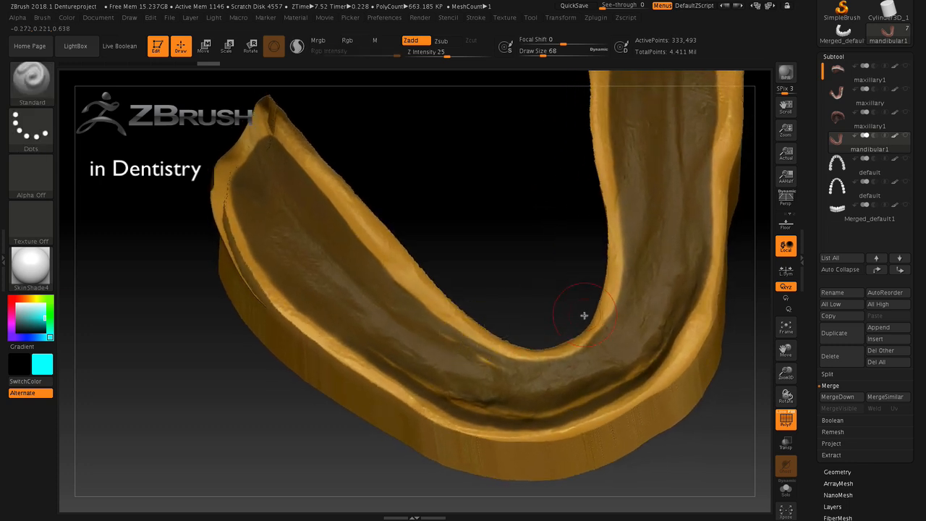
click(536, 55)
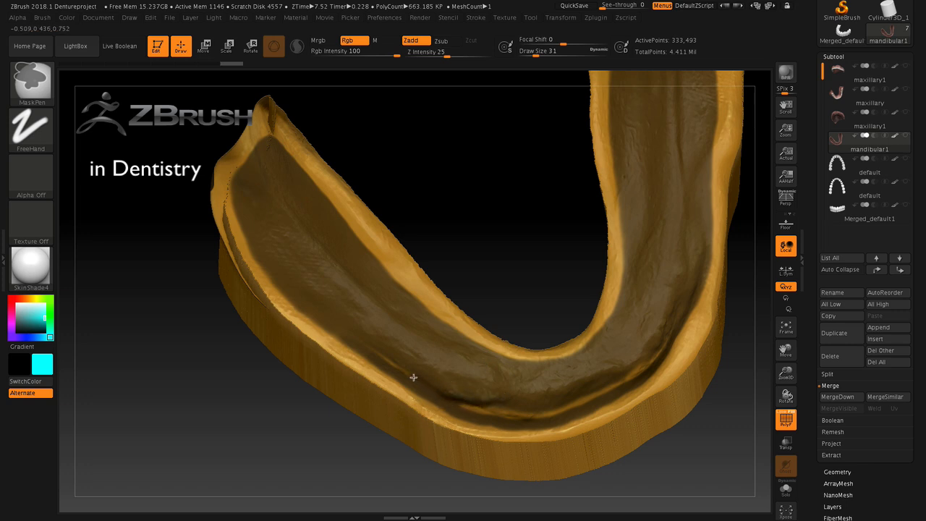
mouse_move(459, 404)
mouse_down()
mouse_move(502, 415)
mouse_move(562, 411)
mouse_up()
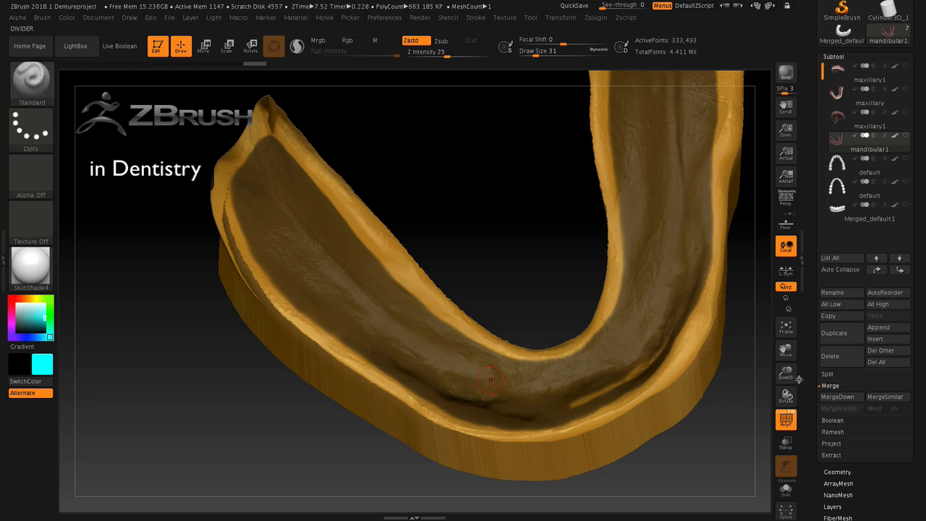
drag(786, 351, 774, 350)
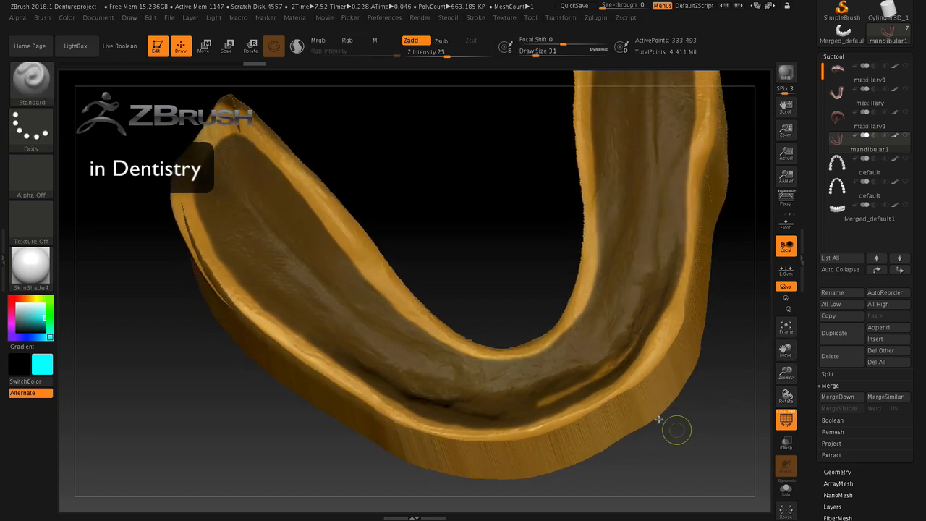
key(ctrl)
mouse_move(557, 397)
ctrl+mouse_down()
mouse_move(607, 369)
mouse_move(634, 338)
ctrl+mouse_up()
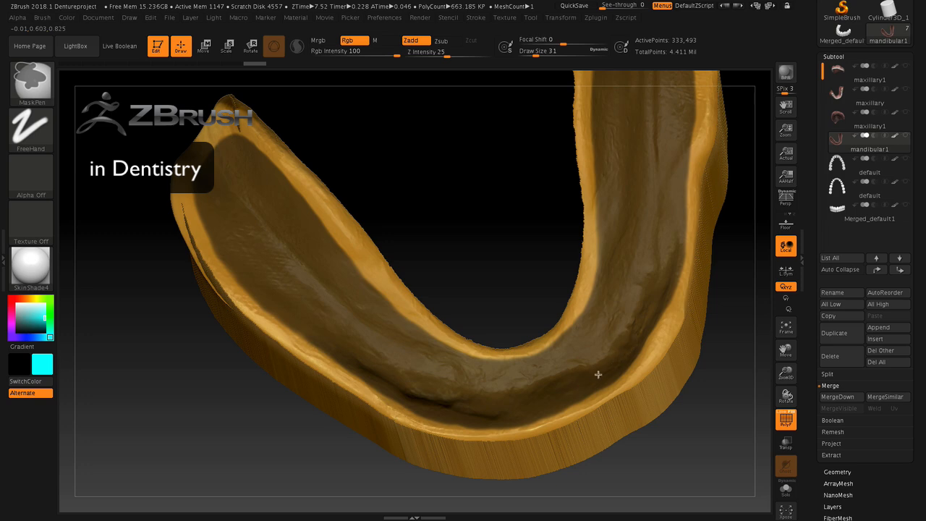
Step: Trim the outer edge of the mandibular mask with shallow notches on the right and left arms
mouse_move(692, 471)
mouse_down()
mouse_move(675, 468)
mouse_move(696, 469)
mouse_move(690, 462)
mouse_move(690, 486)
mouse_up()
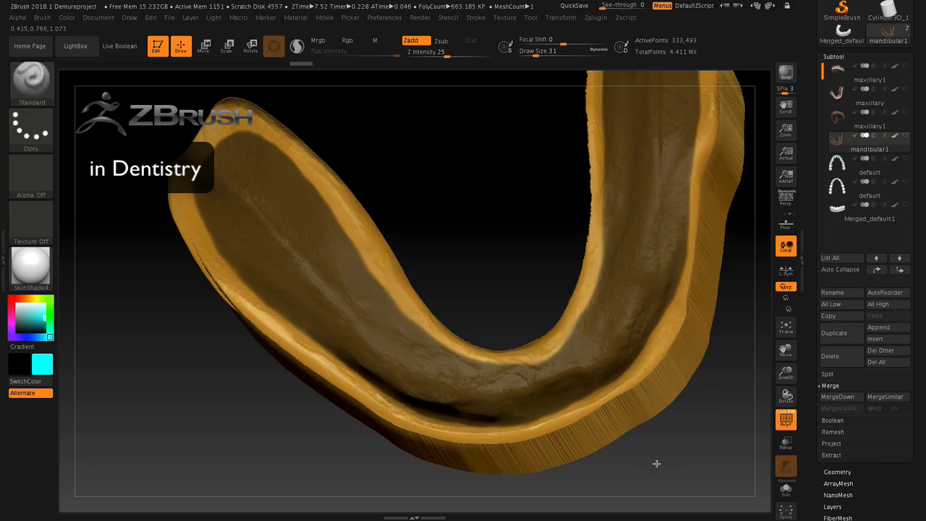
drag(653, 463, 665, 439)
key(ctrl)
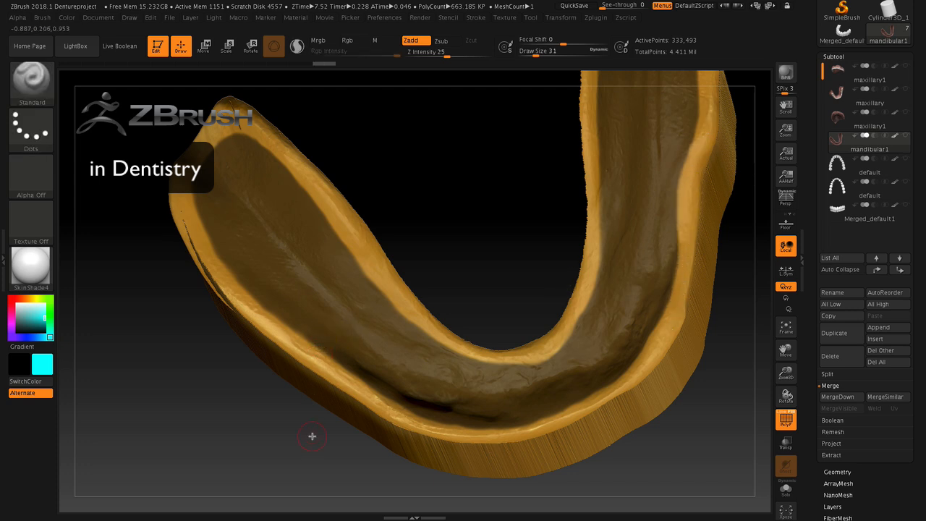
drag(312, 436, 315, 442)
key(ctrl)
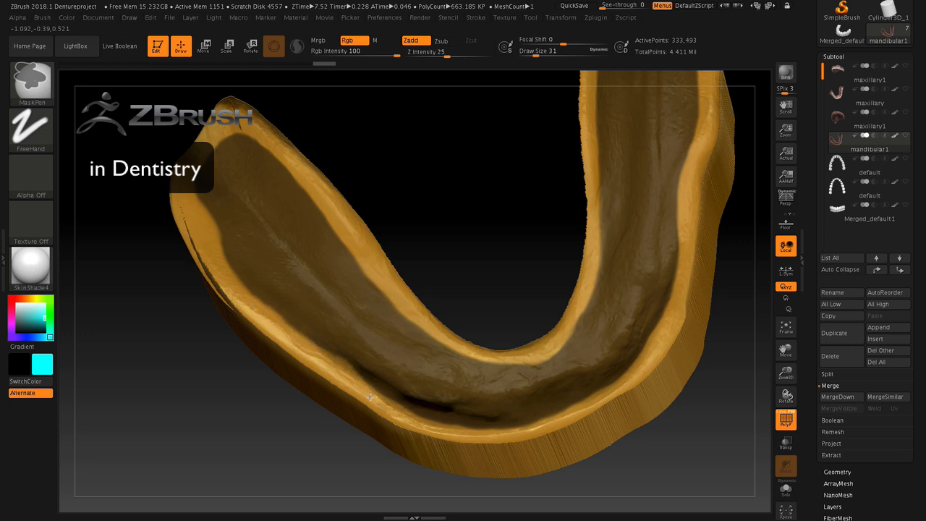
key(ctrl)
drag(239, 440, 278, 440)
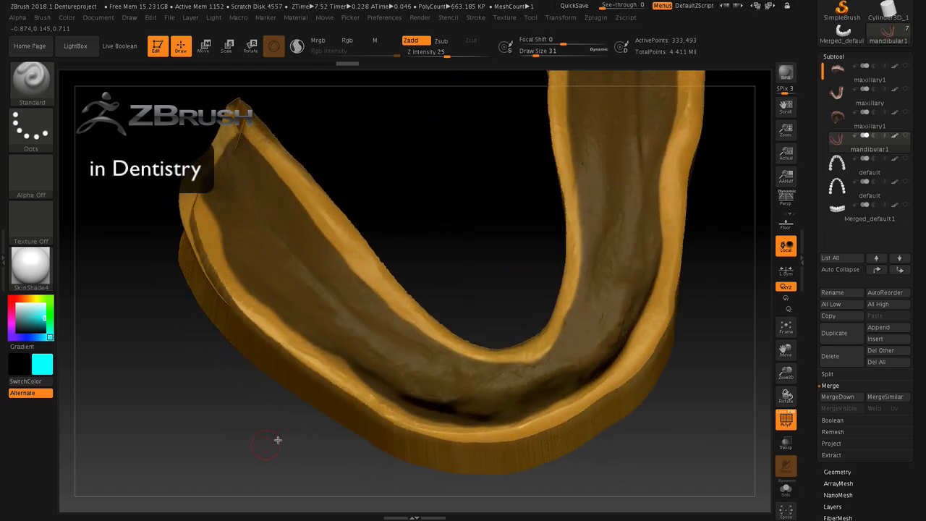
mouse_move(624, 444)
mouse_down()
mouse_move(620, 455)
mouse_move(628, 454)
mouse_move(620, 452)
mouse_up()
key(ctrl)
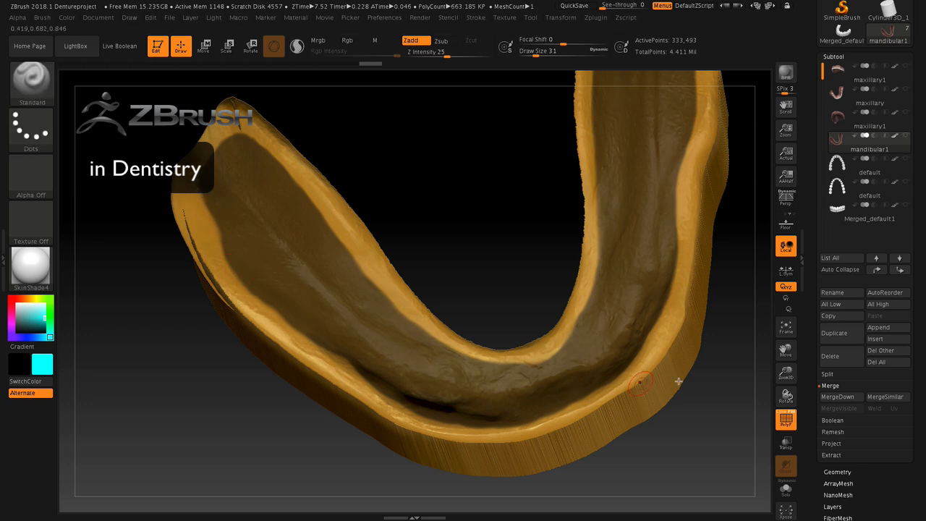
Step: Refine the right arm of the mandibular mask by unmasking strips along its outer and inner edges
mouse_move(785, 350)
mouse_down()
mouse_move(705, 393)
mouse_move(687, 442)
mouse_up()
key(ctrl)
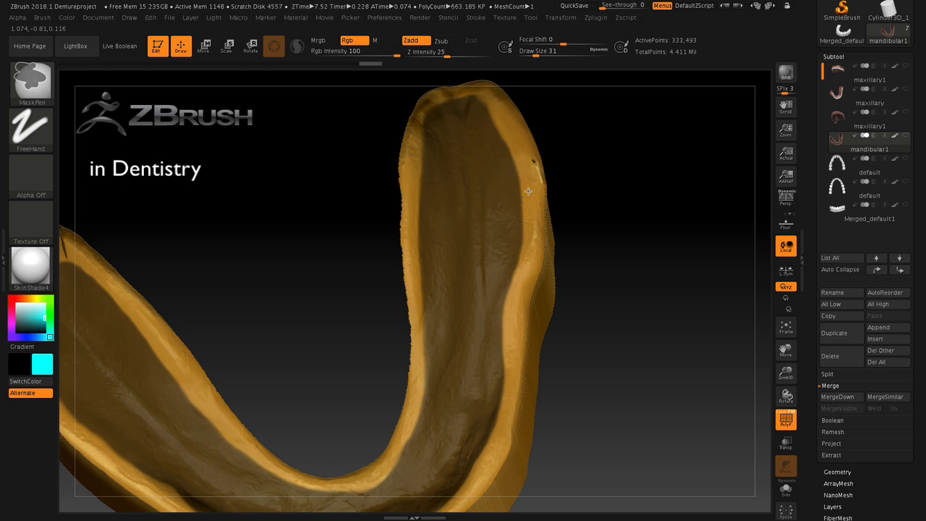
ctrl+alt+drag(532, 223, 532, 231)
mouse_move(620, 349)
mouse_down()
mouse_move(628, 360)
mouse_move(620, 355)
mouse_up()
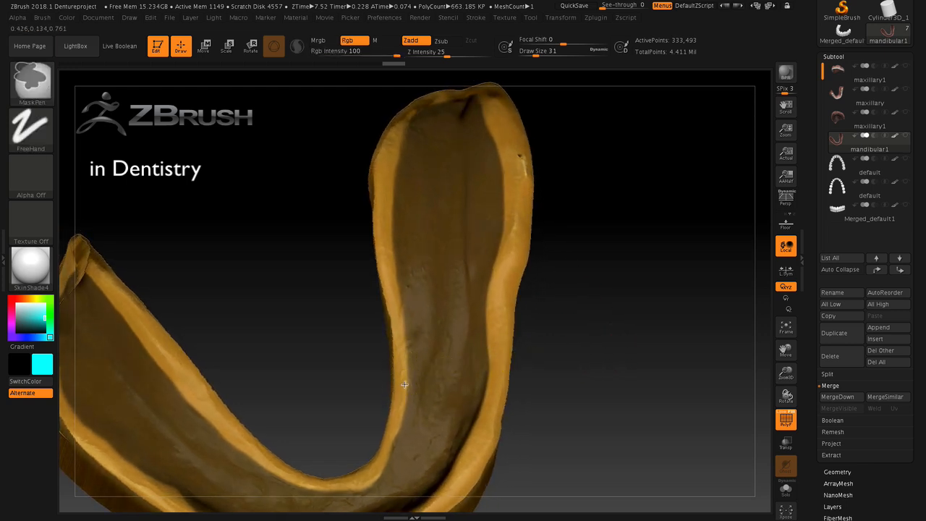
ctrl+alt+drag(407, 363, 402, 311)
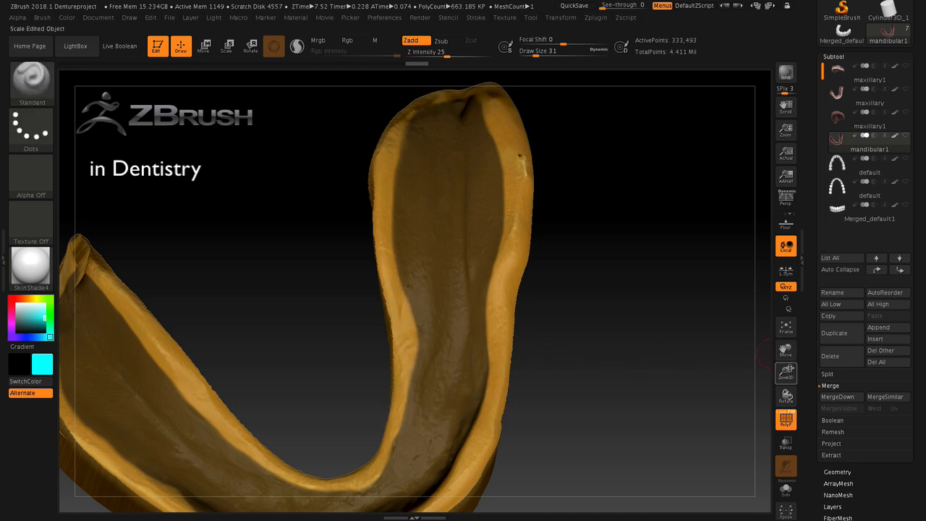
Step: Examine the whole mandibular mask from several angles to check its borders
drag(786, 370, 778, 359)
drag(625, 402, 612, 412)
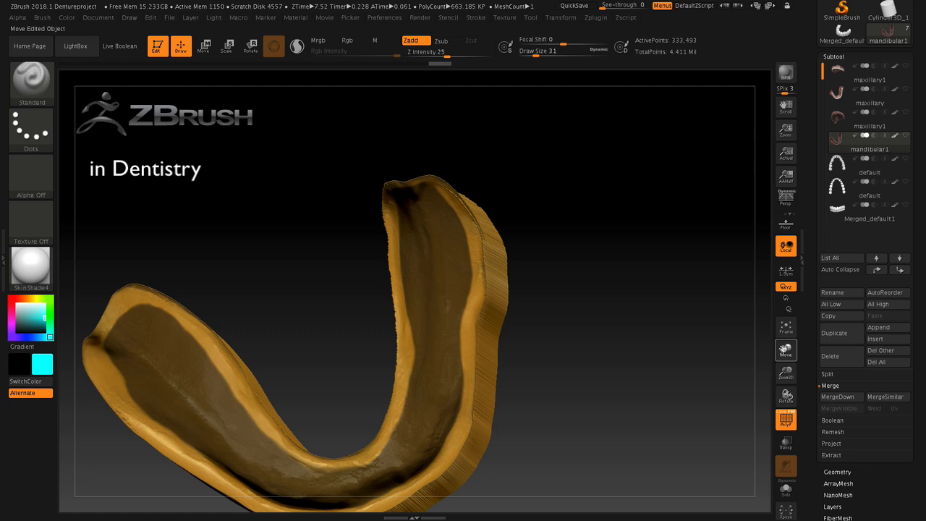
drag(783, 349, 827, 307)
drag(603, 426, 601, 375)
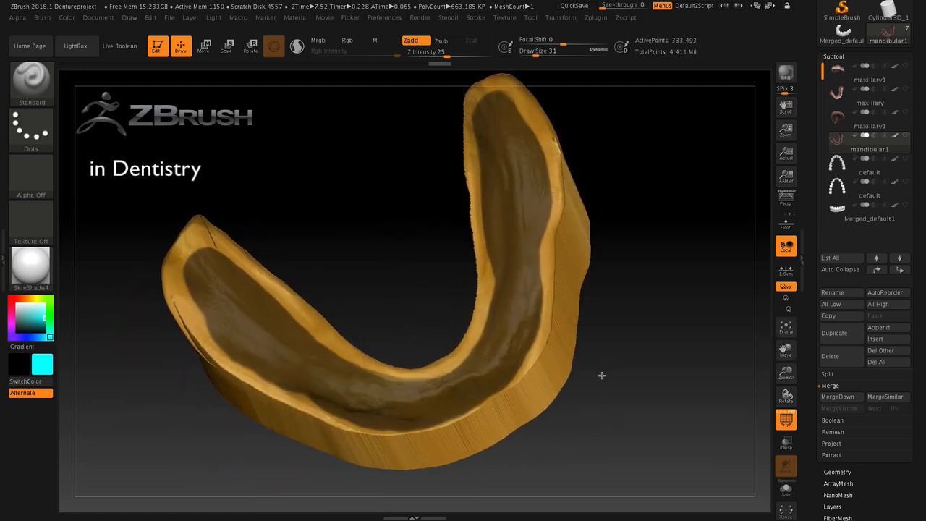
key(ctrl)
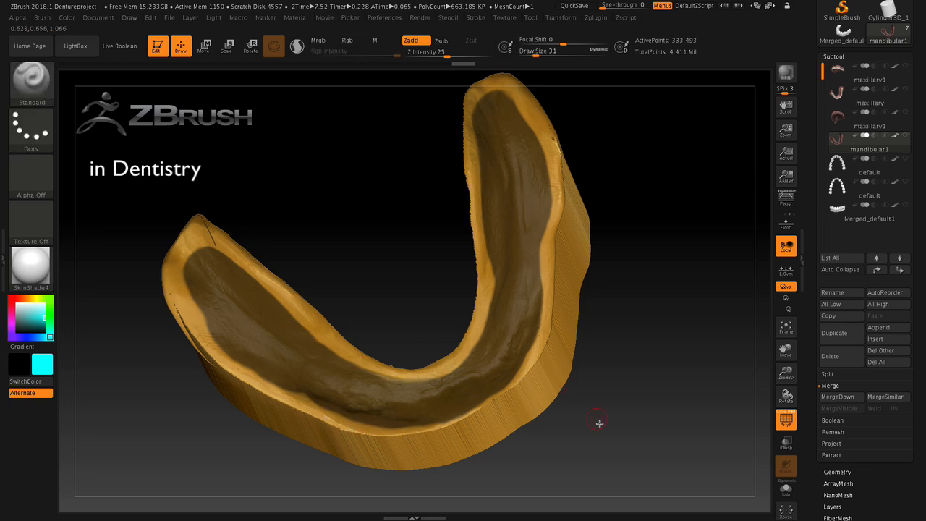
mouse_move(600, 424)
mouse_down()
mouse_move(616, 446)
mouse_move(605, 448)
mouse_move(616, 446)
mouse_up()
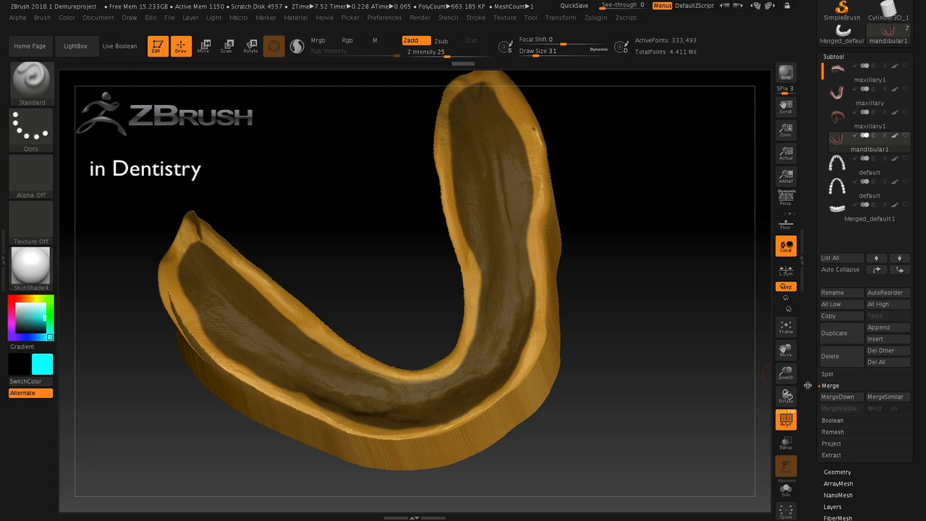
drag(786, 371, 785, 370)
drag(618, 434, 626, 418)
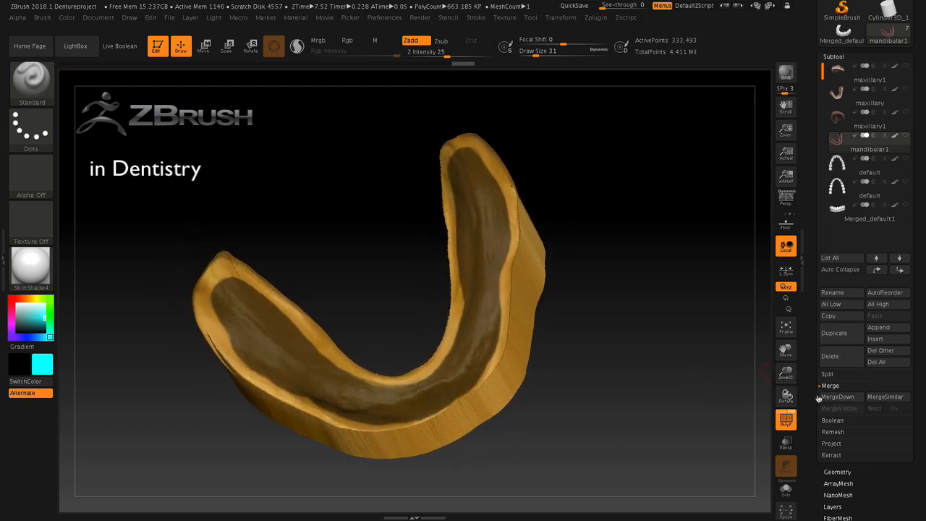
Step: Sharpen the mask on the mandibular1 scan
drag(803, 399, 817, 346)
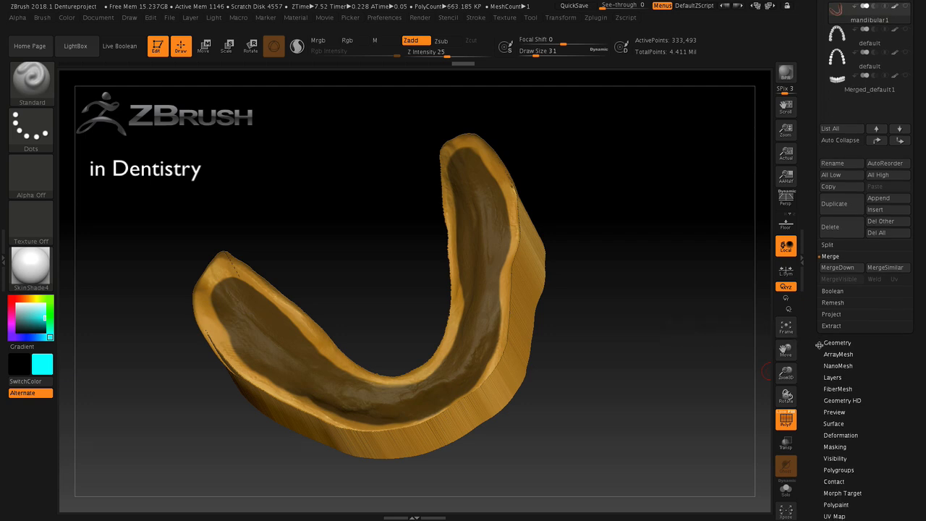
drag(814, 416, 822, 379)
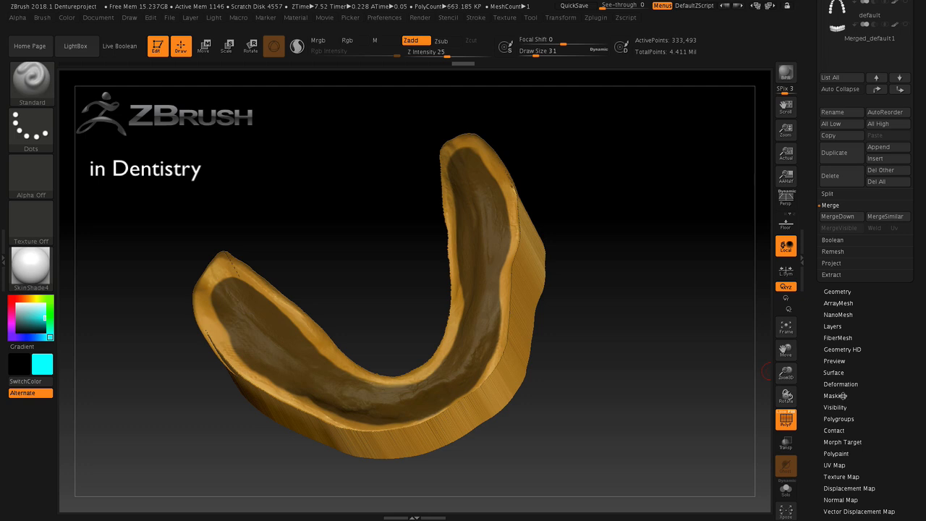
click(834, 395)
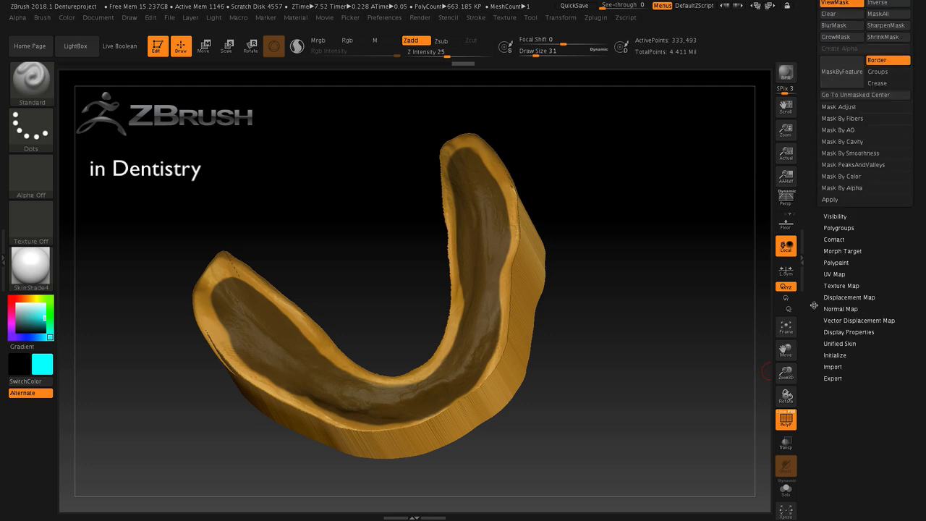
drag(814, 304, 809, 417)
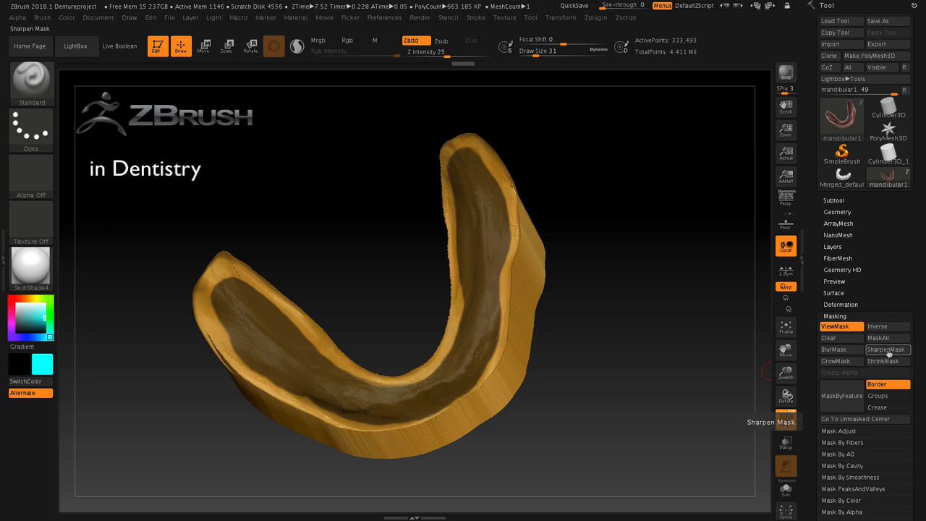
drag(682, 389, 649, 411)
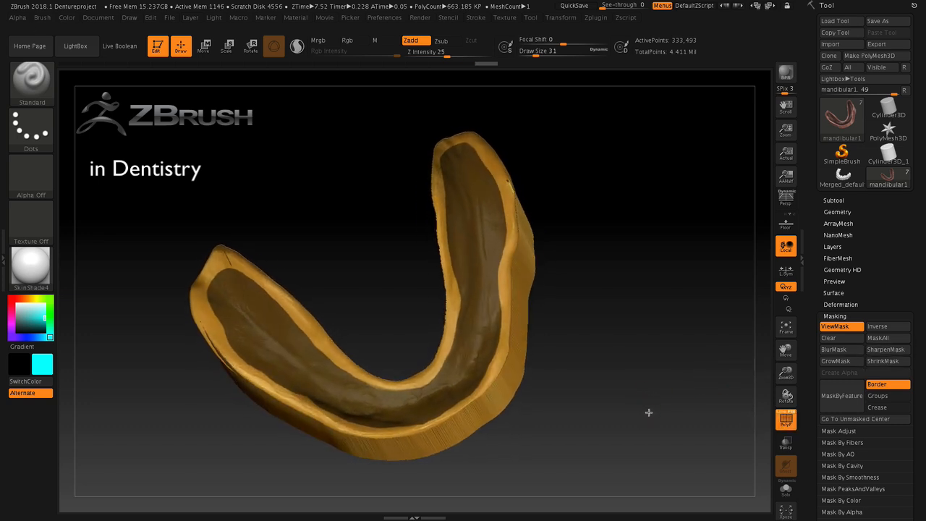
Step: Make the masked maxillary1 subtool active and sharpen its mask
click(834, 201)
click(853, 260)
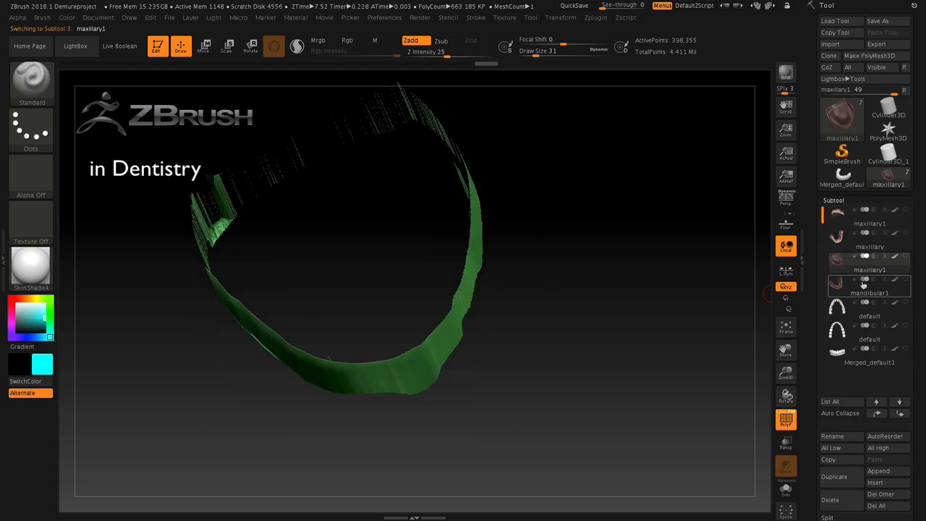
drag(772, 341, 571, 266)
drag(812, 426, 819, 330)
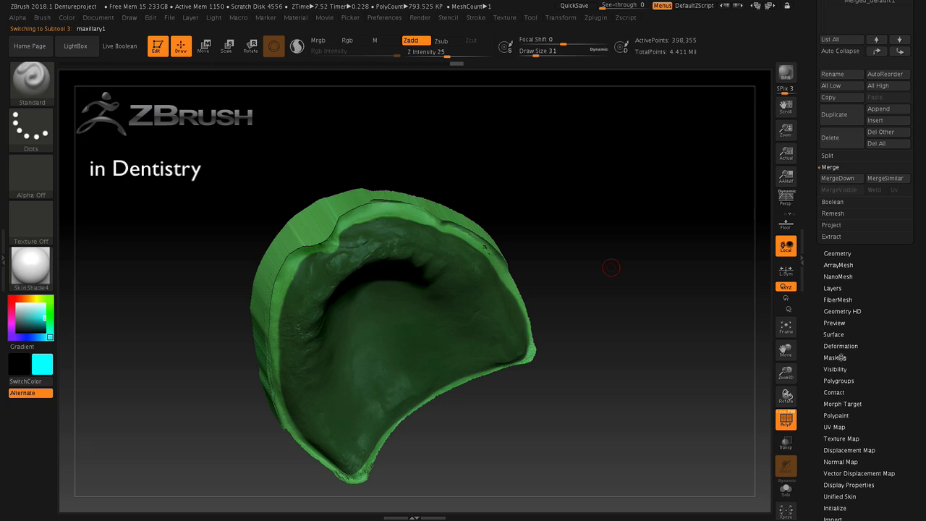
click(834, 358)
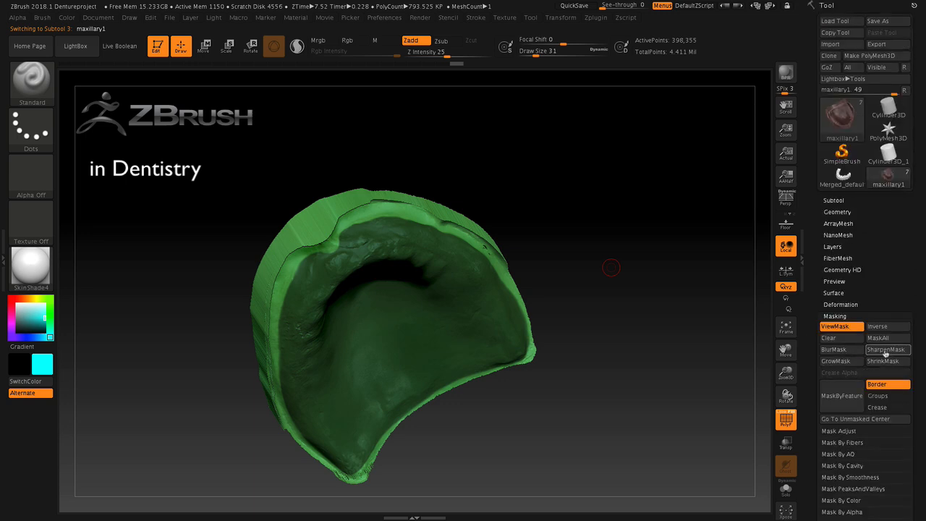
mouse_move(692, 407)
mouse_down()
mouse_move(644, 392)
mouse_move(635, 408)
mouse_move(688, 403)
mouse_up()
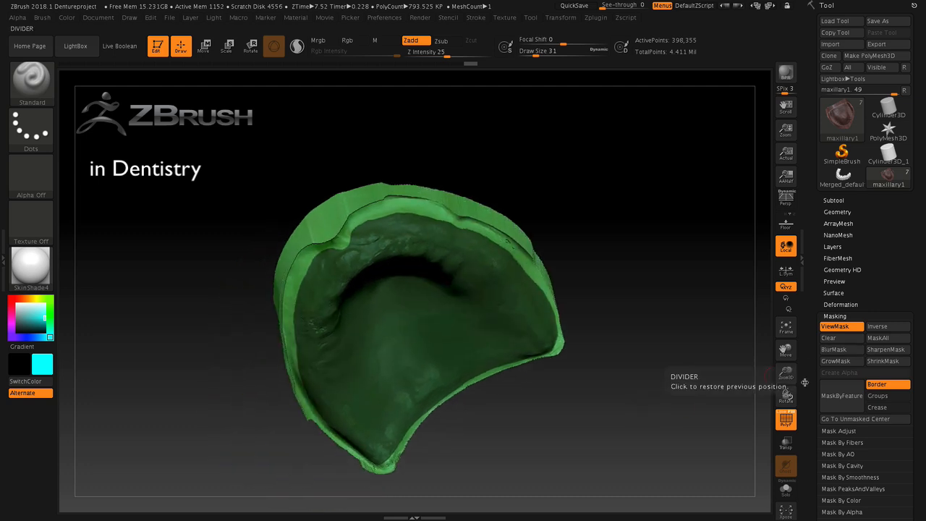
Step: Configure the mask extraction for the maxillary1 scan with surface smoothness 22 and thickness 0.05284
drag(807, 377, 810, 355)
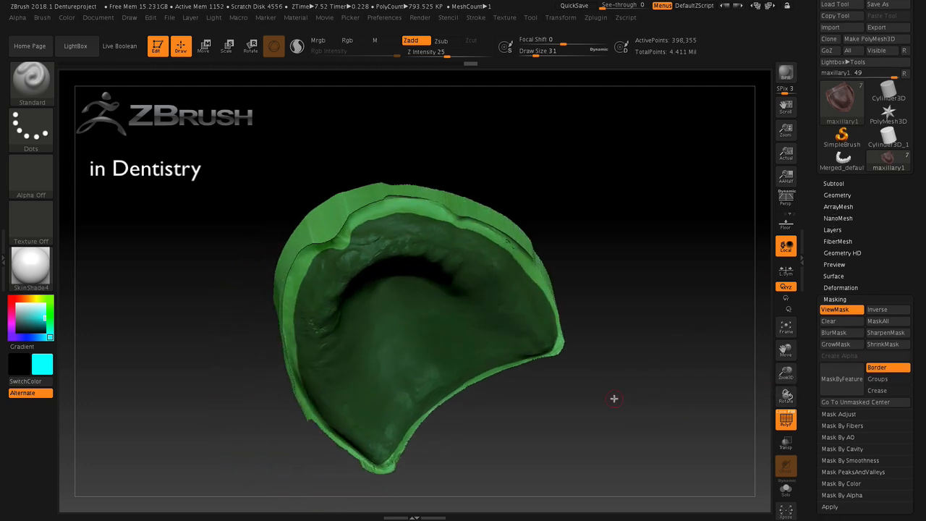
drag(613, 398, 636, 346)
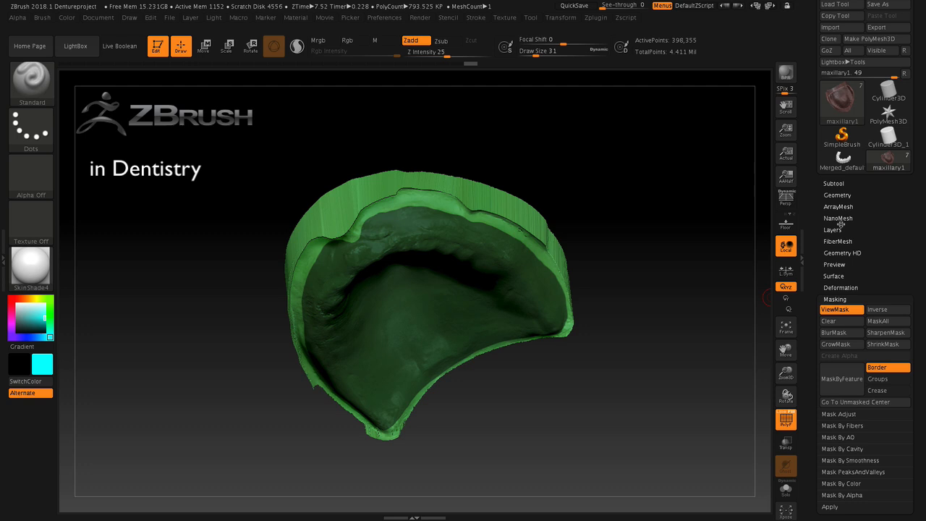
click(838, 183)
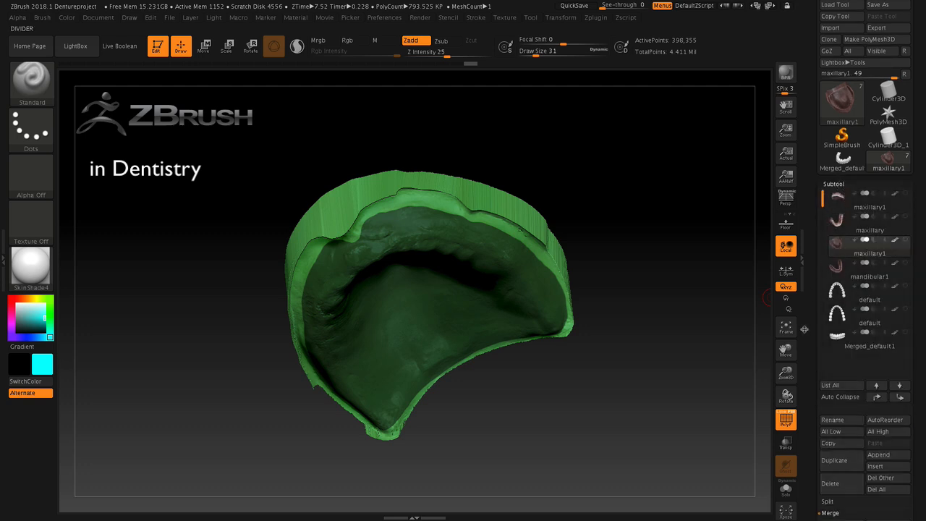
scroll(807, 335, down, 3)
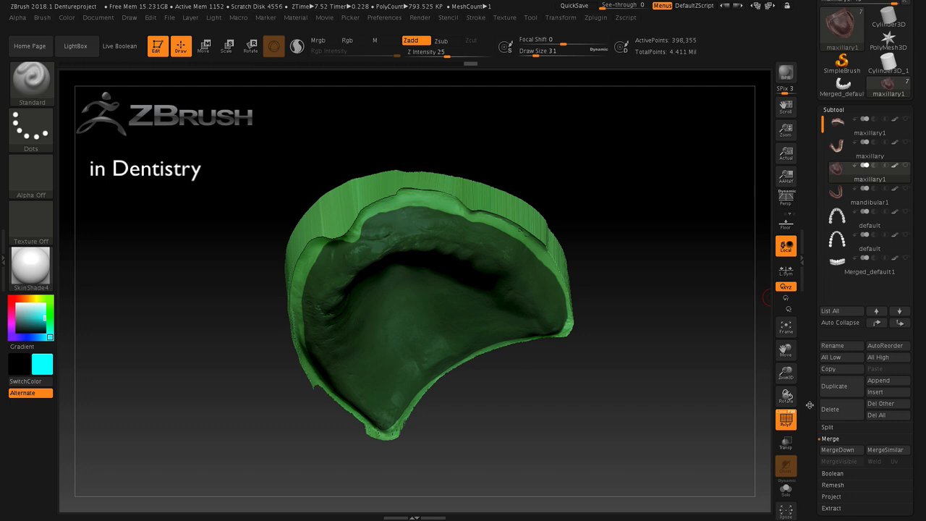
scroll(810, 403, down, 5)
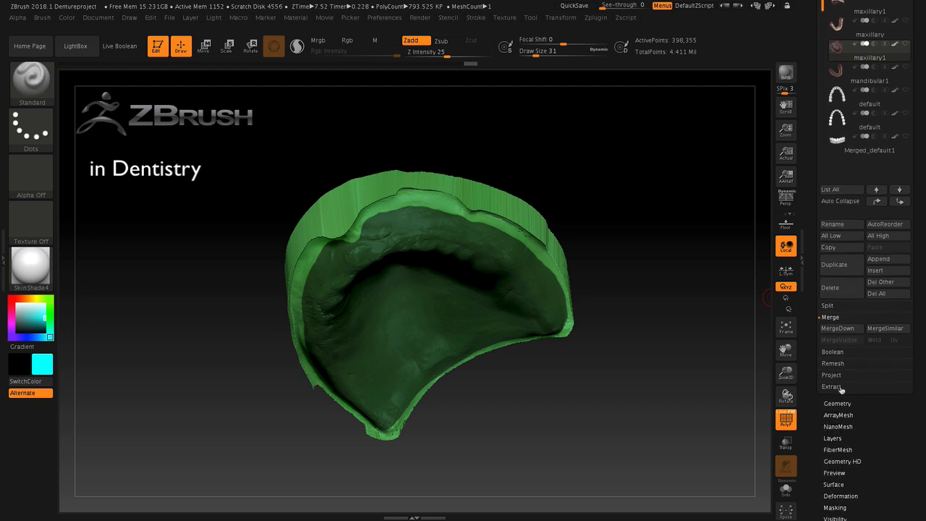
click(839, 388)
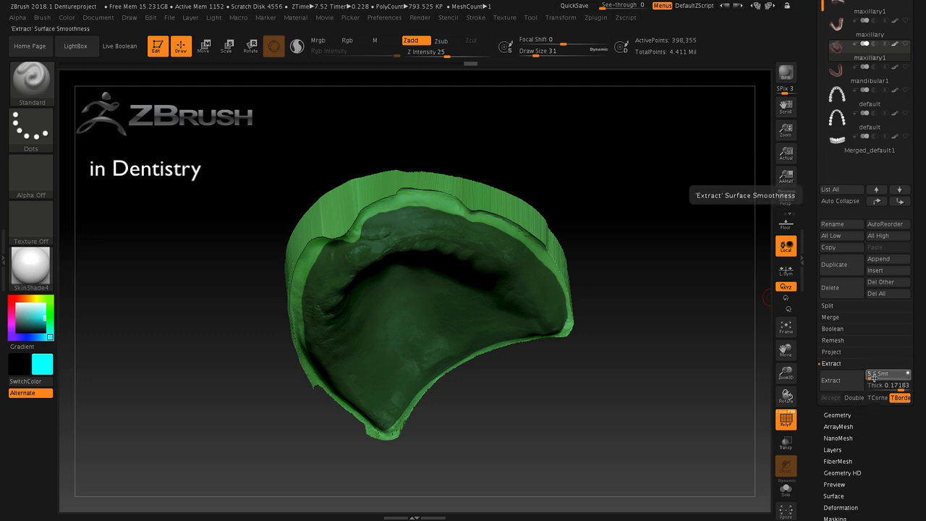
drag(873, 376, 875, 377)
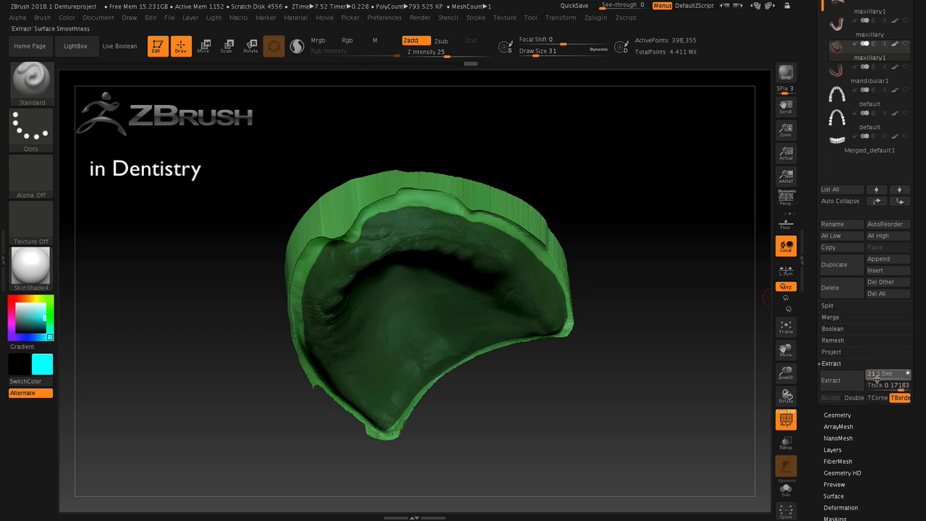
drag(877, 378, 878, 378)
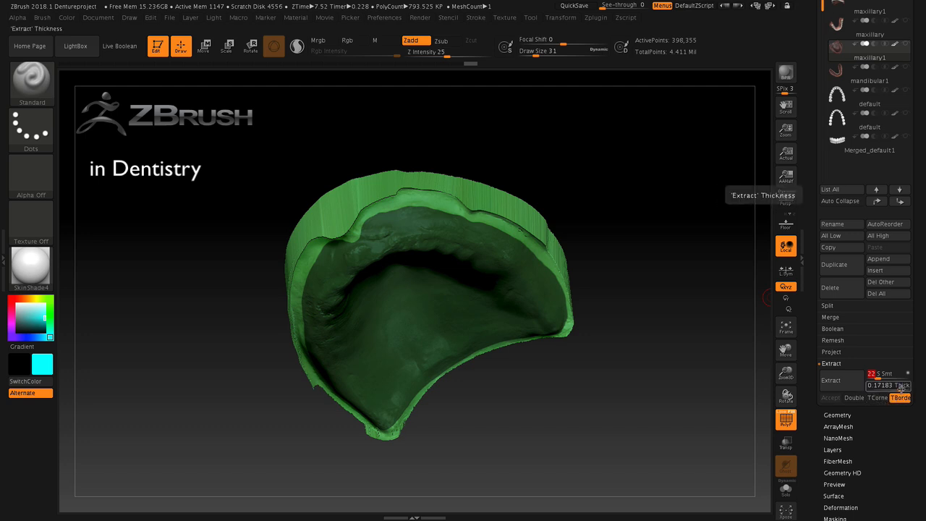
click(900, 387)
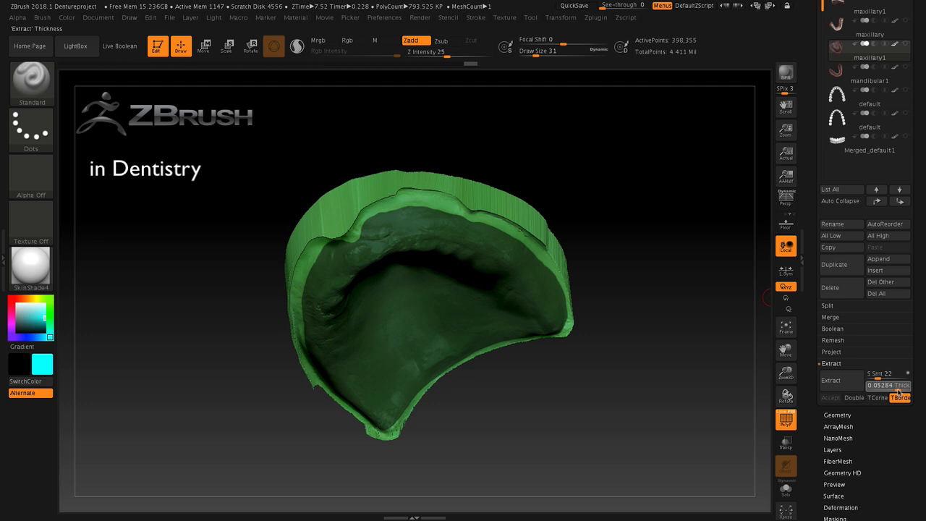
key(Return)
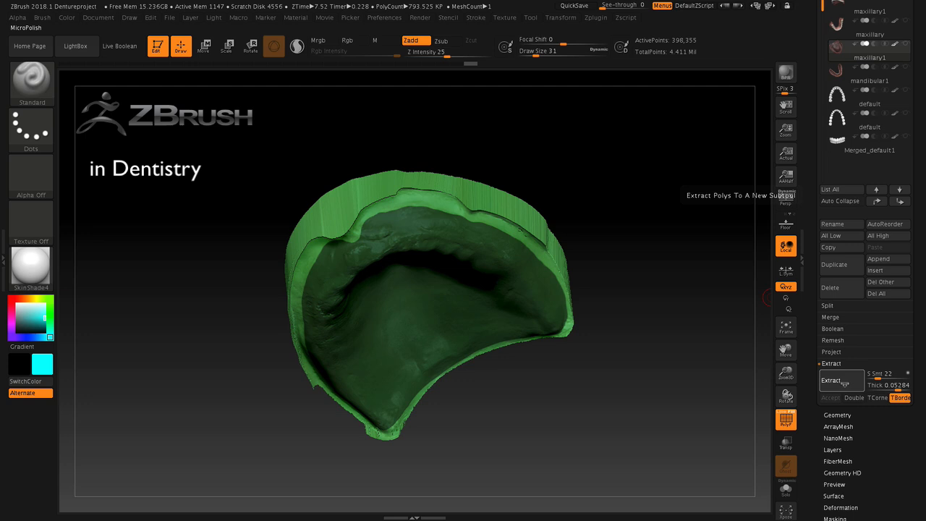
Step: Preview the maxillary extraction repeatedly from several angles to check its extent, borders and rear corner
click(844, 383)
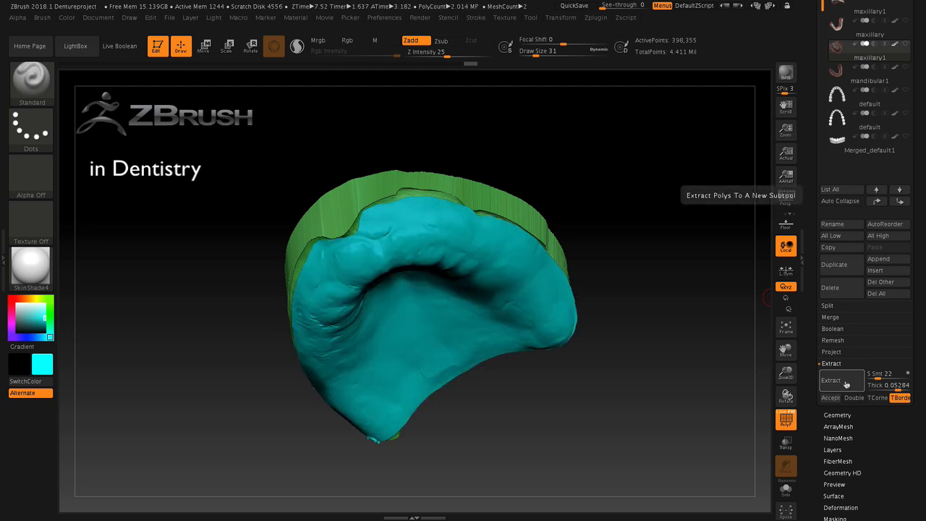
drag(653, 332, 670, 388)
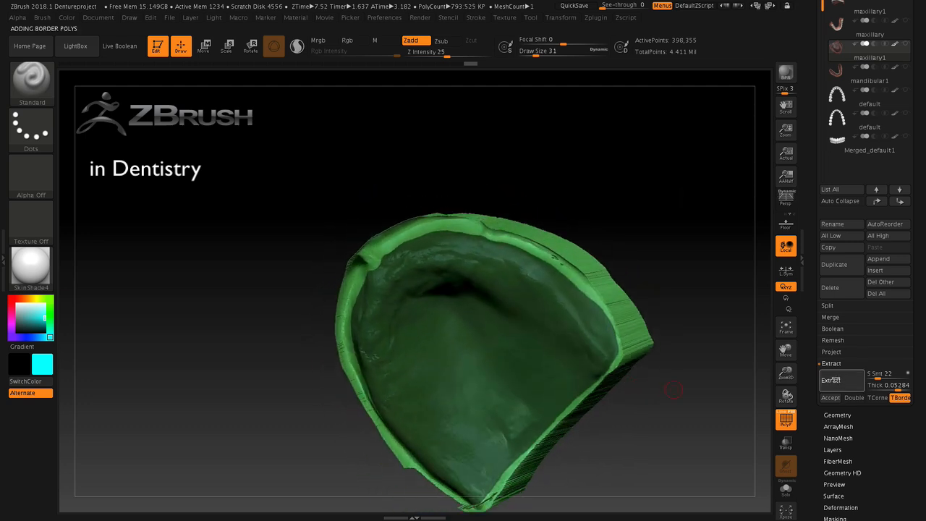
click(830, 379)
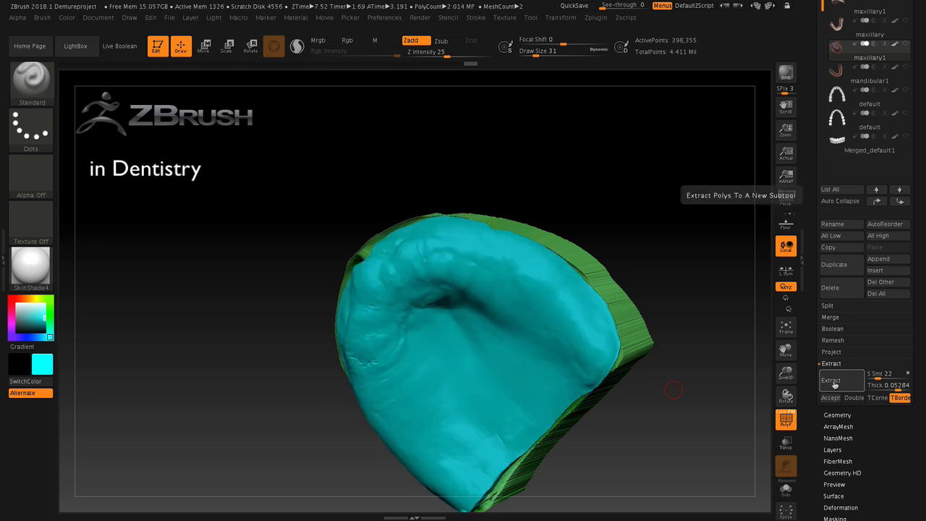
drag(610, 451, 601, 357)
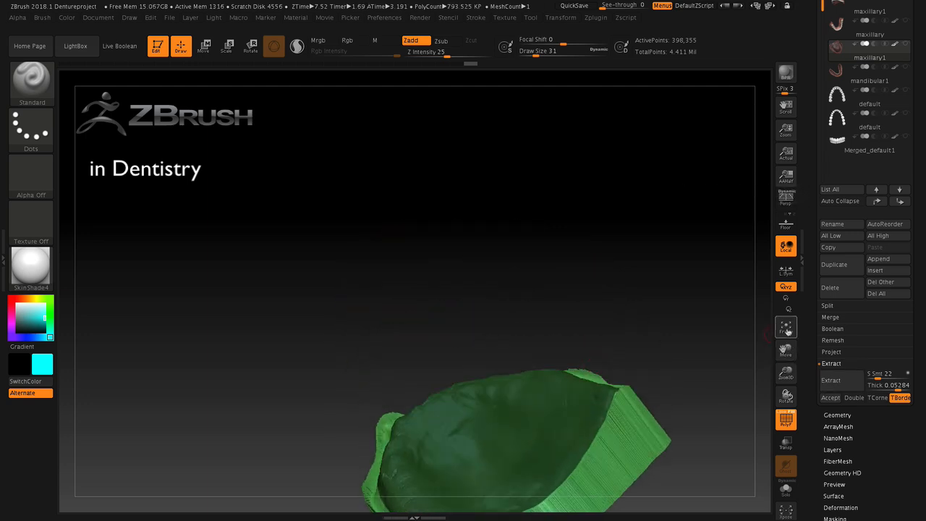
drag(785, 350, 786, 263)
mouse_move(670, 415)
mouse_down()
mouse_move(659, 417)
mouse_move(668, 414)
mouse_up()
click(843, 381)
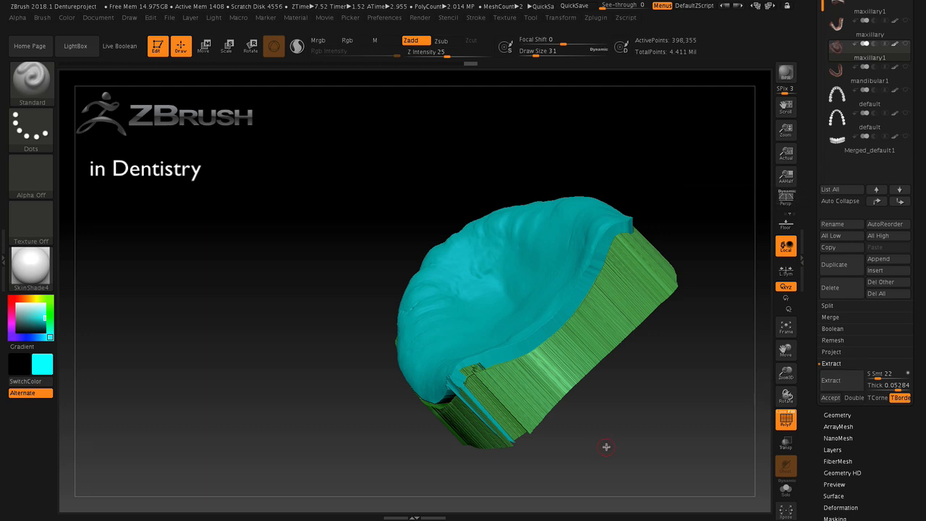
mouse_move(605, 445)
mouse_down()
mouse_move(624, 436)
mouse_move(621, 450)
mouse_move(614, 459)
mouse_move(609, 439)
mouse_up()
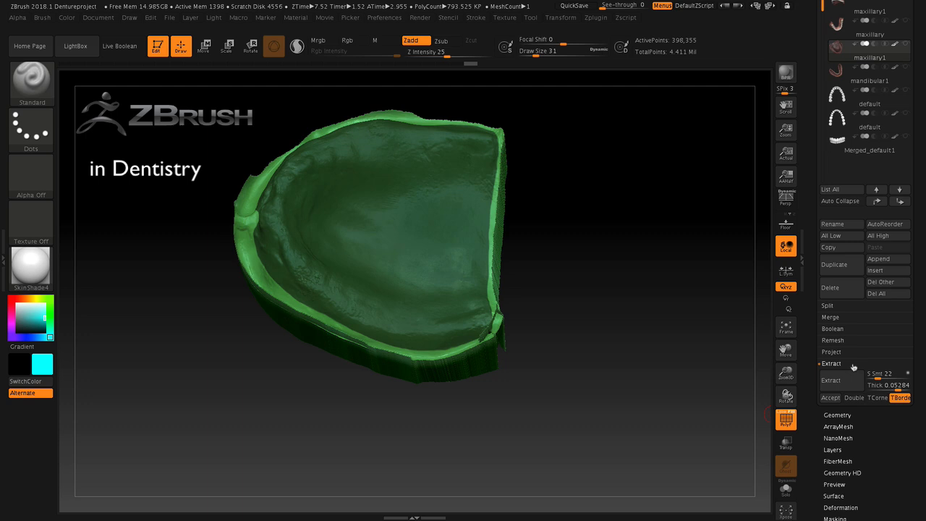
Step: Touch up the maxillary mask around the rear corner of the scan and its adjoining border
drag(664, 409, 526, 382)
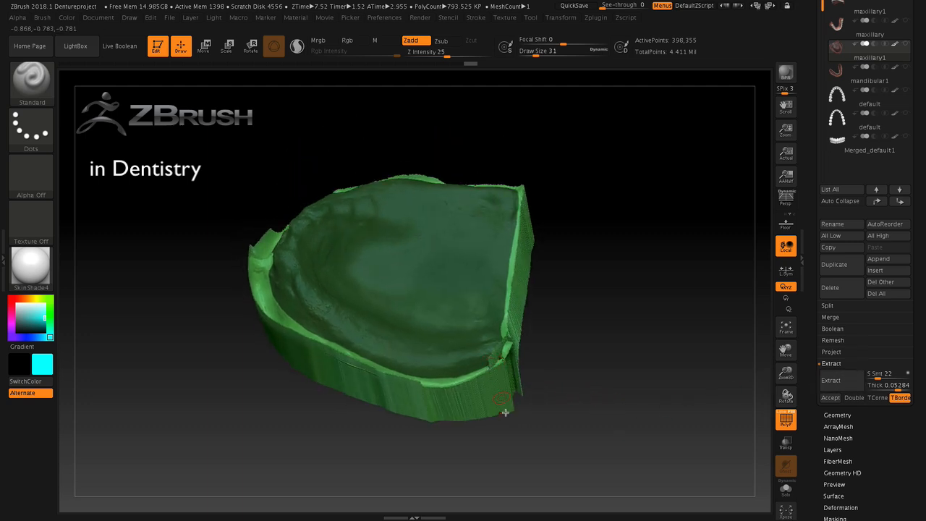
drag(565, 432, 569, 446)
mouse_move(531, 407)
mouse_down()
mouse_move(538, 427)
mouse_move(536, 417)
mouse_up()
key(ctrl)
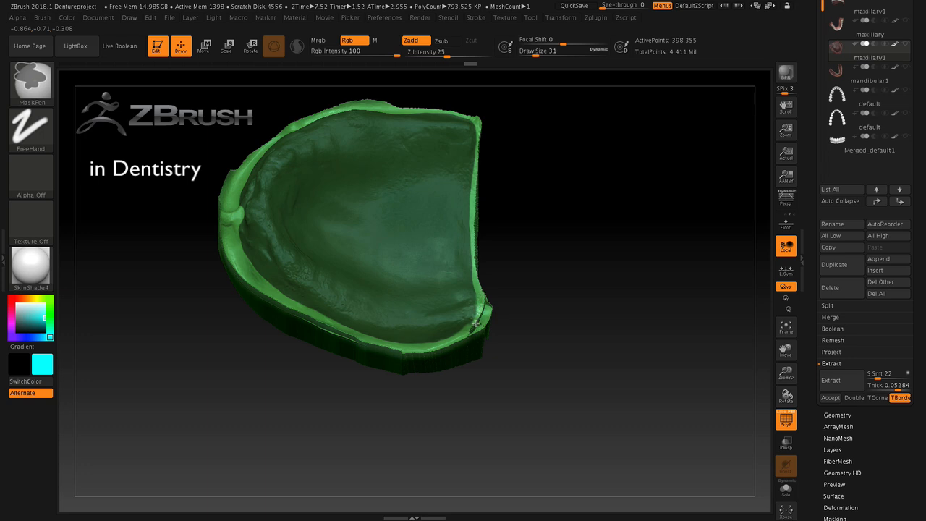
ctrl+click(435, 349)
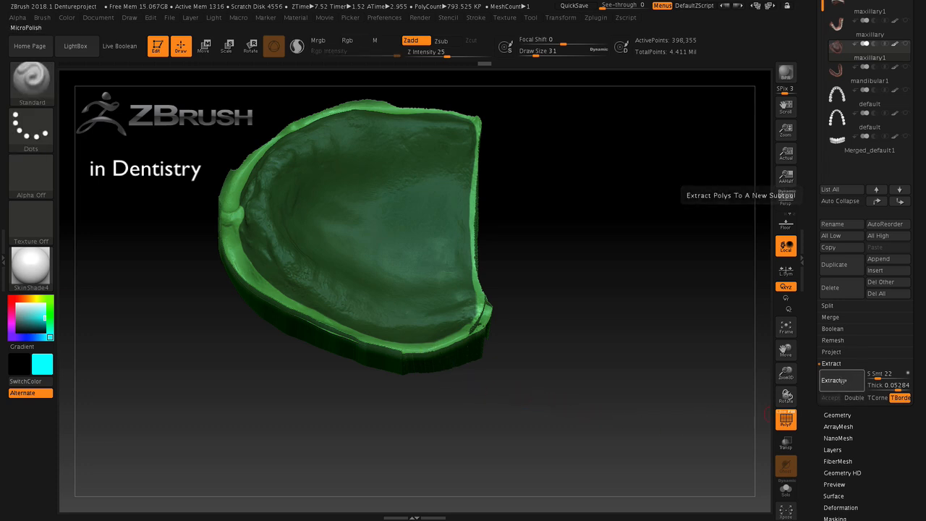
Step: Extract the masked maxillary area with smoothness 22 and thickness 0.05284 and accept it as a new subtool
click(843, 381)
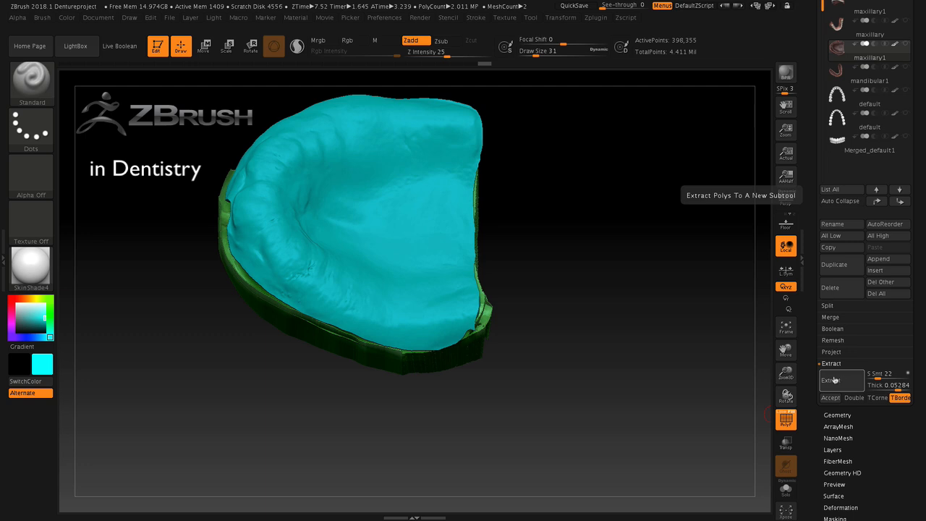
drag(612, 406, 619, 367)
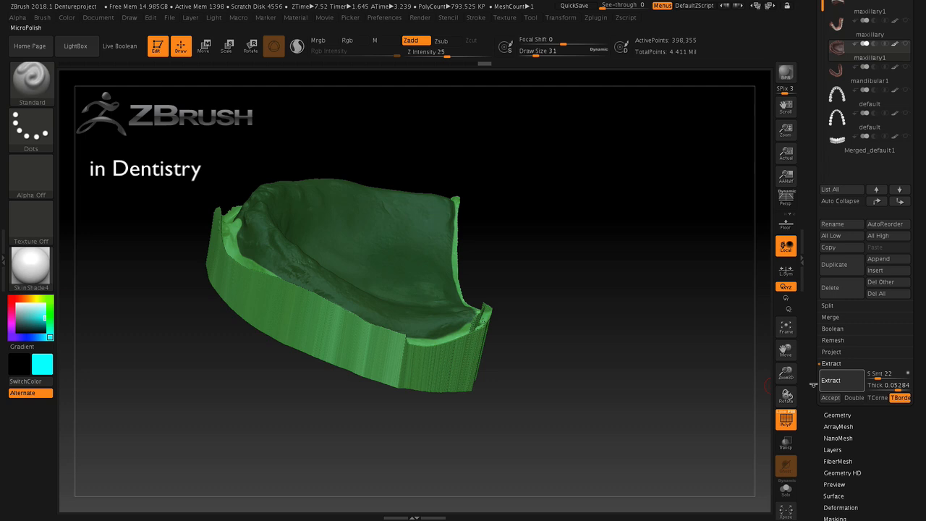
click(822, 381)
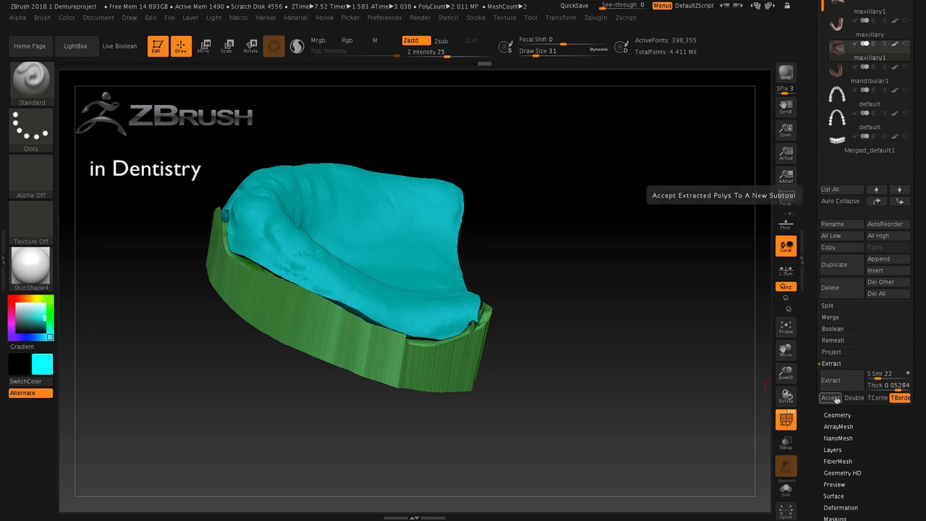
click(832, 398)
Step: Examine the extracted maxillary base from several angles, checking its rim thickness and both surfaces
drag(647, 419, 600, 314)
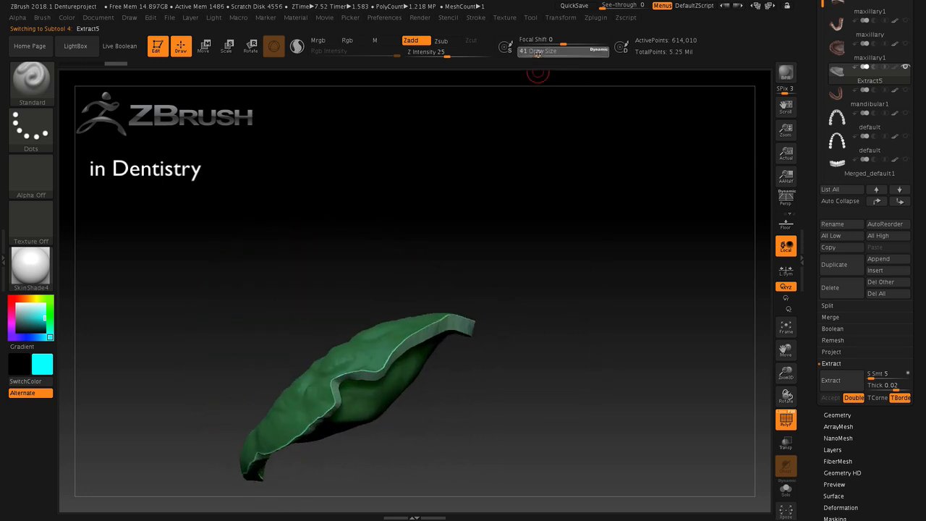
mouse_move(521, 248)
mouse_down()
mouse_move(505, 204)
mouse_move(364, 328)
mouse_up()
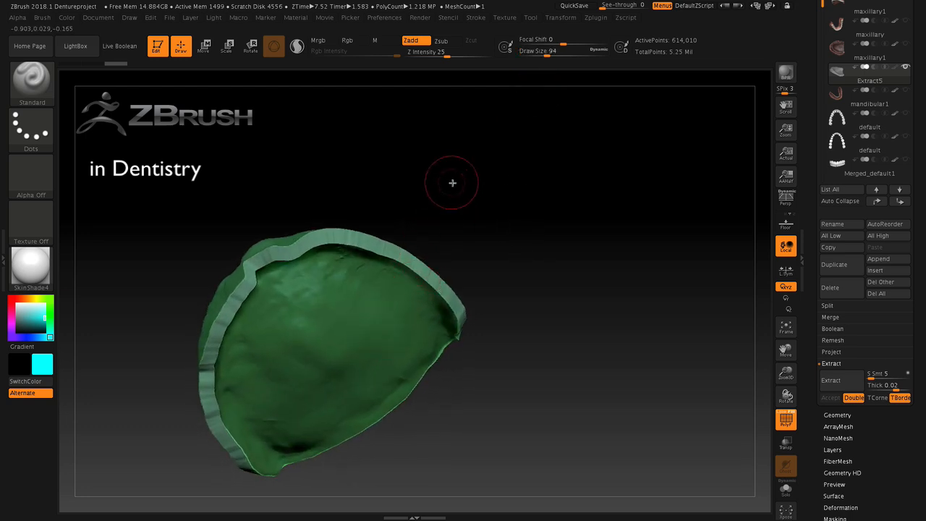
drag(452, 182, 429, 311)
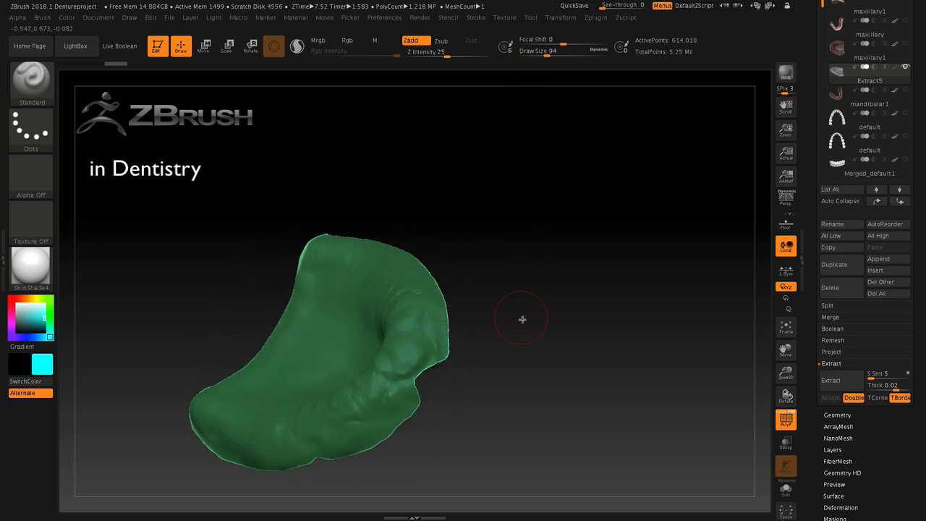
drag(523, 319, 434, 209)
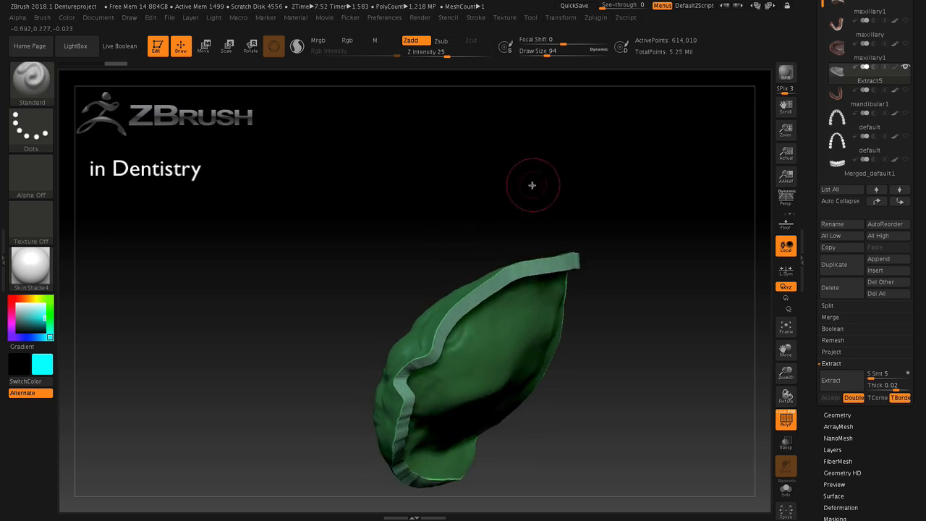
drag(532, 185, 550, 232)
drag(562, 269, 479, 295)
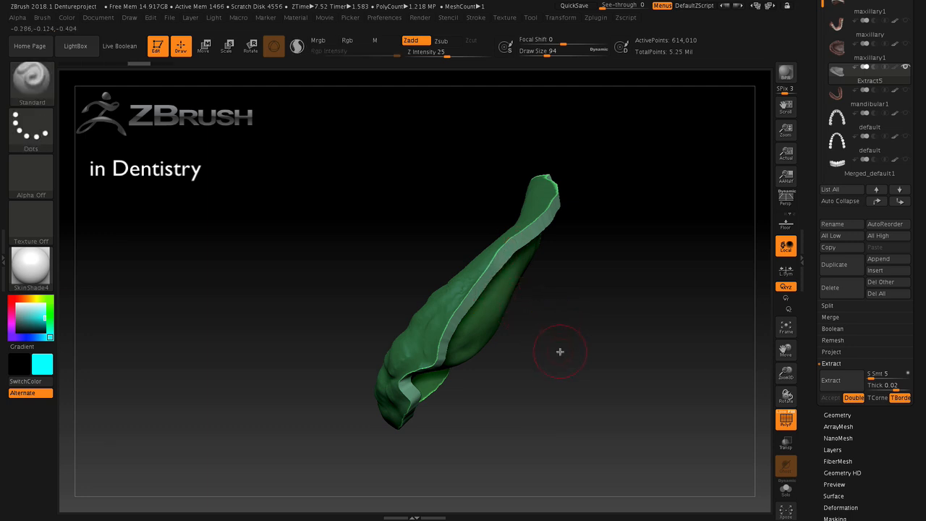
drag(558, 351, 676, 361)
Step: Blur the mask on the extracted maxillary base to soften the transition at its rim
scroll(823, 377, down, 3)
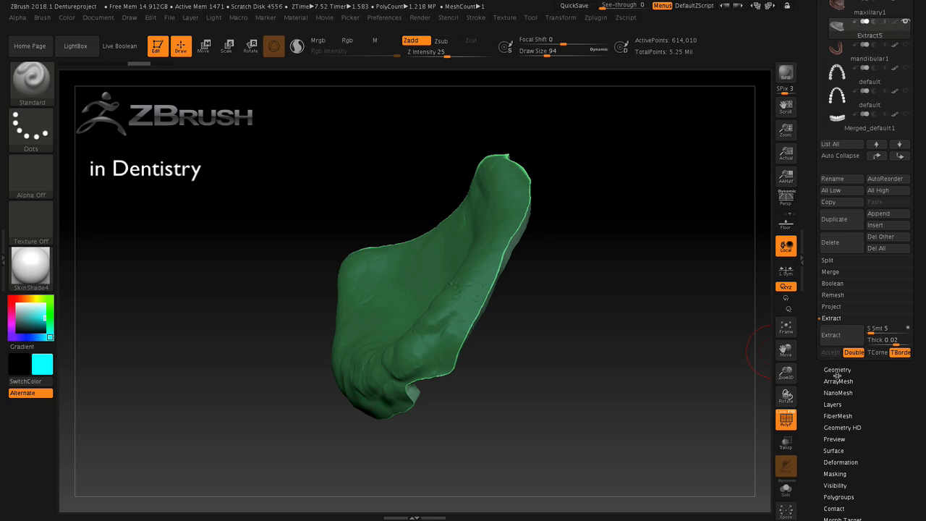
scroll(813, 397, down, 3)
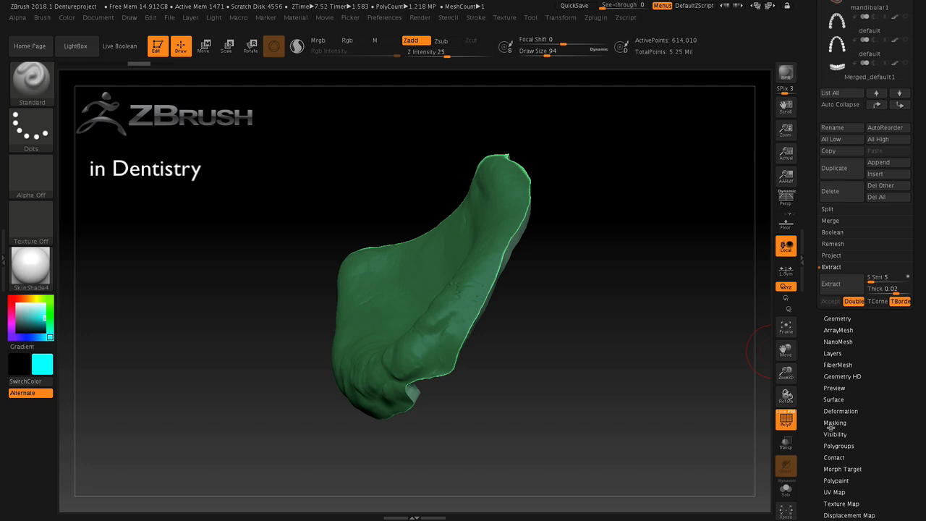
click(834, 422)
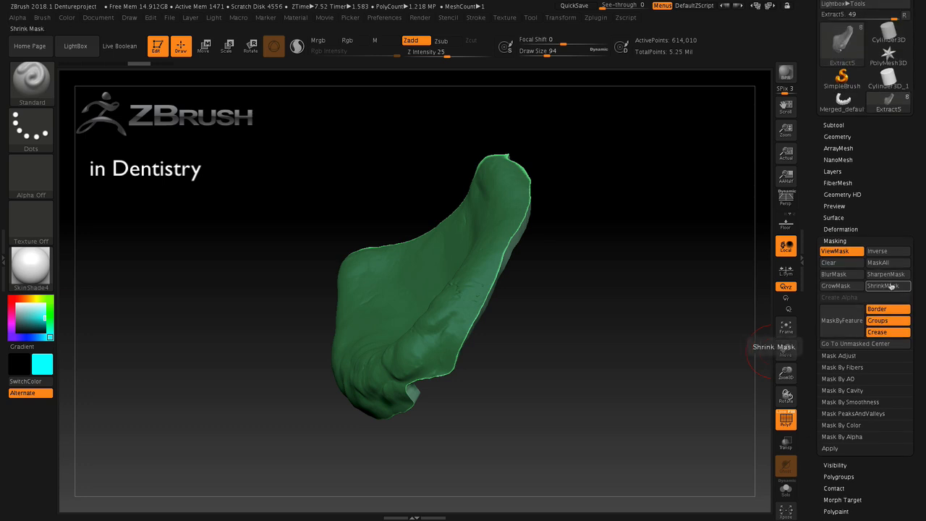
click(833, 279)
drag(657, 370, 636, 355)
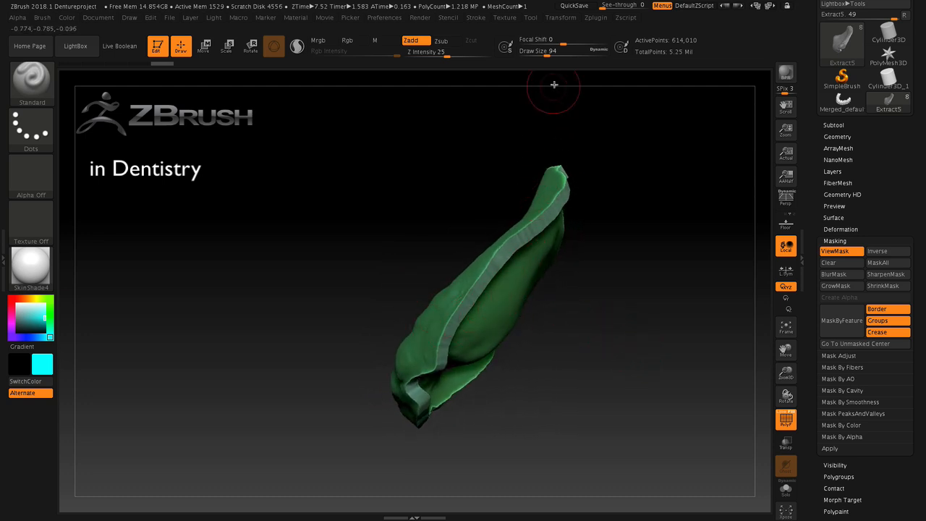
Step: Set the draw size to 140 and smooth the side border of the extracted maxillary base up to its rear corner
drag(546, 55, 552, 56)
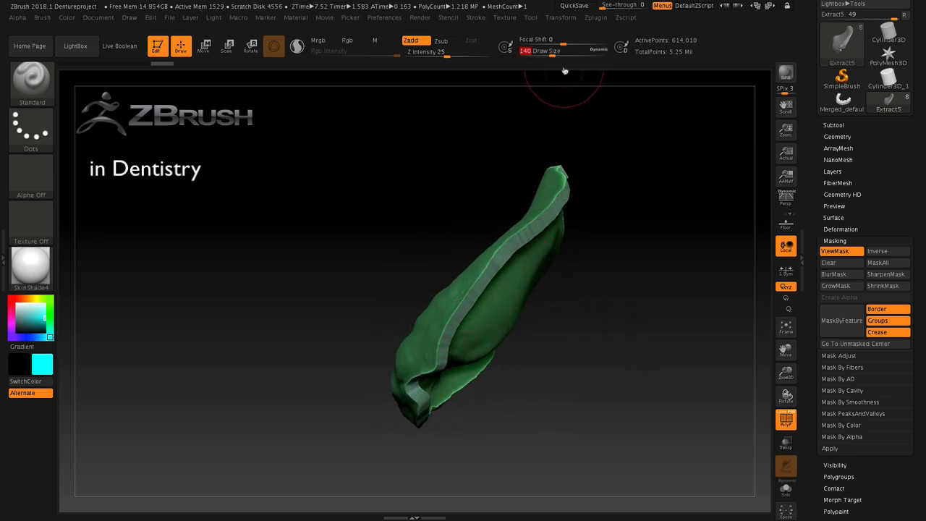
mouse_move(587, 288)
mouse_down()
mouse_move(594, 298)
mouse_move(589, 285)
mouse_up()
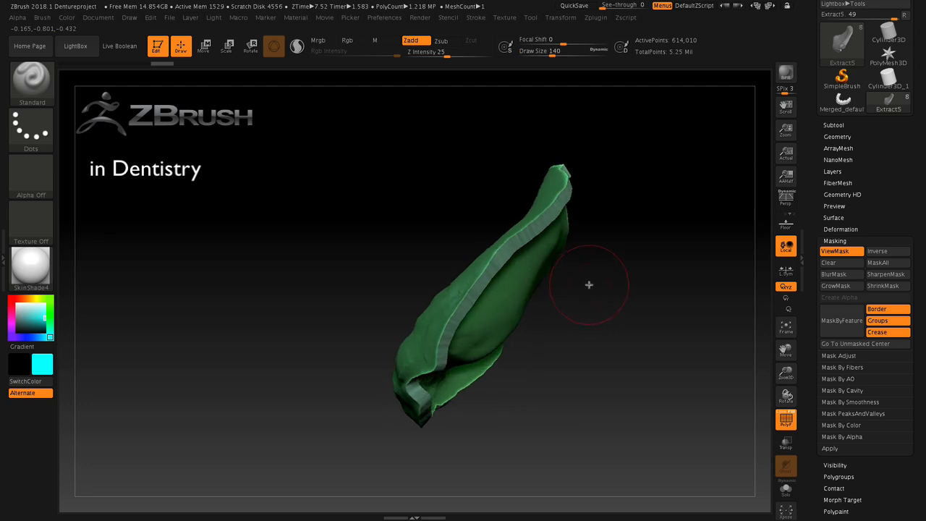
mouse_move(509, 265)
shift+mouse_down()
mouse_move(484, 277)
mouse_move(448, 321)
shift+mouse_up()
drag(574, 340, 589, 355)
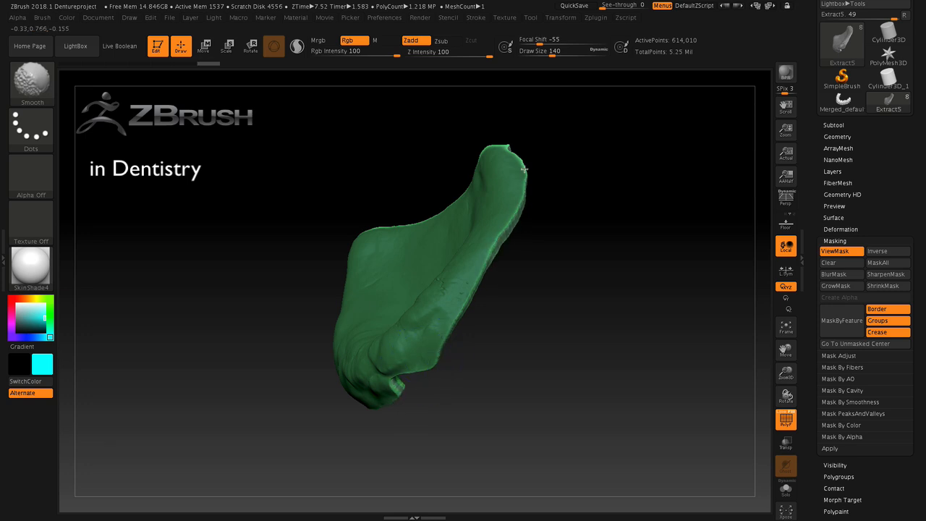
shift+drag(523, 169, 504, 150)
drag(565, 157, 552, 176)
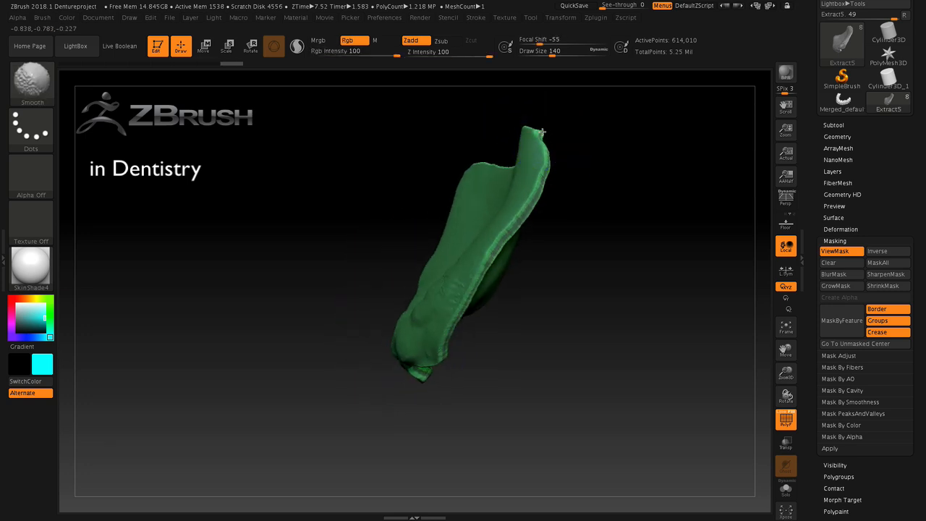
mouse_move(605, 155)
mouse_down()
mouse_move(584, 181)
mouse_move(577, 213)
mouse_move(639, 181)
mouse_move(629, 224)
mouse_move(553, 276)
mouse_up()
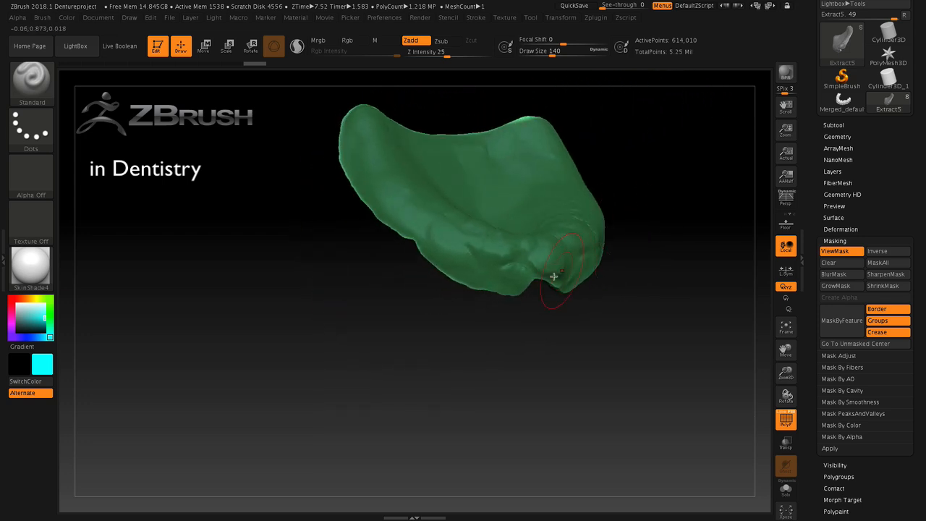
Step: Smooth the remaining outer border of the maxillary base and its posterior edge across the palate from corner to corner
key(shift)
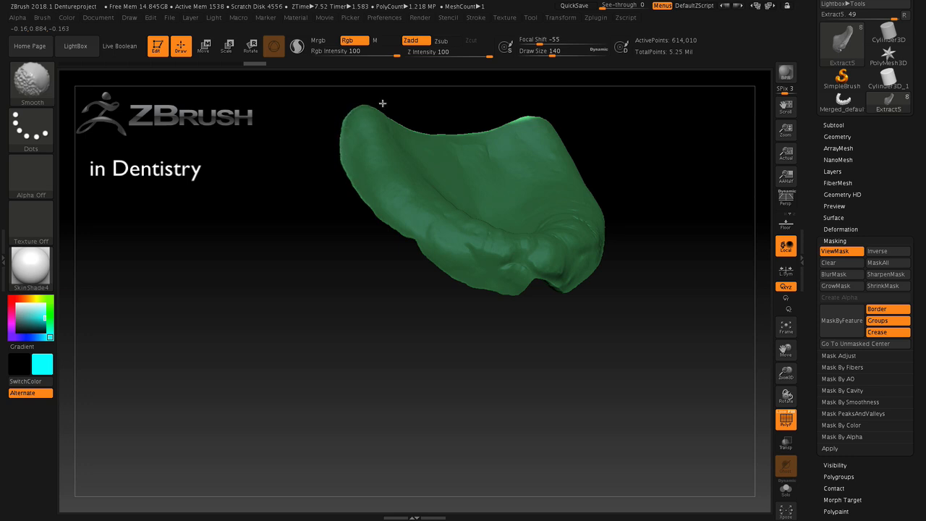
mouse_move(564, 304)
mouse_down()
mouse_move(533, 383)
mouse_move(658, 358)
mouse_up()
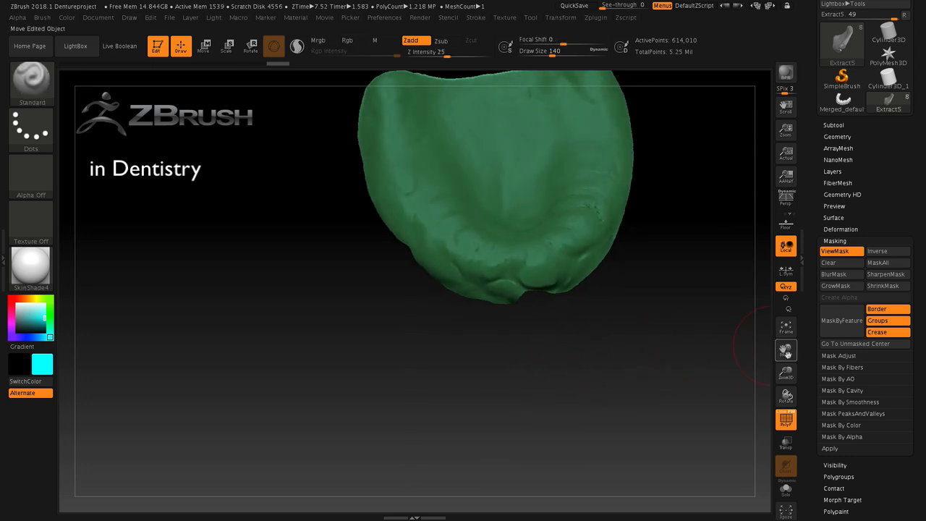
drag(787, 353, 769, 416)
drag(665, 366, 657, 419)
key(shift)
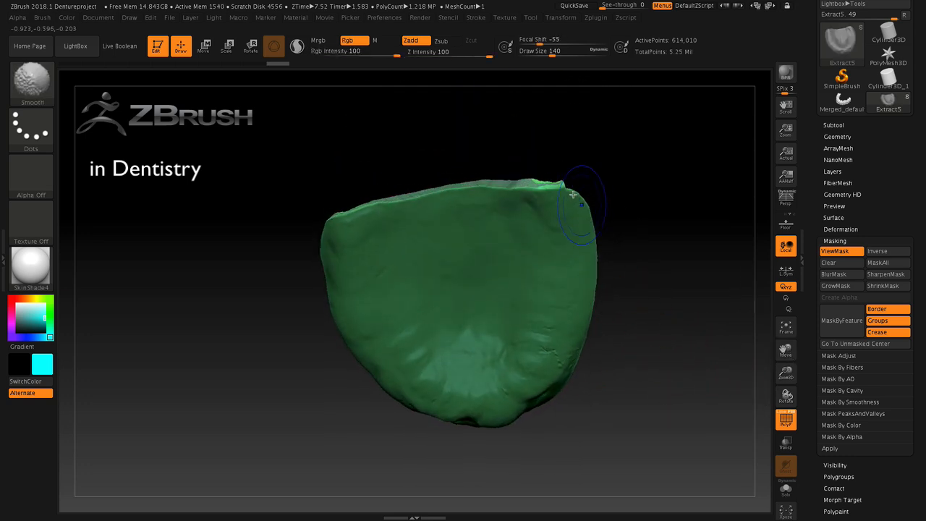
mouse_move(566, 190)
shift+mouse_down()
mouse_move(537, 181)
mouse_move(439, 189)
mouse_move(333, 219)
shift+mouse_up()
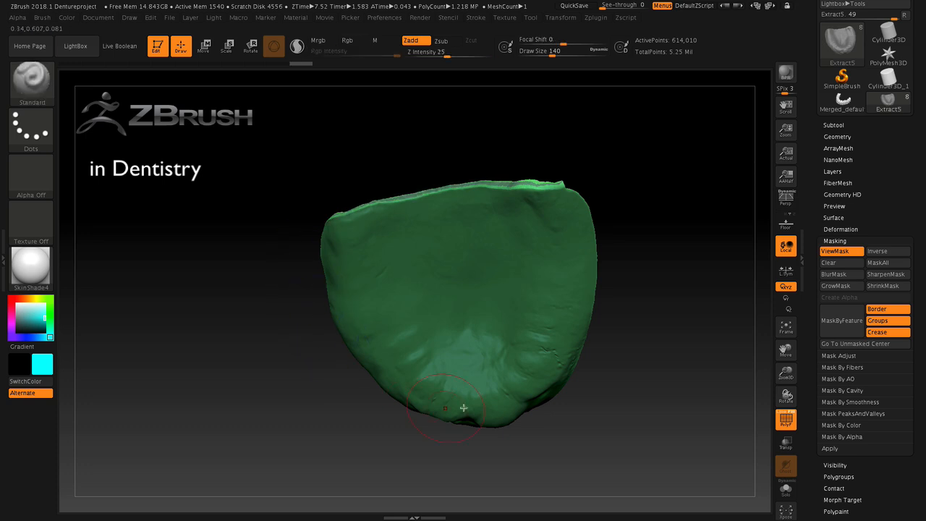
Step: Clear the mask from the extracted maxillary base
drag(633, 392, 635, 355)
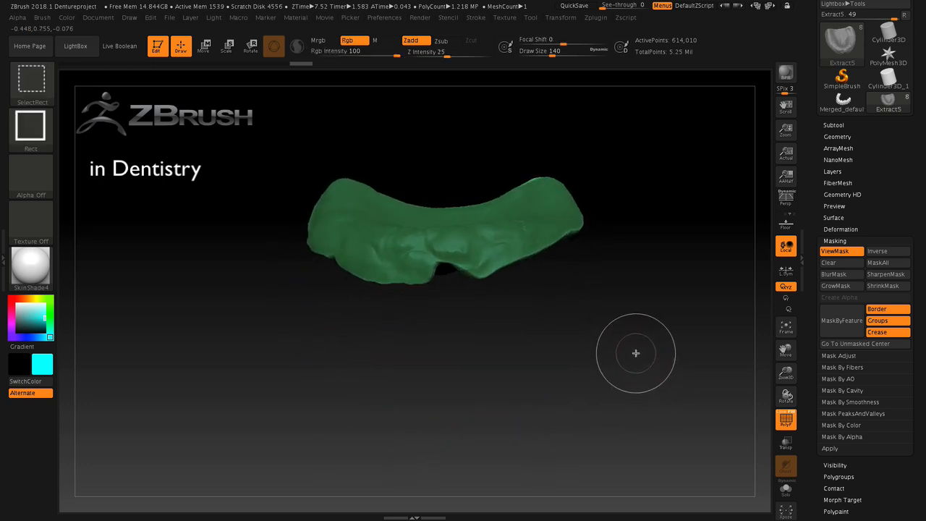
ctrl+shift+drag(605, 321, 634, 361)
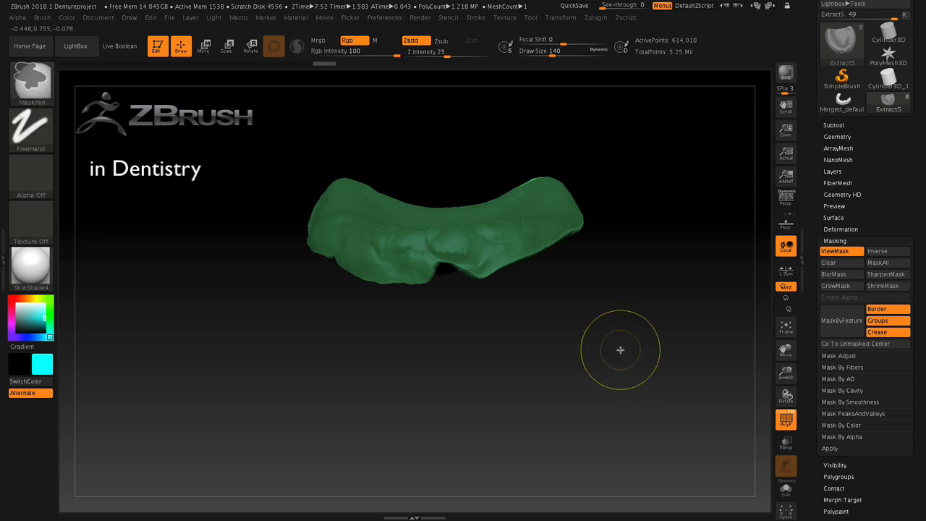
ctrl+drag(621, 351, 629, 326)
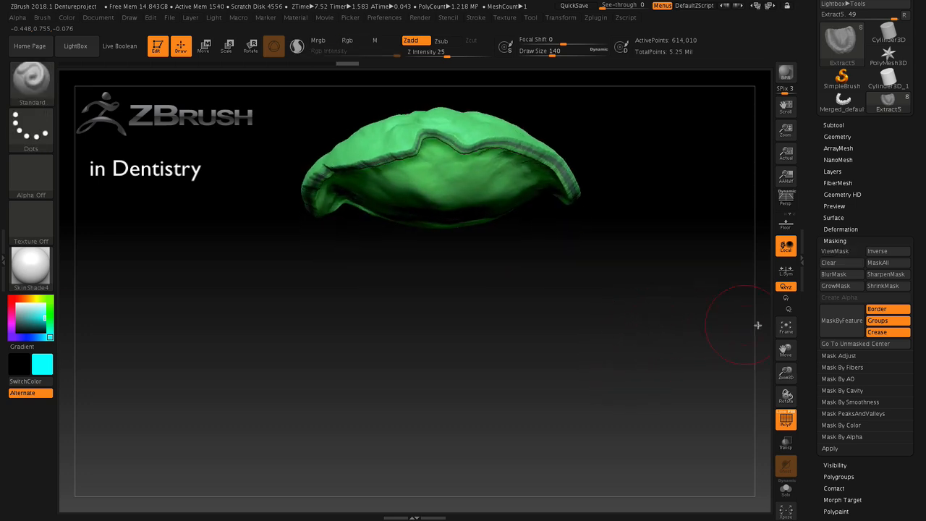
Step: Enable Sculptris Pro mode with a draw size of 71 and smooth the base's rim along one side and beside the front notch
drag(786, 372, 787, 394)
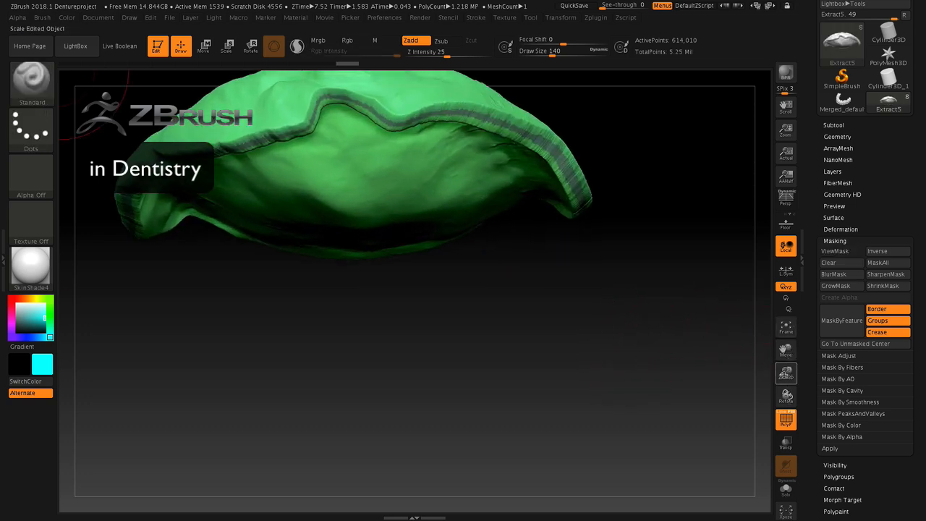
drag(649, 389, 671, 372)
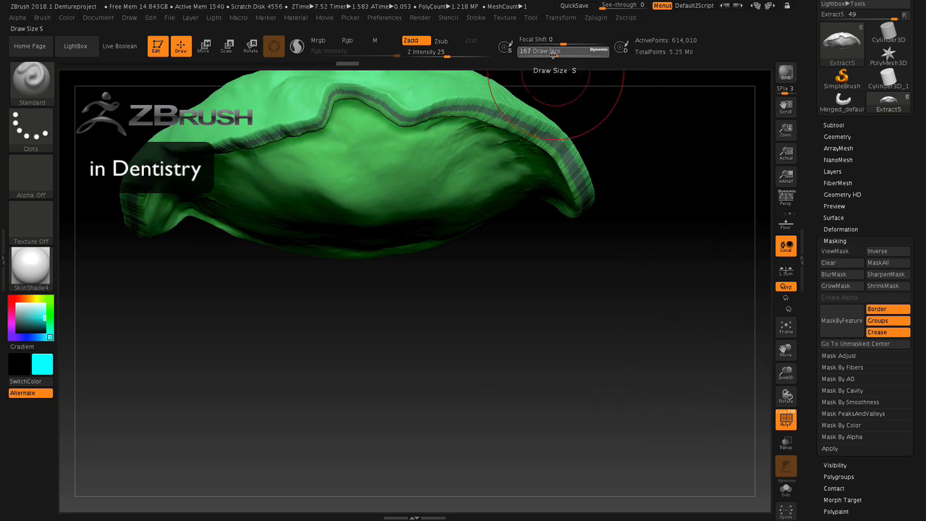
drag(553, 55, 543, 59)
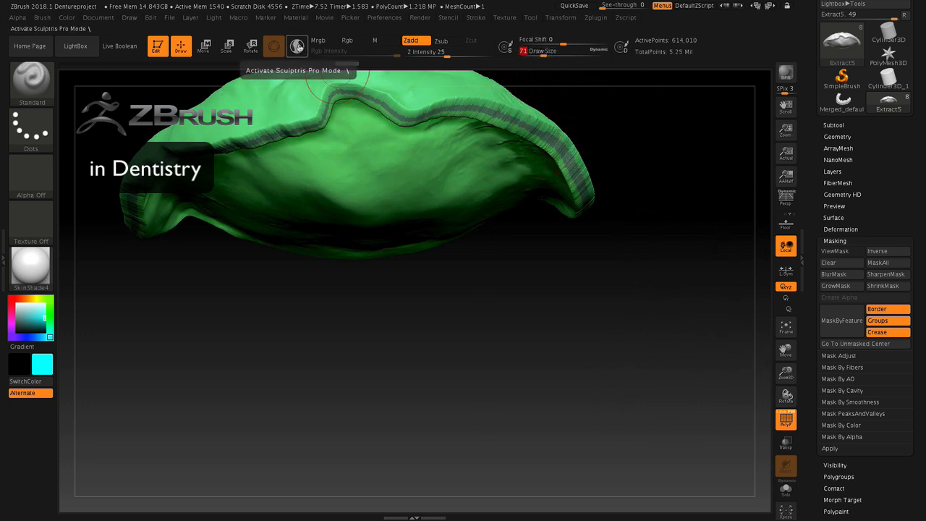
click(297, 47)
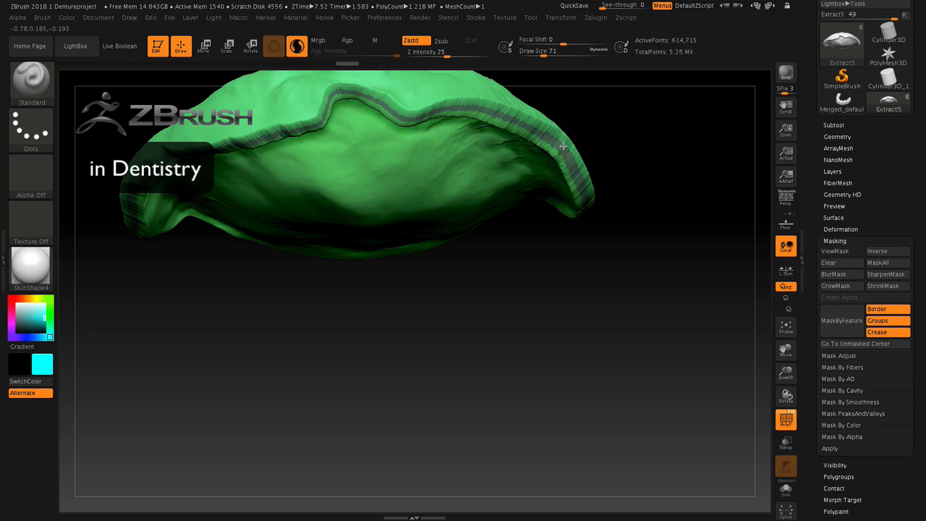
drag(534, 119, 547, 122)
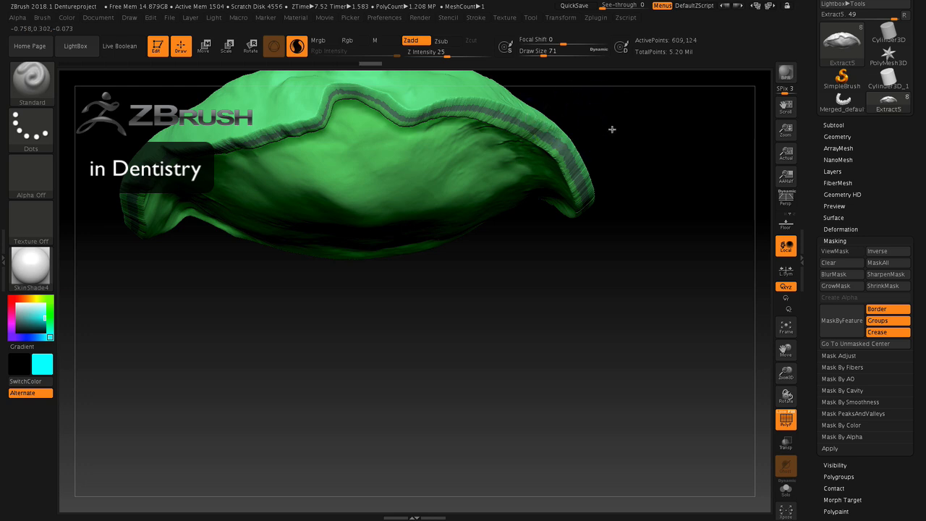
mouse_move(612, 128)
mouse_down()
mouse_move(593, 146)
mouse_move(544, 130)
mouse_up()
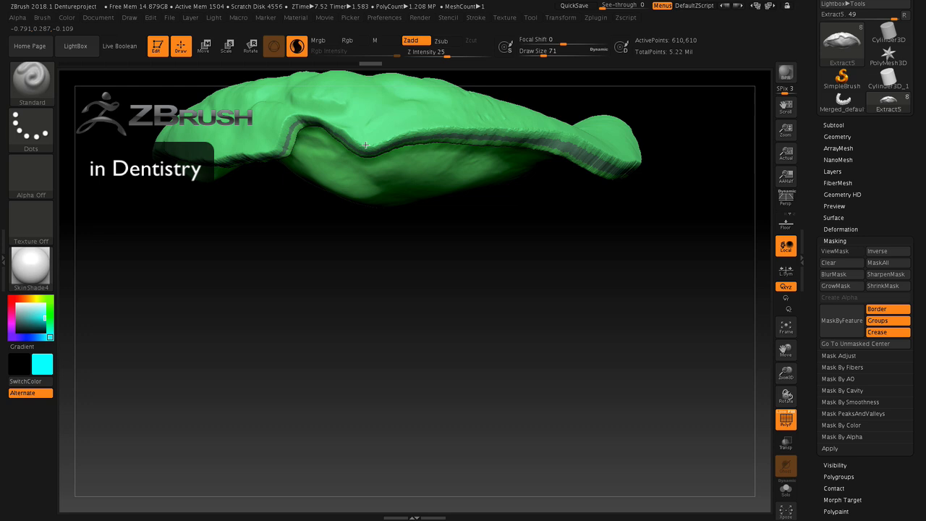
drag(358, 143, 353, 145)
drag(500, 265, 527, 209)
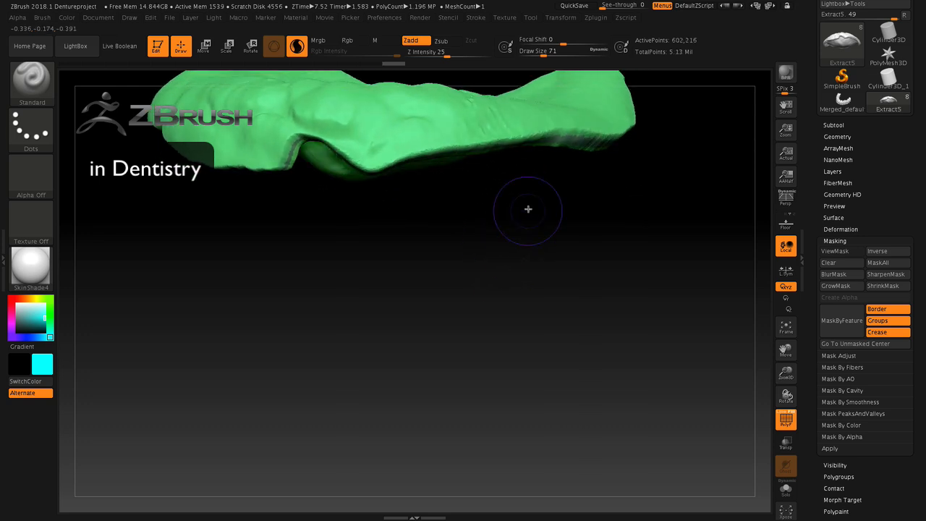
Step: Continue smoothing the rim along the side flange and around the frenum notch to its other side
mouse_move(561, 132)
mouse_down()
mouse_move(612, 138)
mouse_move(605, 205)
mouse_up()
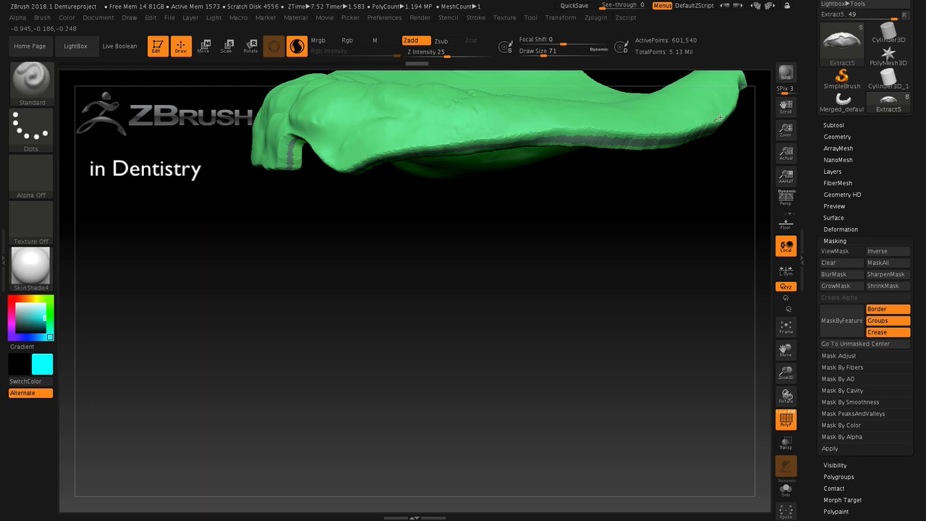
drag(692, 131, 673, 135)
mouse_move(565, 217)
mouse_down()
mouse_move(583, 239)
mouse_move(550, 250)
mouse_move(524, 196)
mouse_up()
drag(504, 144, 501, 151)
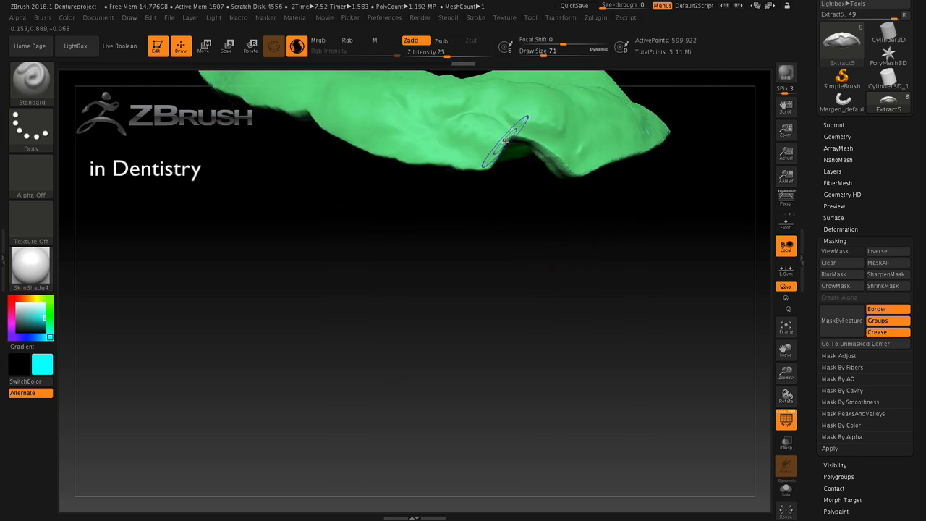
drag(453, 167, 446, 166)
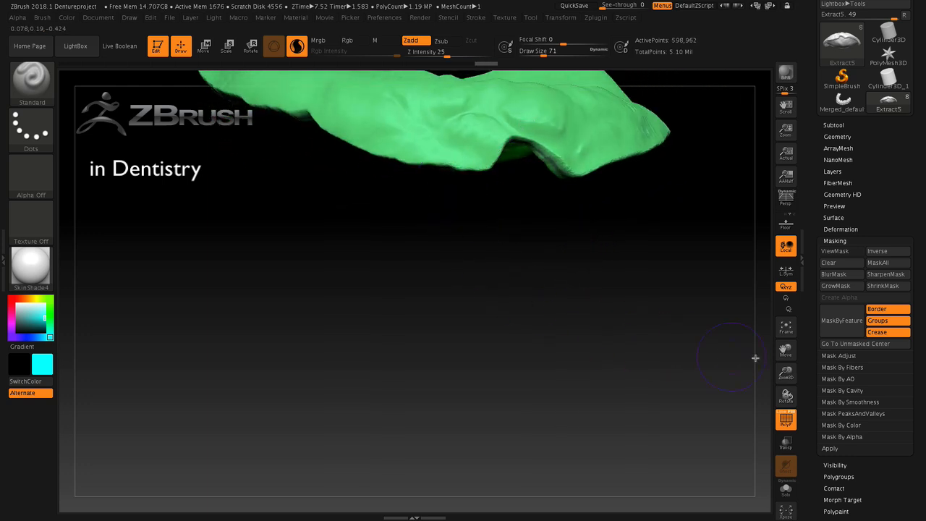
Step: Frame the smoothed maxillary base and show the maxillary1 scan with it to check the fit
click(785, 330)
drag(786, 373, 731, 267)
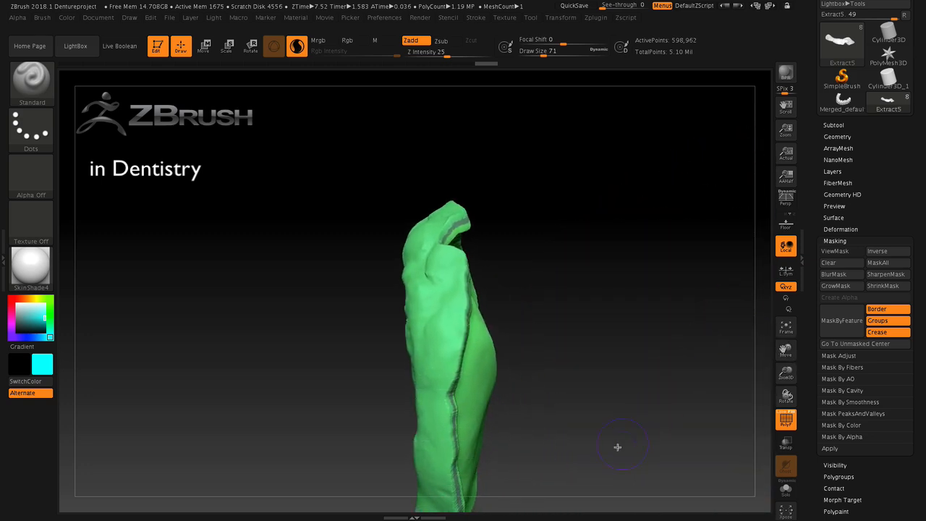
drag(617, 447, 636, 368)
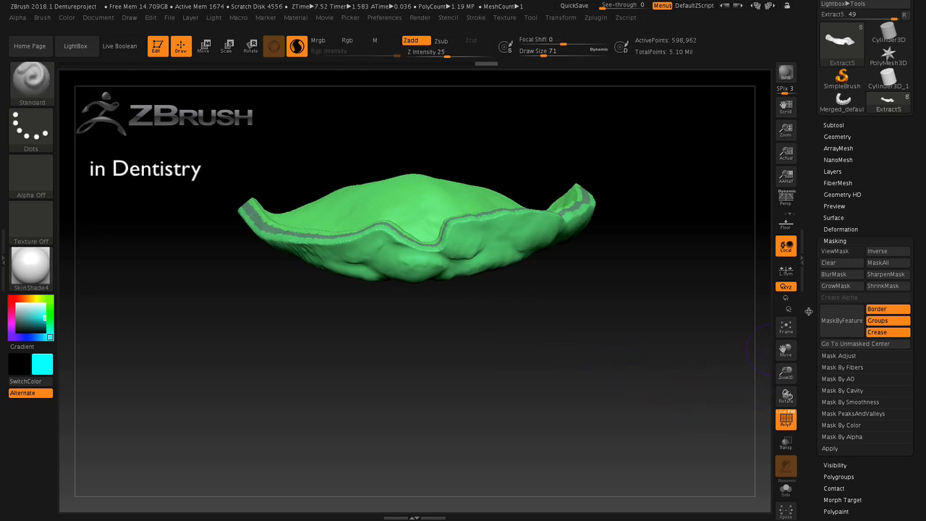
click(833, 128)
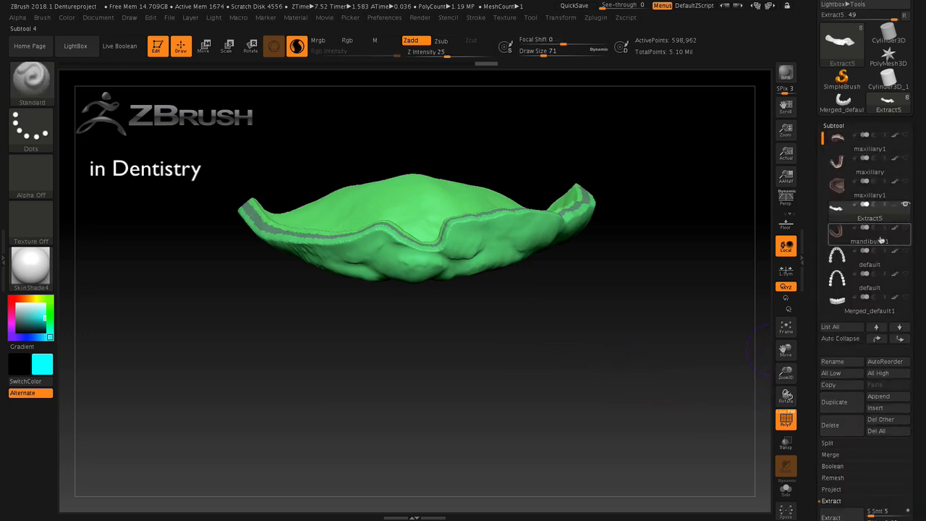
click(904, 183)
drag(645, 371, 622, 361)
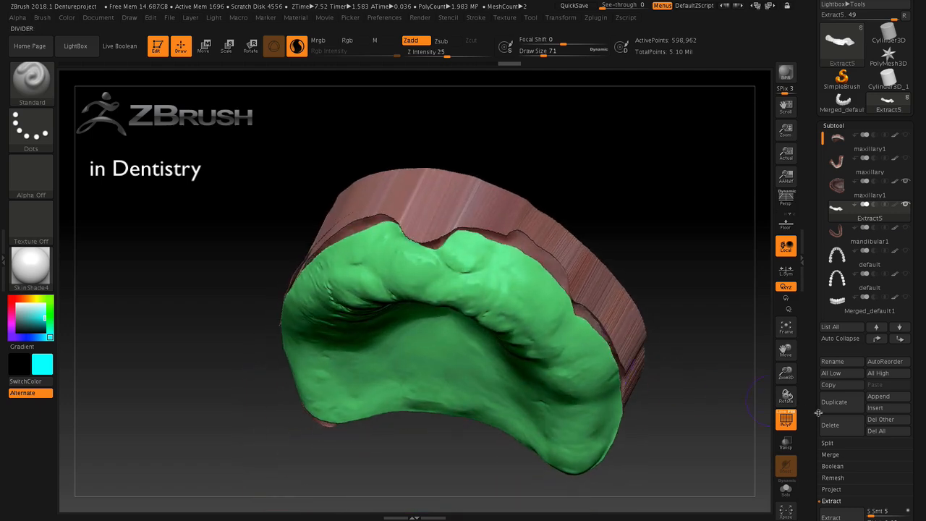
Step: Turn on ghost transparency and show the Merged_default1 teeth to check their position against the maxillary base
click(786, 442)
drag(716, 435, 704, 375)
click(910, 296)
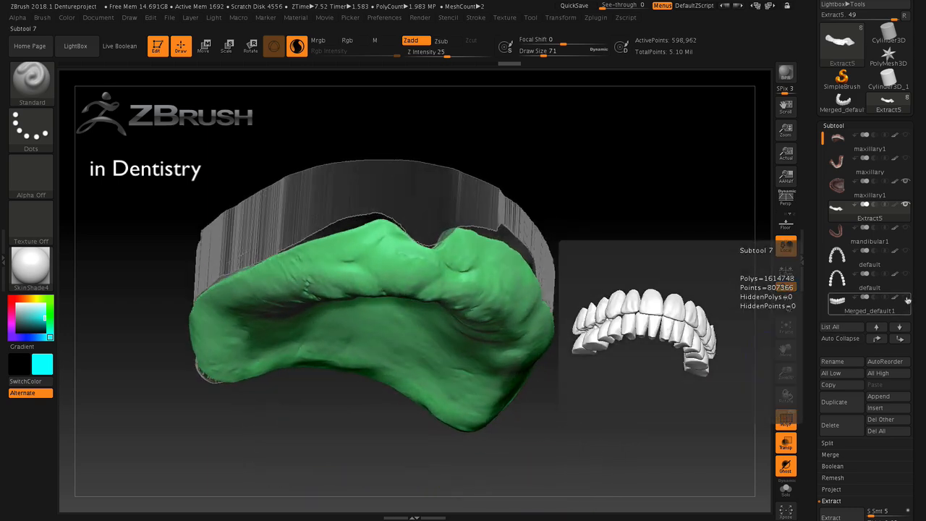
drag(646, 384, 703, 410)
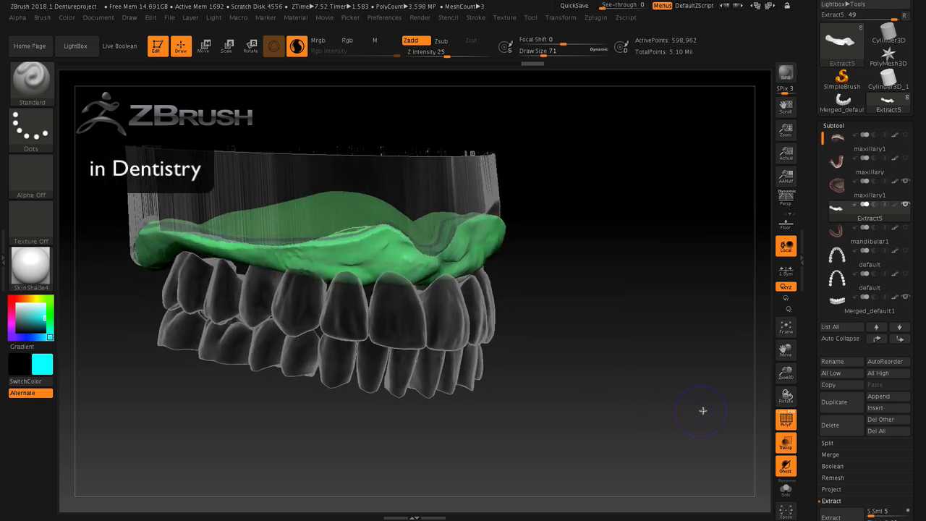
Step: Turn off transparency and the polyframe fill, and view the maxillary base with the teeth from the front
click(792, 465)
drag(693, 439, 598, 437)
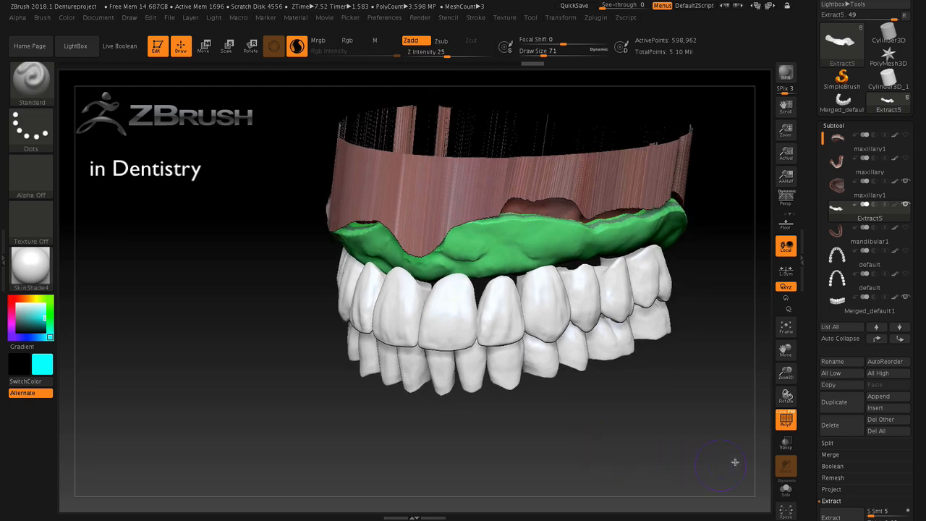
click(791, 412)
drag(704, 428, 641, 447)
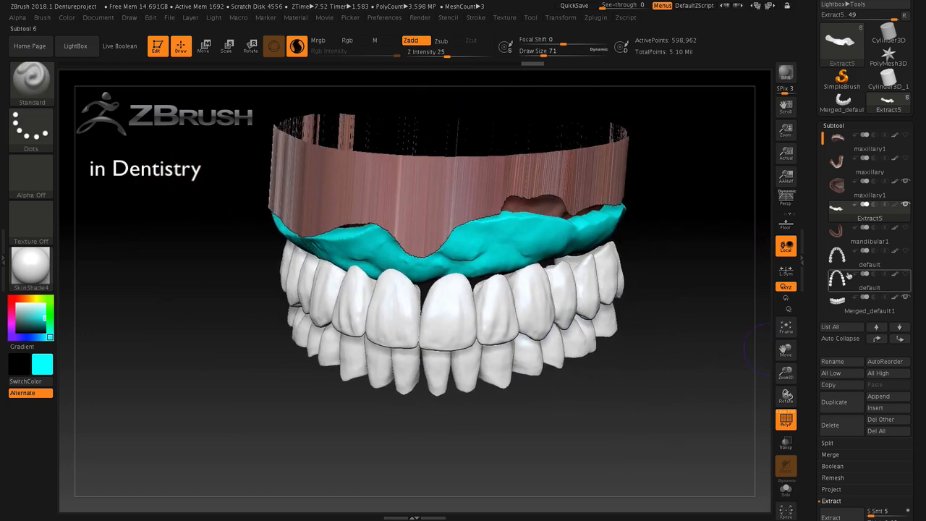
Step: Make the mandibular1 scan the active subtool and view it below the teeth
mouse_move(898, 242)
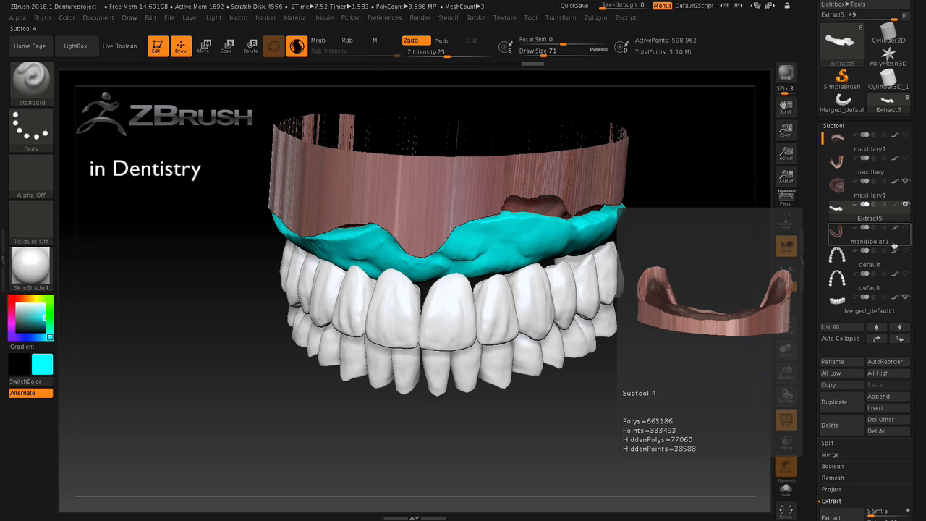
click(897, 242)
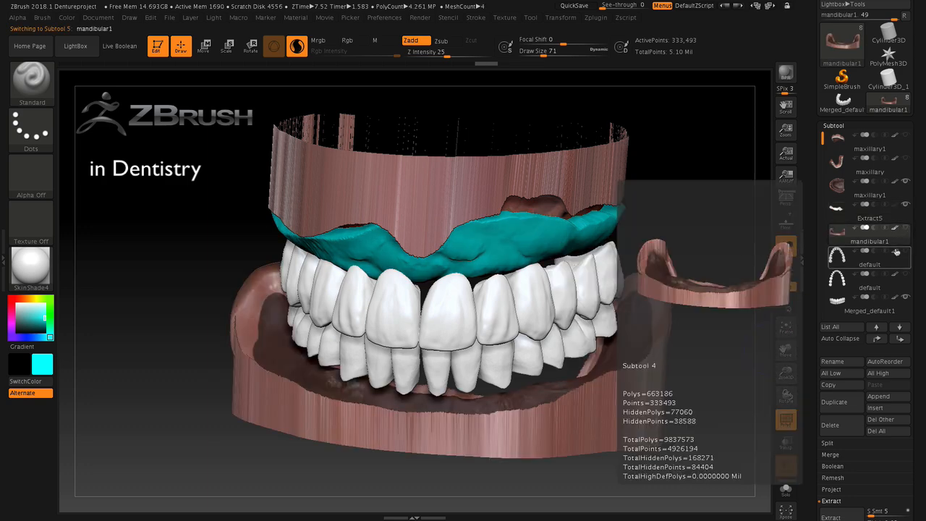
drag(694, 416, 772, 396)
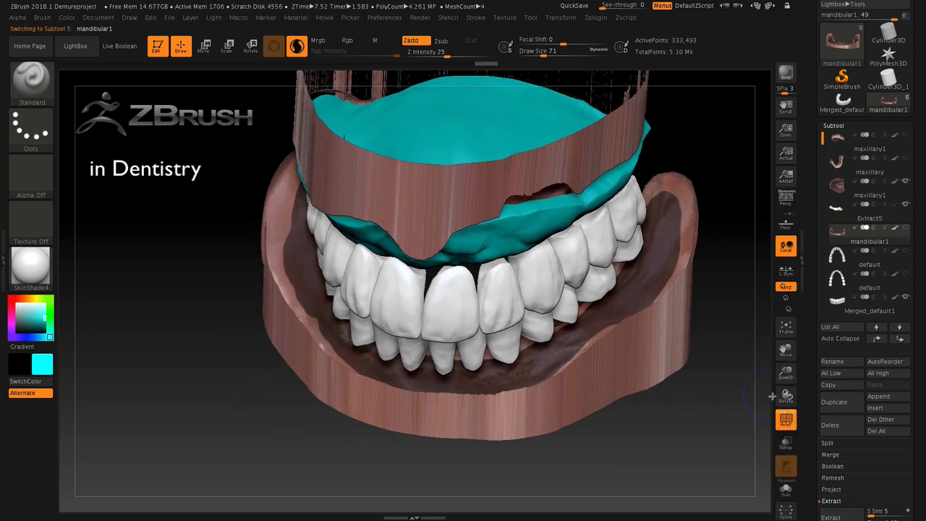
Step: Turn transparency back on around the mandibular scan and hide the extracted maxillary base
click(786, 442)
drag(699, 440, 752, 379)
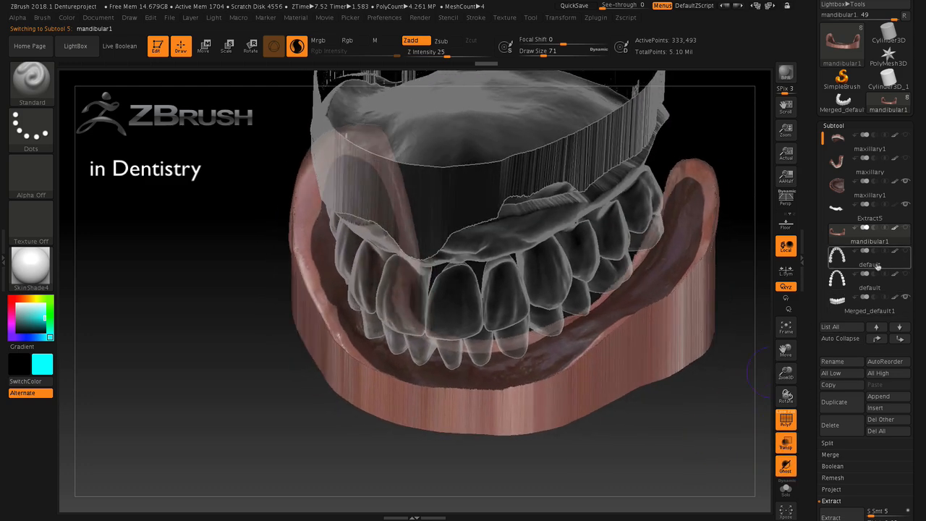
click(906, 206)
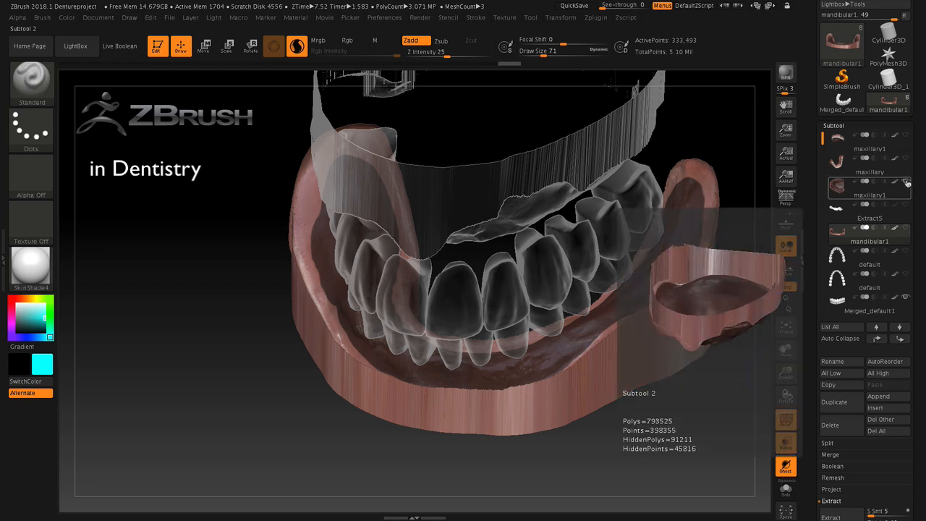
Step: Hide the maxillary1 scan and the Merged_default1 teeth around the mandibular scan
click(905, 182)
click(905, 297)
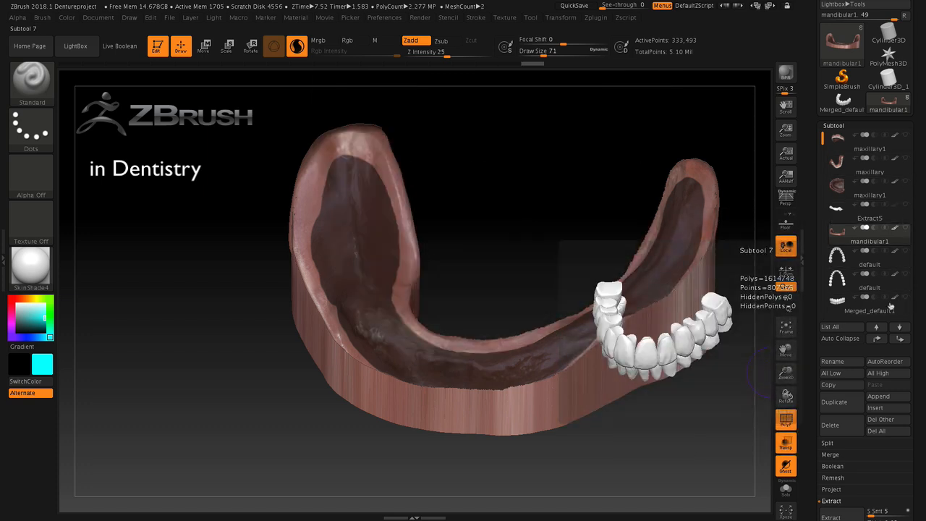
drag(663, 420, 666, 439)
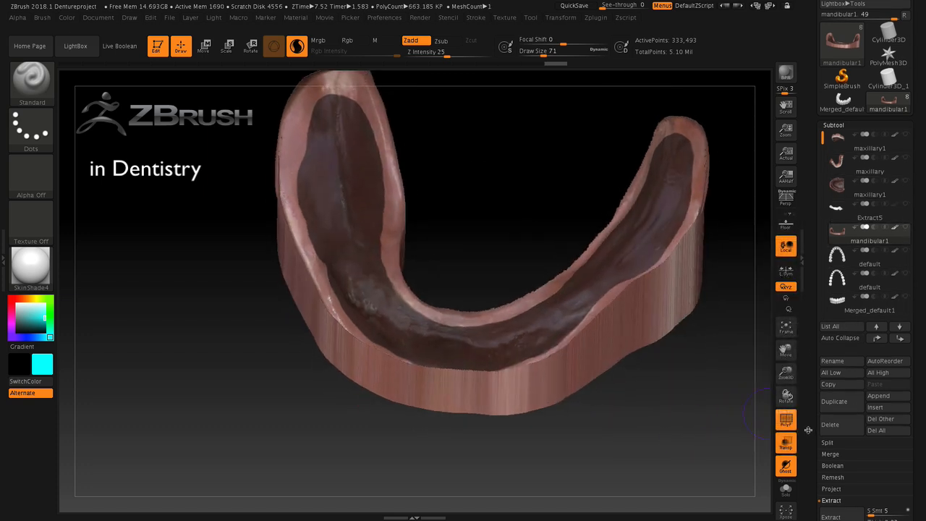
Step: Set the extraction smoothness to 28 and thickness to 0.05284, turning Double off and keeping TBorder on
scroll(820, 365, down, 5)
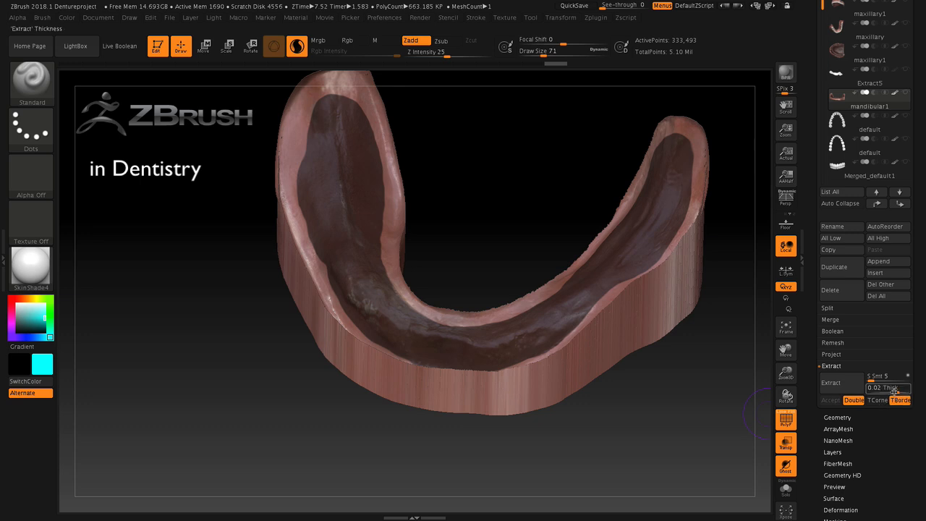
click(874, 377)
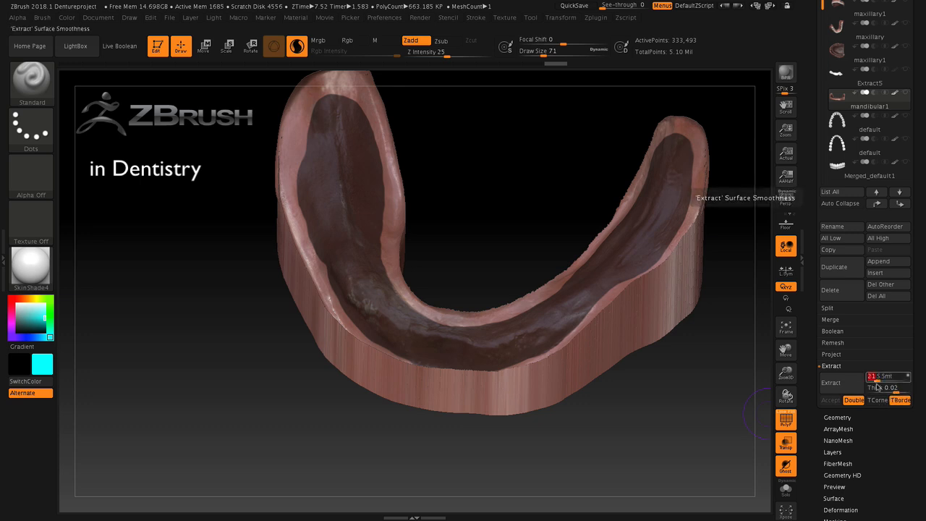
text(21)
key(Return)
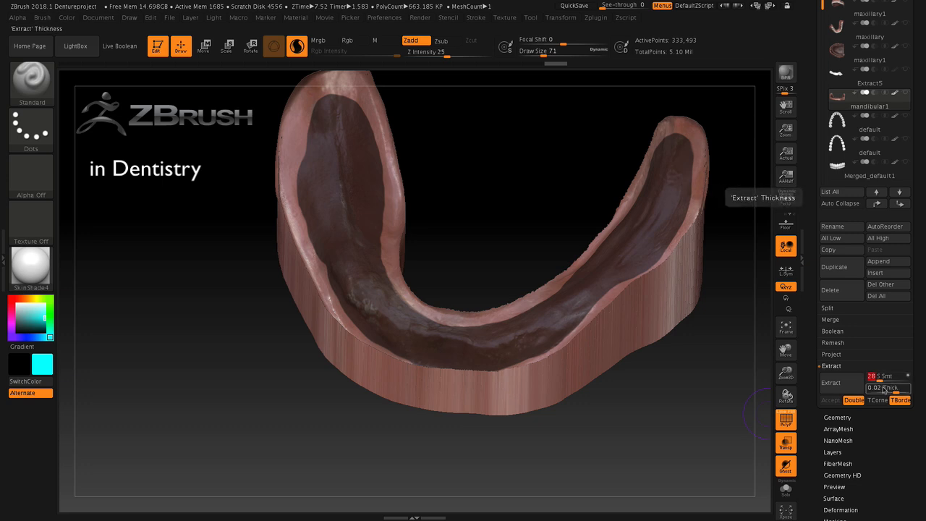
click(894, 402)
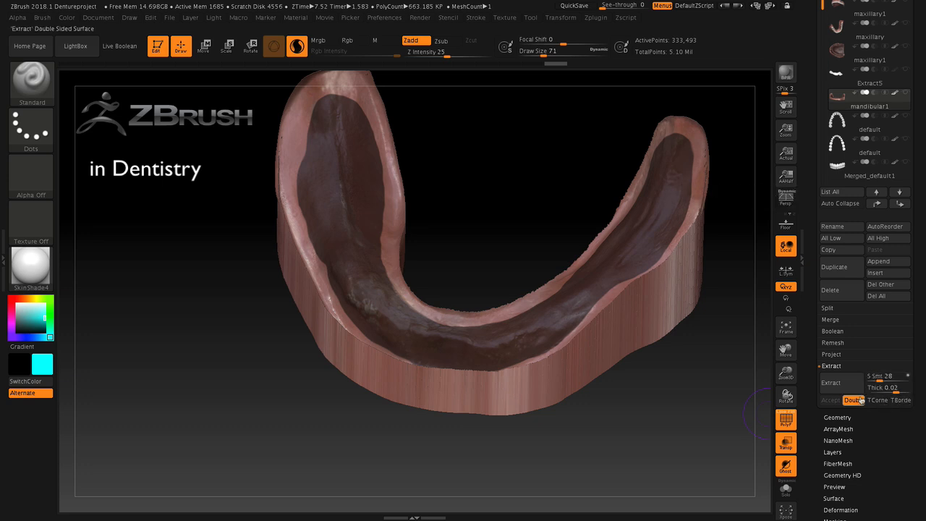
click(860, 401)
click(904, 403)
drag(895, 392, 897, 392)
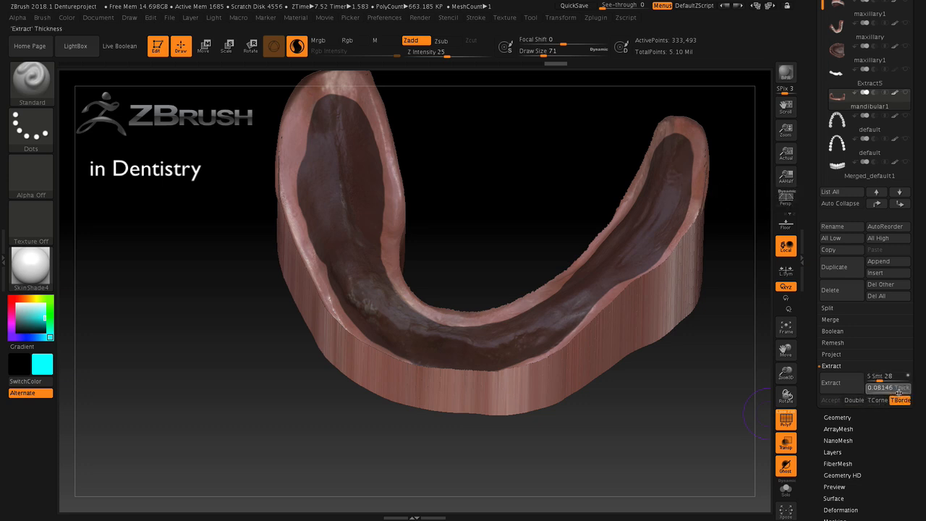
Step: Preview the shell extracted from the mandibular scan's masked area, inspect its borders, and turn TBorder off
click(847, 383)
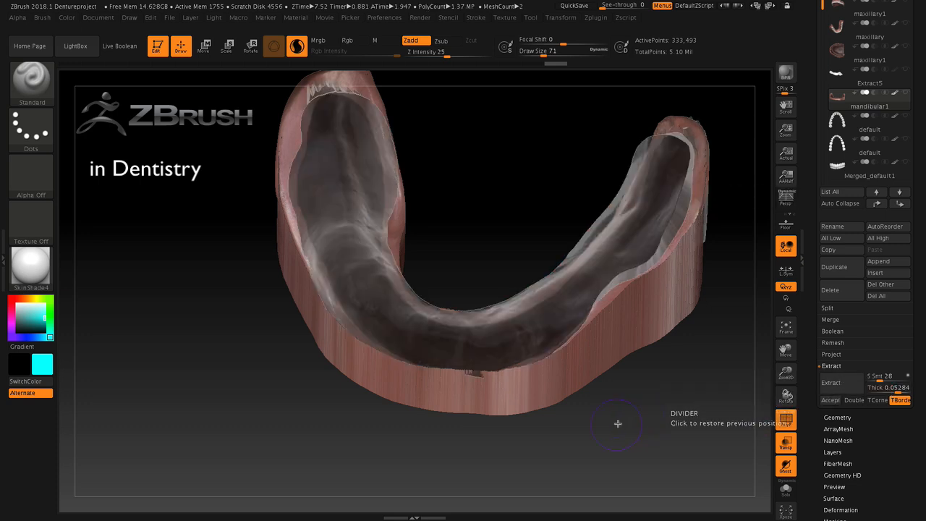
drag(616, 424, 654, 432)
click(844, 384)
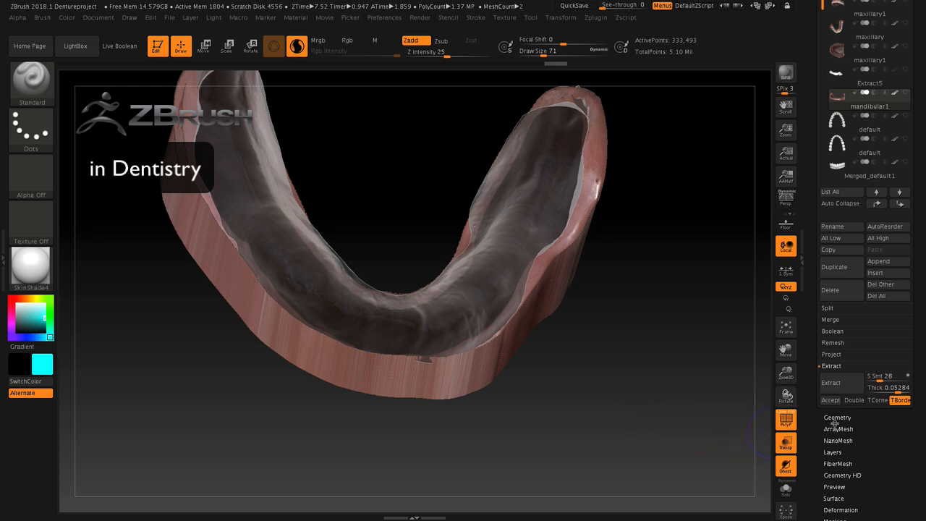
click(901, 402)
mouse_move(667, 413)
mouse_down()
mouse_move(665, 426)
mouse_move(654, 425)
mouse_up()
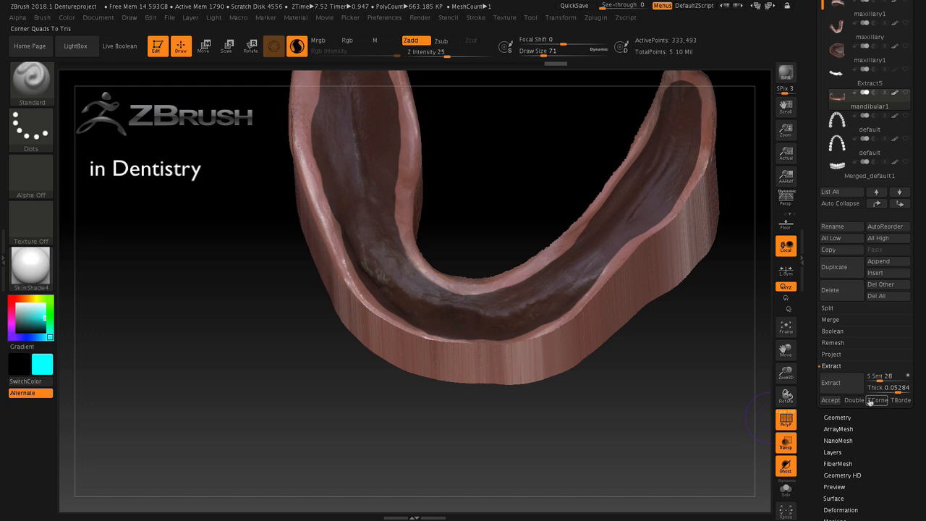
drag(669, 424, 655, 407)
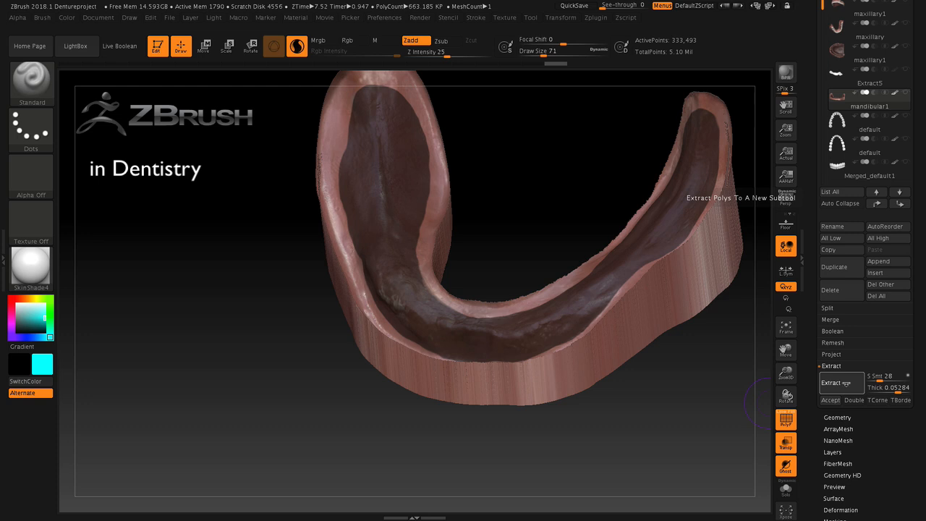
Step: Extract the masked mandibular area with TBorder off, accept it as a new subtool and inspect the shell's posterior ends
click(843, 383)
click(829, 400)
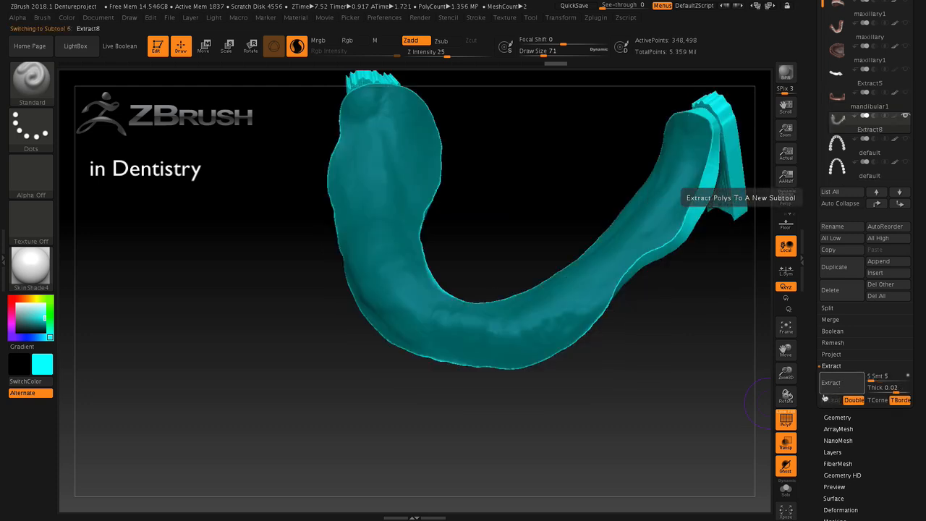
drag(685, 427, 714, 382)
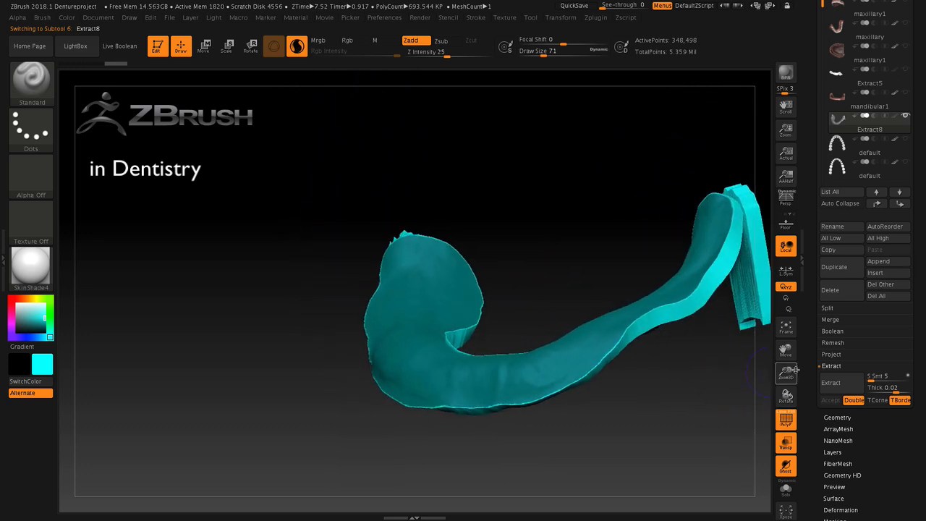
drag(767, 368, 689, 432)
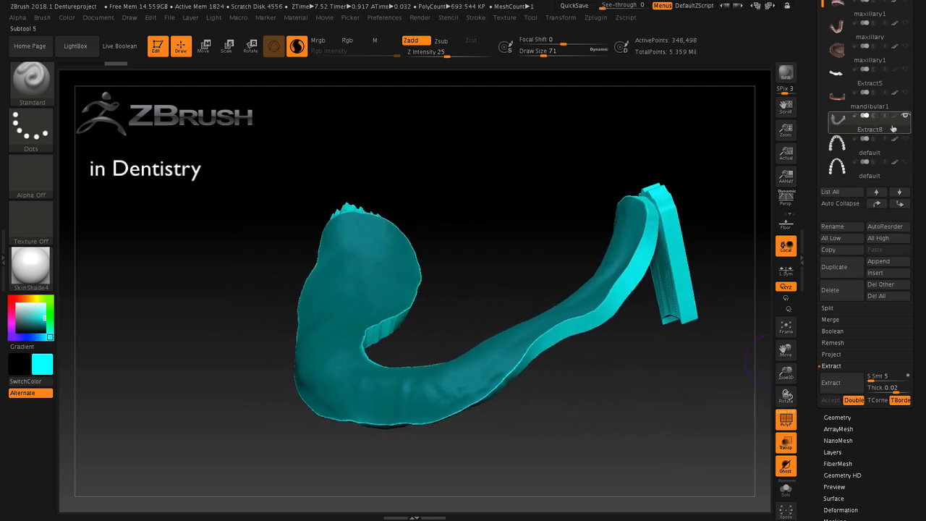
Step: Delete the newly extracted mandibular shell subtool
mouse_move(890, 128)
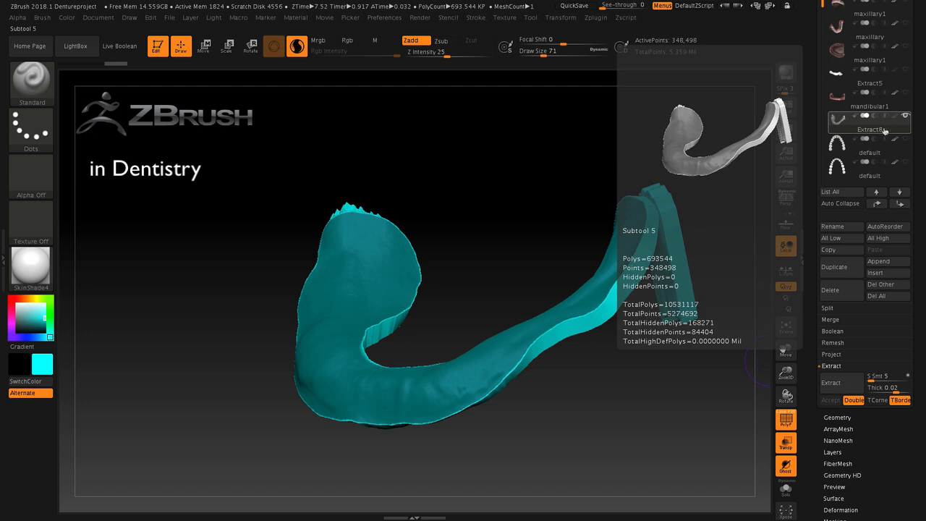
click(843, 290)
click(743, 311)
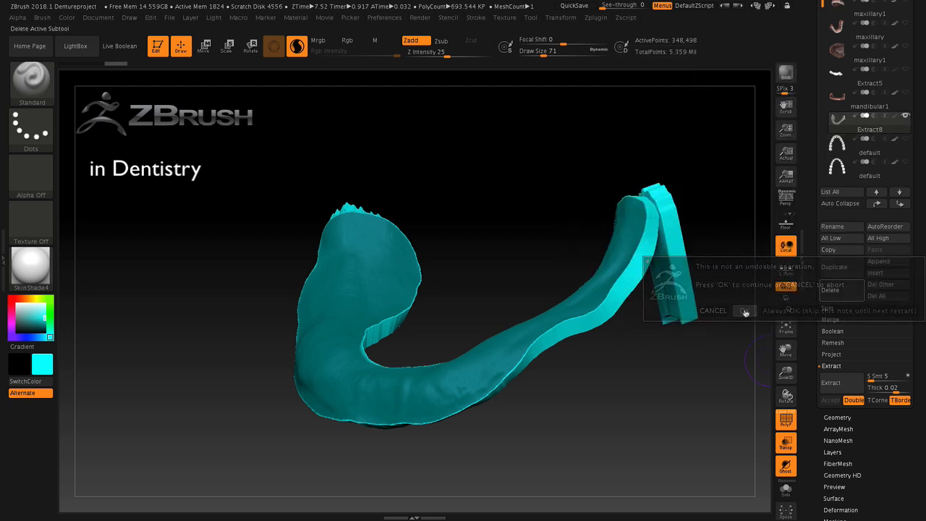
Step: Make the mandibular1 scan active and clear the mask from one posterior end of its ridge
click(869, 98)
mouse_move(654, 449)
mouse_down()
mouse_move(657, 455)
mouse_move(655, 438)
mouse_move(629, 441)
mouse_move(601, 457)
mouse_move(612, 432)
mouse_move(659, 412)
mouse_move(658, 420)
mouse_up()
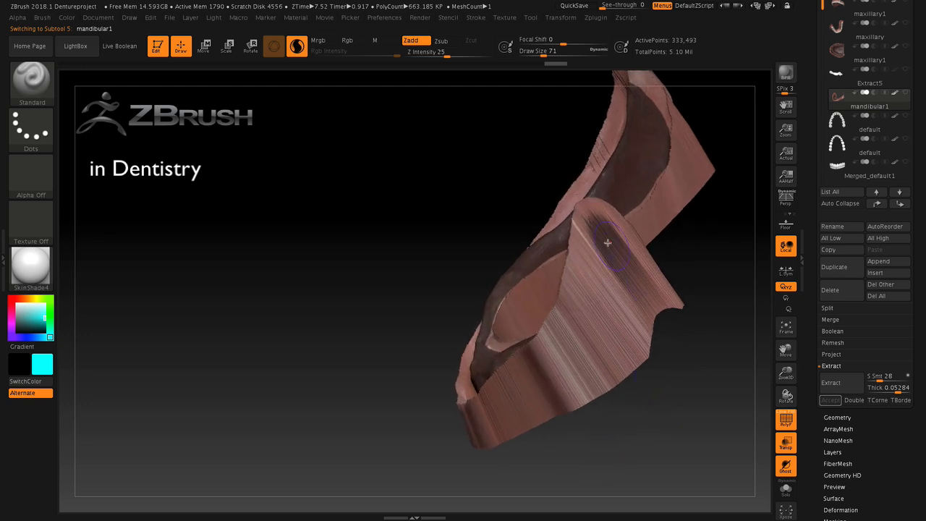
drag(687, 384, 700, 381)
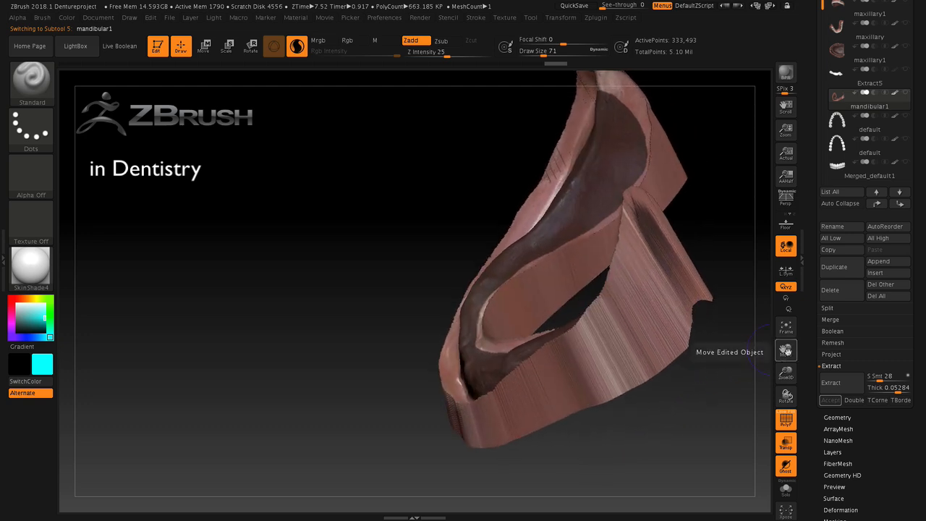
mouse_move(786, 351)
mouse_down()
mouse_move(709, 389)
mouse_move(722, 393)
mouse_move(701, 388)
mouse_move(713, 392)
mouse_up()
key(ctrl)
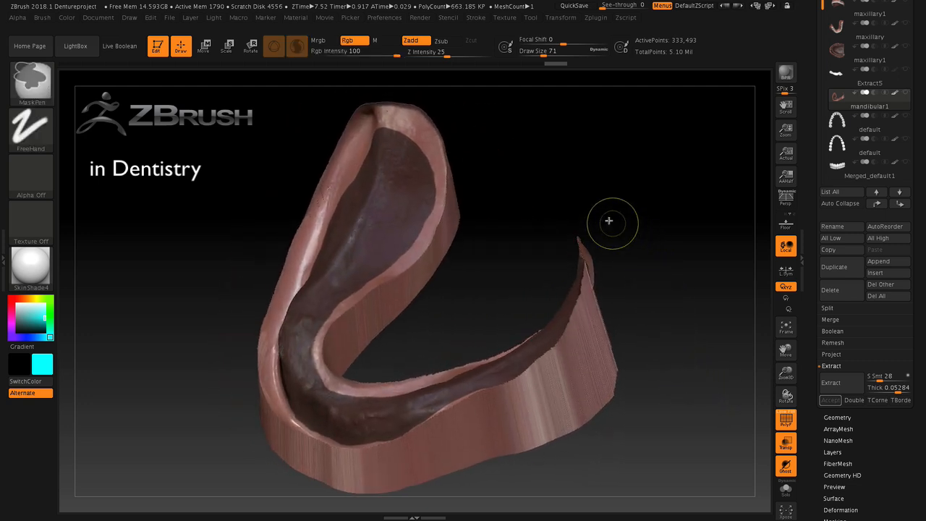
key(ctrl)
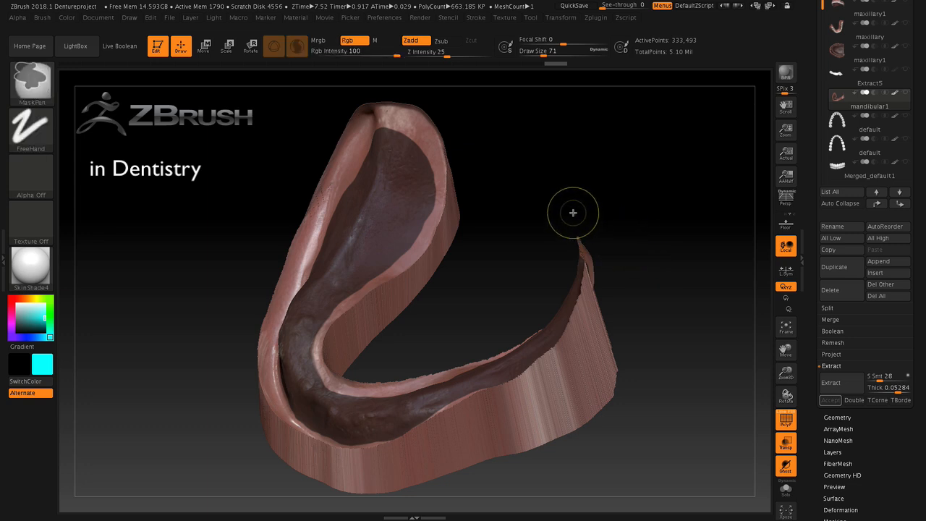
mouse_move(568, 210)
ctrl+mouse_down()
mouse_move(655, 408)
mouse_move(639, 431)
mouse_move(675, 432)
mouse_move(658, 418)
mouse_move(708, 398)
ctrl+mouse_up()
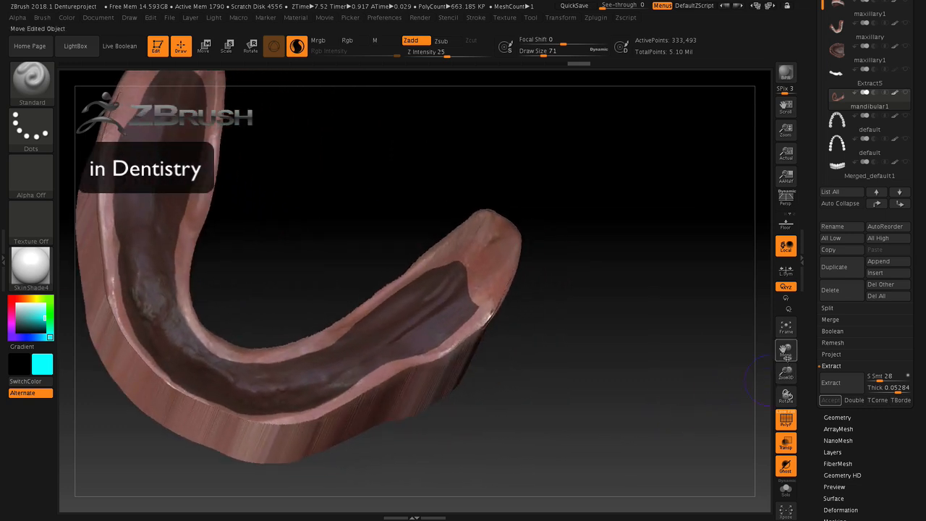
Step: Set the Z Intensity to 20 and repaint the mask over the cleared posterior end of the mandibular ridge
drag(787, 351, 848, 347)
drag(696, 421, 680, 401)
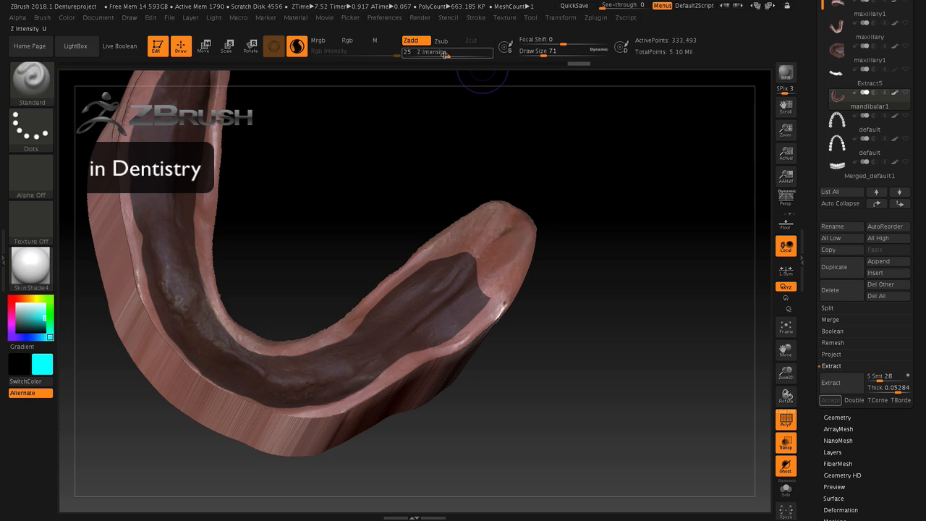
click(441, 55)
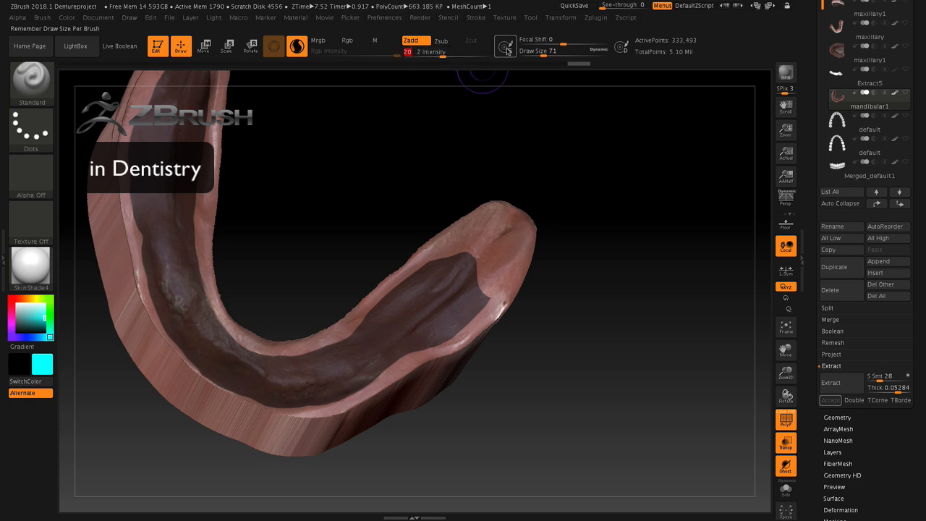
text(20)
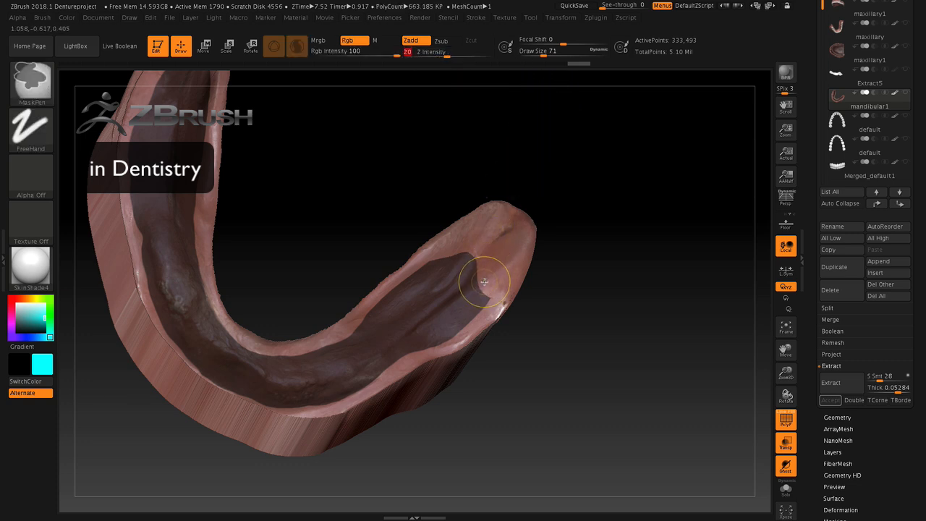
ctrl+click(486, 284)
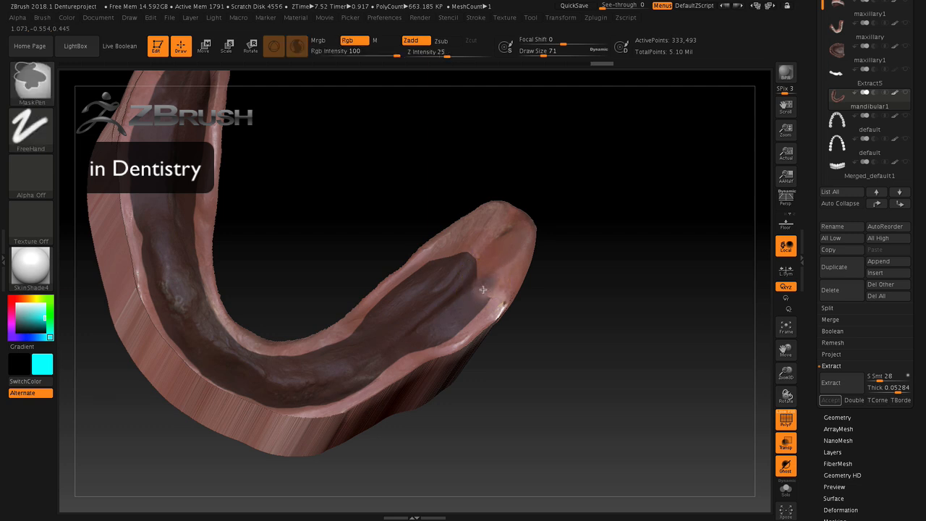
mouse_move(489, 264)
ctrl+mouse_down()
mouse_move(473, 257)
mouse_move(481, 246)
mouse_move(500, 250)
ctrl+mouse_up()
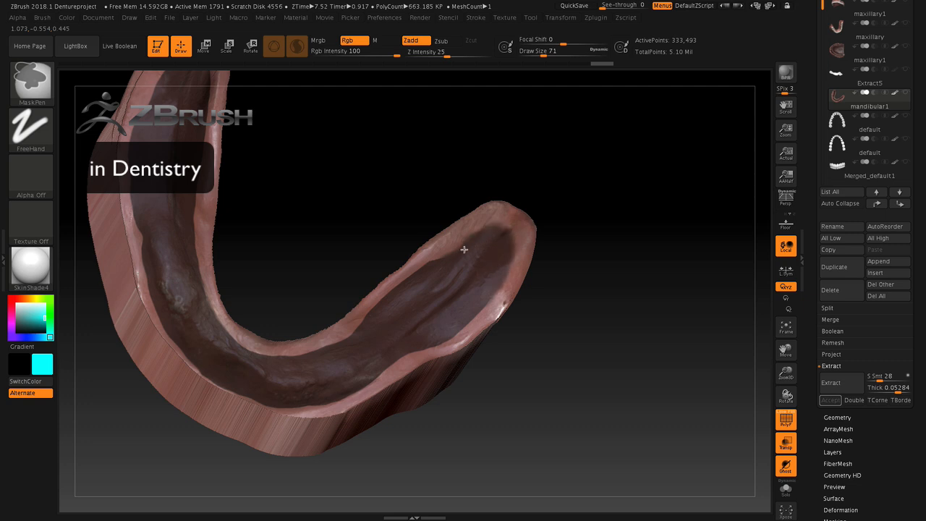
Step: Inspect the mandibular scan's rear walls and clear the stray mask from both posterior ends
mouse_move(579, 366)
mouse_down()
mouse_move(533, 376)
mouse_move(556, 384)
mouse_move(572, 374)
mouse_move(558, 364)
mouse_move(568, 368)
mouse_up()
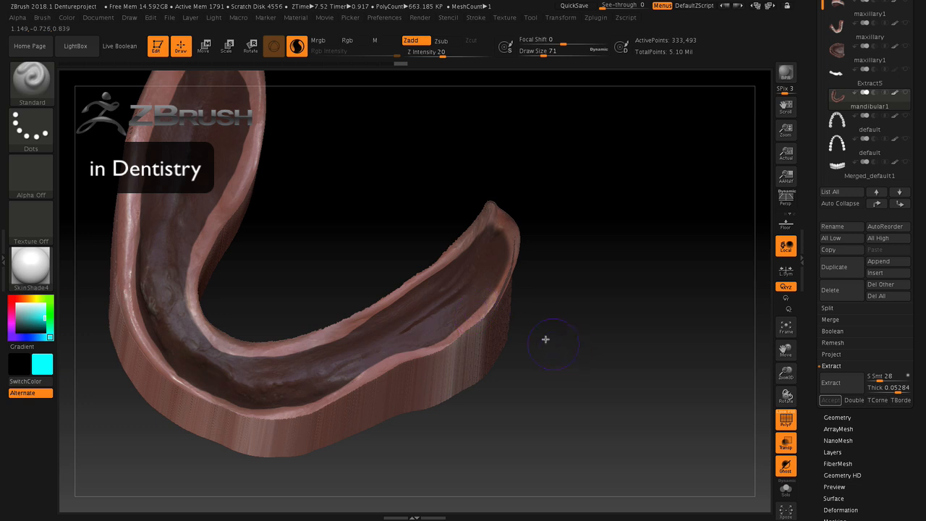
drag(564, 215, 618, 287)
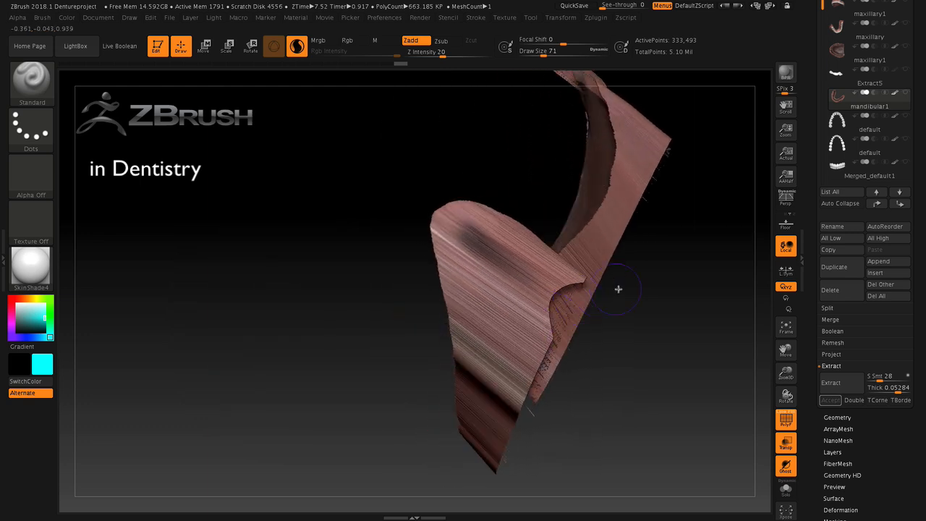
drag(712, 393, 677, 285)
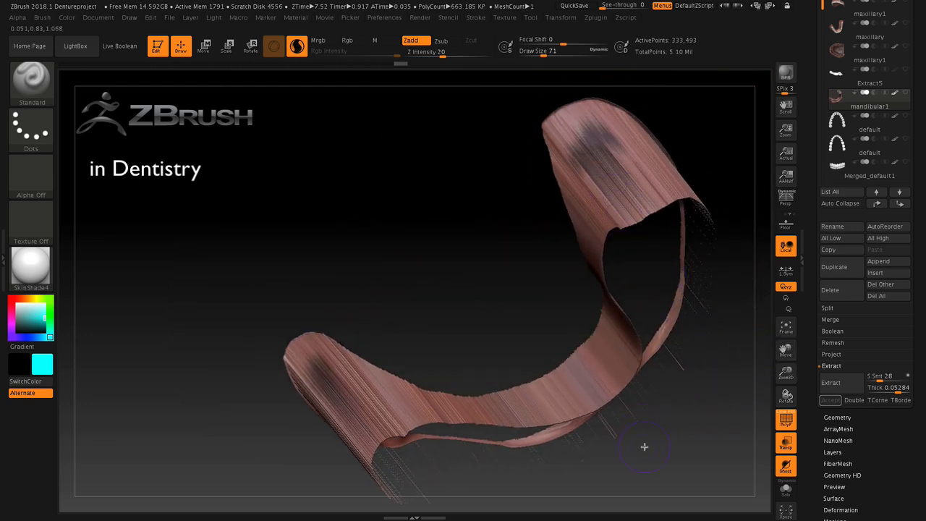
drag(644, 446, 639, 427)
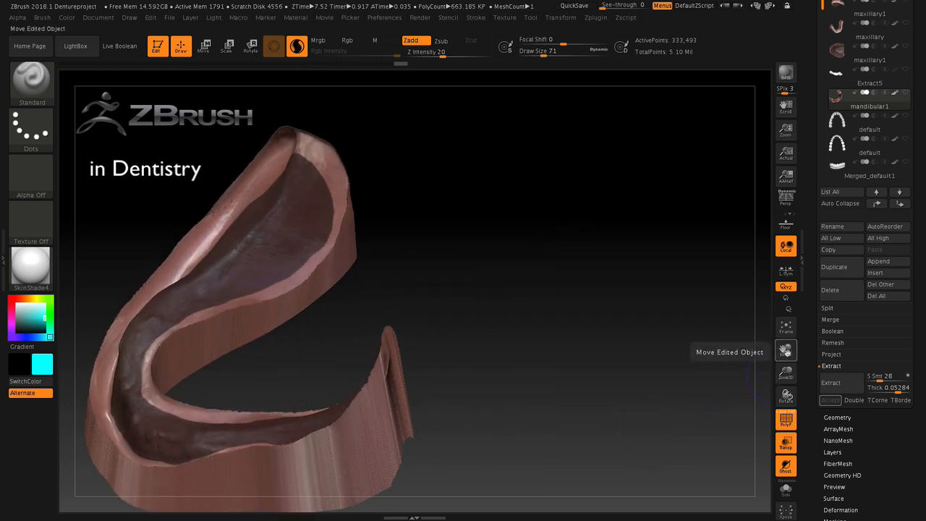
drag(787, 353, 848, 325)
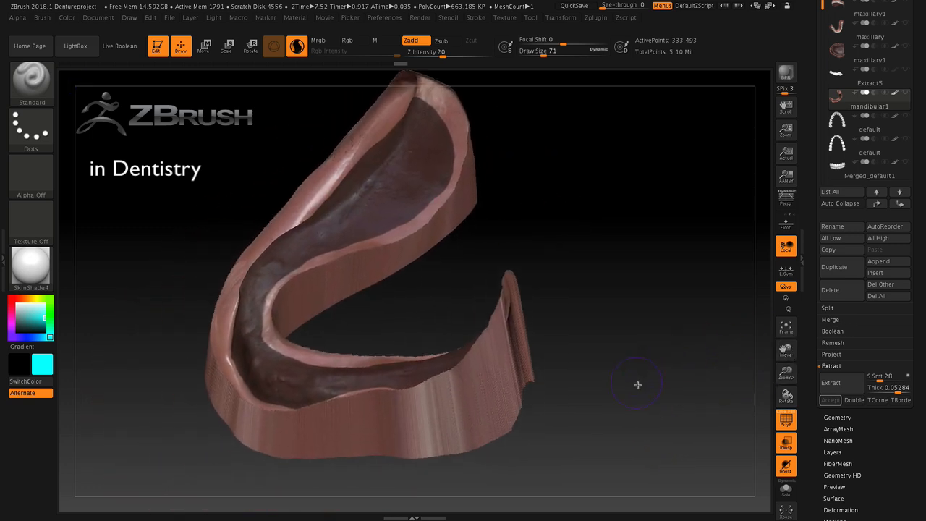
mouse_move(637, 385)
mouse_down()
mouse_move(653, 398)
mouse_move(644, 380)
mouse_up()
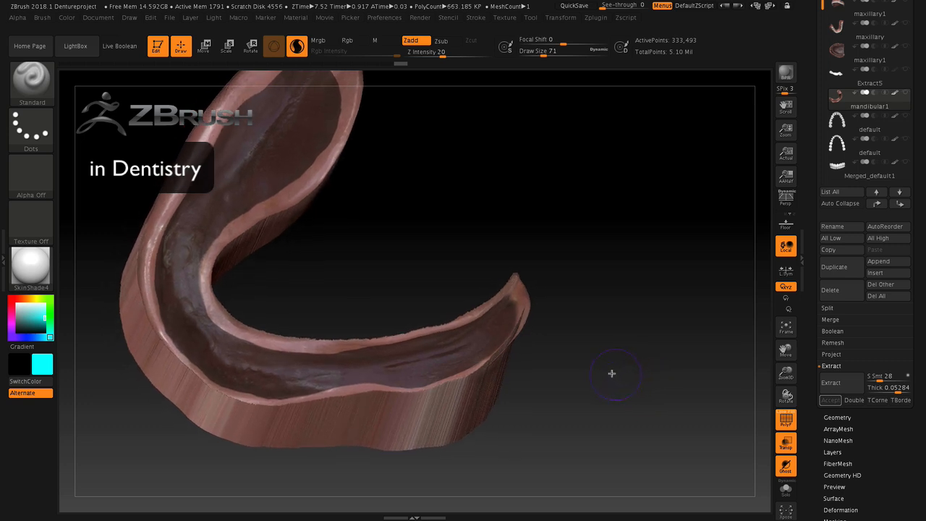
key(ctrl)
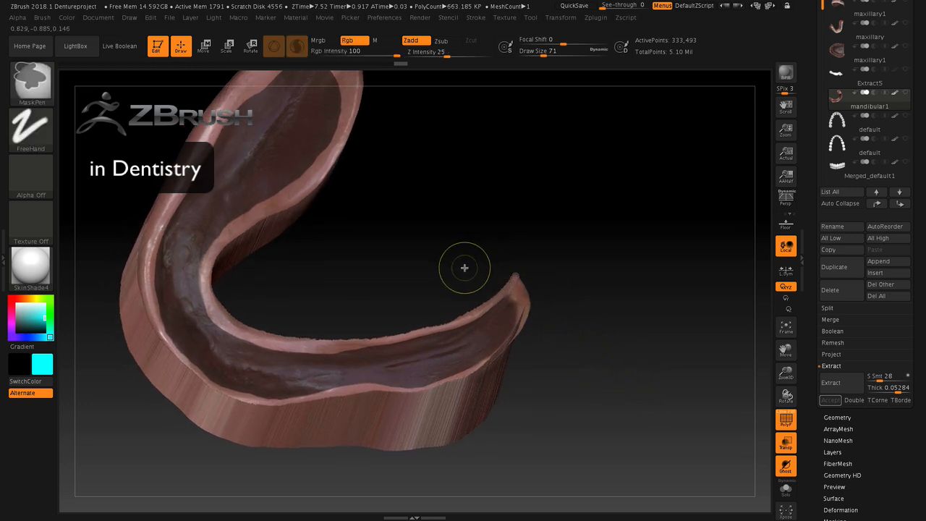
ctrl+drag(496, 221, 586, 454)
mouse_move(480, 262)
ctrl+mouse_down()
mouse_move(514, 353)
mouse_move(583, 454)
mouse_move(585, 436)
mouse_move(606, 421)
mouse_move(711, 384)
mouse_move(707, 360)
mouse_move(634, 318)
ctrl+mouse_up()
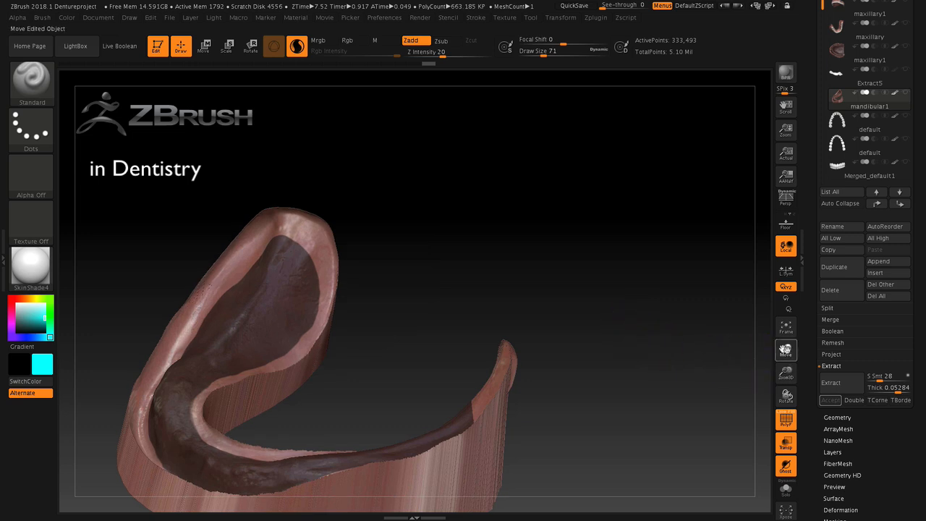
drag(785, 350, 818, 299)
drag(493, 445, 564, 442)
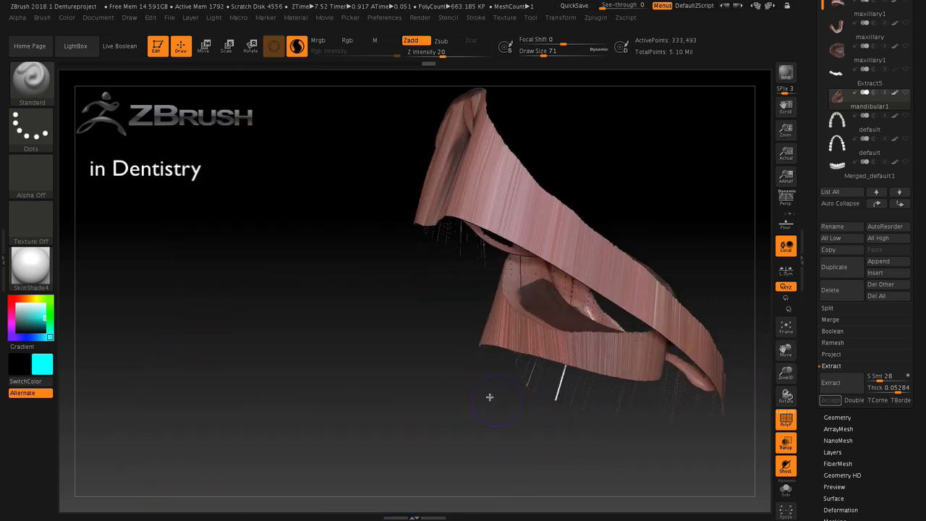
Step: Clear the remaining mask from the posterior end of the mandibular scan with a rectangular selection
drag(489, 396, 460, 432)
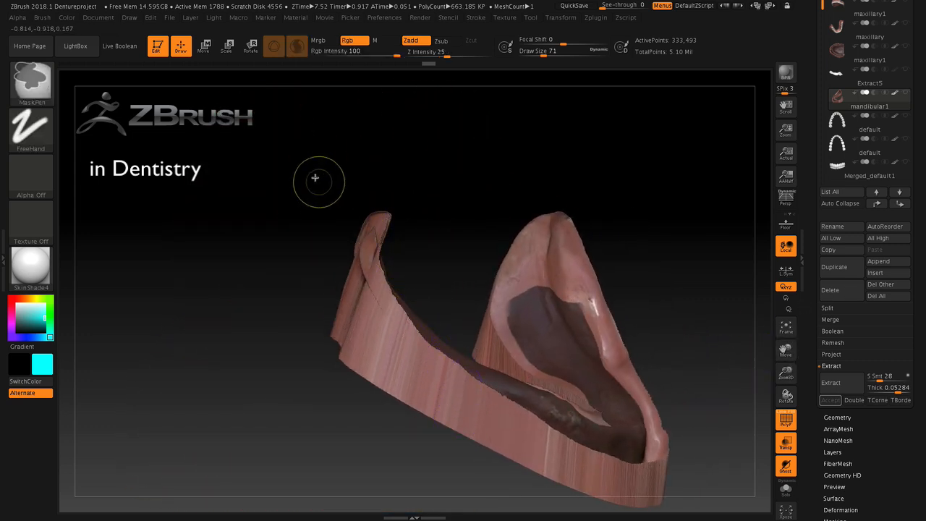
mouse_move(284, 176)
ctrl+mouse_down()
mouse_move(331, 347)
mouse_move(393, 395)
ctrl+mouse_up()
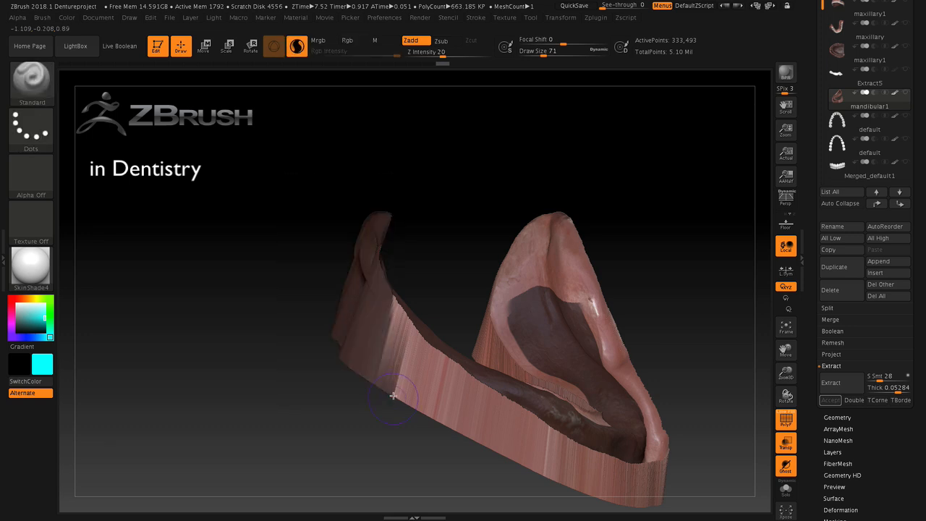
ctrl+click(445, 319)
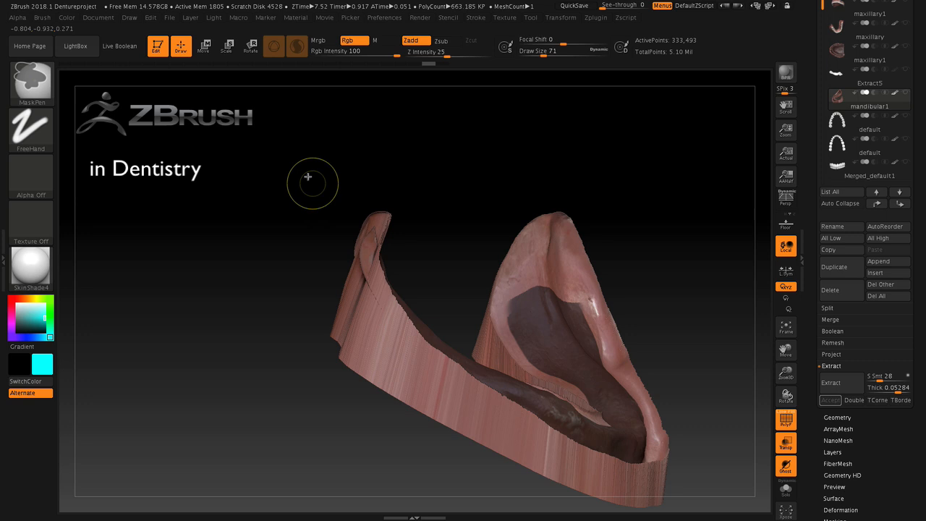
mouse_move(296, 162)
ctrl+mouse_down()
mouse_move(350, 376)
mouse_move(397, 400)
ctrl+mouse_up()
Step: Enable BackfaceMask in the auto masking settings of the MaskPen brush
drag(508, 159, 480, 173)
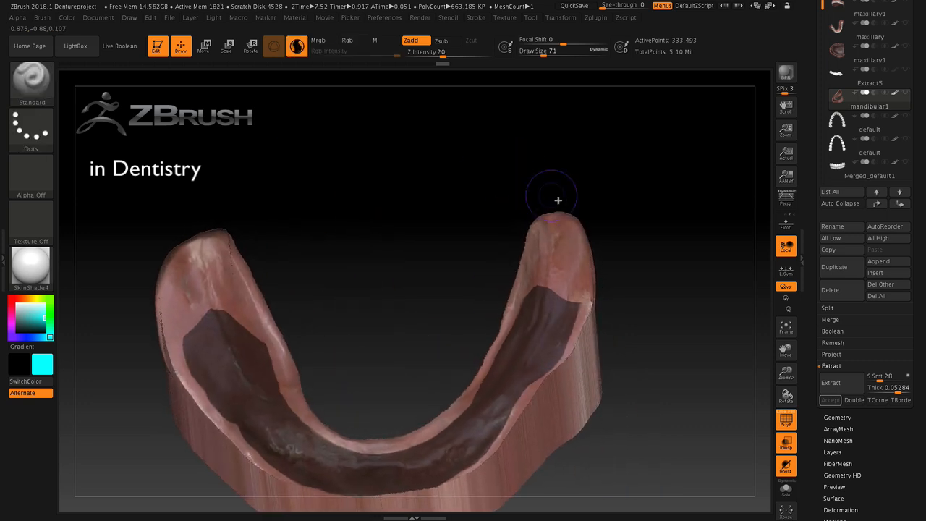
drag(659, 310, 664, 328)
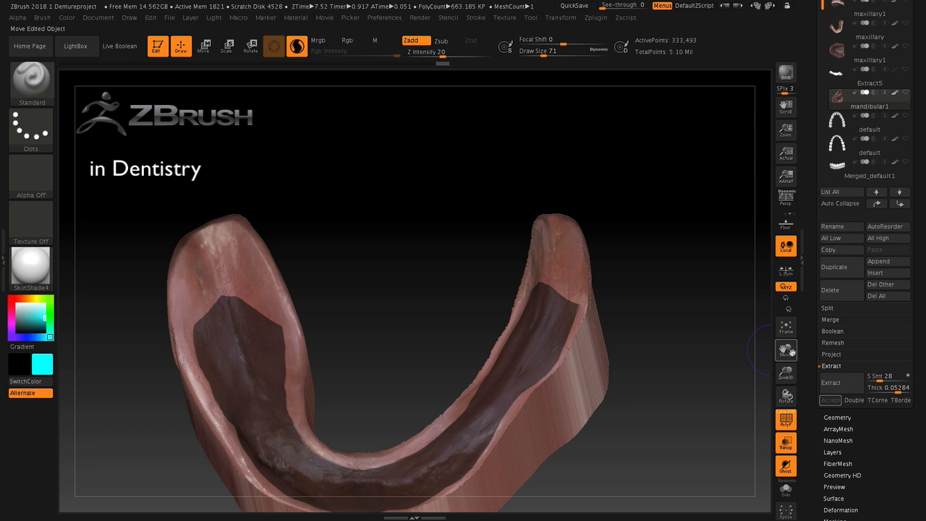
drag(786, 350, 849, 286)
drag(787, 372, 766, 354)
drag(699, 378, 691, 400)
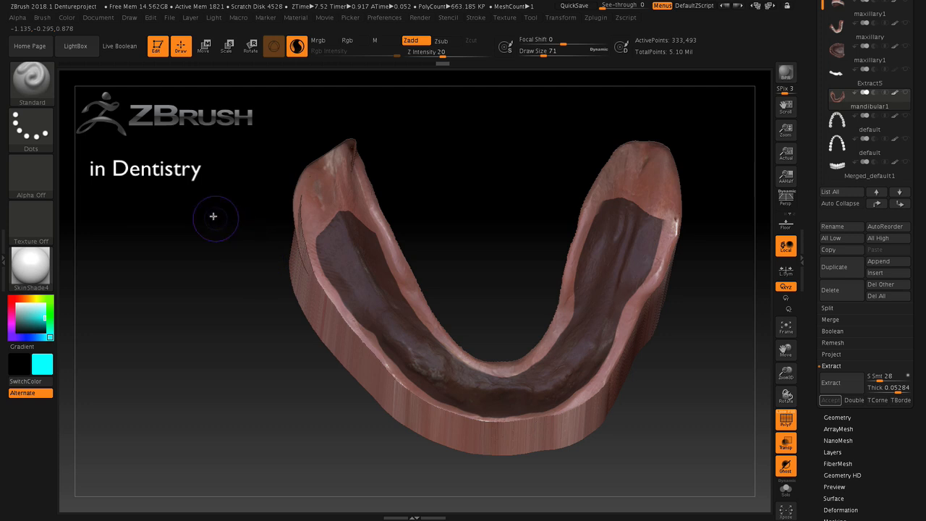
key(ctrl)
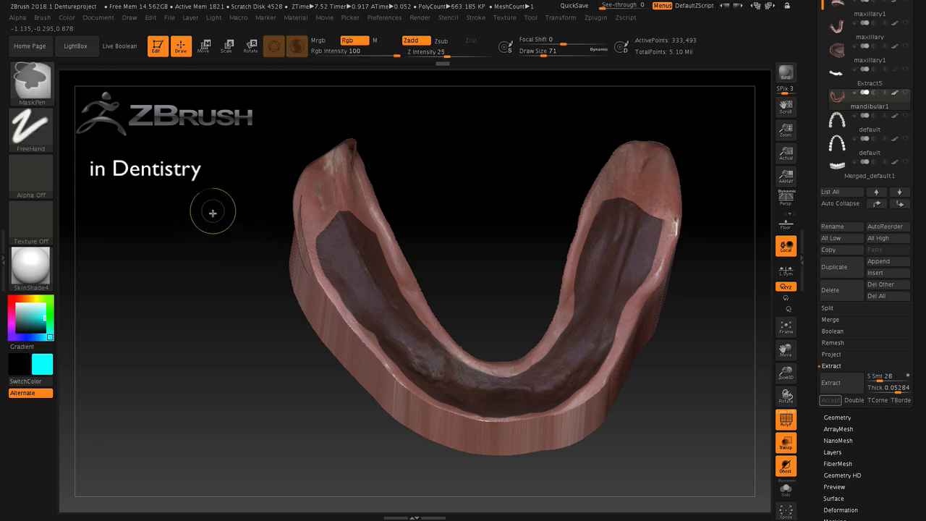
click(45, 21)
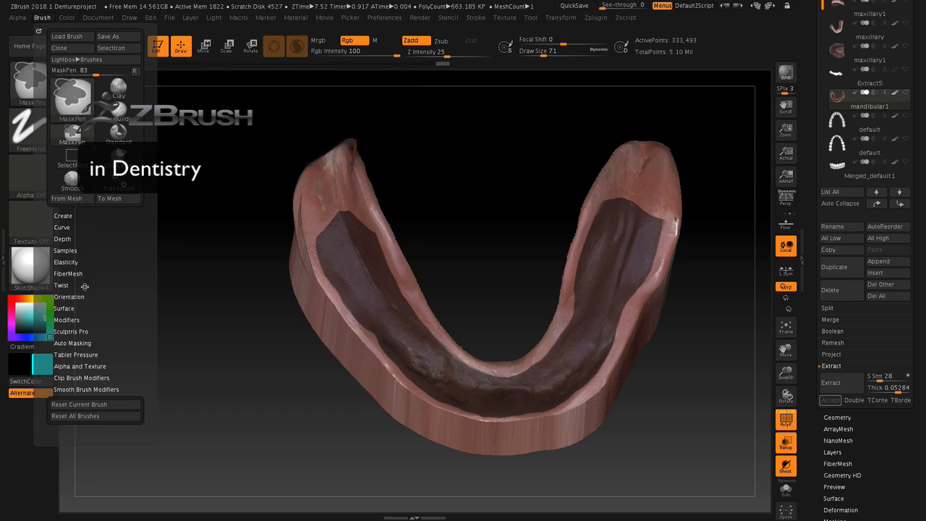
click(72, 343)
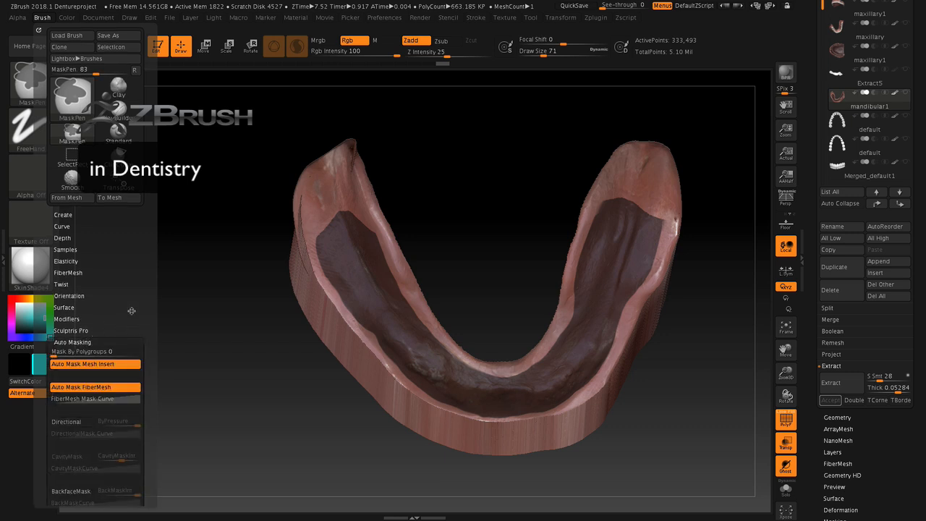
scroll(132, 311, down, 5)
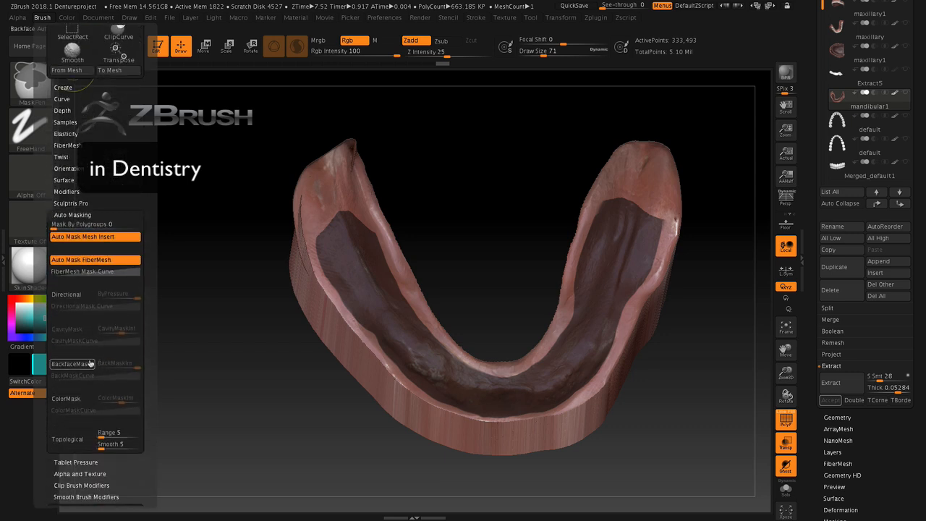
mouse_move(79, 366)
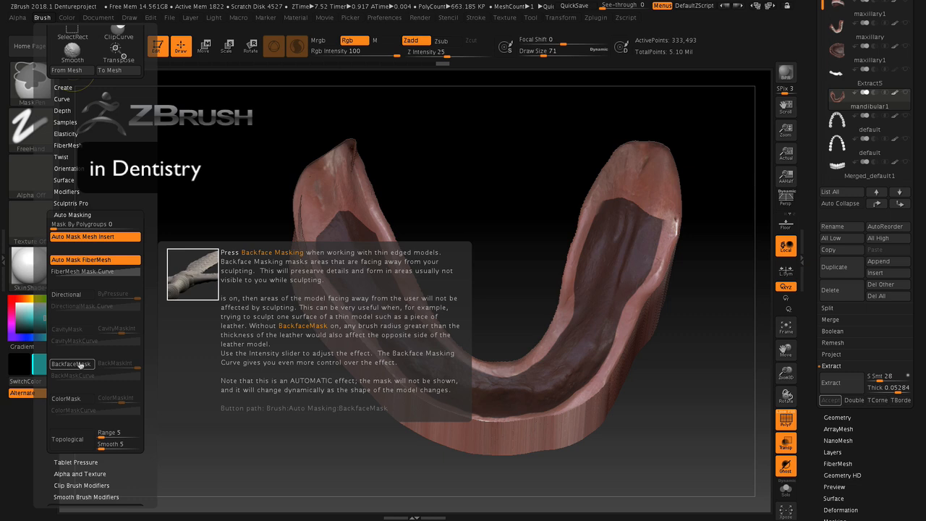
click(80, 364)
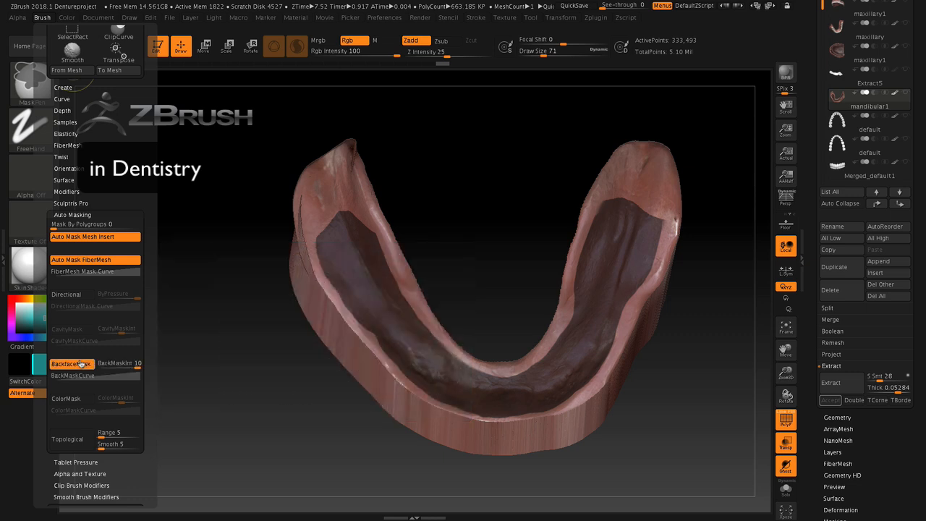
Step: Reduce the draw size to 39 and extend the mask with rounded outlines over both posterior ends of the mandibular ridge
drag(424, 195, 439, 167)
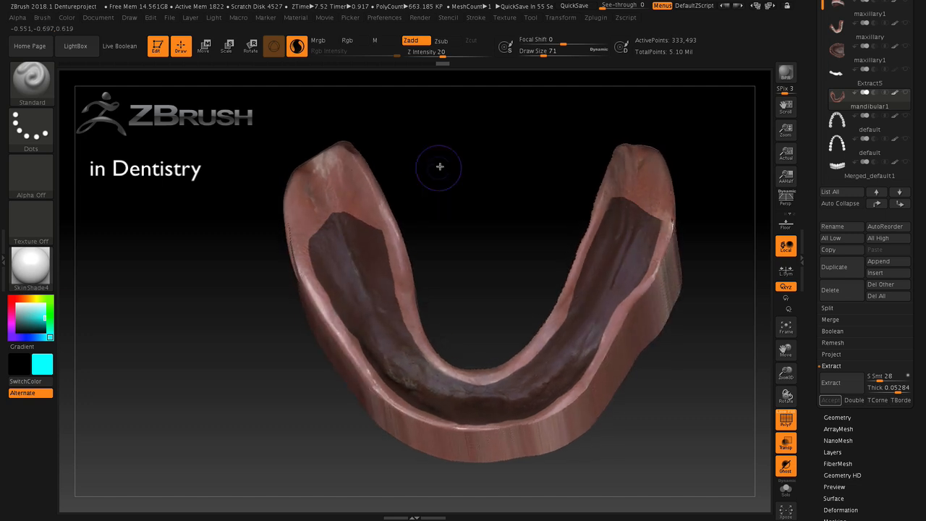
drag(544, 54, 537, 55)
key(ctrl)
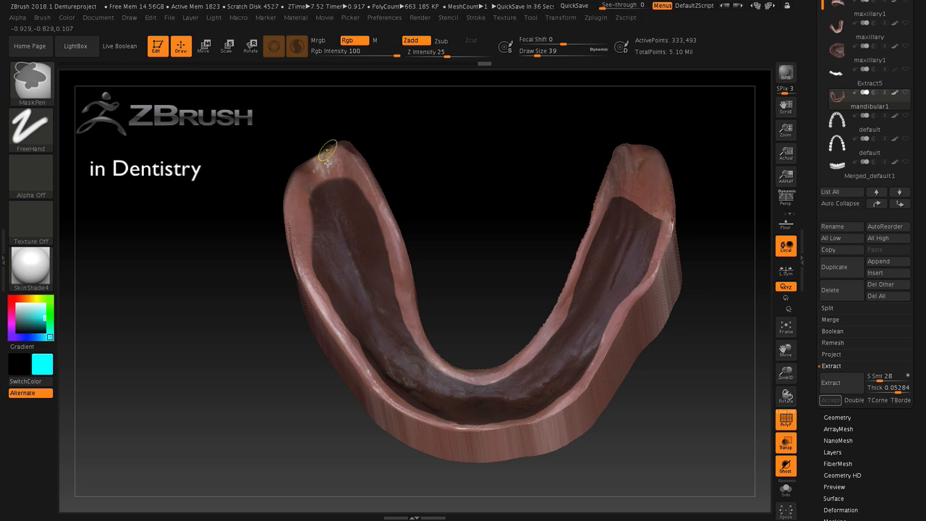
drag(440, 159, 506, 173)
drag(512, 294, 454, 295)
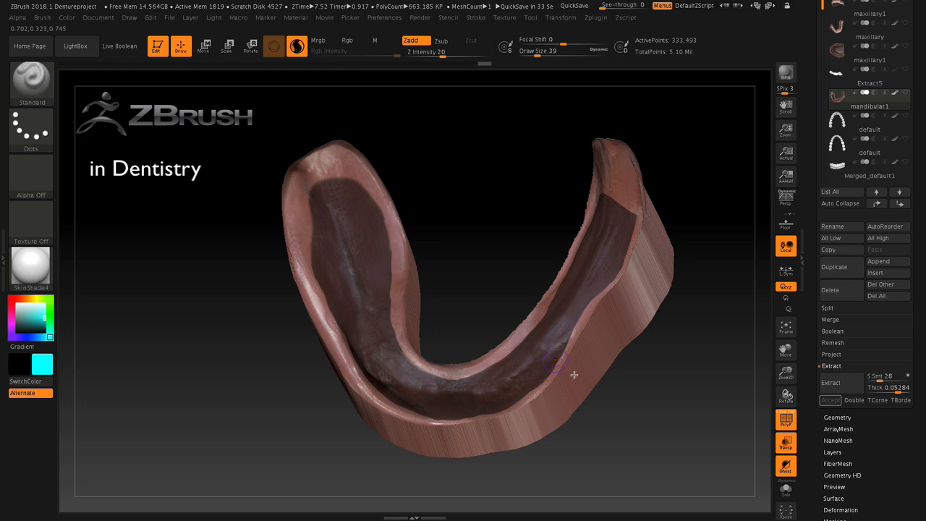
drag(641, 412, 657, 329)
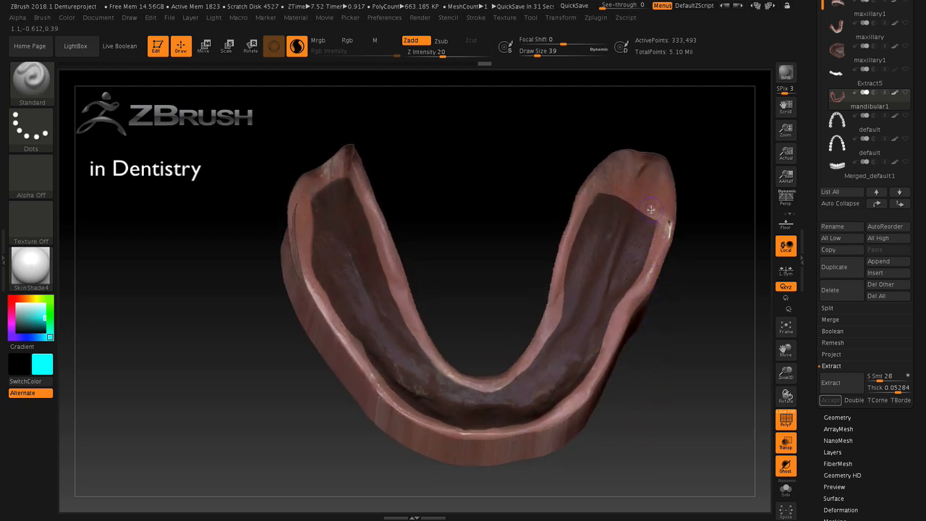
key(ctrl)
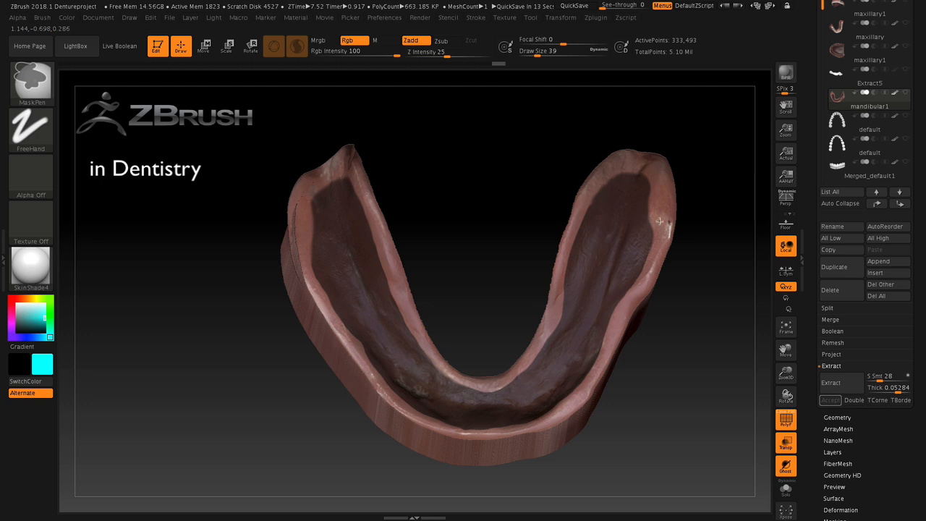
Step: Extract a shell from the masked mandibular ridge with S Smt 28 and thickness 0.05284, and accept it as a new subtool
mouse_move(674, 405)
mouse_down()
mouse_move(660, 403)
mouse_move(631, 427)
mouse_move(630, 446)
mouse_move(670, 410)
mouse_up()
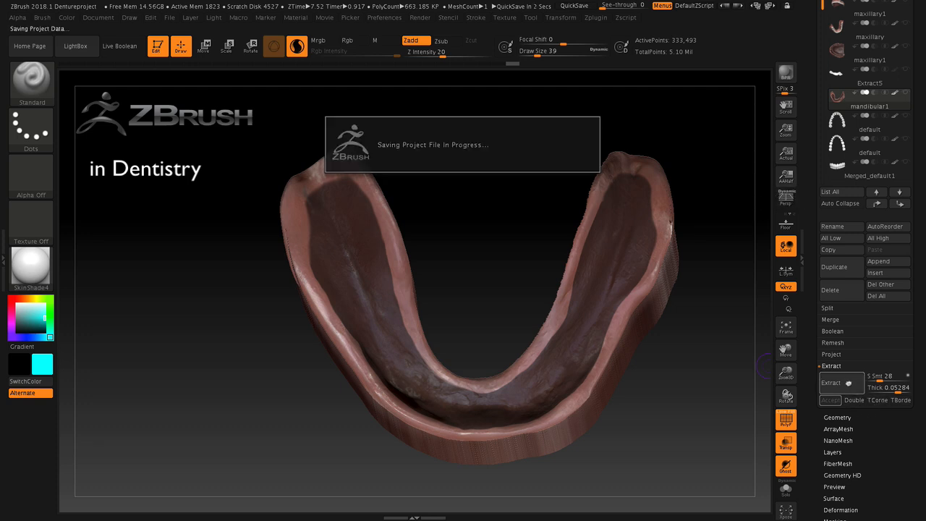
click(848, 383)
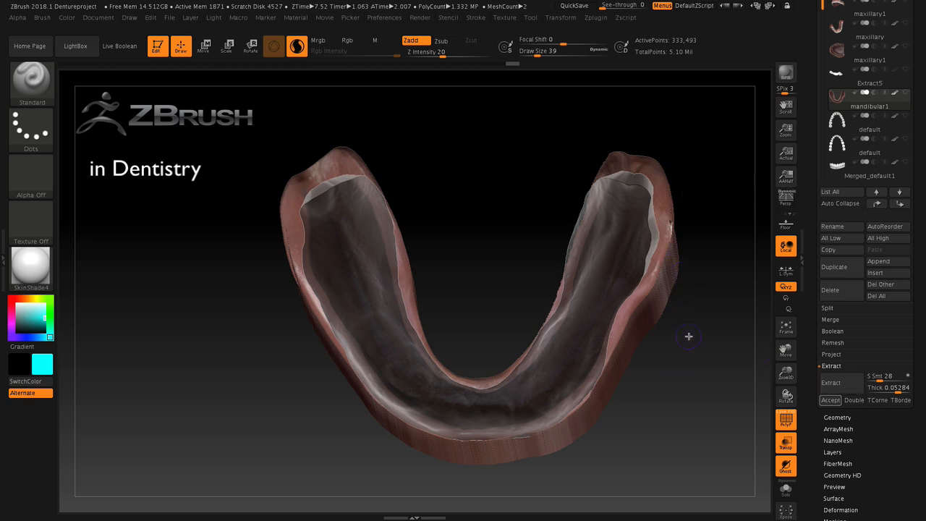
mouse_move(672, 390)
mouse_down()
mouse_move(654, 390)
mouse_move(664, 400)
mouse_up()
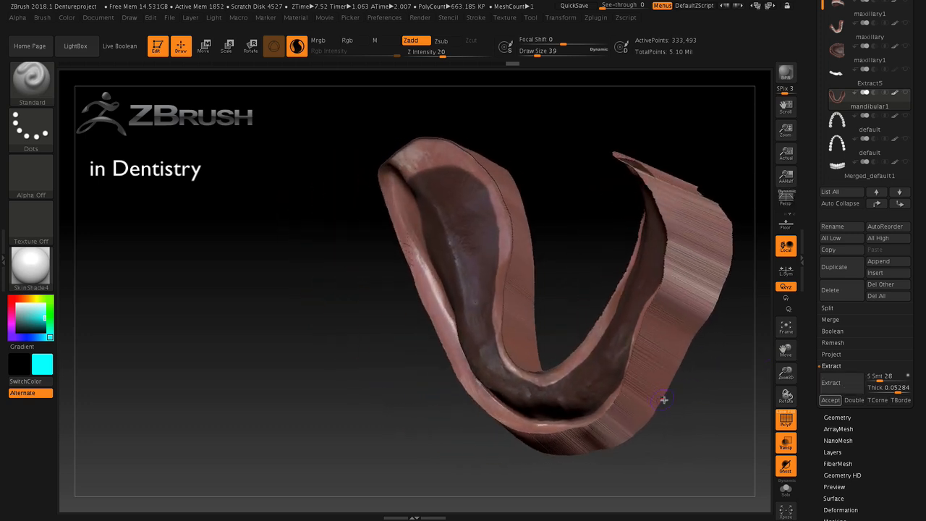
click(828, 379)
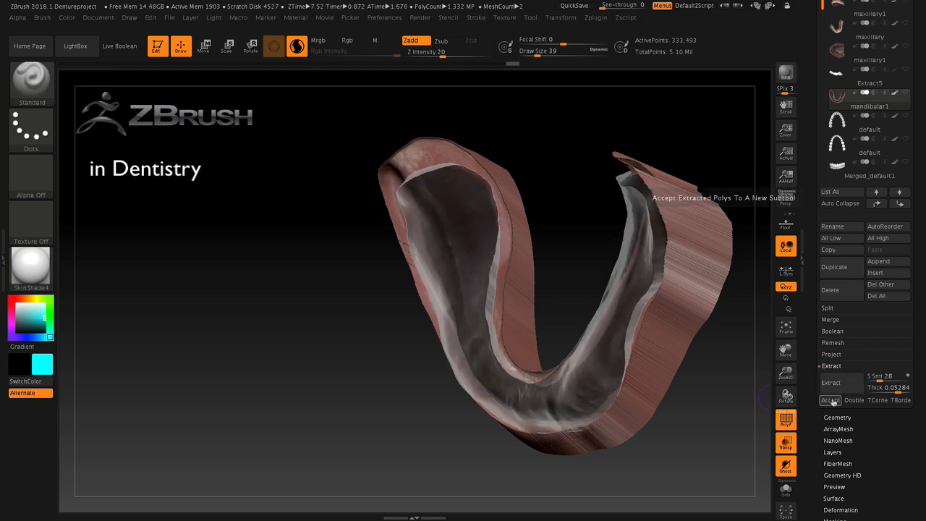
click(832, 403)
Step: Show the maxillary shell Extract5 together with the new mandibular shell, turn off transparency and frame both shells
drag(696, 418, 713, 316)
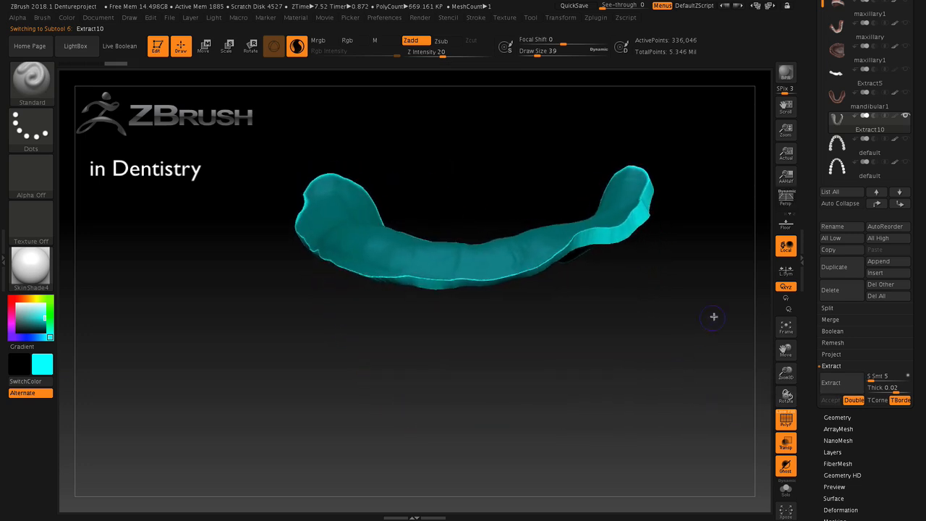
click(905, 70)
drag(673, 338, 676, 326)
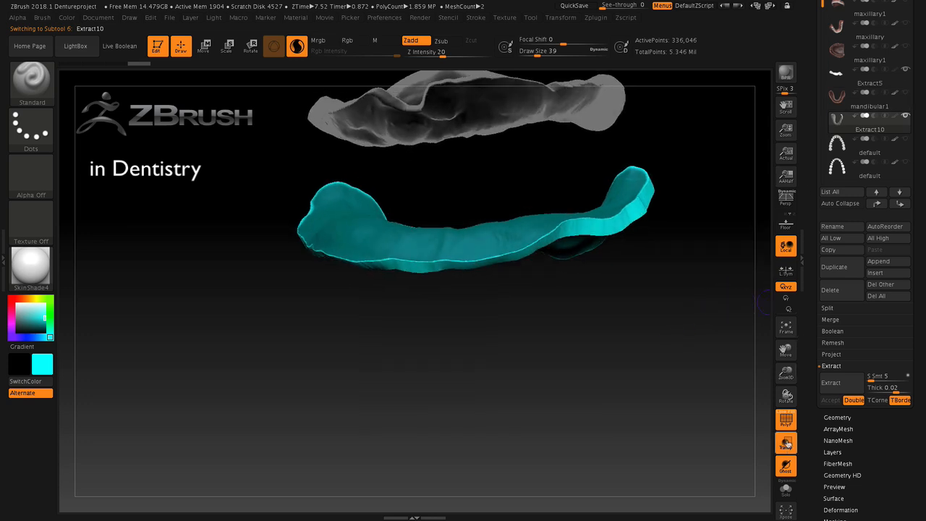
click(787, 444)
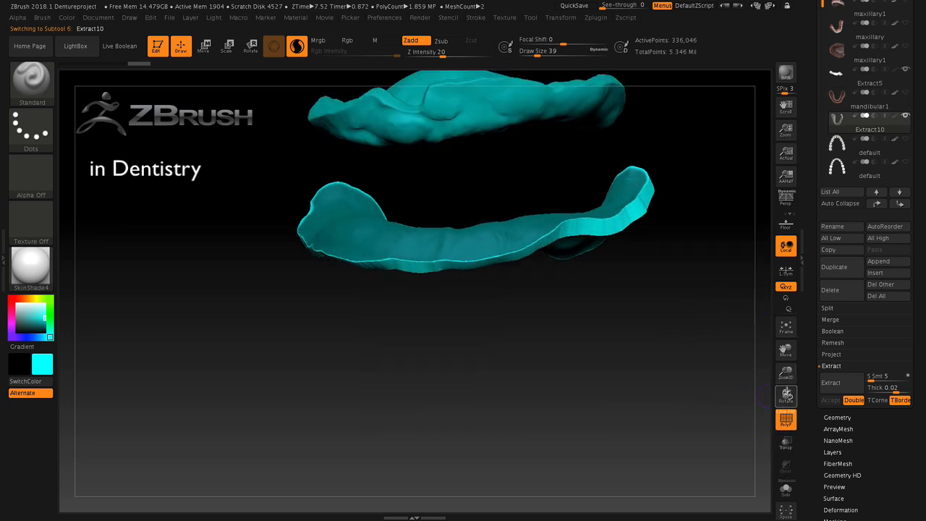
drag(788, 350, 761, 392)
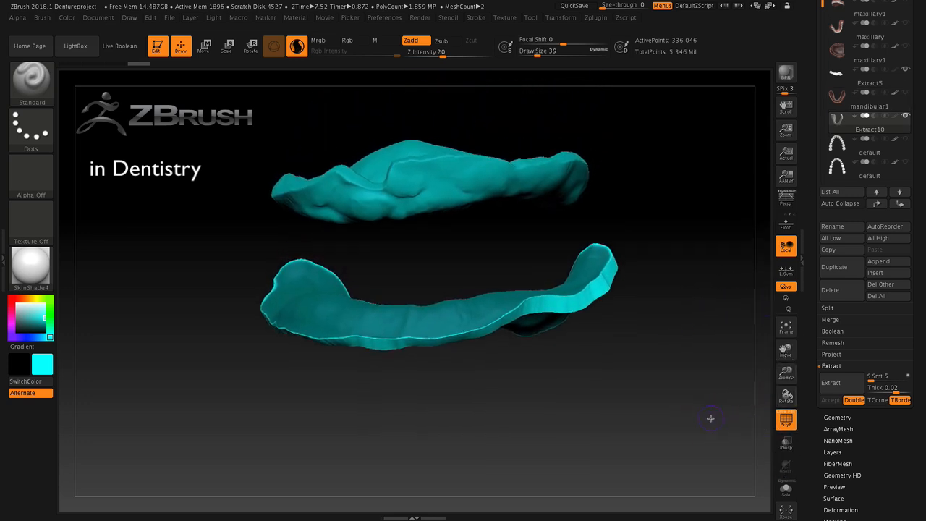
drag(710, 417, 691, 414)
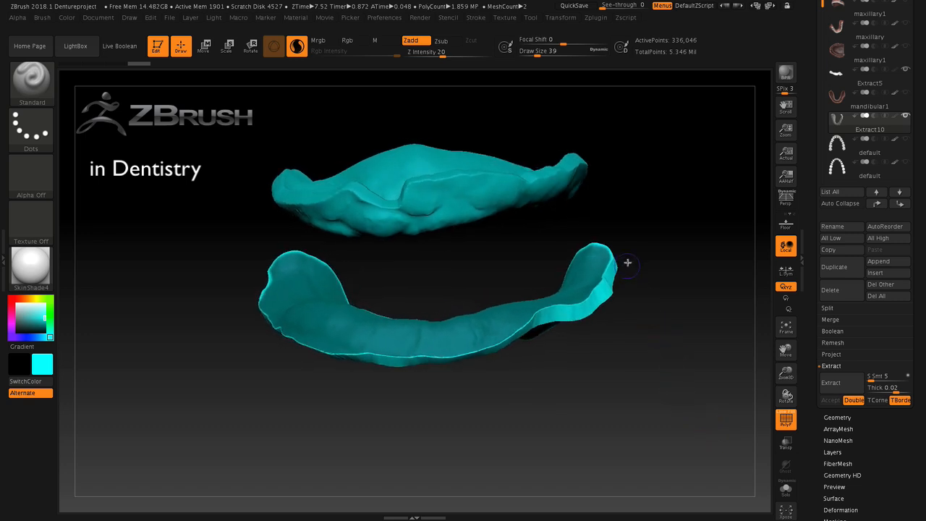
Step: Set the draw size to 87 and blur the mask on the extracted mandibular shell three times
drag(534, 57, 546, 57)
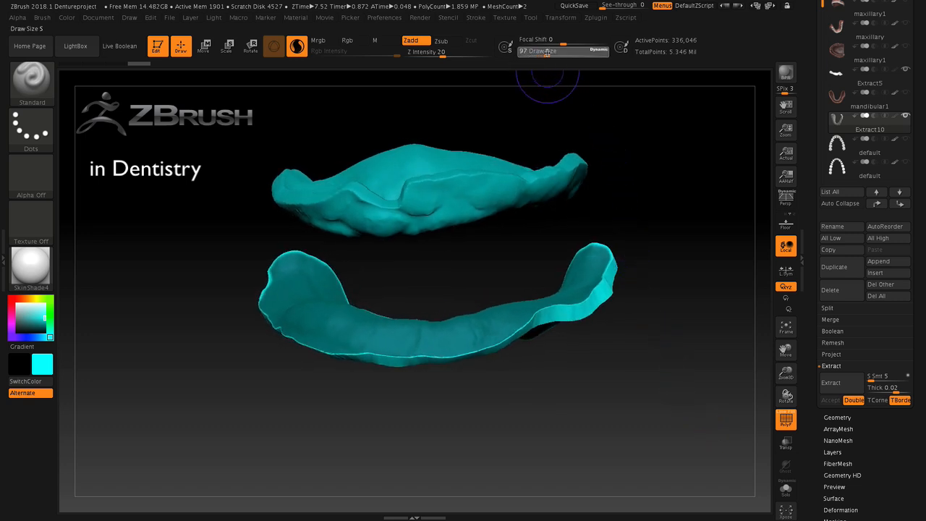
drag(649, 279, 662, 291)
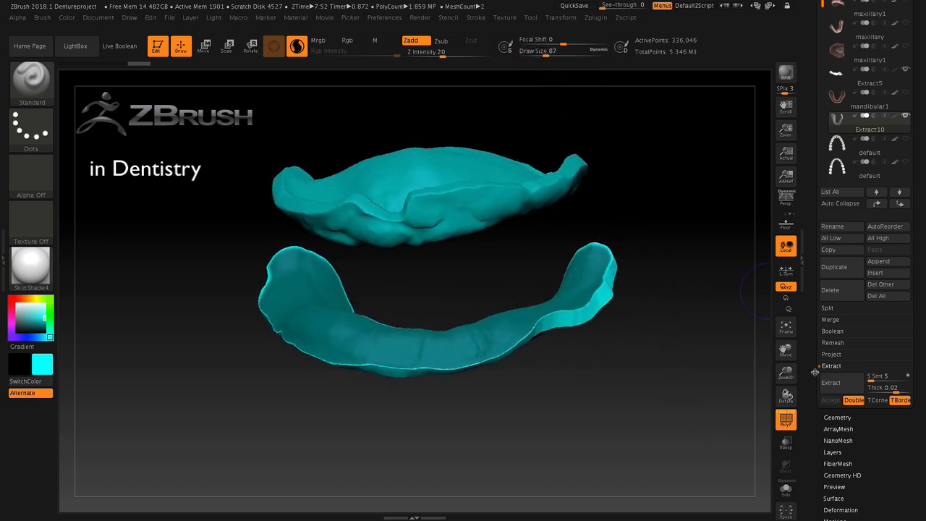
scroll(846, 346, down, 5)
click(836, 339)
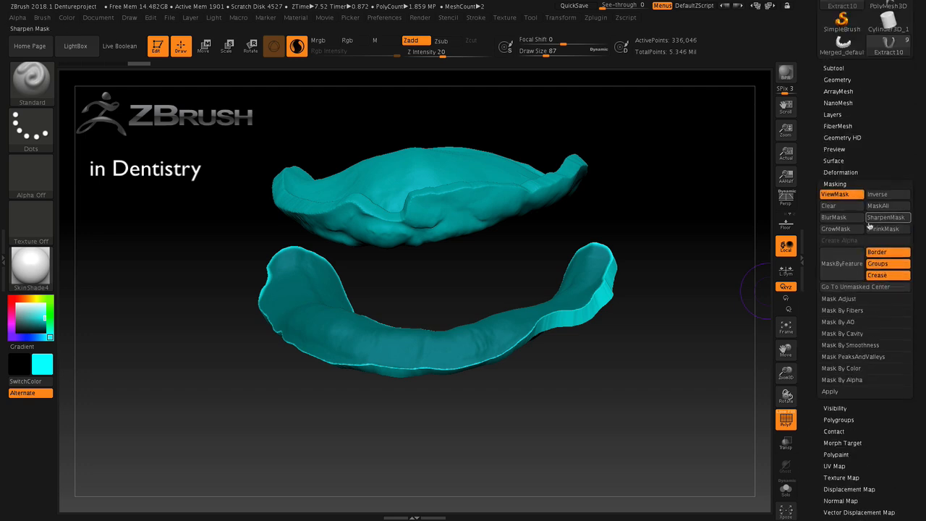
click(844, 219)
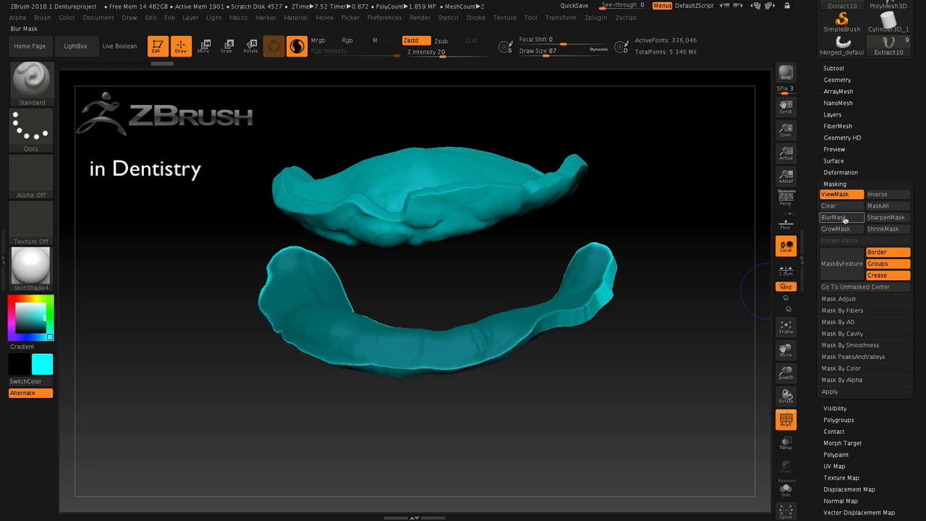
click(835, 218)
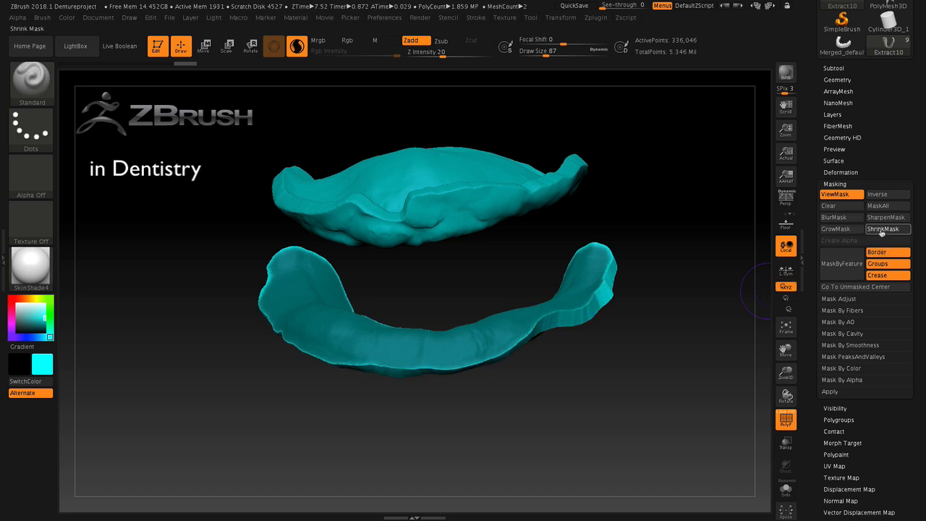
click(834, 218)
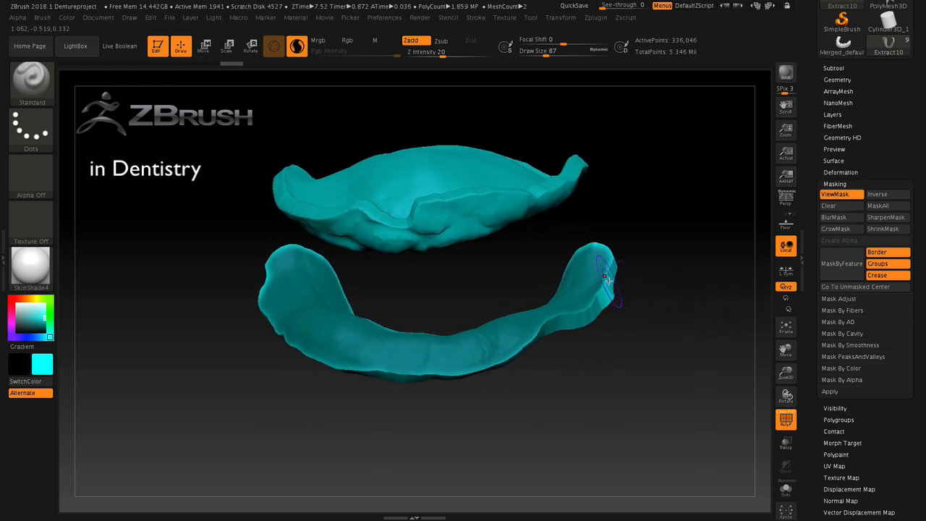
Step: Smooth the rim of the mandibular shell around its posterior end and along the adjoining border
key(shift)
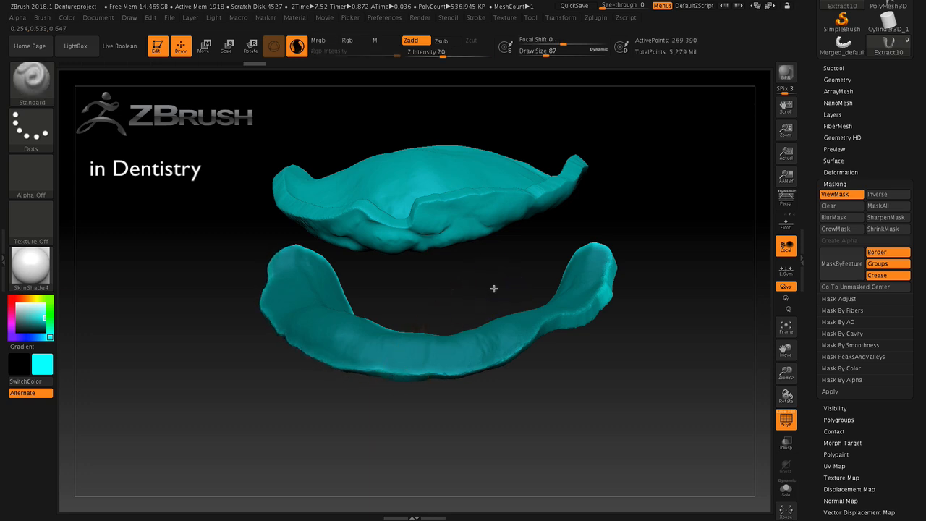
drag(496, 288, 492, 321)
key(shift)
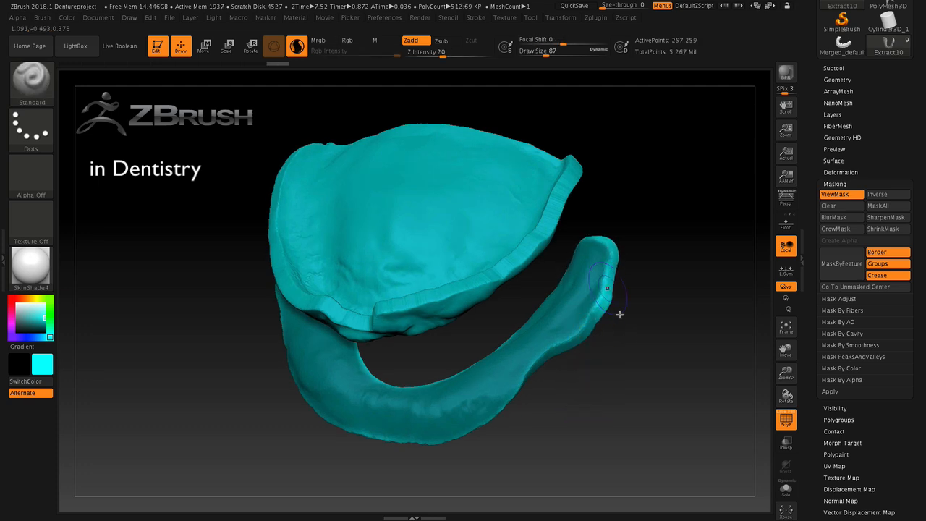
mouse_move(617, 314)
mouse_down()
mouse_move(596, 405)
mouse_move(572, 434)
mouse_move(607, 428)
mouse_move(592, 427)
mouse_up()
Step: Smooth the lingual border of the mandibular shell along both sides, up to the opposite posterior end
key(shift)
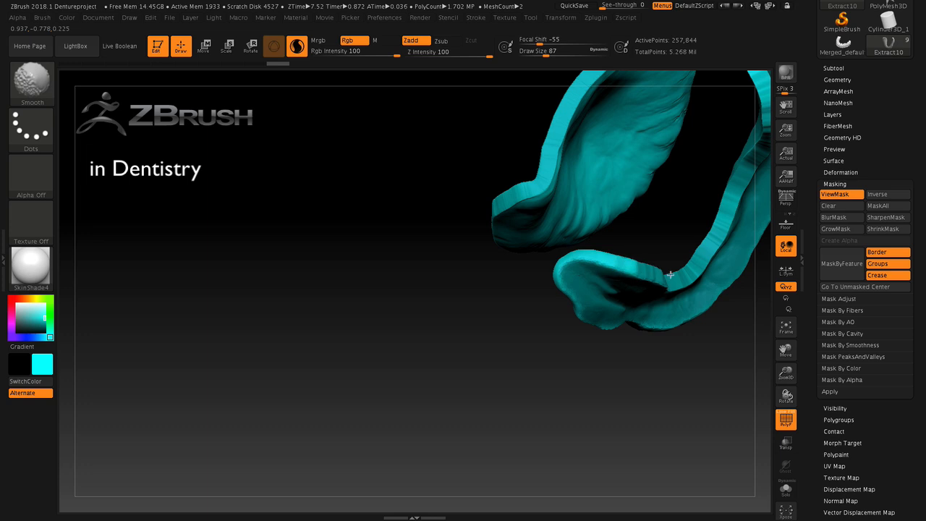
shift+drag(698, 257, 680, 263)
drag(789, 351, 664, 418)
drag(696, 390, 577, 403)
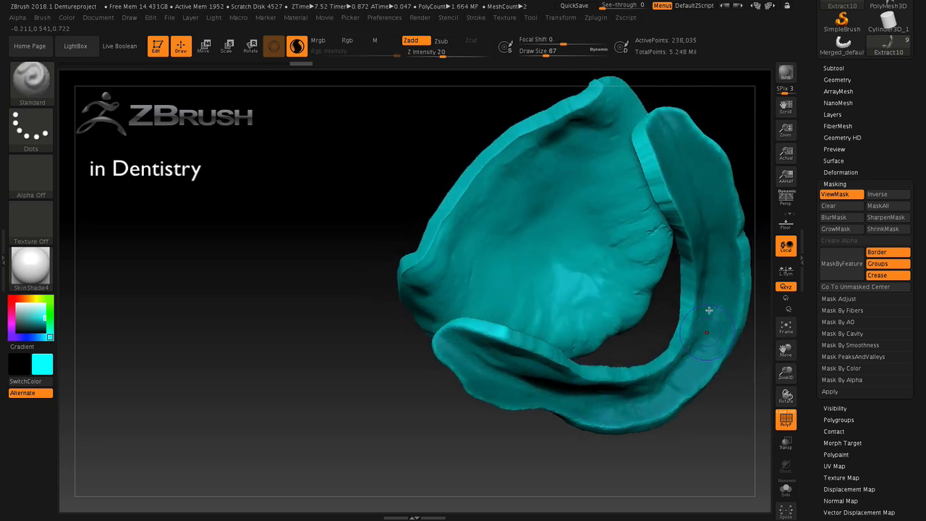
drag(724, 116, 716, 131)
key(shift)
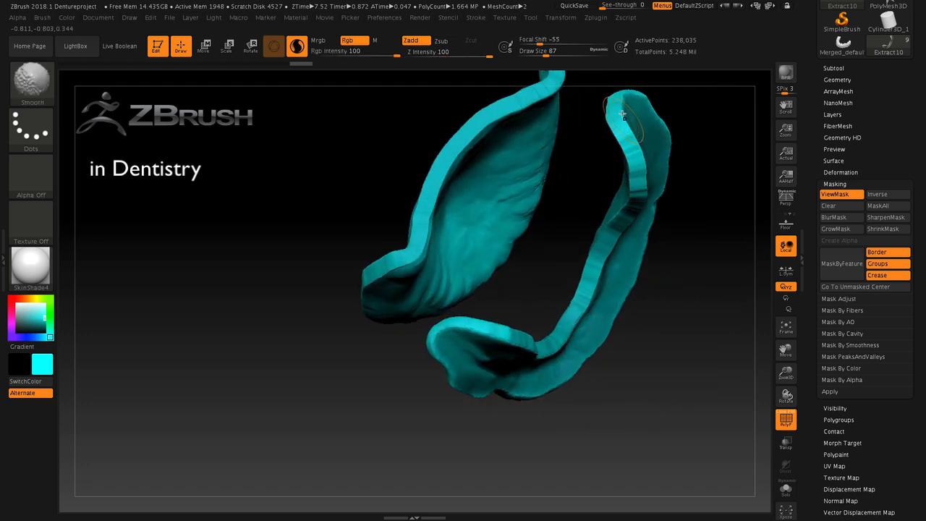
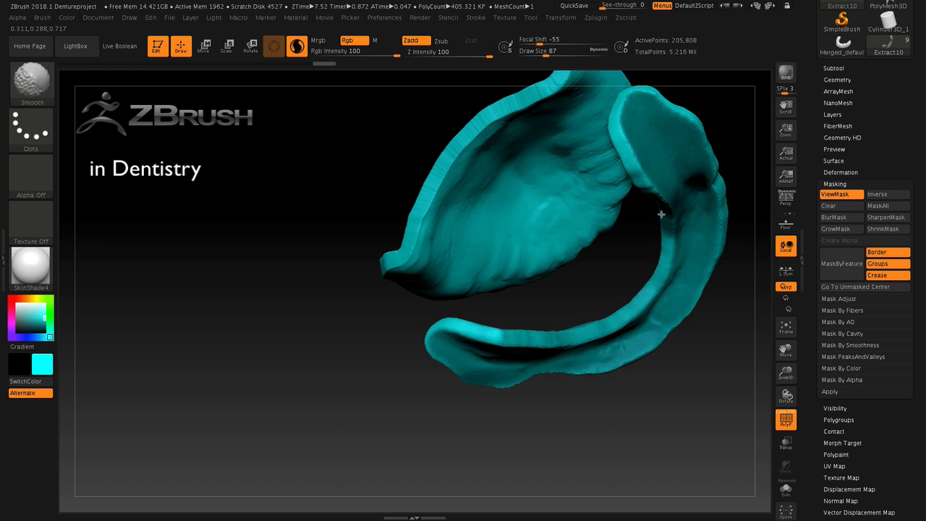
mouse_move(615, 440)
mouse_down()
mouse_move(661, 427)
mouse_move(651, 437)
mouse_move(663, 414)
mouse_move(659, 397)
mouse_move(632, 426)
mouse_move(639, 295)
mouse_up()
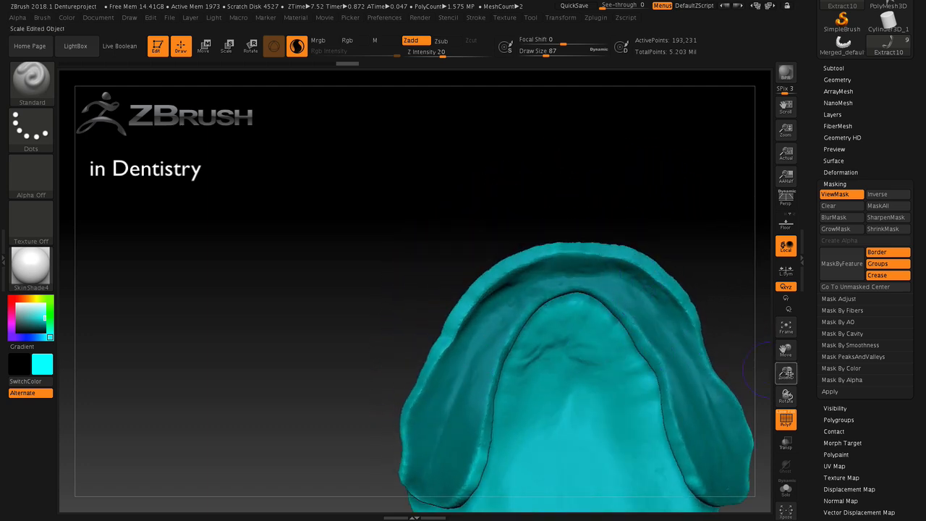
Step: Make the maxillary shell Extract5 the active subtool and hide the mandibular shell Extract10
drag(786, 352, 706, 265)
drag(668, 297, 796, 447)
drag(631, 385, 603, 366)
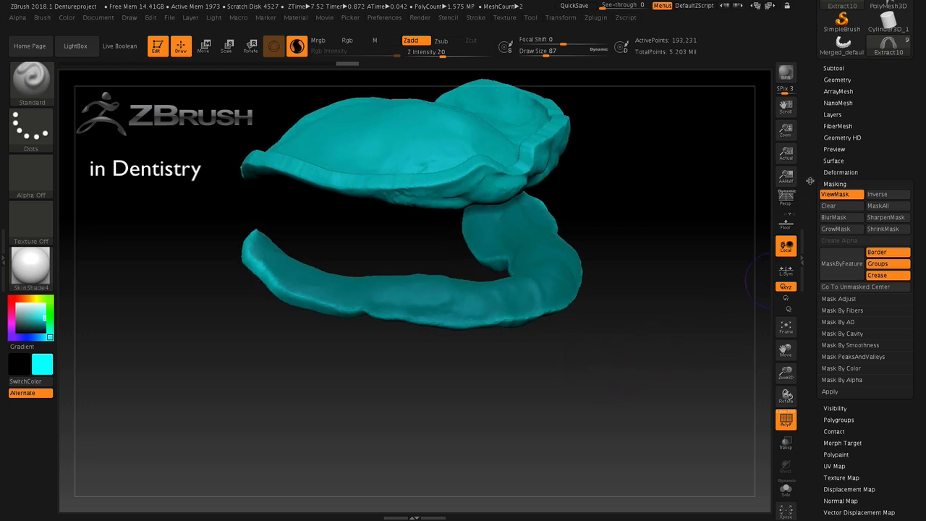
drag(810, 181, 810, 269)
click(833, 156)
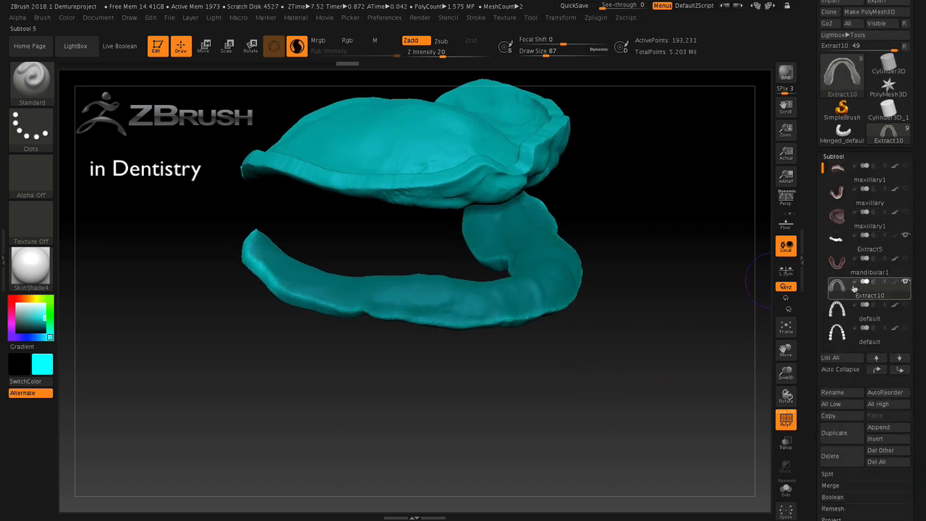
click(860, 248)
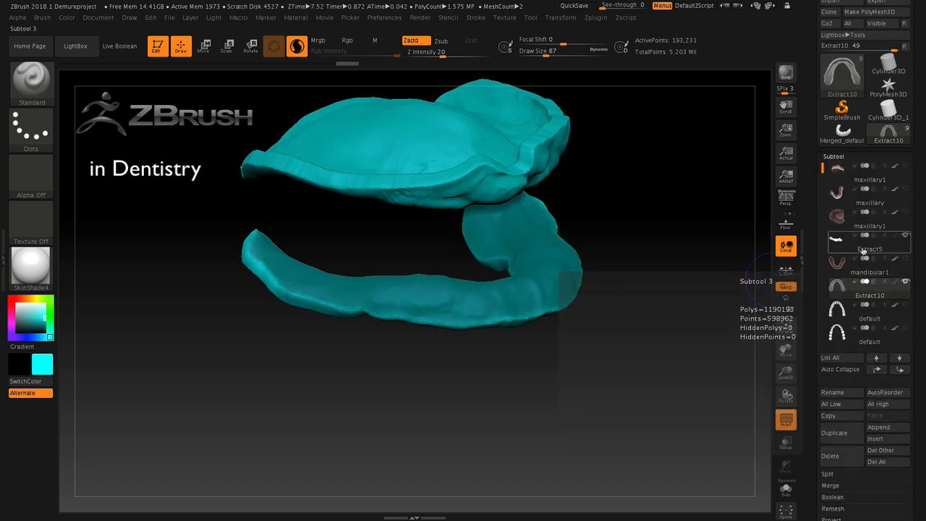
click(906, 284)
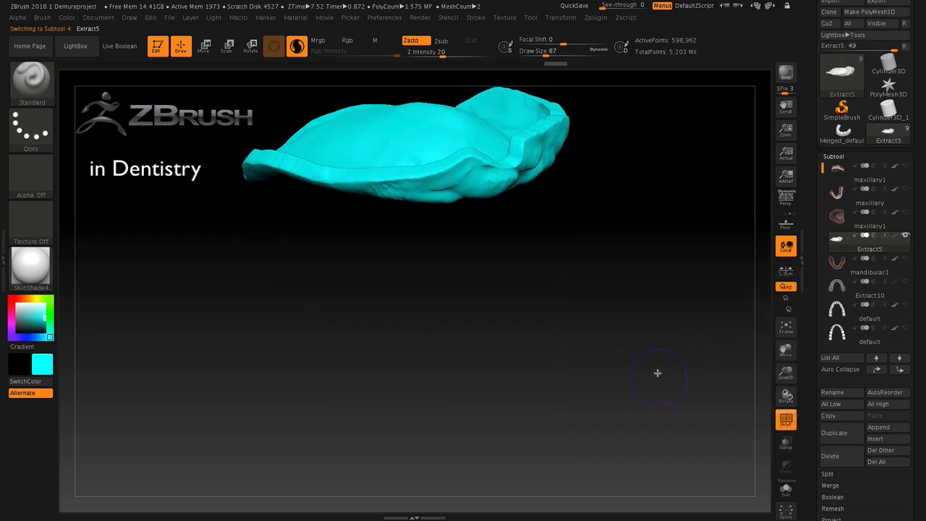
Step: Choose the Move Elastic brush and set the draw size to 197
click(34, 85)
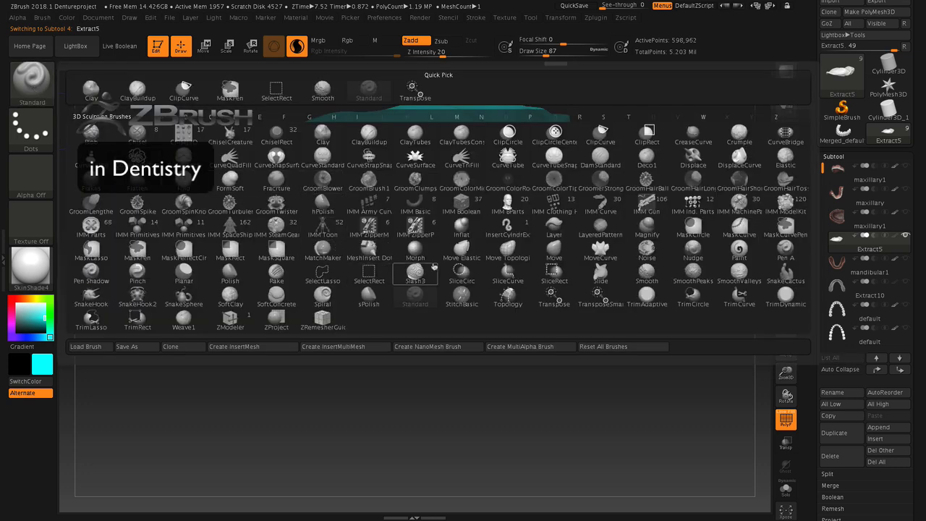
click(467, 249)
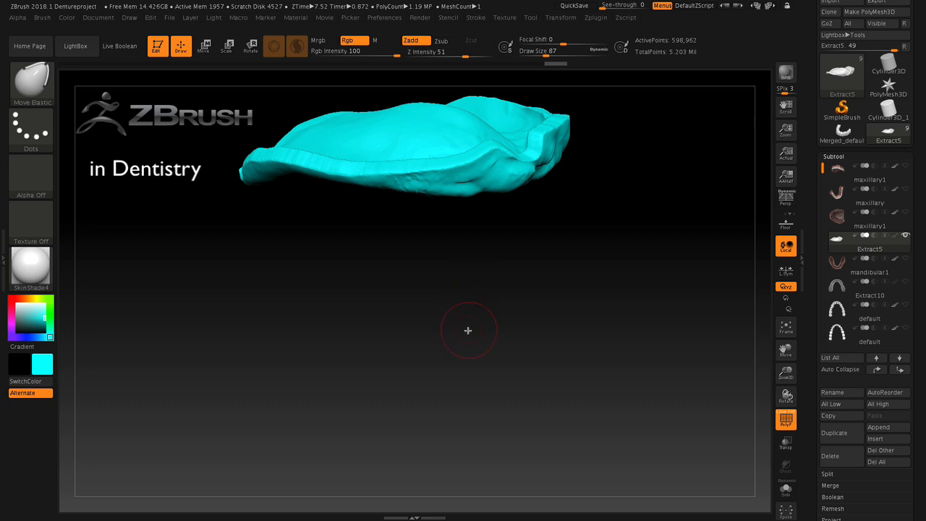
drag(468, 330, 461, 330)
drag(547, 56, 558, 57)
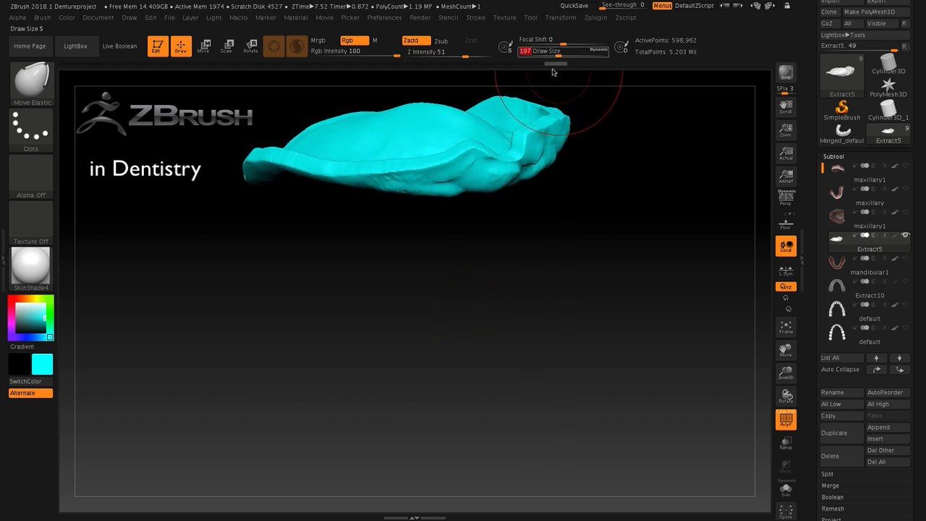
Step: Try to pull the border of the maxillary shell downward with the Move Elastic brush
mouse_move(426, 224)
mouse_down()
mouse_move(426, 275)
mouse_move(407, 229)
mouse_move(416, 215)
mouse_move(423, 259)
mouse_up()
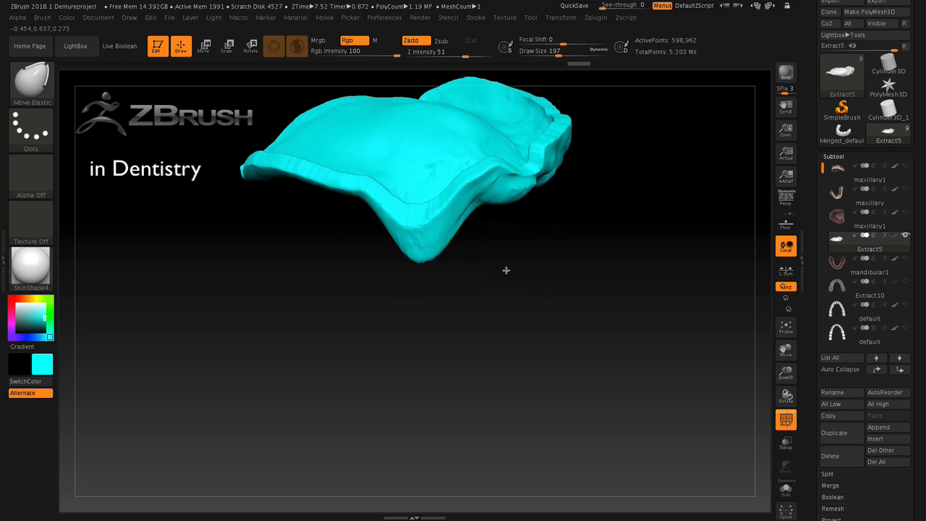
mouse_move(506, 270)
mouse_down()
mouse_move(505, 329)
mouse_move(488, 326)
mouse_move(491, 289)
mouse_move(497, 301)
mouse_up()
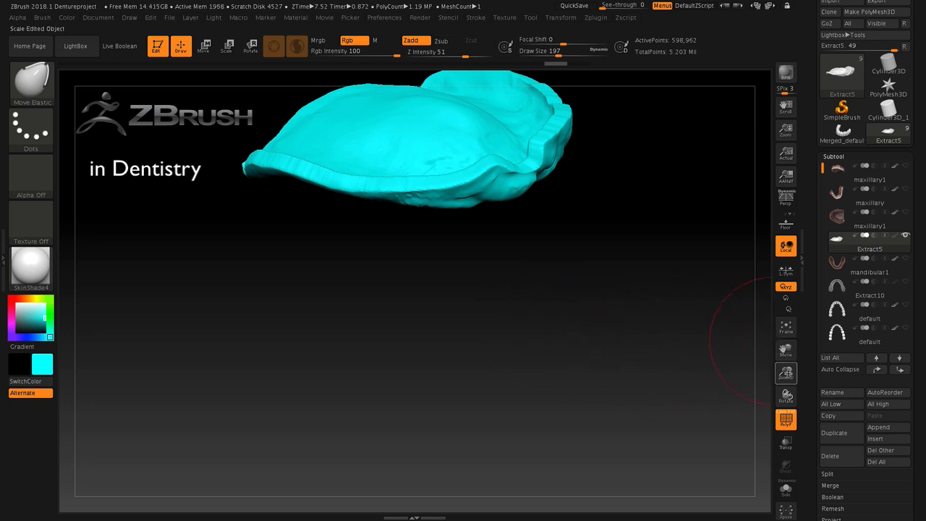
drag(785, 350, 789, 423)
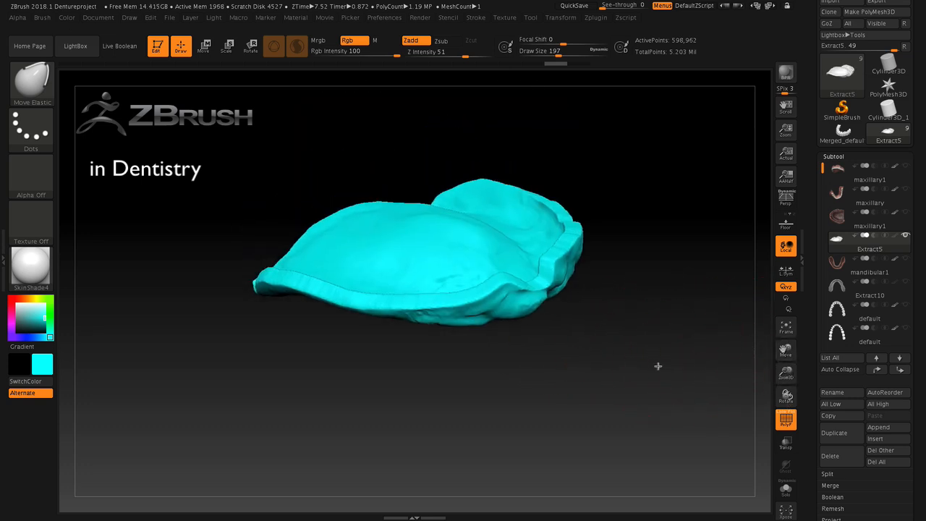
Step: Mask the whole inner surface of the maxillary shell, leaving its border rim unmasked
drag(658, 366, 663, 406)
key(ctrl)
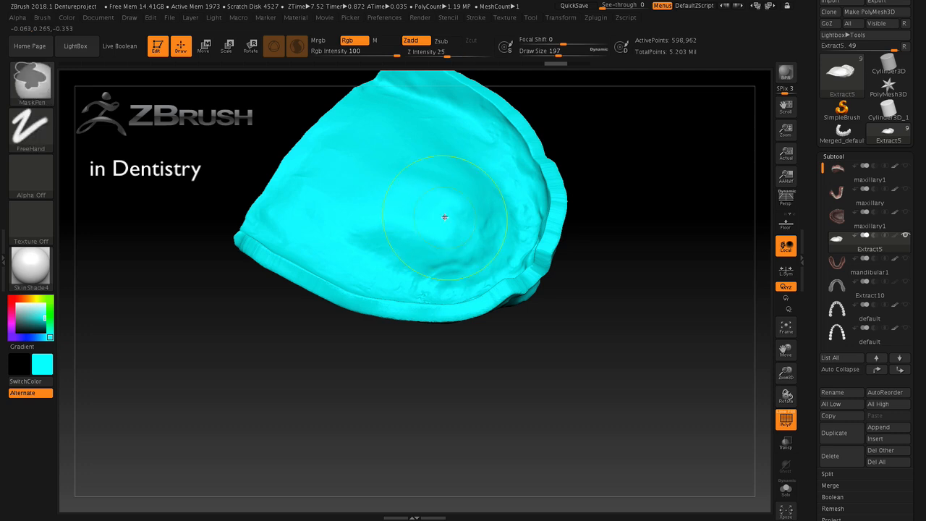
mouse_move(442, 211)
ctrl+mouse_down()
mouse_move(432, 201)
mouse_move(300, 220)
mouse_move(337, 256)
mouse_move(414, 278)
mouse_move(458, 283)
mouse_move(497, 262)
mouse_move(522, 229)
mouse_move(505, 181)
mouse_move(414, 110)
mouse_move(309, 204)
mouse_move(423, 160)
mouse_move(475, 190)
mouse_move(513, 238)
ctrl+mouse_up()
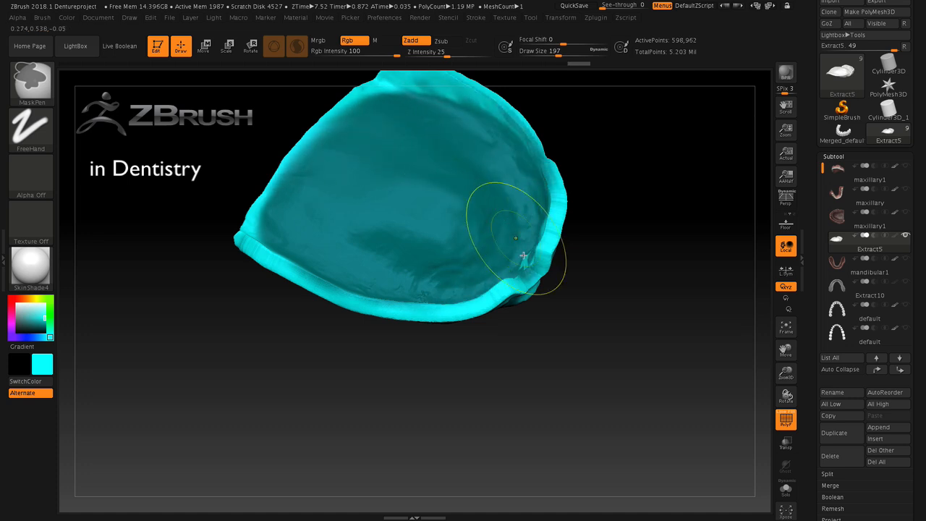
drag(596, 318, 571, 292)
mouse_move(507, 244)
ctrl+mouse_down()
mouse_move(479, 282)
mouse_move(451, 296)
mouse_move(507, 272)
mouse_move(424, 299)
mouse_move(353, 272)
mouse_move(294, 241)
mouse_move(306, 175)
mouse_move(289, 138)
ctrl+mouse_up()
mouse_move(795, 346)
mouse_down()
mouse_move(779, 395)
mouse_move(773, 487)
mouse_up()
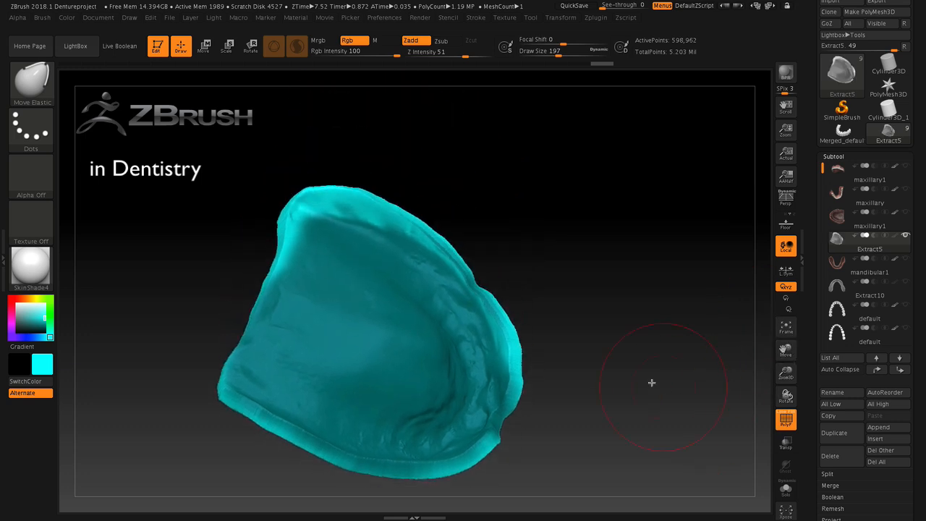
drag(651, 382, 617, 395)
mouse_move(330, 308)
ctrl+mouse_down()
mouse_move(285, 306)
mouse_move(302, 254)
mouse_move(340, 210)
mouse_move(380, 217)
mouse_move(427, 247)
mouse_move(466, 292)
mouse_move(474, 377)
mouse_move(467, 414)
ctrl+mouse_up()
Step: Try to reshape the unmasked front flange of the maxillary shell with Move Elastic, and undo those strokes
drag(558, 401, 563, 340)
drag(448, 305, 469, 340)
drag(408, 326, 412, 344)
drag(511, 302, 572, 355)
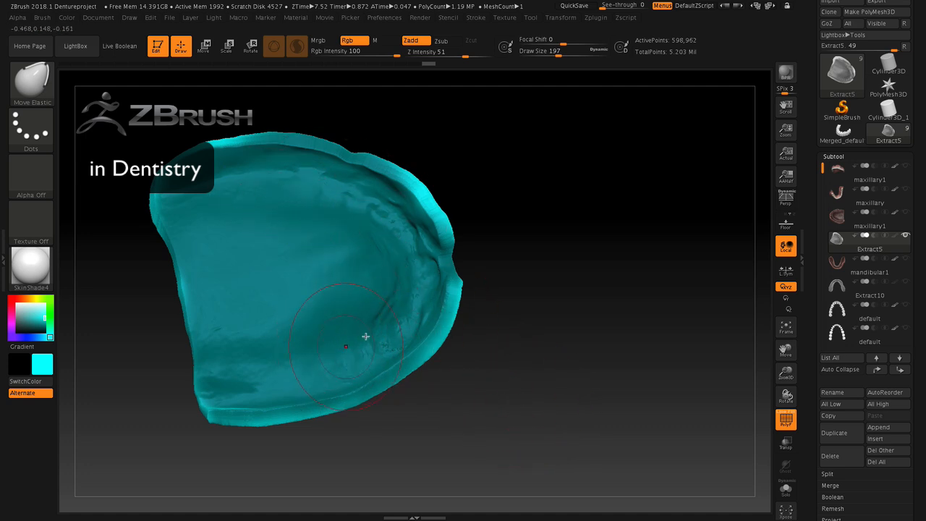
drag(509, 380, 468, 315)
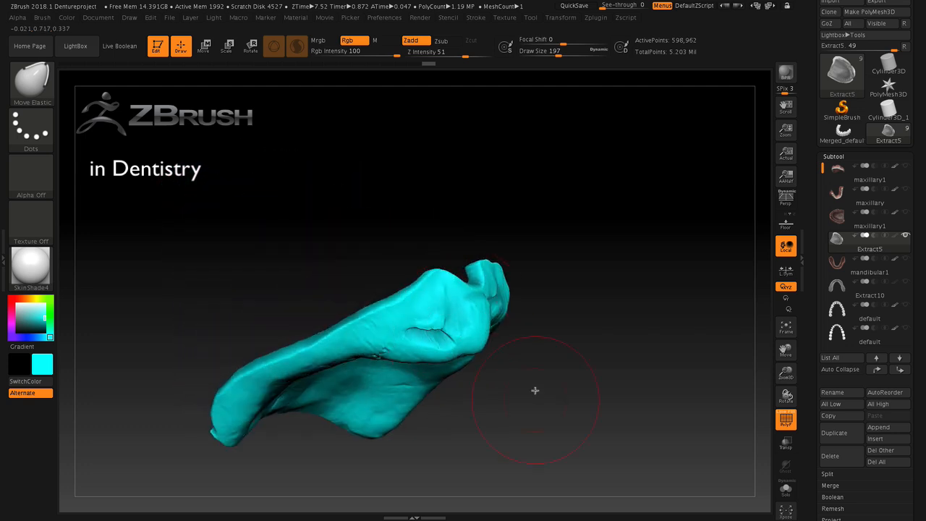
drag(535, 391, 519, 417)
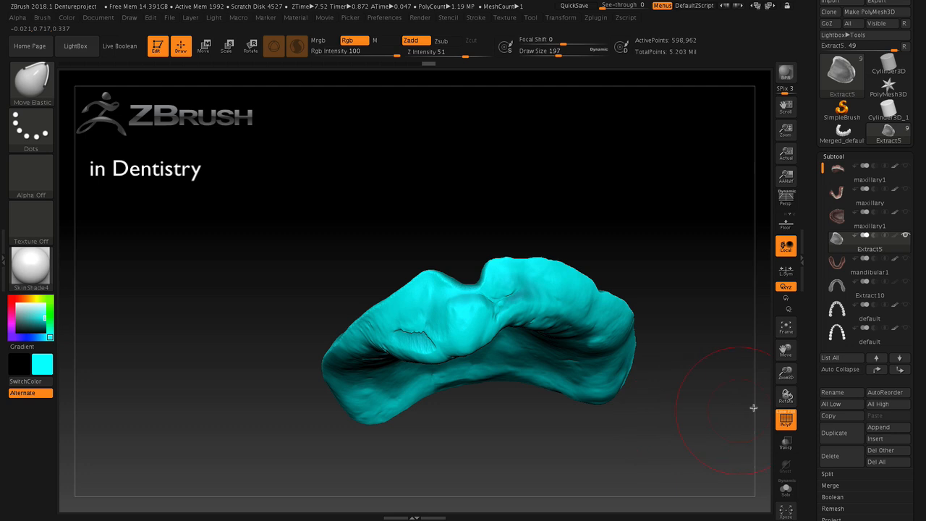
drag(787, 375, 784, 373)
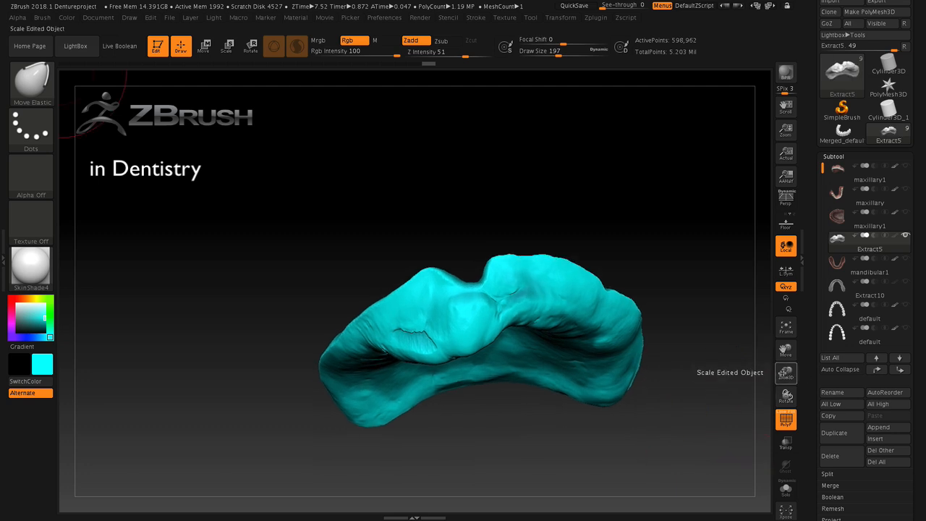
key(ctrl+z)
key(ctrl+z)
key(ctrl+z)
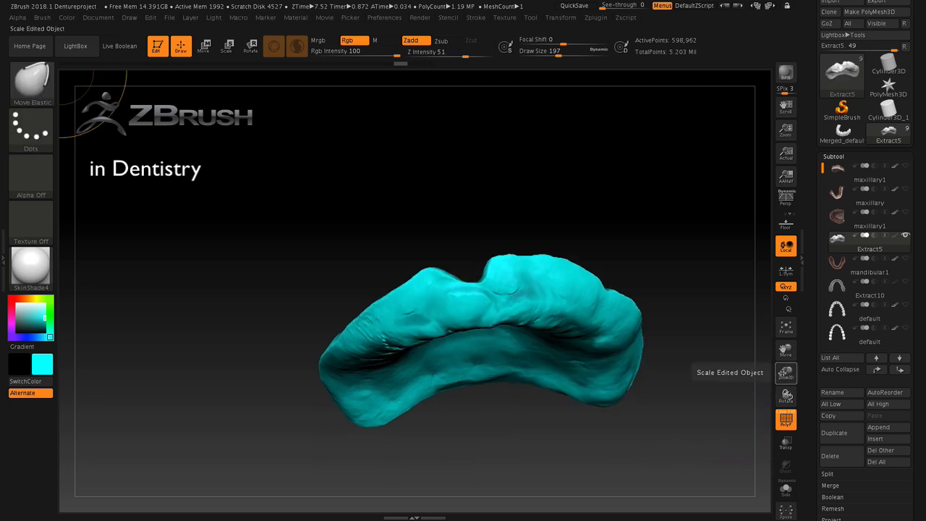
Step: Try to adjust the front outer surface of the maxillary shell with the brush at draw size 197
drag(620, 431, 622, 398)
mouse_move(665, 253)
mouse_down()
mouse_move(680, 362)
mouse_move(680, 325)
mouse_move(662, 357)
mouse_up()
mouse_move(626, 403)
mouse_down()
mouse_move(624, 325)
mouse_move(610, 299)
mouse_move(594, 309)
mouse_up()
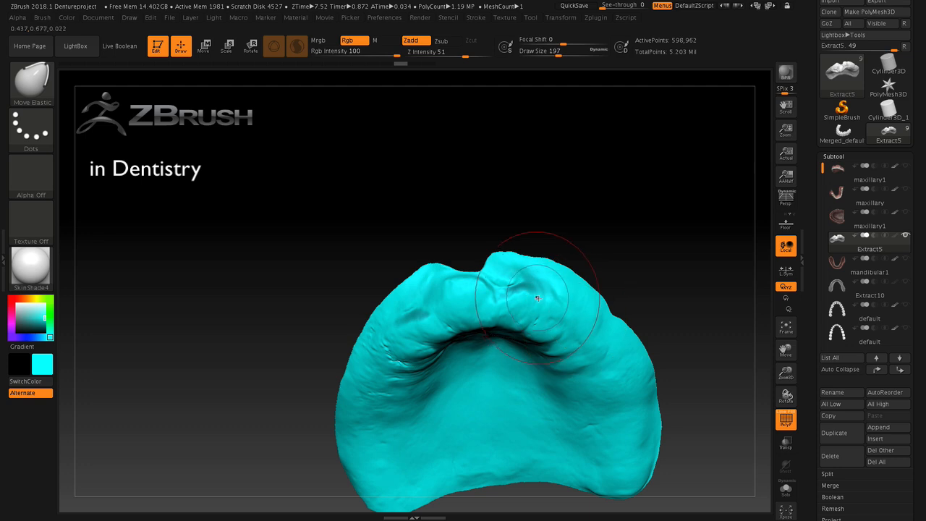
drag(635, 222, 601, 264)
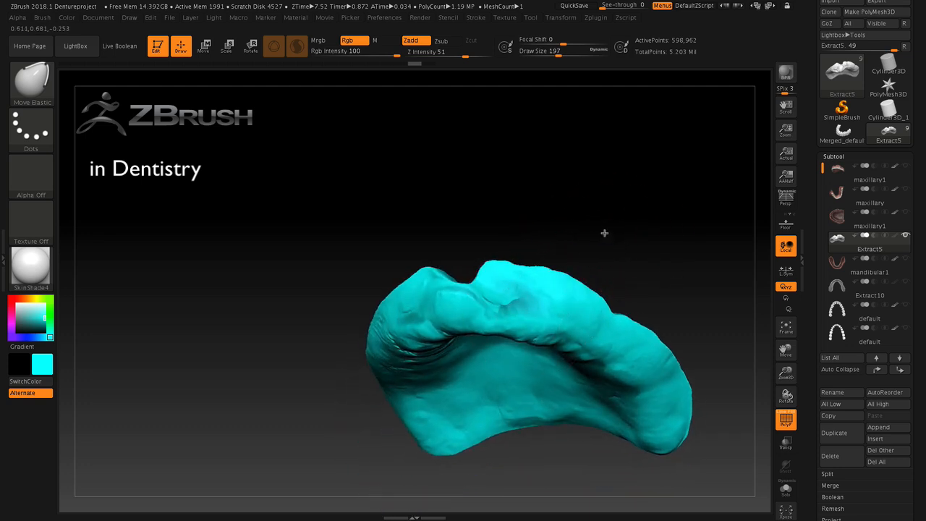
drag(604, 234, 537, 296)
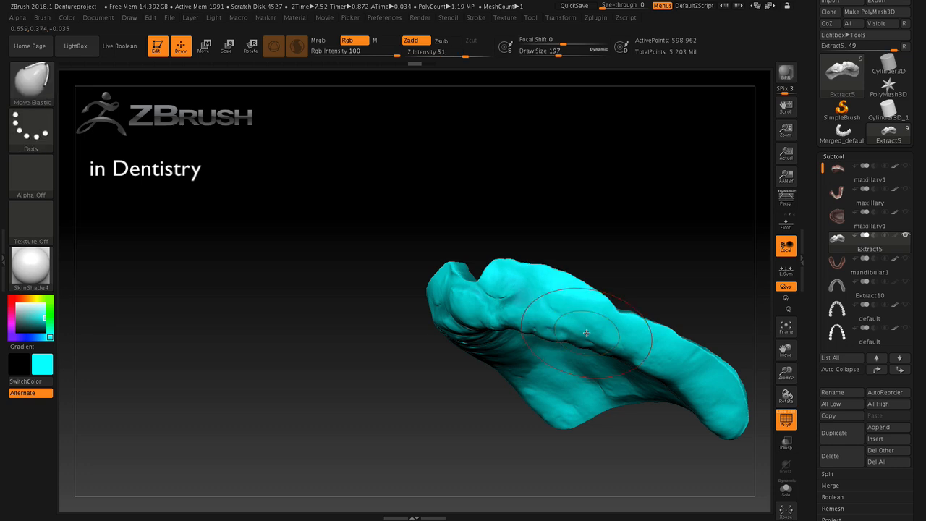
drag(591, 216, 608, 211)
Step: Set the draw size to 77 and refine the uneven front outer surface of the maxillary shell near the notch
drag(557, 53, 544, 54)
drag(562, 176, 567, 182)
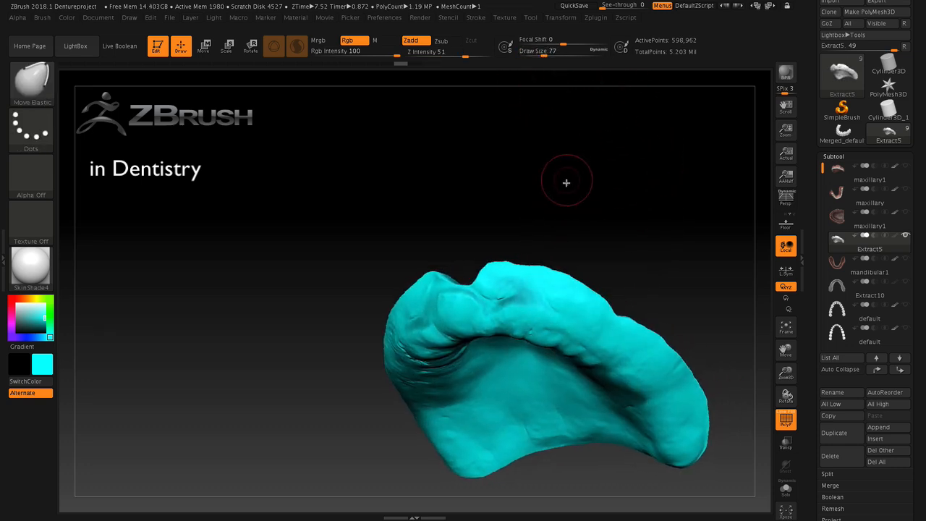
key(ctrl)
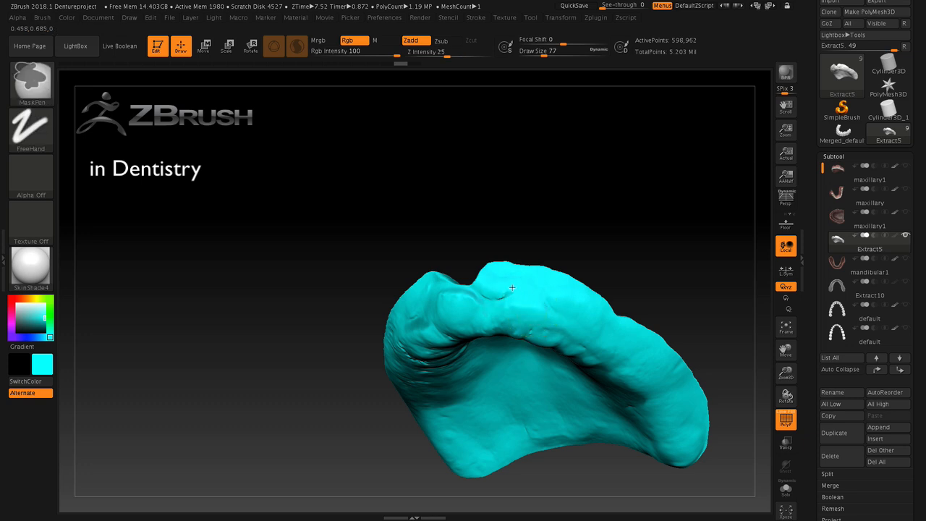
drag(632, 200, 577, 211)
key(ctrl)
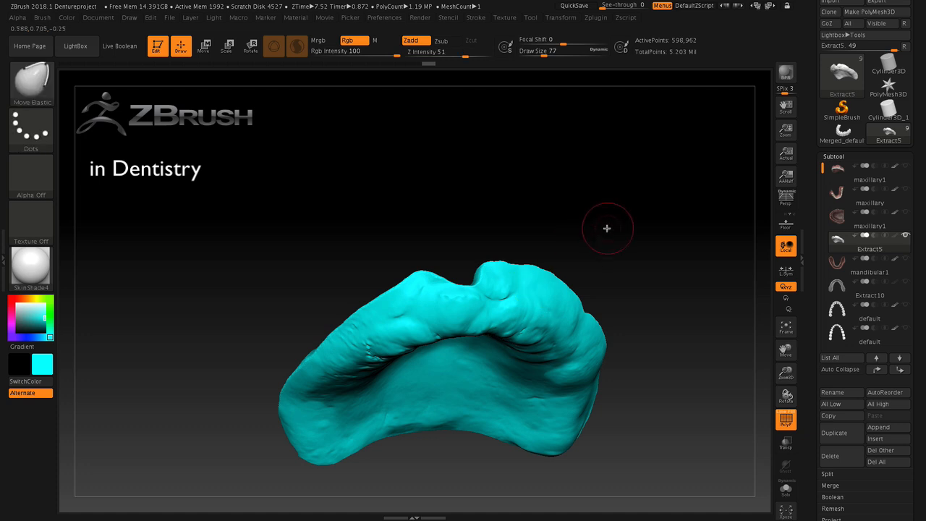
mouse_move(606, 223)
mouse_down()
mouse_move(598, 331)
mouse_move(554, 320)
mouse_up()
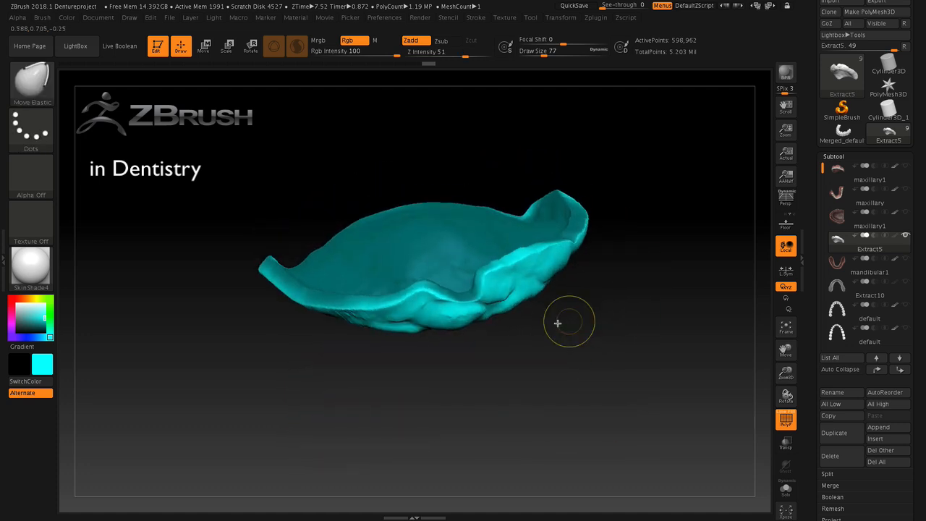
key(ctrl)
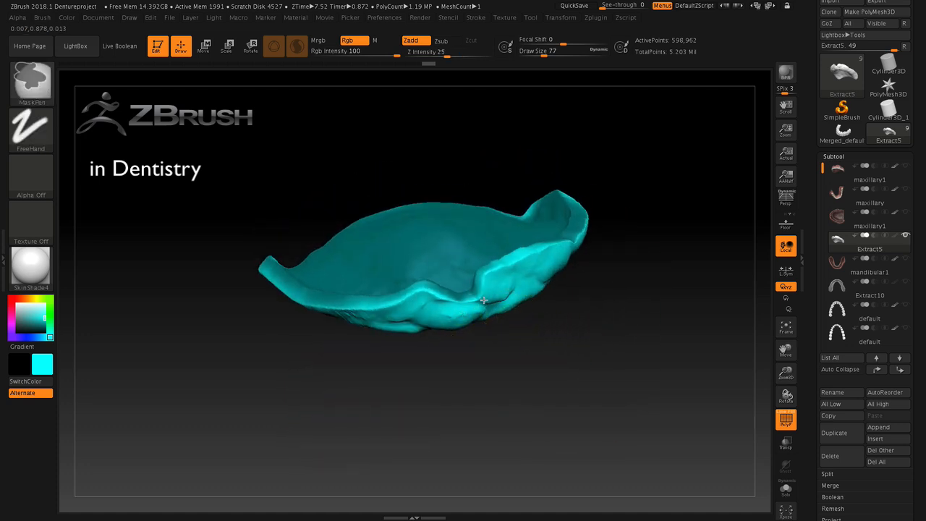
mouse_move(514, 320)
mouse_down()
mouse_move(523, 384)
mouse_move(564, 390)
mouse_move(519, 210)
mouse_move(585, 264)
mouse_up()
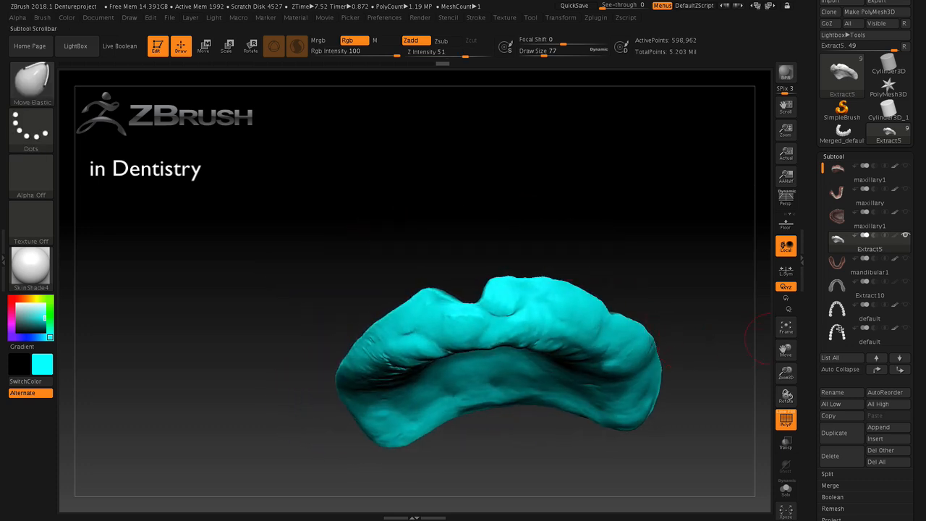
Step: Show the upper of the two default tooth-arch subtools together with the maxillary shell
mouse_move(907, 309)
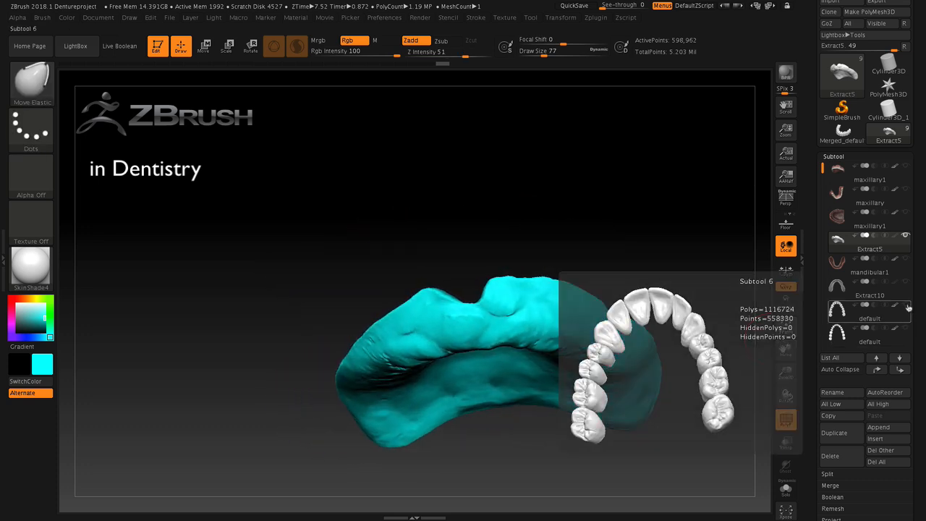
click(905, 307)
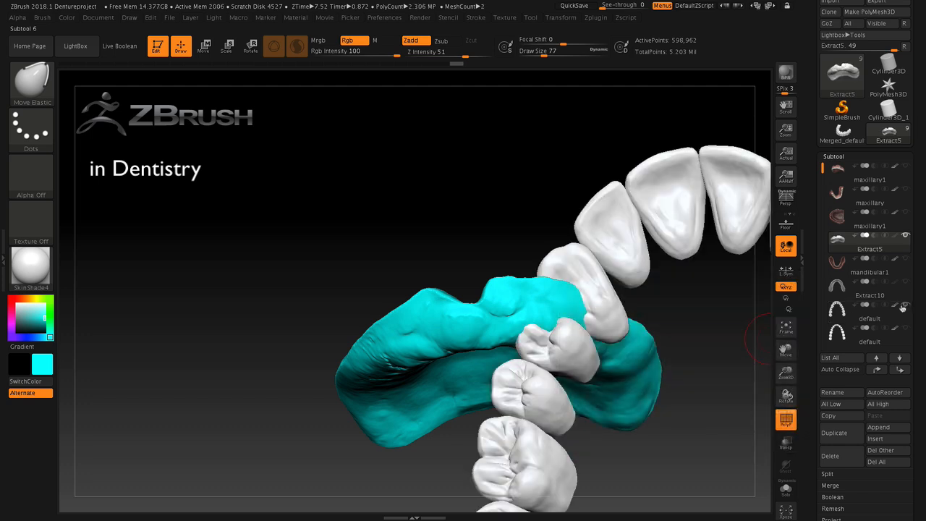
Step: Hide the visible default tooth arch and show the Merged_default1 teeth together with the Extract5 denture base
click(905, 307)
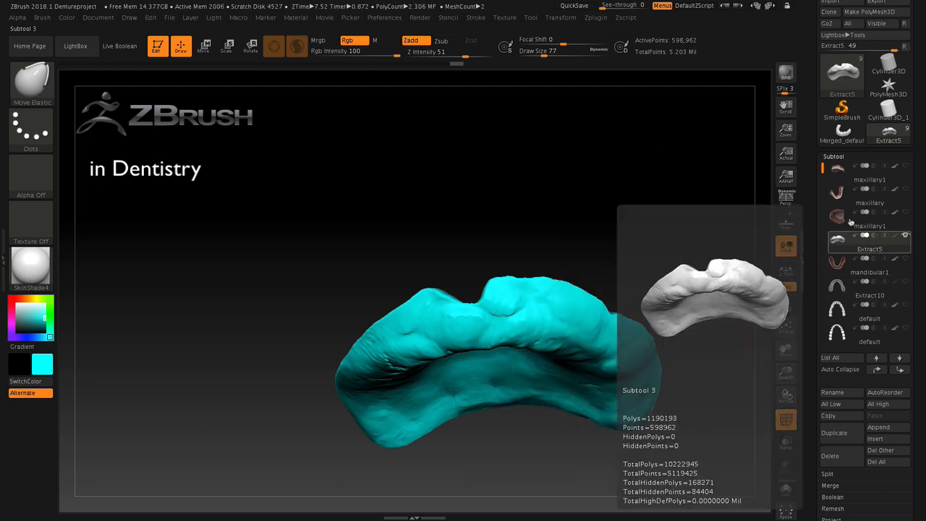
drag(822, 169, 822, 191)
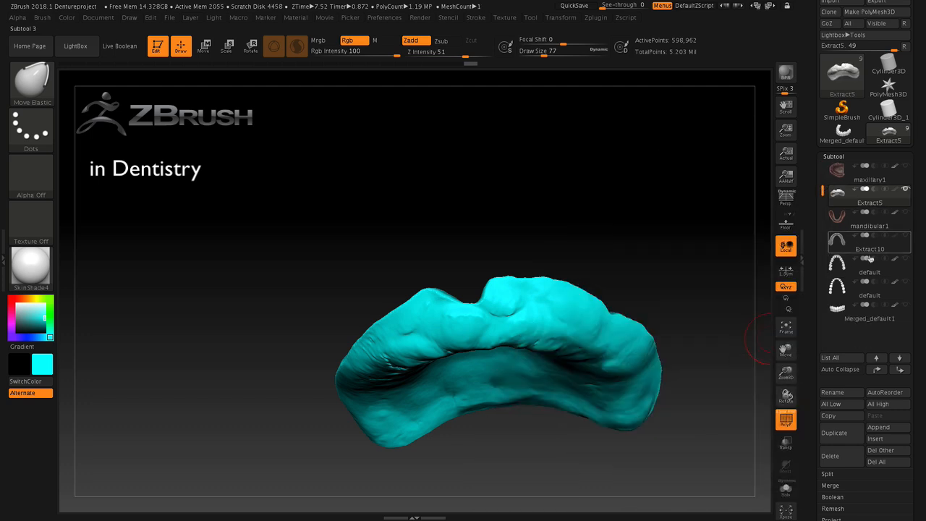
click(907, 308)
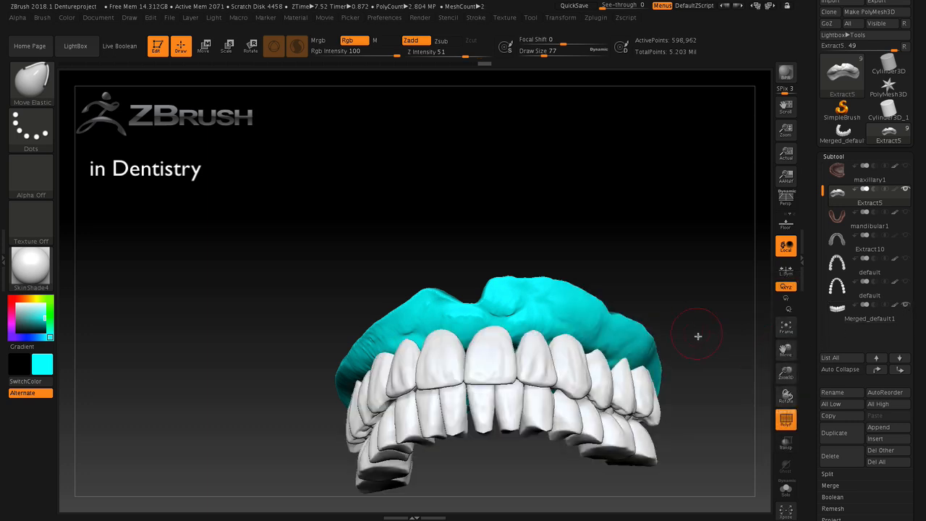
drag(697, 336, 718, 383)
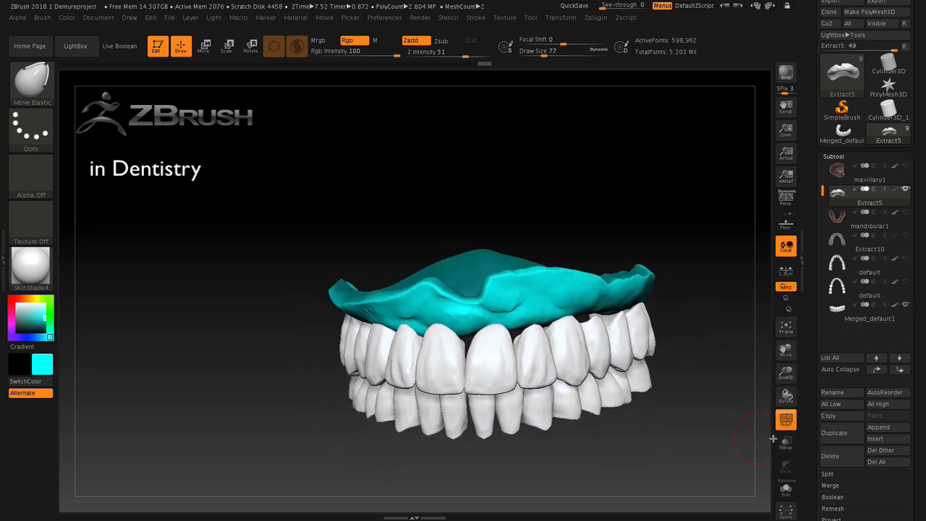
Step: Make the Merged_default1 subtool active and display its polygroup colours on the individual teeth
click(877, 322)
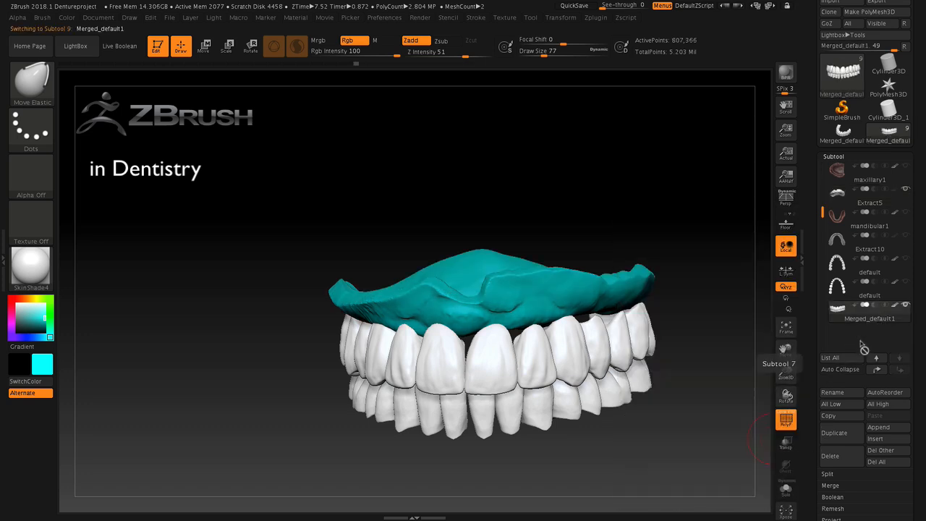
click(793, 416)
drag(682, 432, 676, 440)
key(ctrl)
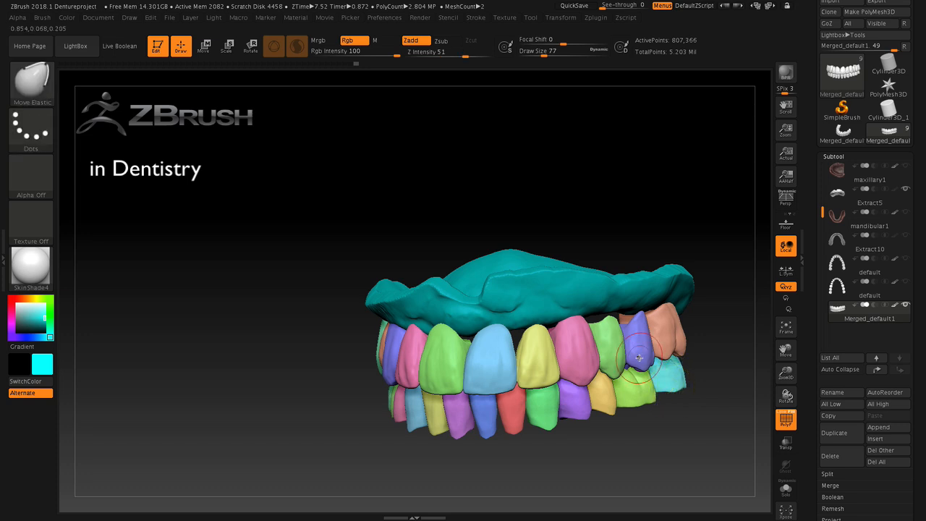
Step: Set SelectRect as the active selection brush and accept its usage note
click(31, 81)
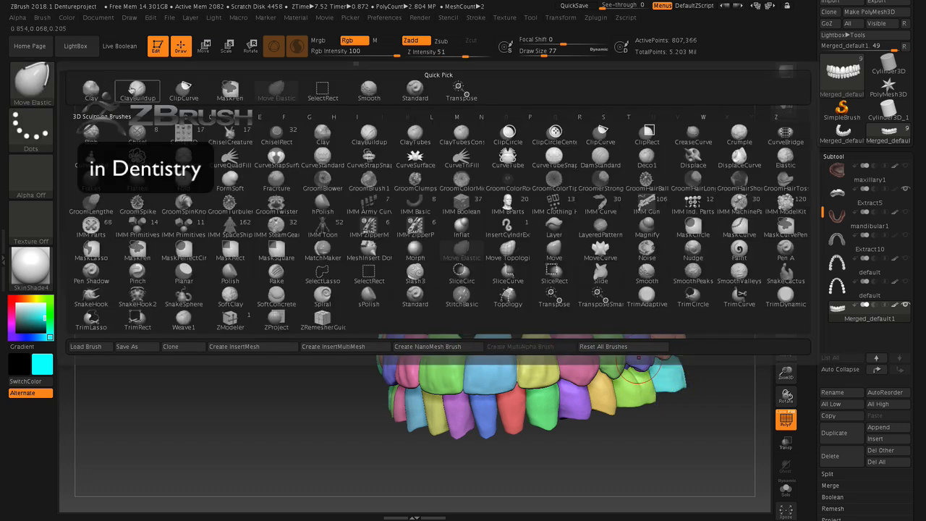
click(335, 103)
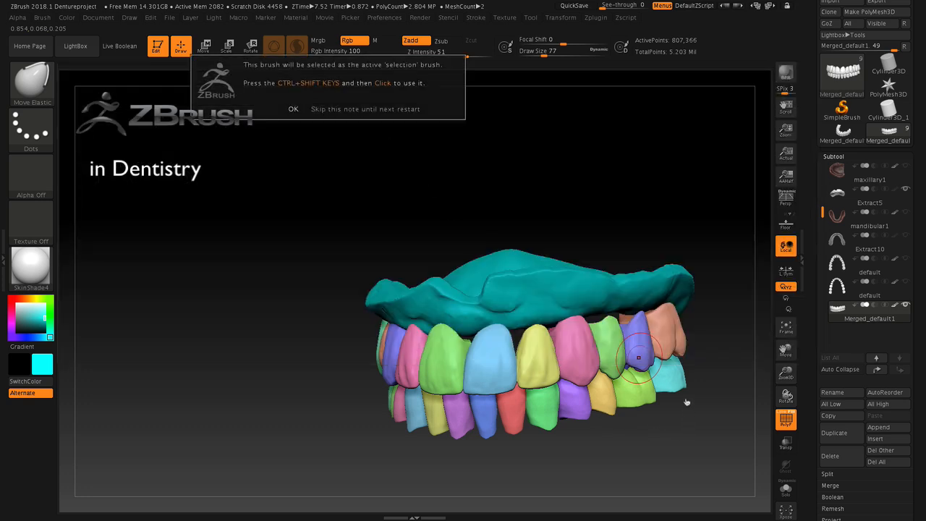
click(294, 110)
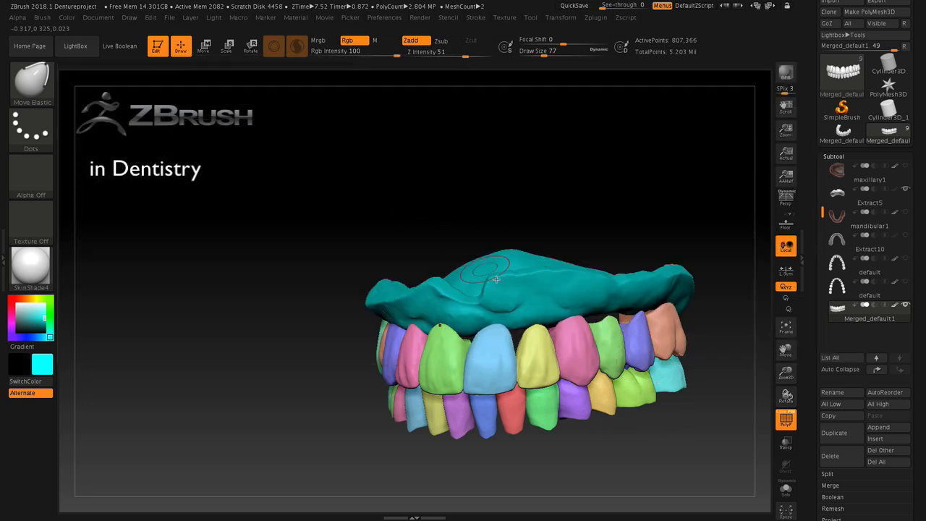
Step: Hide the lower teeth of Merged_default1 one by one, from the cyan rearmost molar to the purple incisor past the midline
ctrl+shift+click(672, 381)
ctrl+shift+click(669, 385)
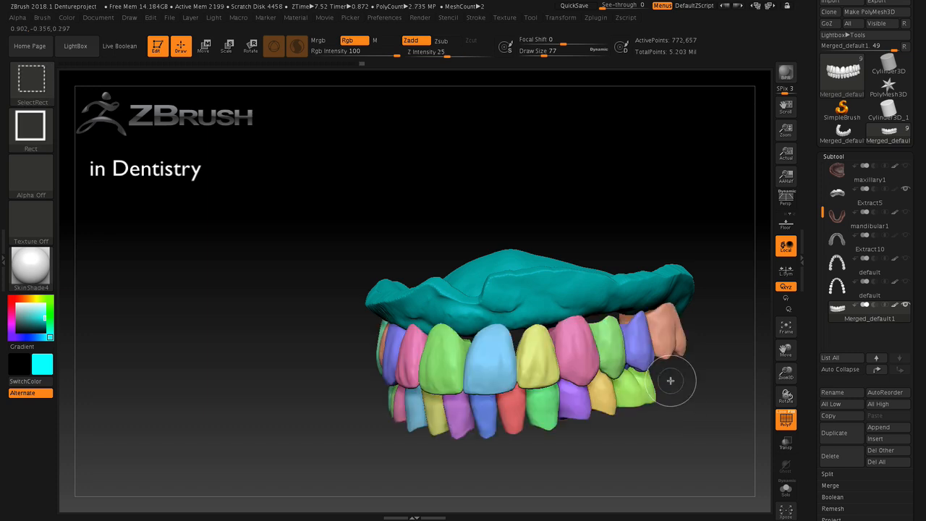
ctrl+alt+shift+click(610, 398)
ctrl+alt+shift+click(578, 399)
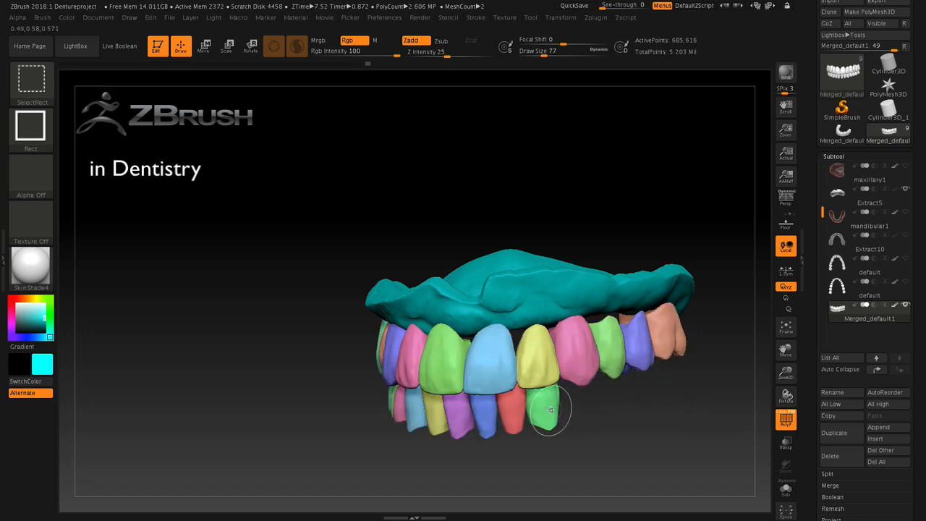
ctrl+alt+shift+click(548, 412)
ctrl+alt+shift+click(512, 413)
ctrl+alt+shift+click(485, 418)
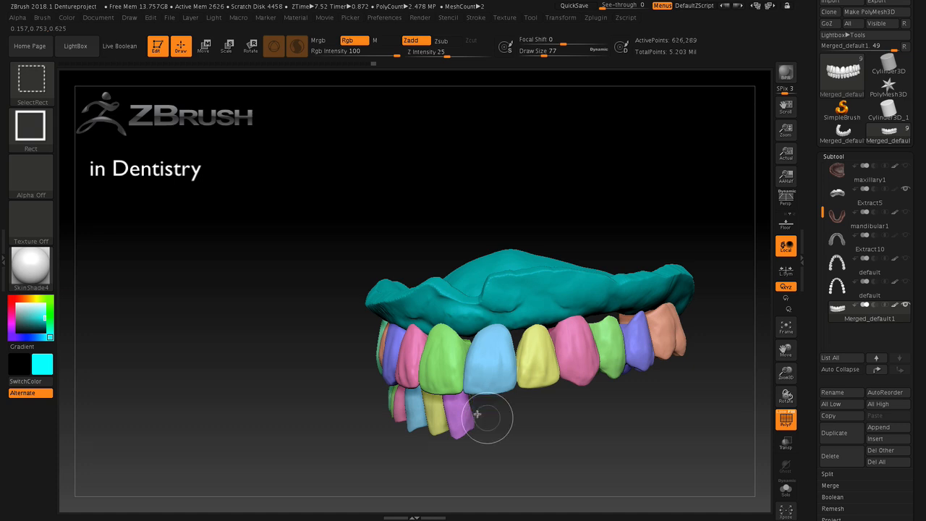
ctrl+alt+shift+click(459, 419)
Step: Hide the remaining lower teeth on the other side of Merged_default1, from the yellow front tooth back to the last molar
drag(521, 459, 429, 403)
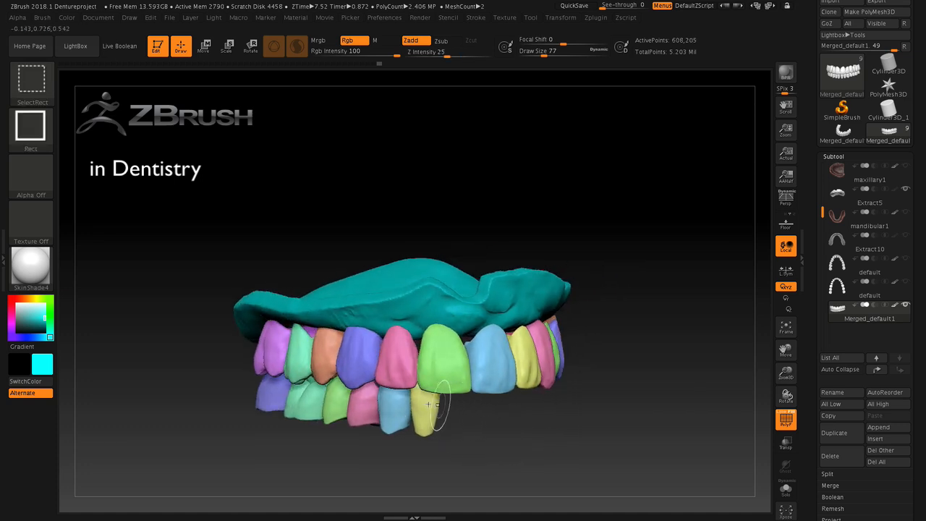
ctrl+alt+shift+click(425, 414)
ctrl+alt+shift+click(397, 409)
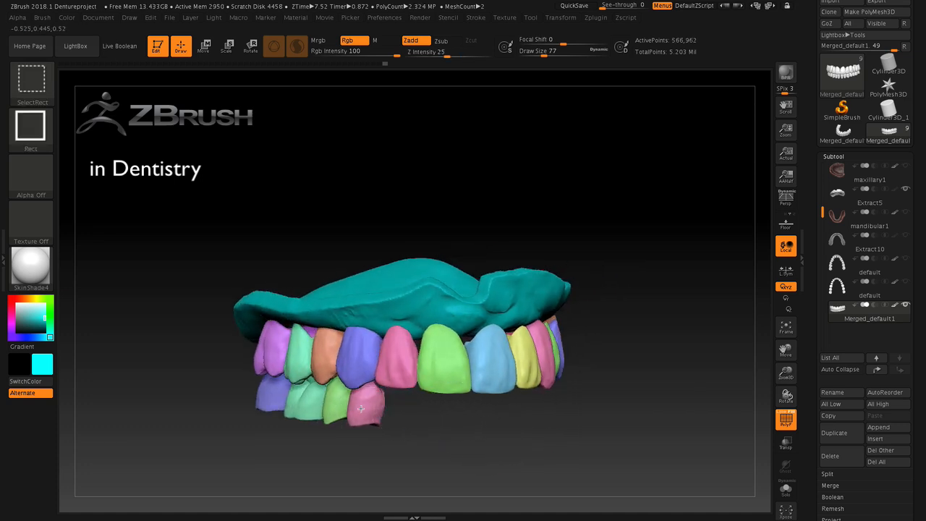
ctrl+alt+shift+click(365, 409)
ctrl+alt+shift+click(339, 406)
ctrl+alt+shift+click(298, 400)
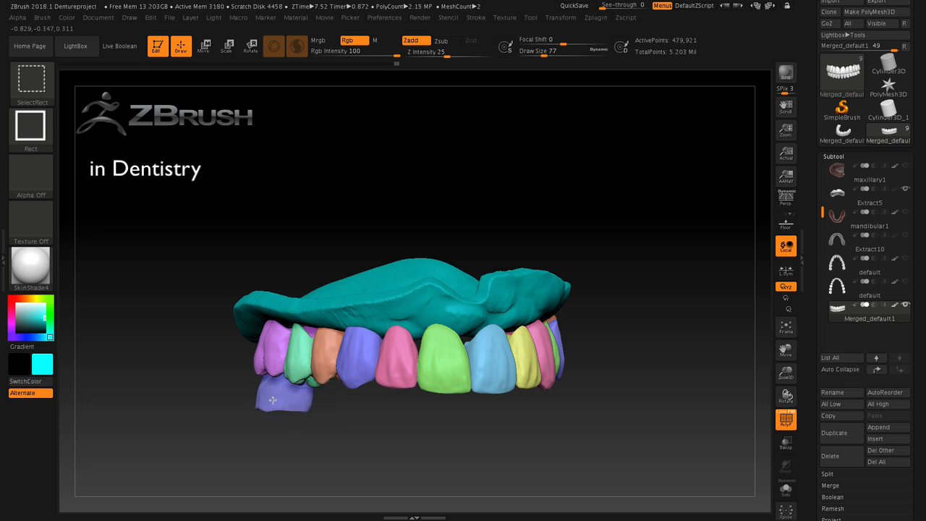
ctrl+alt+shift+click(272, 394)
drag(497, 441, 514, 448)
drag(579, 449, 588, 445)
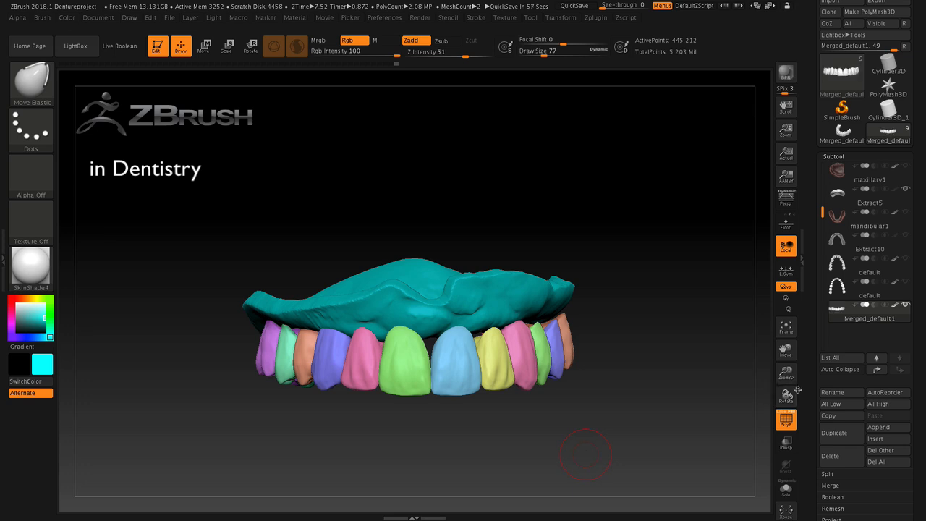
Step: Make the Extract5 denture base the active subtool and choose the Inflat brush for sculpting it
click(883, 197)
drag(667, 367, 729, 391)
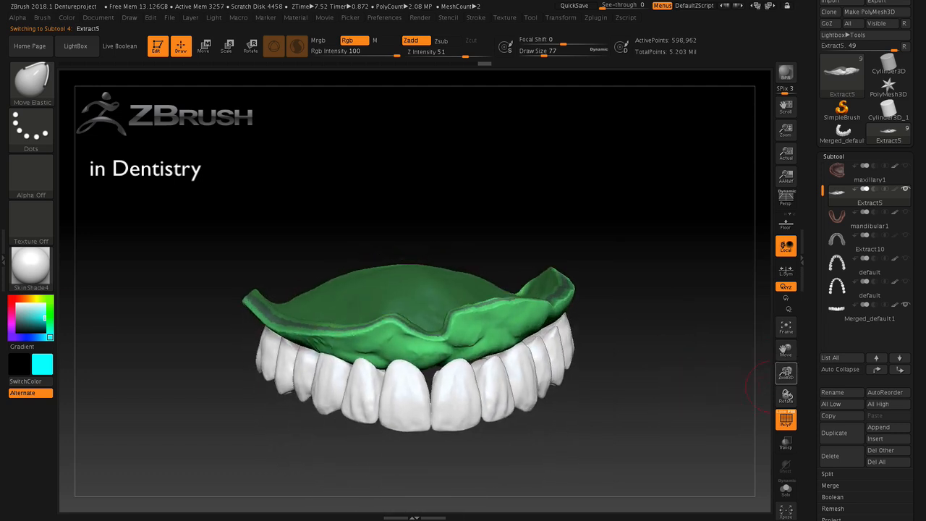
drag(786, 373, 785, 364)
drag(690, 400, 688, 390)
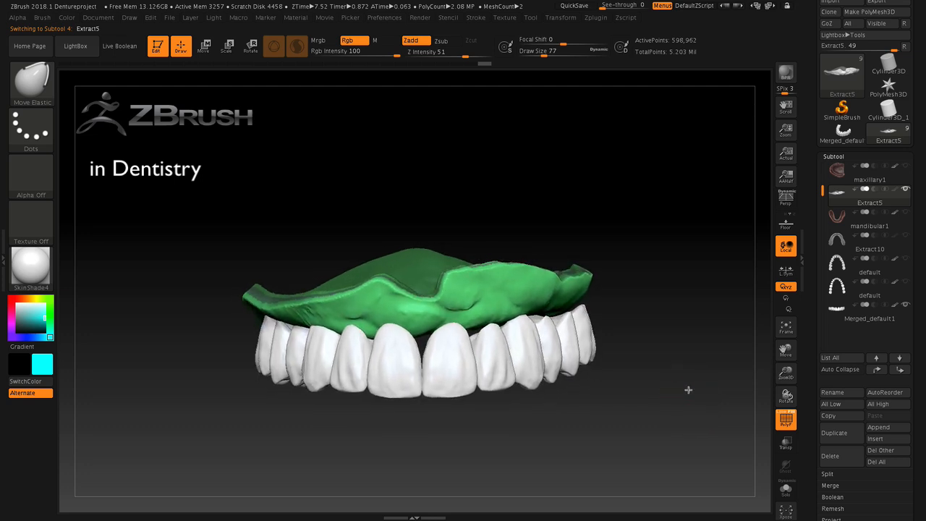
click(32, 85)
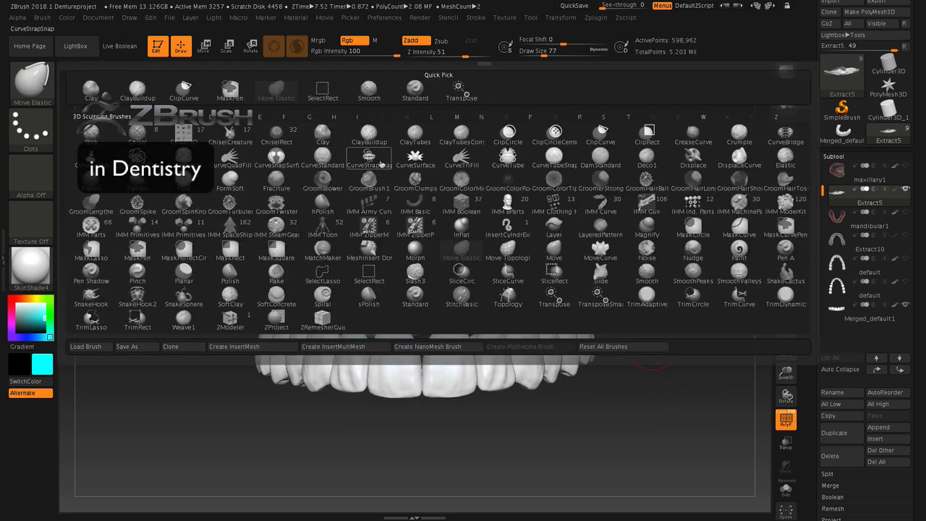
mouse_move(389, 177)
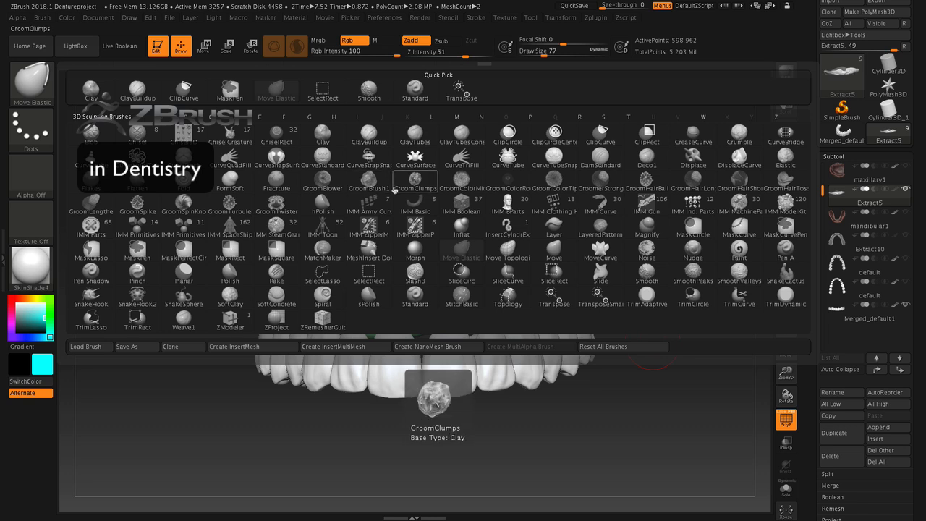
mouse_move(403, 202)
mouse_move(465, 253)
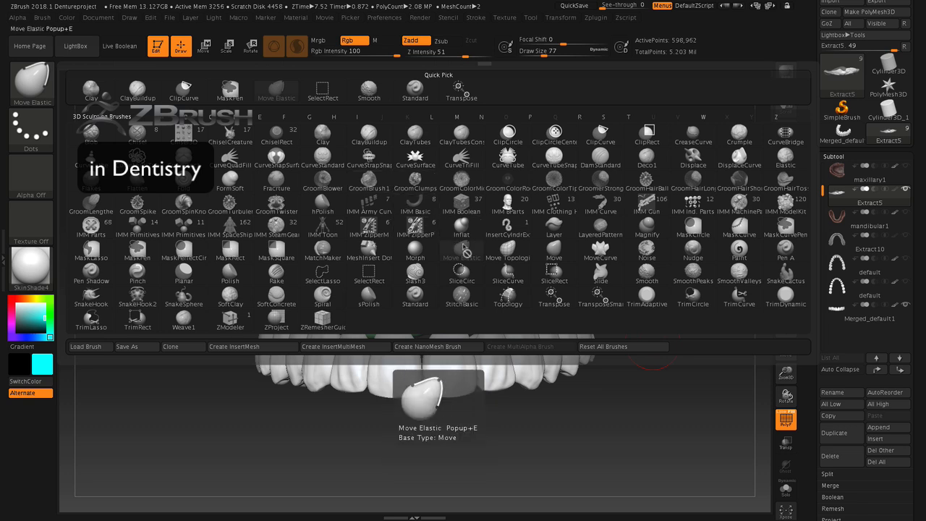
mouse_move(473, 233)
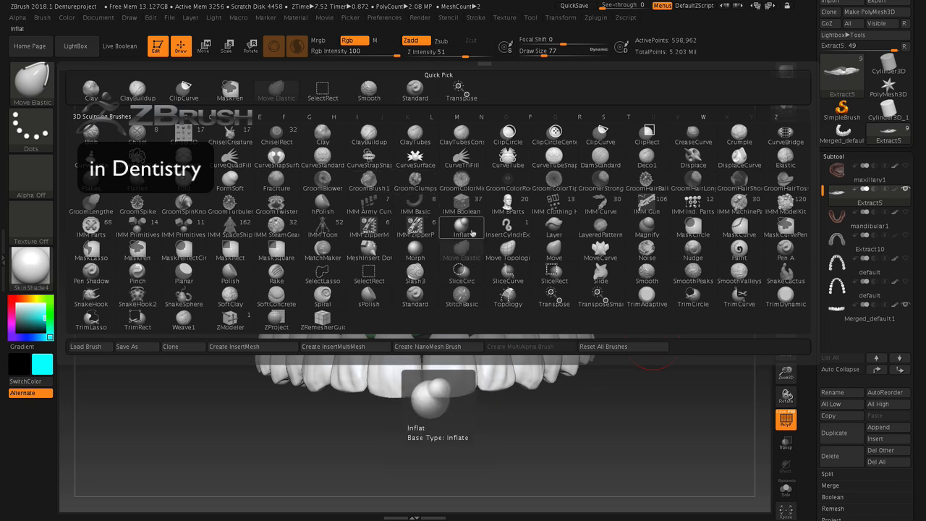
click(464, 229)
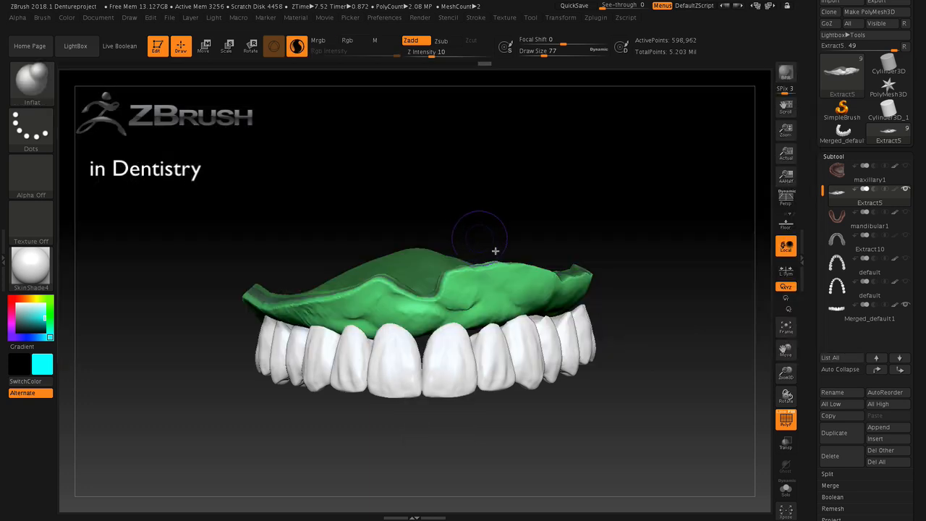
Step: Set the Inflat brush's draw size to 124 and show the wireframe on the Extract5 denture base
mouse_move(570, 426)
mouse_down()
mouse_move(556, 286)
mouse_move(593, 202)
mouse_move(591, 323)
mouse_move(599, 285)
mouse_up()
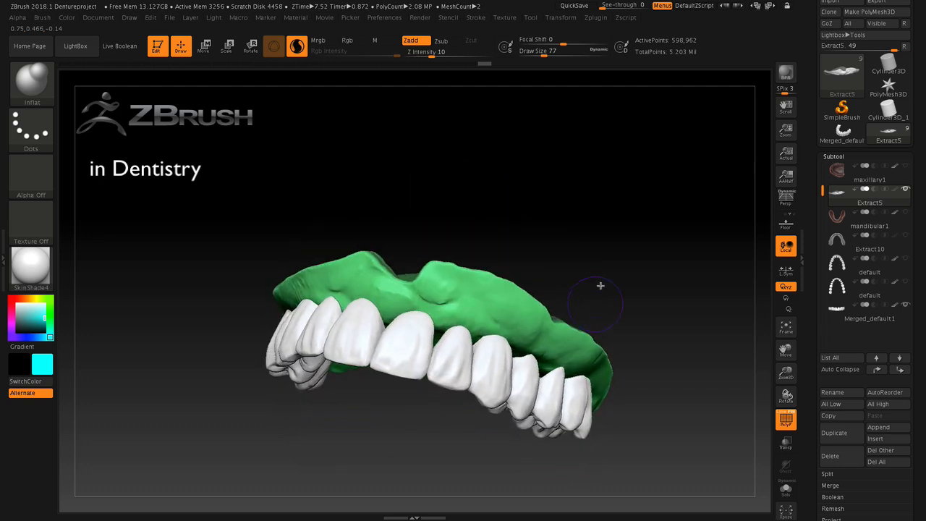
drag(542, 52, 550, 51)
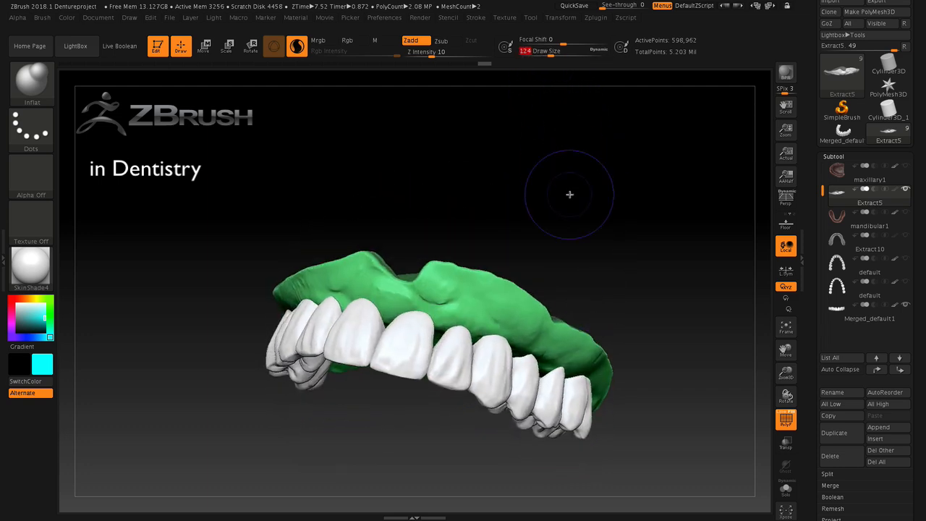
drag(570, 194, 566, 160)
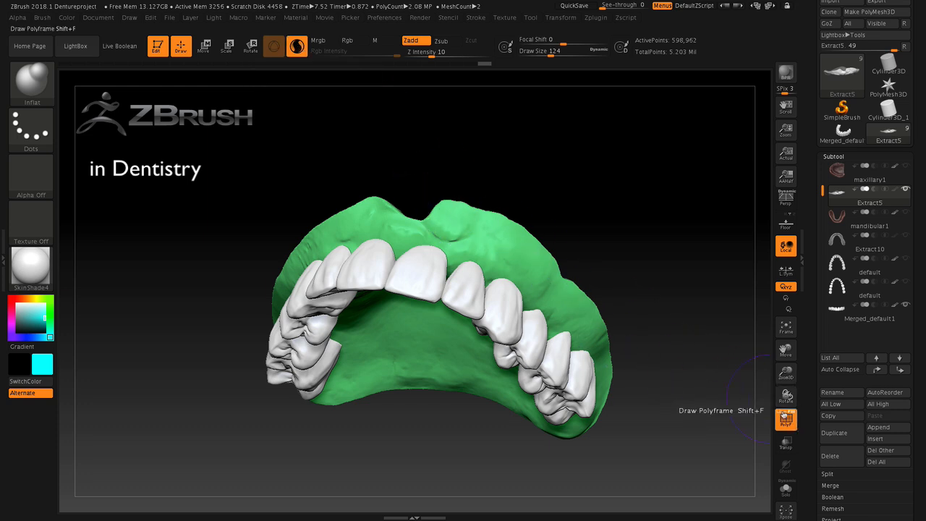
click(785, 418)
drag(699, 392, 763, 317)
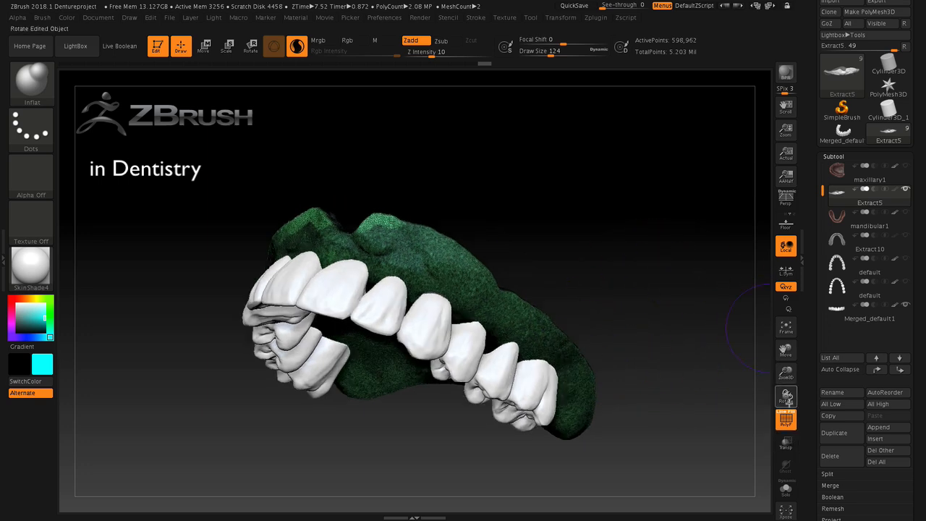
Step: Inflate the denture base's gum margin above the front teeth and canine with the Inflat brush
drag(786, 373, 785, 399)
mouse_move(650, 239)
mouse_down()
mouse_move(660, 243)
mouse_move(643, 249)
mouse_move(632, 223)
mouse_move(620, 218)
mouse_up()
mouse_move(616, 217)
mouse_down()
mouse_move(612, 205)
mouse_move(530, 179)
mouse_move(492, 155)
mouse_move(467, 181)
mouse_move(457, 154)
mouse_move(467, 146)
mouse_up()
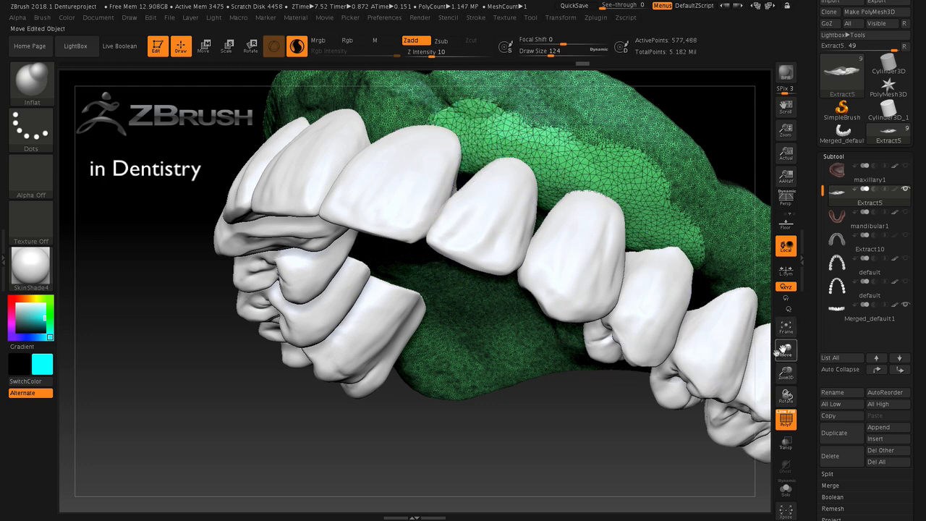
mouse_move(786, 350)
mouse_down()
mouse_move(756, 344)
mouse_move(711, 361)
mouse_move(615, 317)
mouse_up()
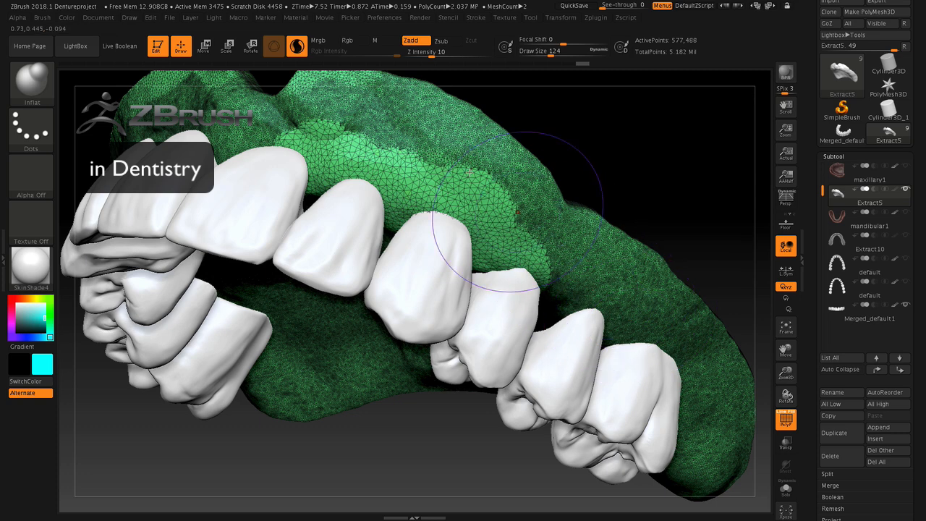
Step: Try an Inflat stroke on the gum above the premolars with Sculptris Pro switched off, and undo it
click(298, 48)
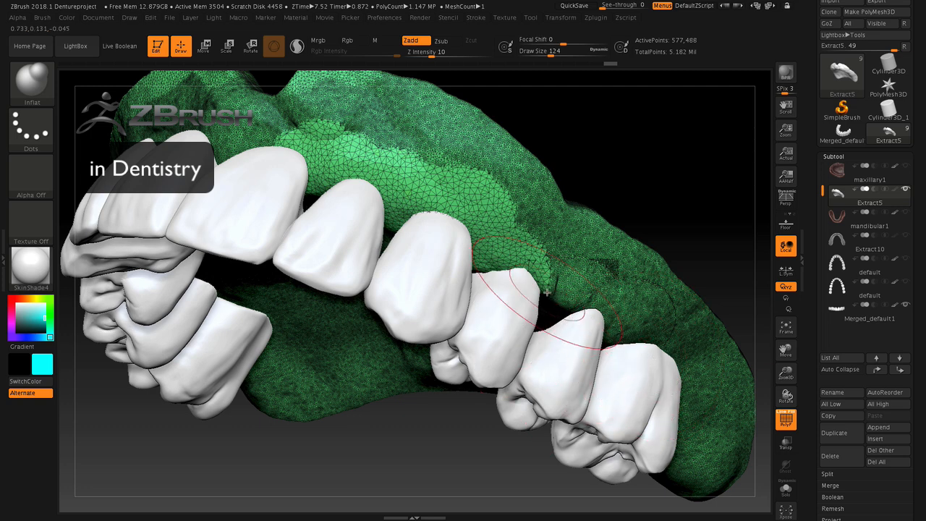
key(ctrl+z)
key(ctrl+z)
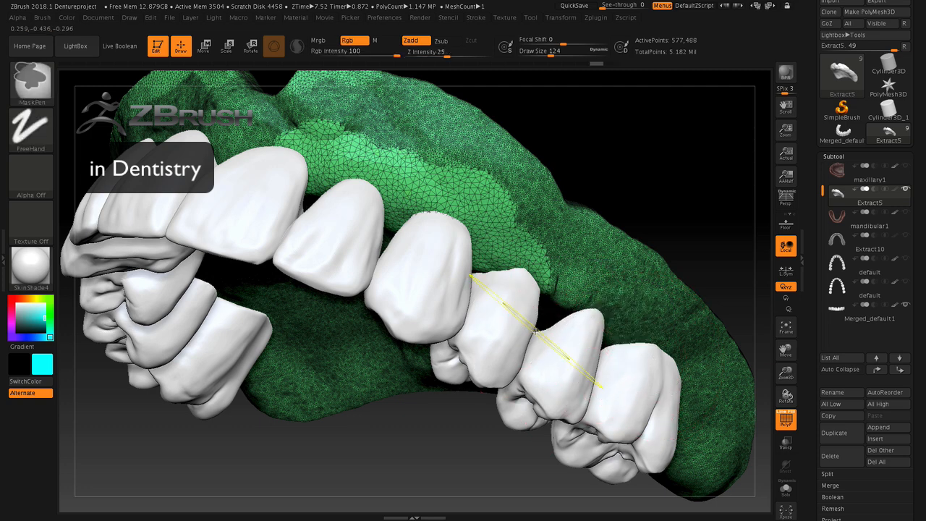
click(297, 46)
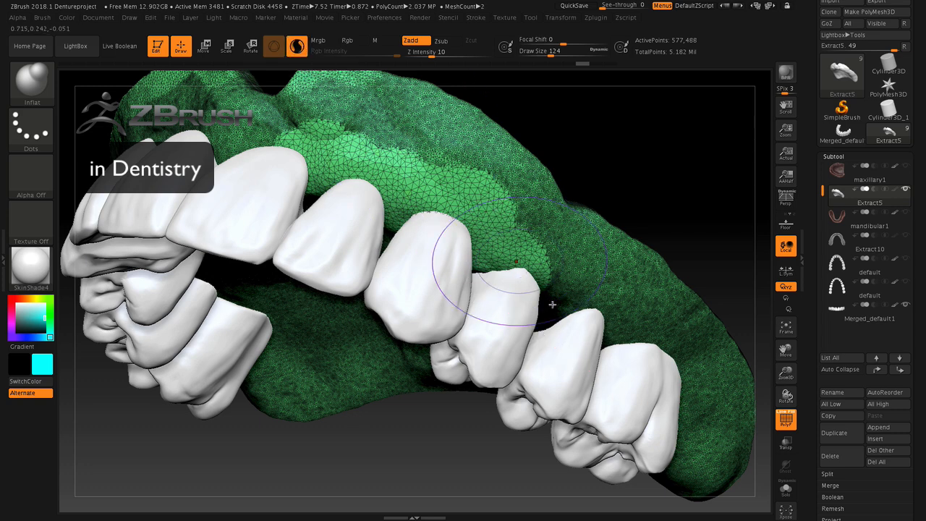
Step: Inflate the gum margin above the premolars and molars with the Inflat brush, using Sculptris Pro's dynamic tessellation
drag(564, 310, 551, 314)
mouse_move(552, 307)
mouse_down()
mouse_move(558, 287)
mouse_move(564, 307)
mouse_up()
mouse_move(623, 349)
mouse_down()
mouse_move(631, 345)
mouse_move(627, 355)
mouse_up()
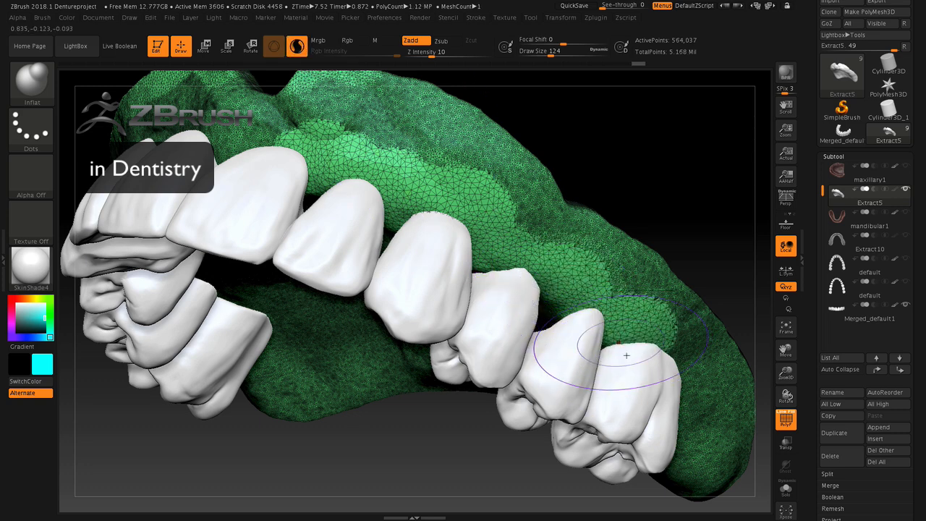
drag(667, 382, 696, 393)
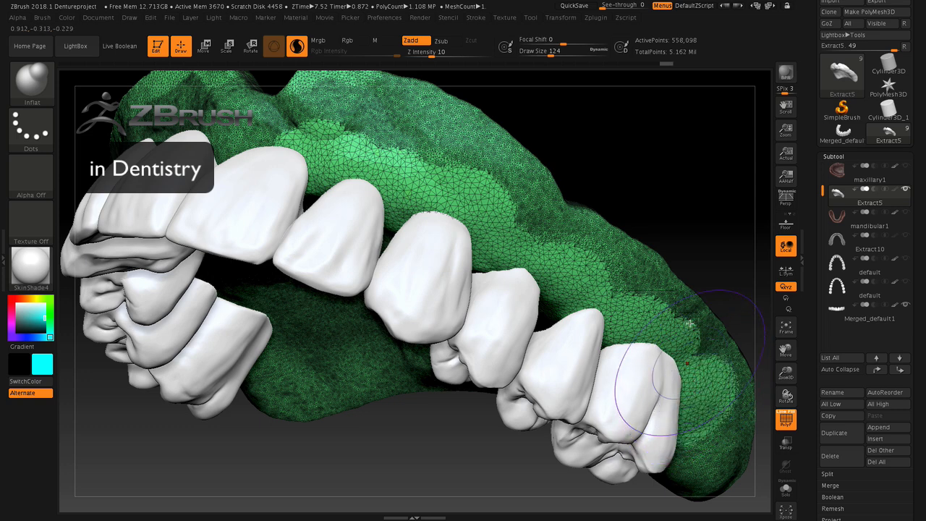
drag(680, 174, 636, 232)
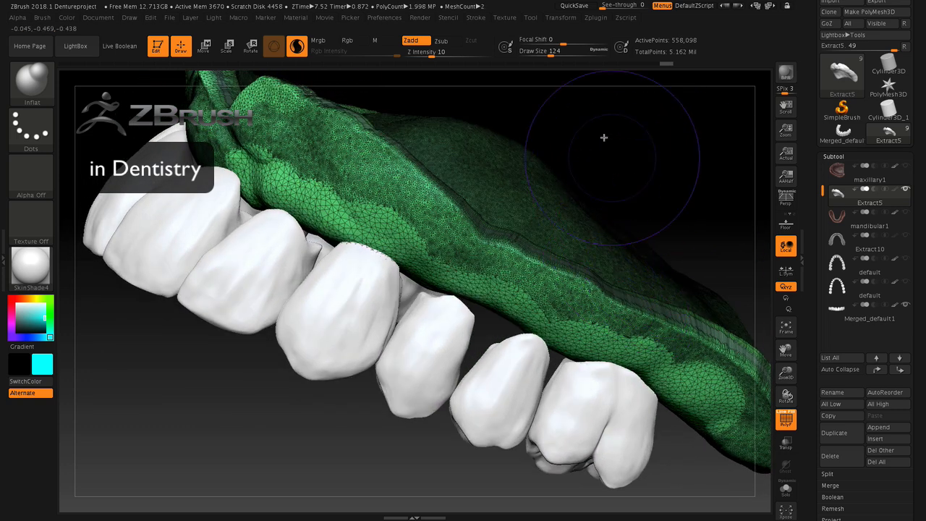
Step: Inflate the gum margin above the canine, premolars and molars with the Inflat brush at draw size 54
drag(546, 54, 539, 54)
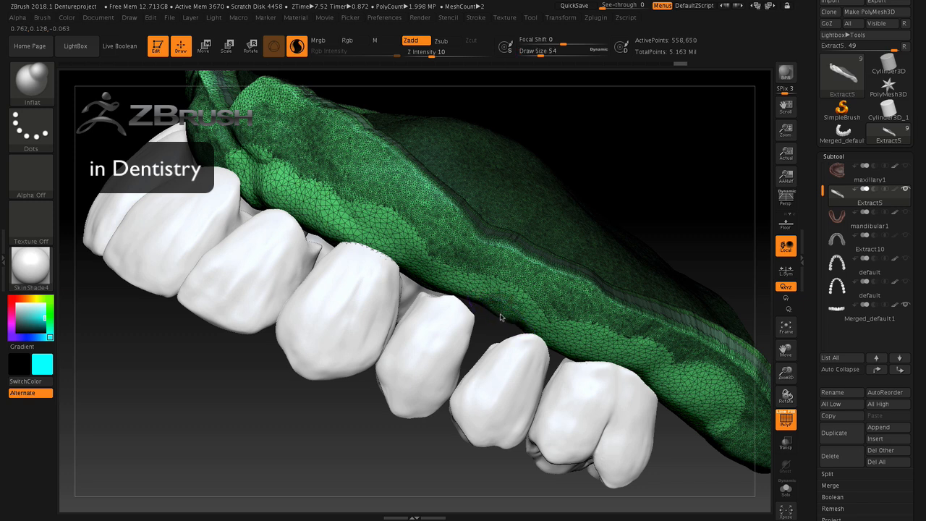
mouse_move(476, 302)
mouse_down()
mouse_move(362, 237)
mouse_move(324, 236)
mouse_up()
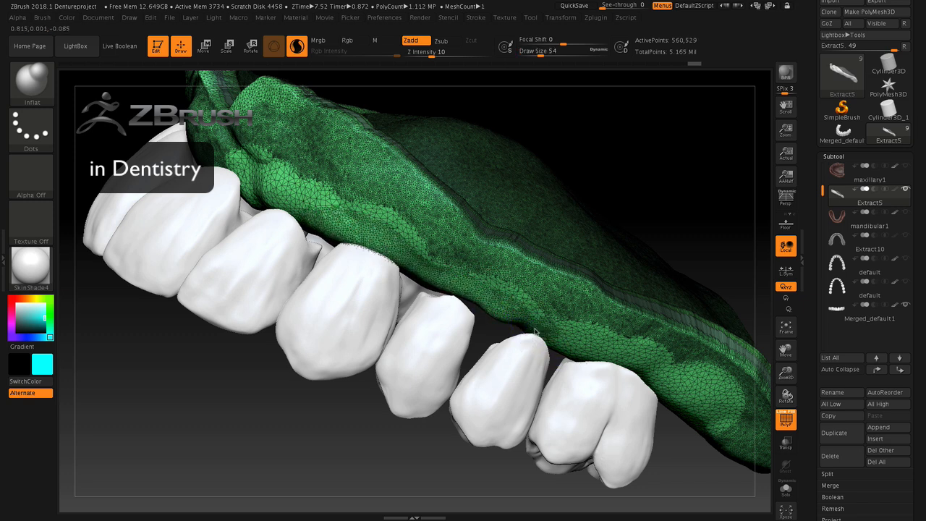
mouse_move(563, 347)
mouse_down()
mouse_move(609, 360)
mouse_move(659, 393)
mouse_up()
mouse_move(606, 362)
mouse_down()
mouse_move(557, 325)
mouse_move(404, 267)
mouse_up()
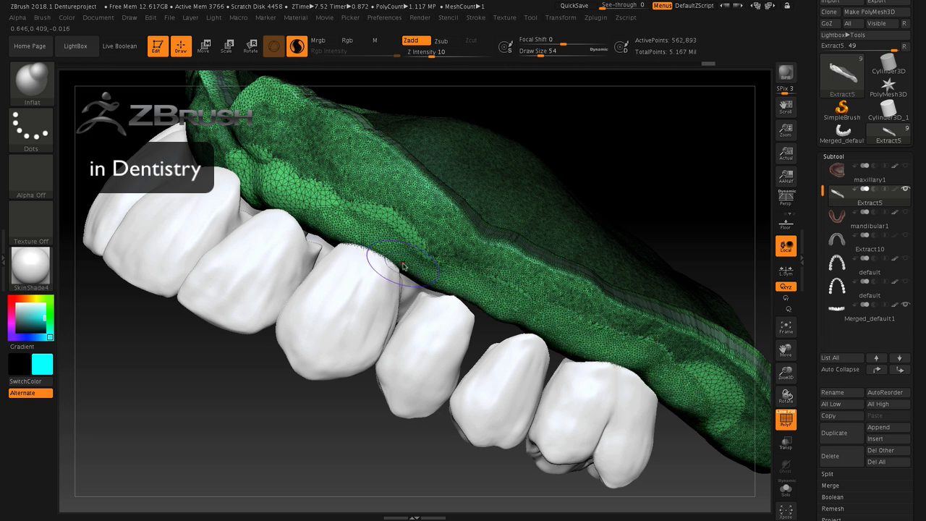
Step: Inflate the gum around the tooth necks along the arch with the Inflat brush at Z intensity 30 and draw size 97
drag(345, 442, 923, 357)
drag(785, 374, 735, 377)
drag(685, 415, 703, 427)
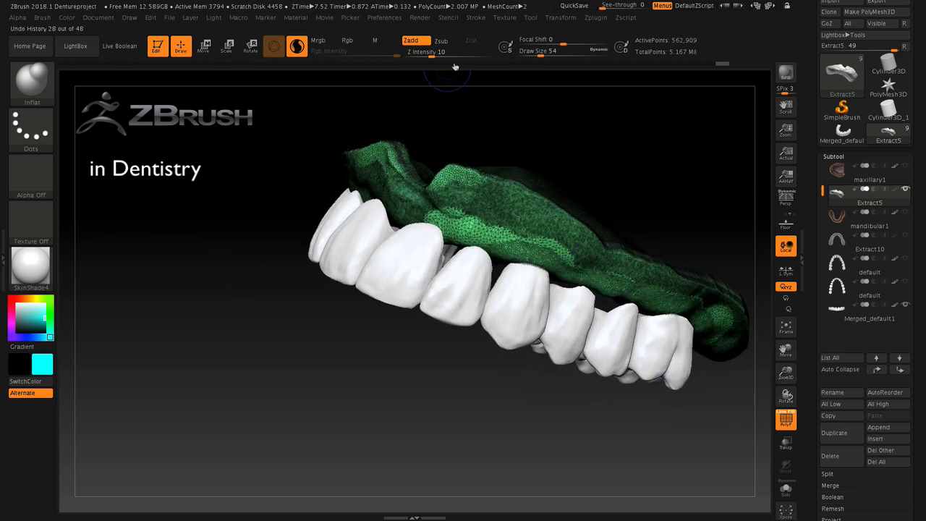
drag(431, 55, 450, 54)
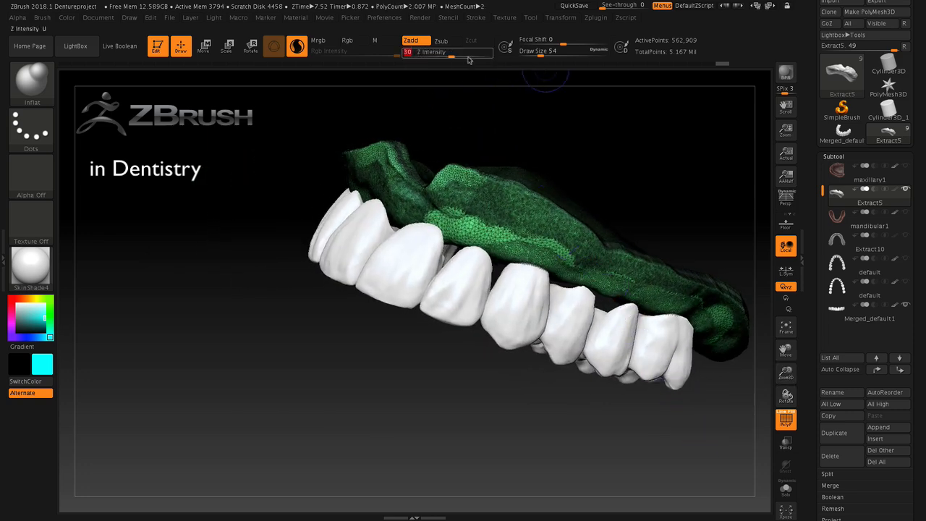
drag(535, 55, 547, 55)
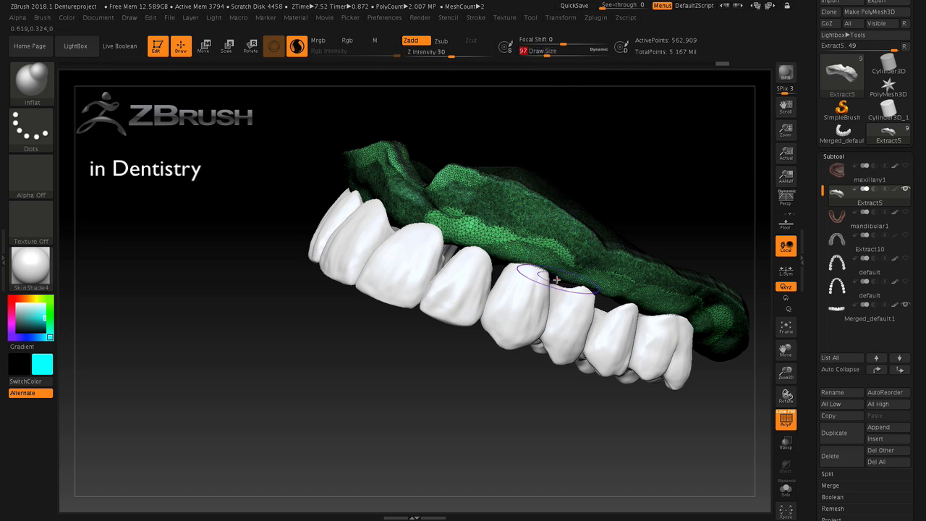
drag(560, 280, 507, 265)
drag(570, 384, 608, 365)
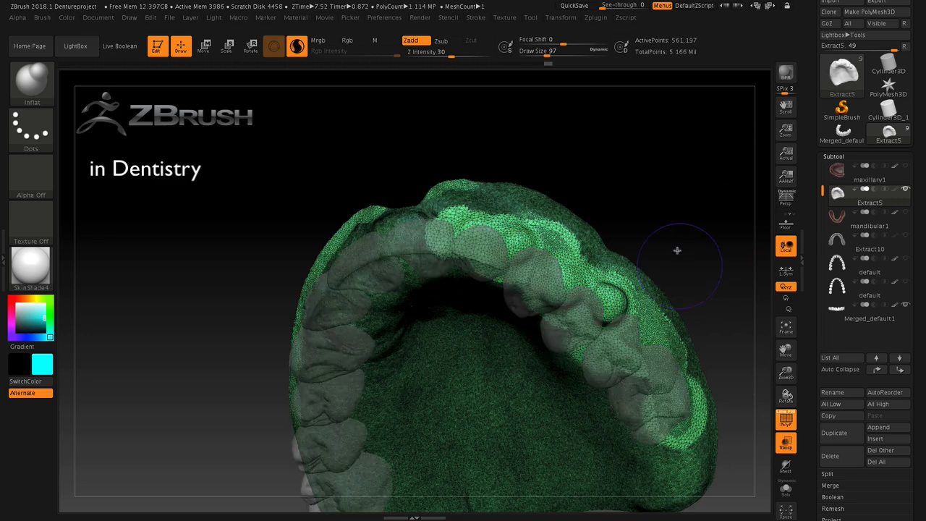
drag(677, 250, 593, 336)
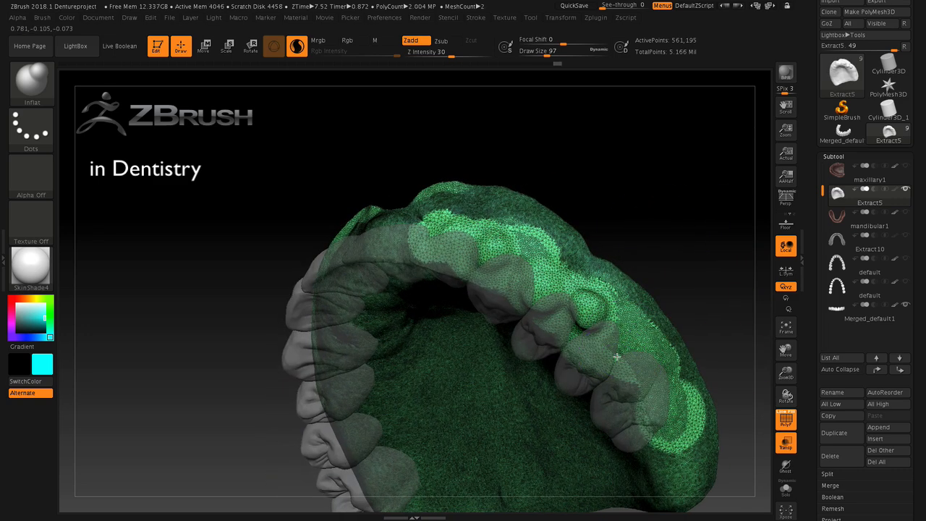
drag(572, 337, 620, 359)
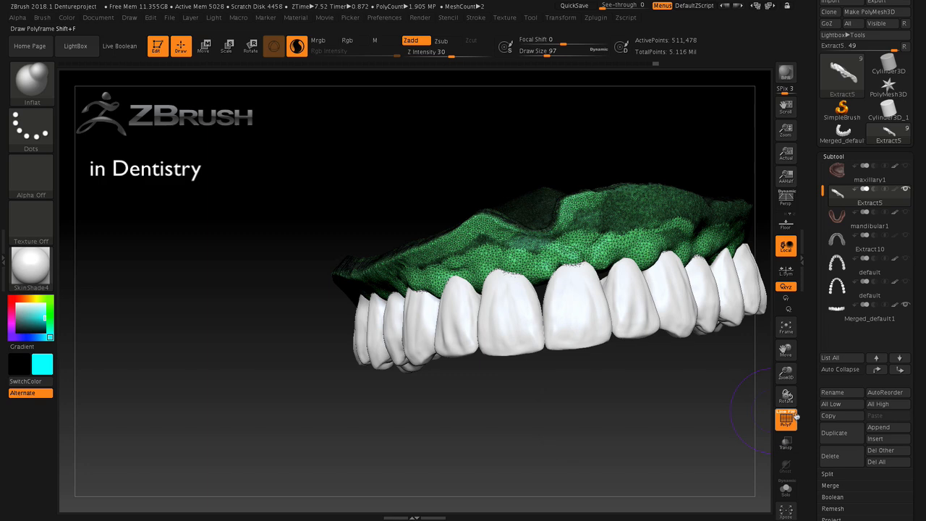
Step: Assign a new polygroup to the Extract5 denture base and hide its wireframe lines
key(ctrl+w)
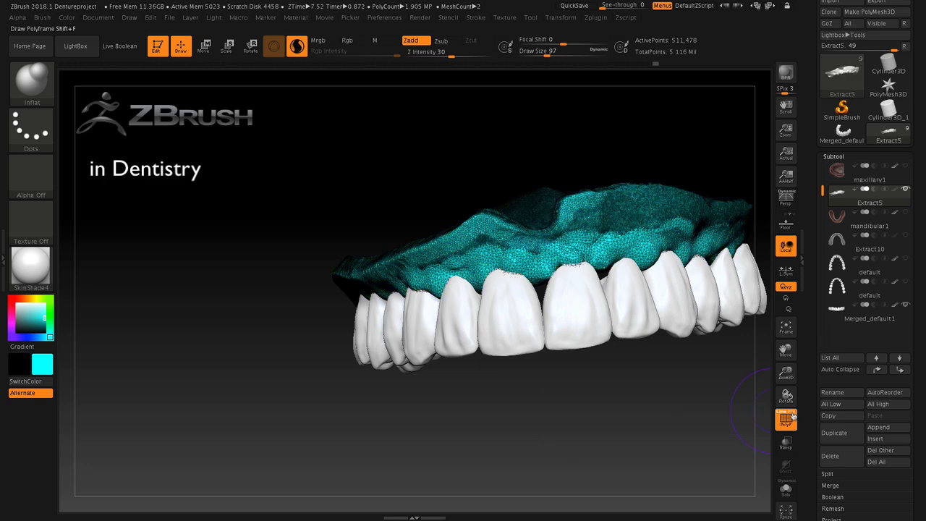
click(779, 415)
drag(701, 421, 723, 406)
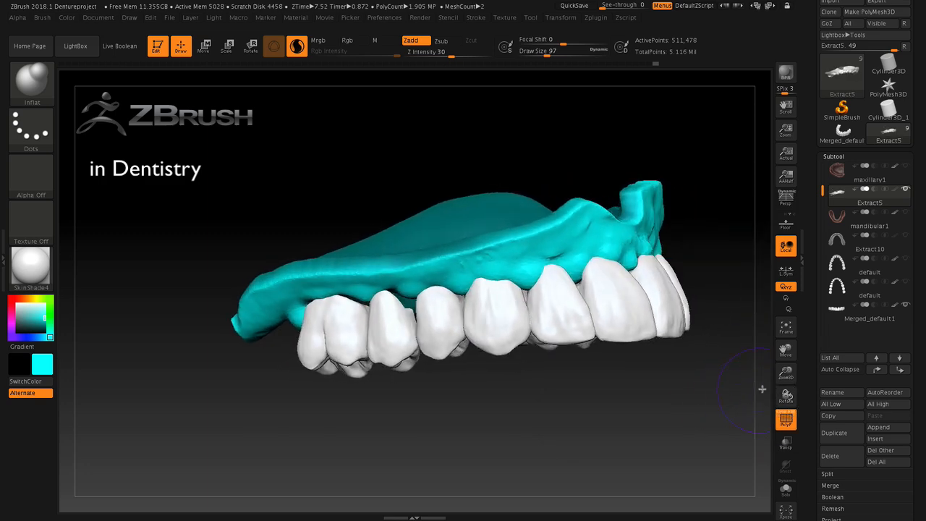
drag(785, 352, 687, 405)
drag(492, 427, 465, 379)
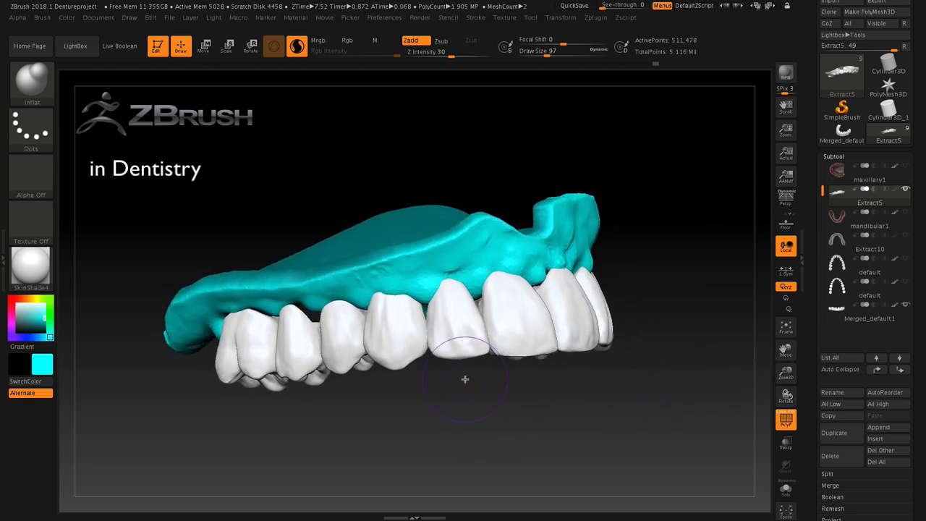
Step: Pull the gum down between the canine and incisors with the Move Elastic brush at draw size 145
click(32, 79)
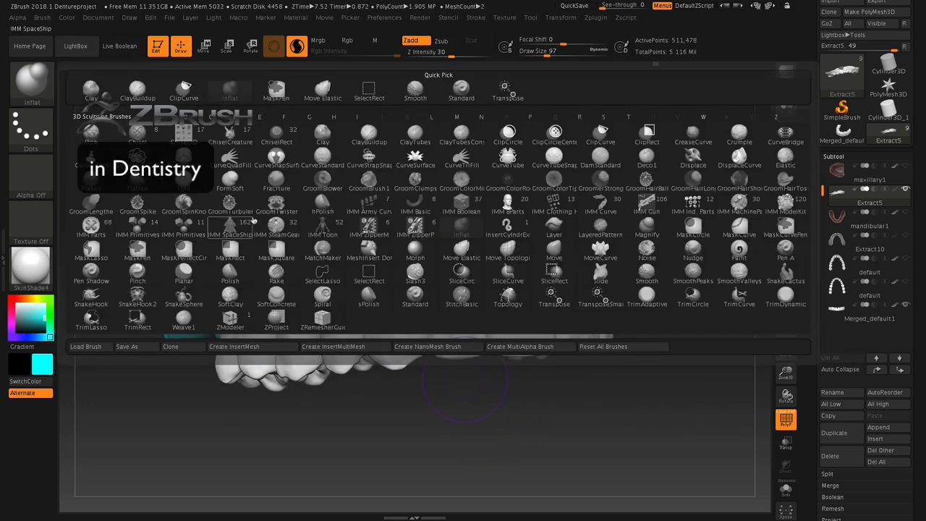
click(323, 93)
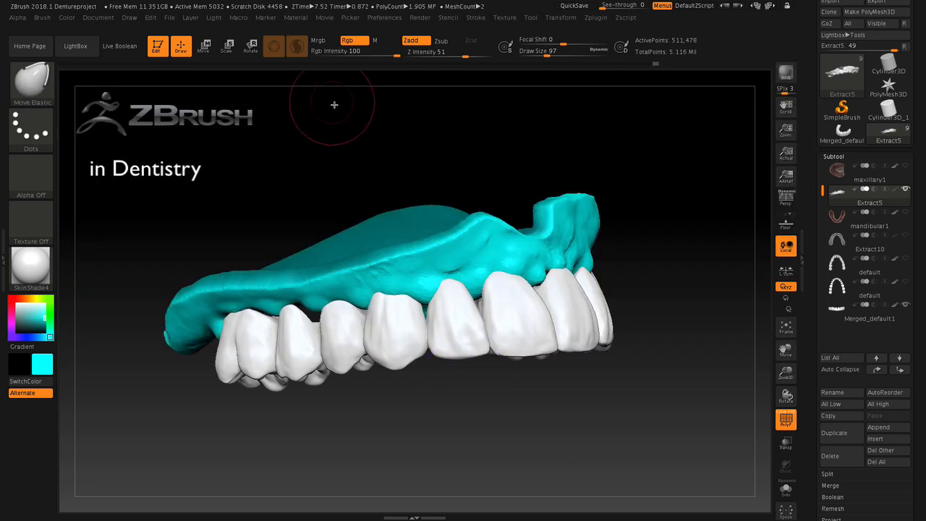
drag(548, 53, 553, 53)
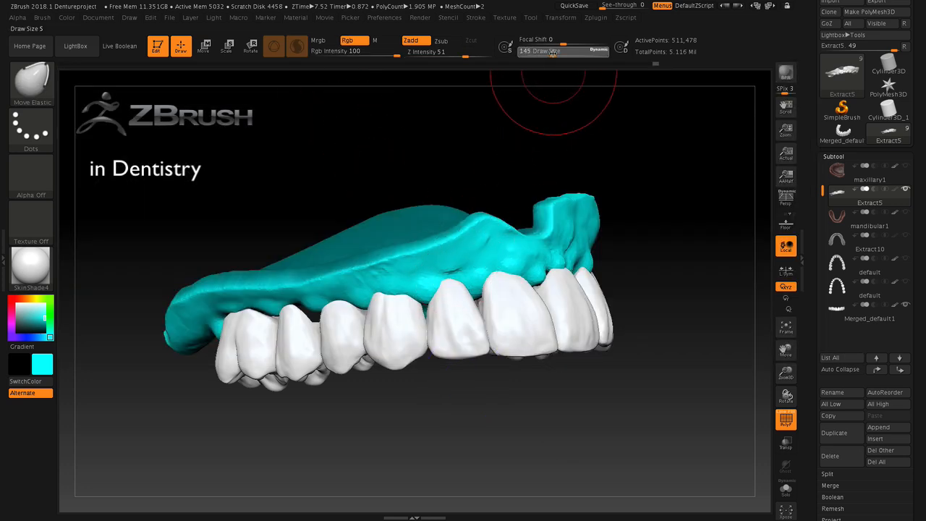
drag(425, 298, 427, 316)
drag(479, 292, 480, 309)
drag(437, 427, 505, 427)
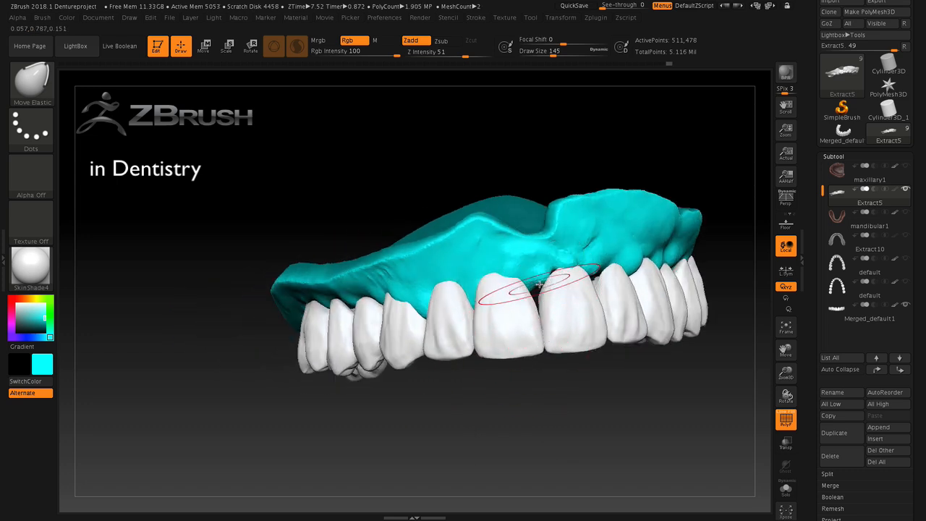
drag(539, 281, 541, 299)
drag(595, 270, 600, 285)
Step: Pull the outer gum down between the canines, premolars and molars on both sides with the Move Elastic brush
drag(579, 418, 596, 395)
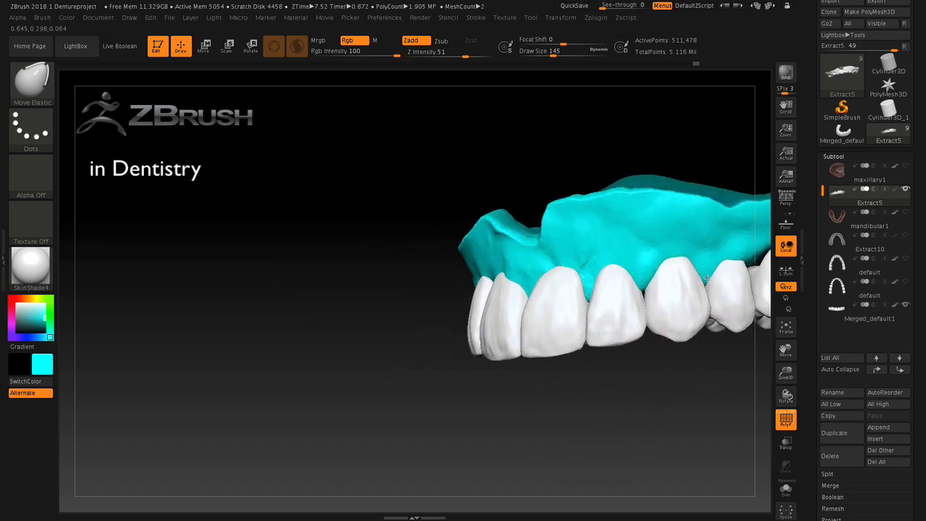
drag(785, 354, 598, 385)
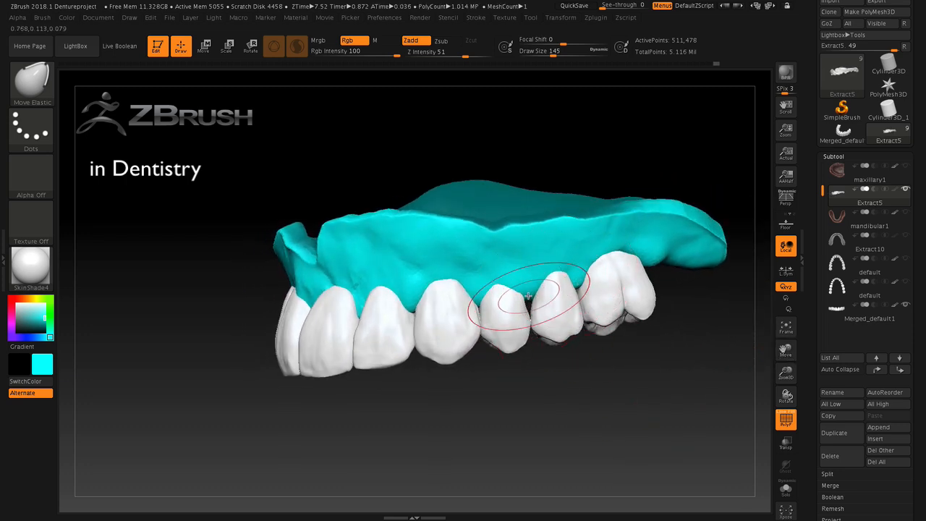
mouse_move(618, 383)
mouse_down()
mouse_move(581, 403)
mouse_move(600, 355)
mouse_up()
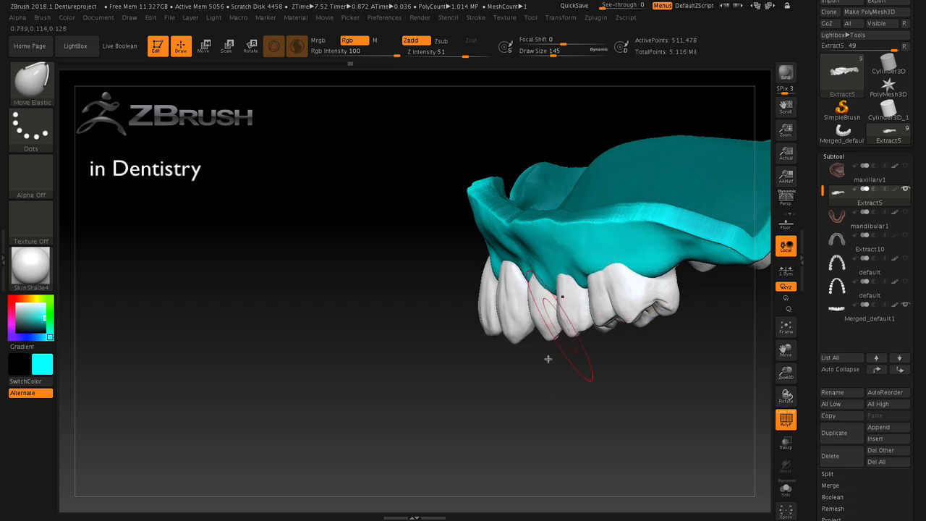
mouse_move(548, 359)
mouse_down()
mouse_move(595, 376)
mouse_move(591, 384)
mouse_move(637, 379)
mouse_up()
drag(449, 385, 524, 387)
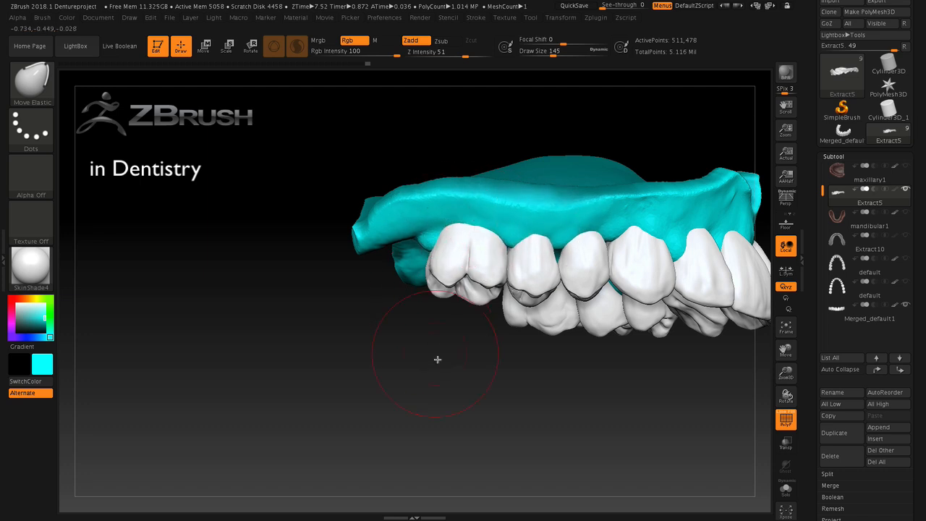
drag(437, 359, 480, 274)
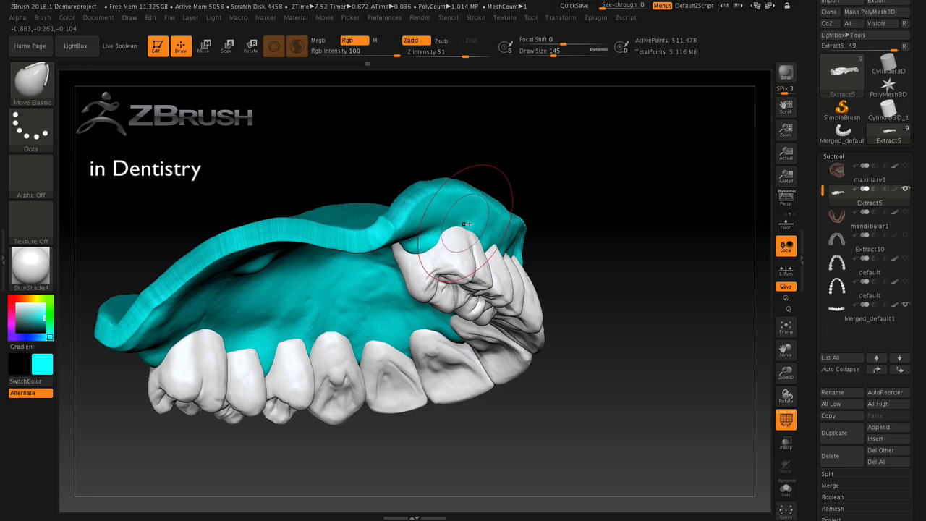
Step: Shape the palatal gum toward the inner necks of the front and back teeth with the Move Elastic brush
mouse_move(605, 212)
mouse_down()
mouse_move(581, 227)
mouse_move(601, 202)
mouse_move(594, 187)
mouse_move(573, 205)
mouse_move(582, 206)
mouse_up()
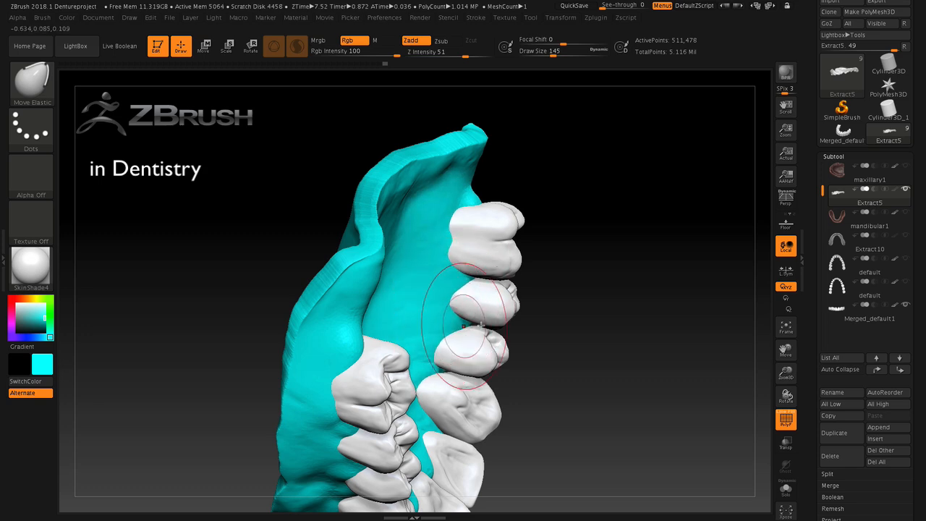
drag(579, 336, 479, 334)
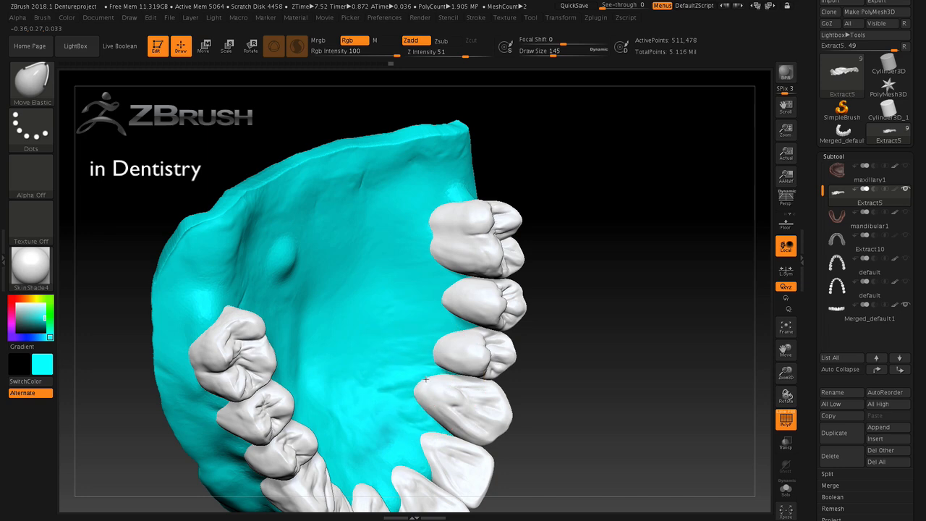
mouse_move(590, 330)
mouse_down()
mouse_move(554, 343)
mouse_move(572, 339)
mouse_up()
mouse_move(769, 355)
mouse_down()
mouse_move(658, 391)
mouse_move(671, 366)
mouse_move(632, 424)
mouse_up()
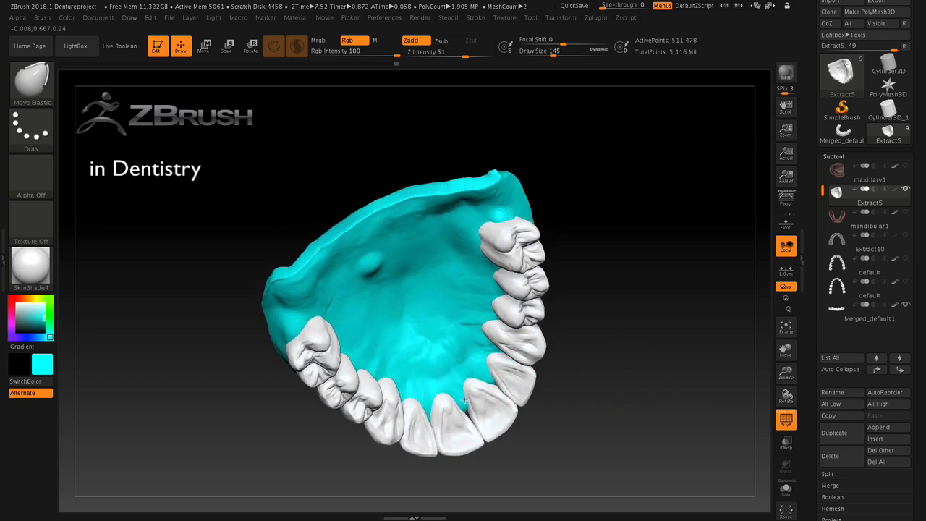
drag(464, 400, 463, 401)
mouse_move(628, 398)
mouse_down()
mouse_move(565, 402)
mouse_move(556, 416)
mouse_up()
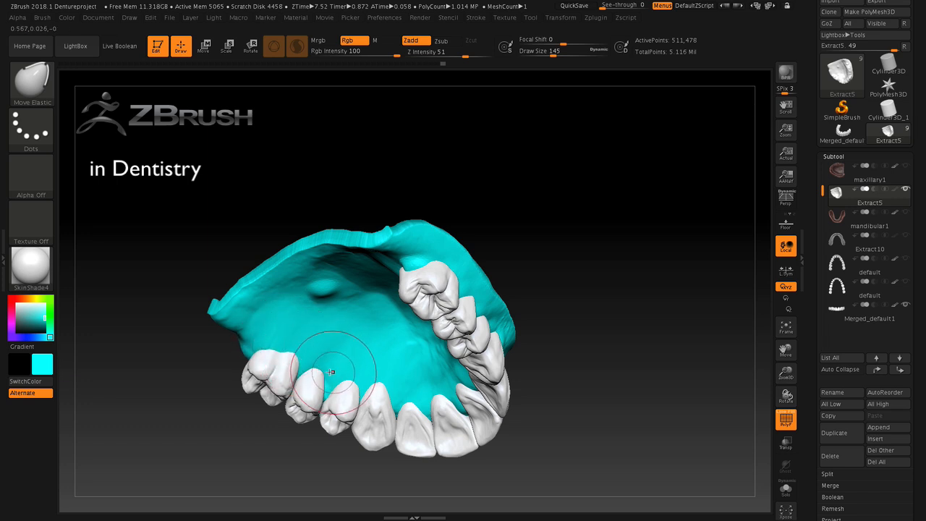
Step: Show the wireframe on the denture base to examine the mesh along the gum margin, and hide it again
mouse_move(590, 372)
mouse_down()
mouse_move(601, 347)
mouse_move(604, 364)
mouse_move(562, 389)
mouse_move(571, 371)
mouse_move(548, 411)
mouse_move(539, 389)
mouse_move(504, 385)
mouse_move(506, 369)
mouse_move(575, 368)
mouse_up()
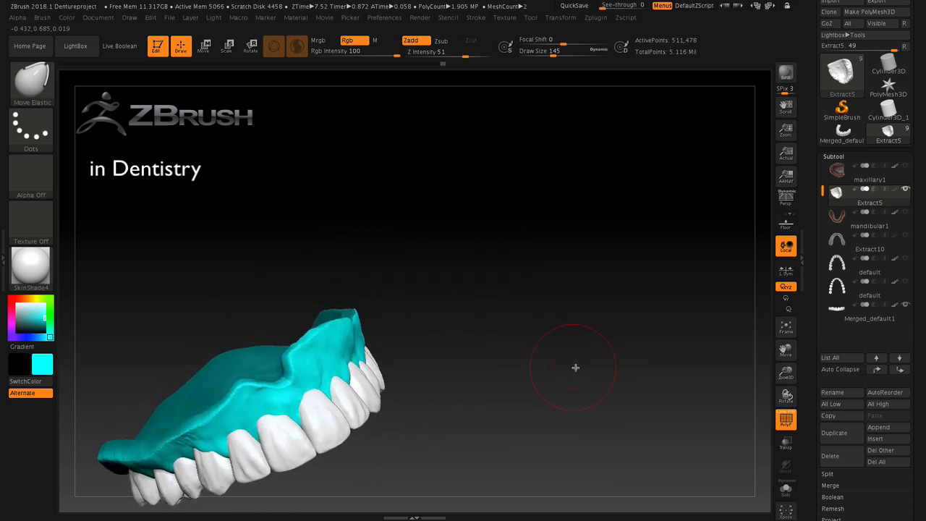
drag(787, 349, 898, 287)
drag(625, 428, 717, 416)
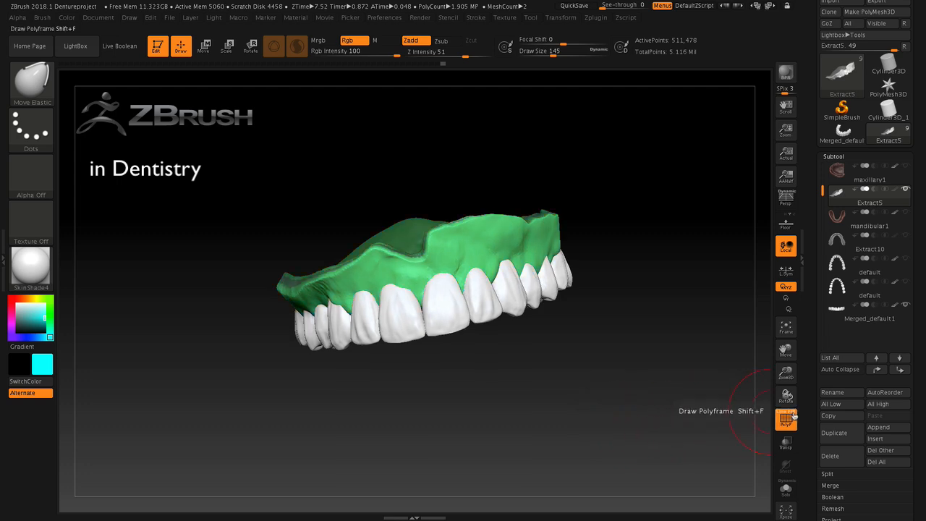
click(794, 416)
mouse_move(704, 424)
mouse_down()
mouse_move(637, 420)
mouse_move(651, 420)
mouse_move(644, 413)
mouse_move(618, 422)
mouse_move(636, 427)
mouse_up()
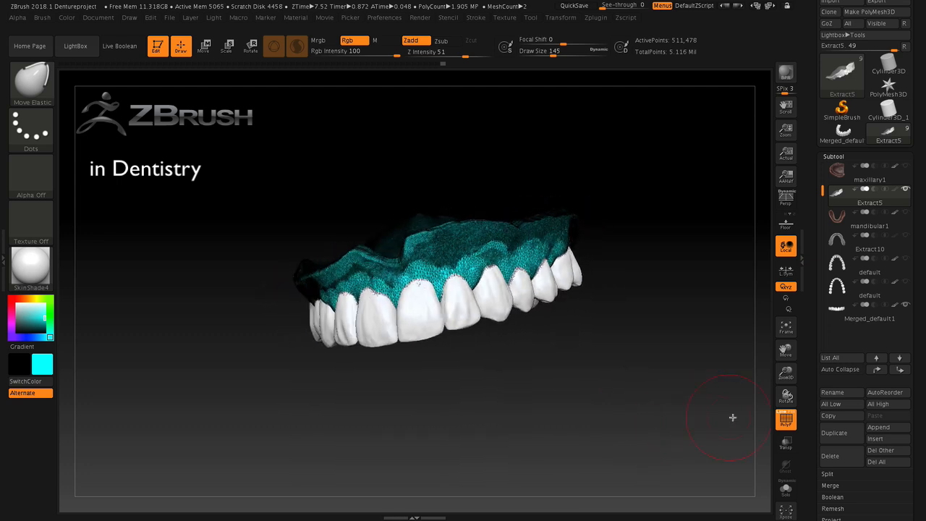
click(785, 418)
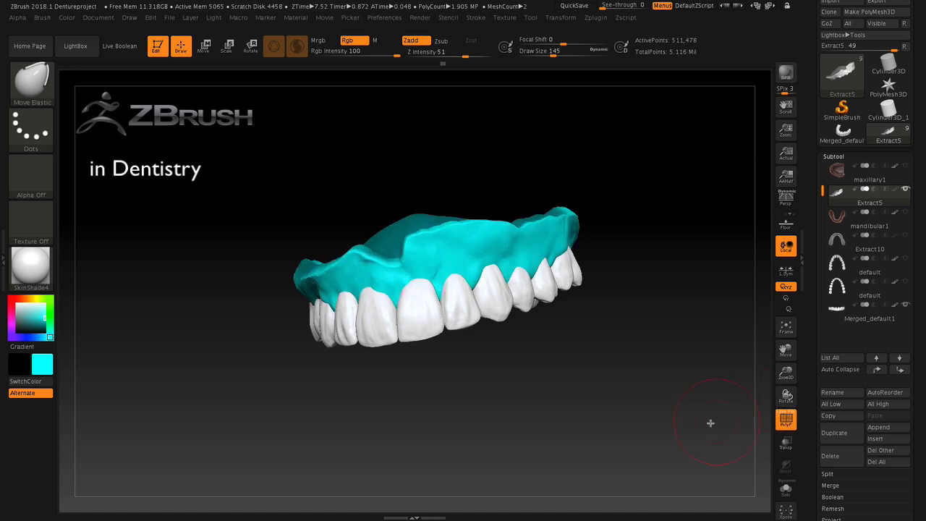
Step: Build up the gum contour above the canine and lateral incisor with the ClayBuildup brush at draw size 33
drag(710, 423, 677, 420)
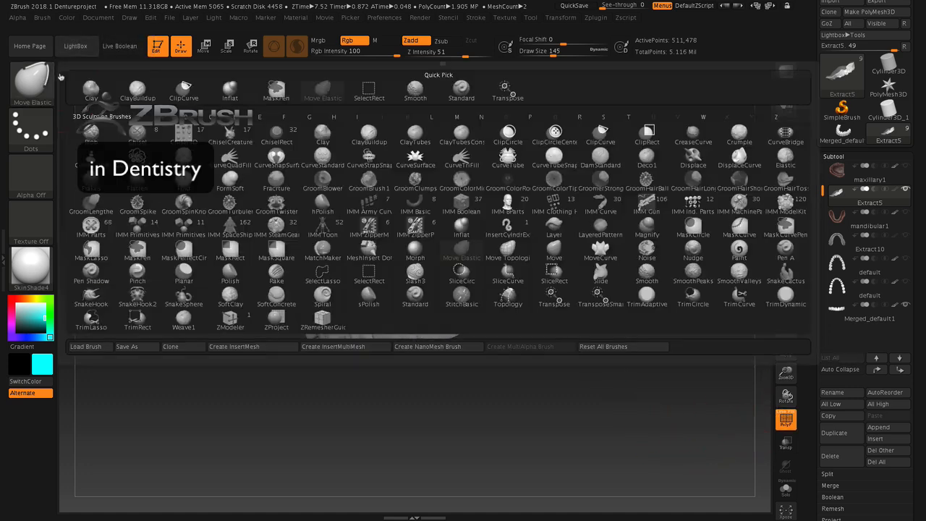
click(31, 81)
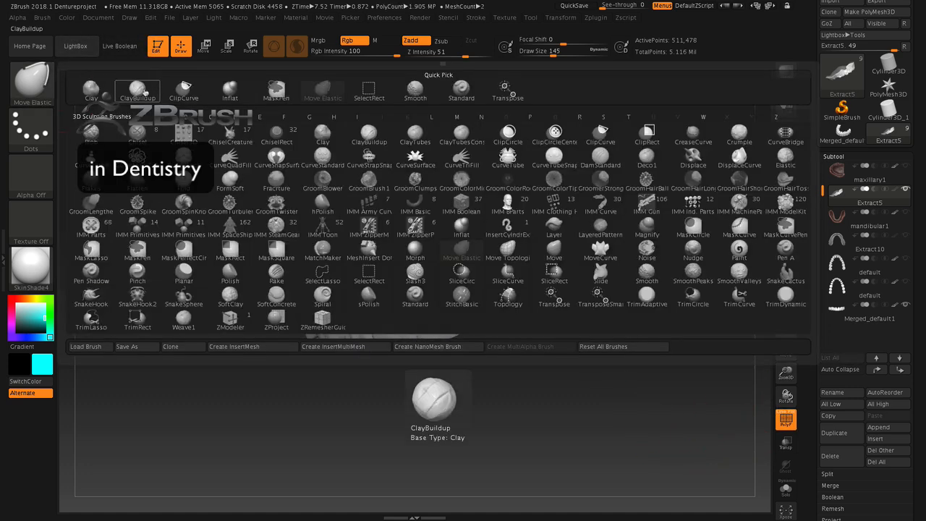
click(137, 90)
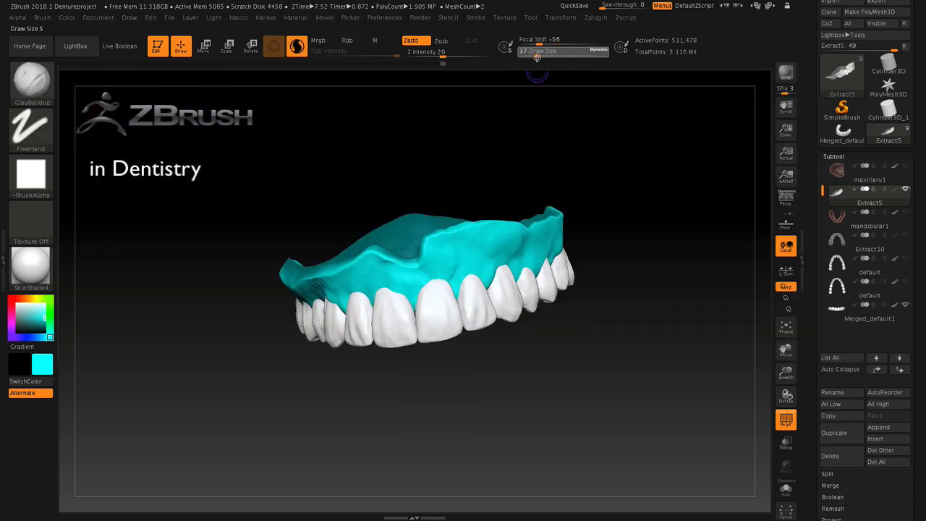
drag(535, 59, 537, 60)
drag(789, 376, 785, 415)
drag(655, 409, 452, 286)
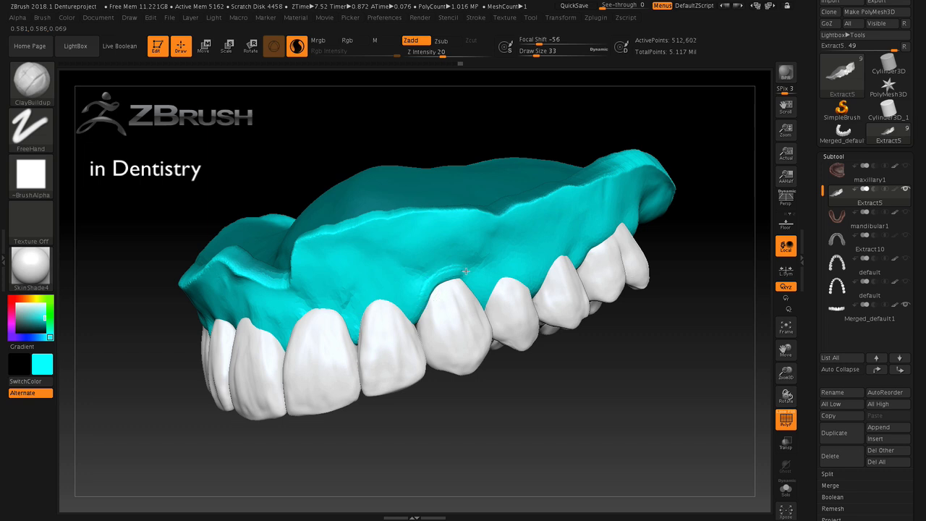
drag(538, 411, 523, 418)
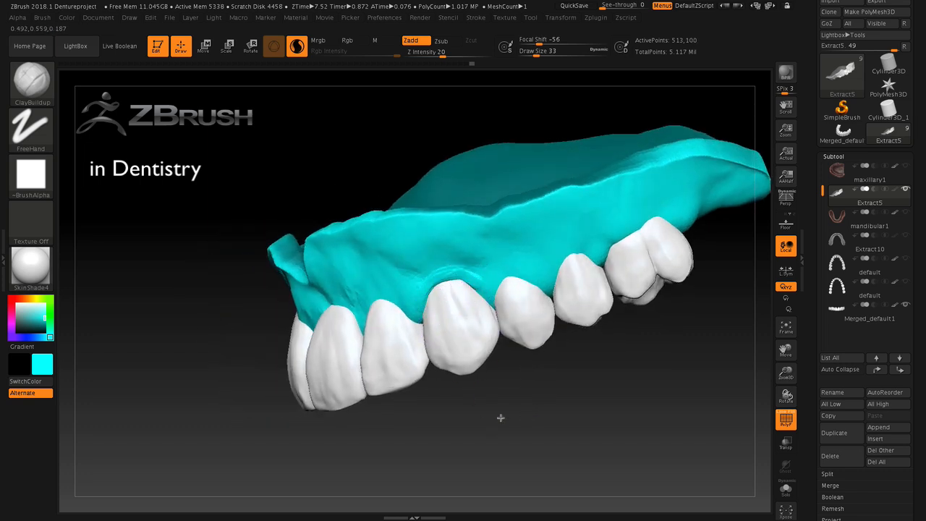
drag(500, 420, 415, 303)
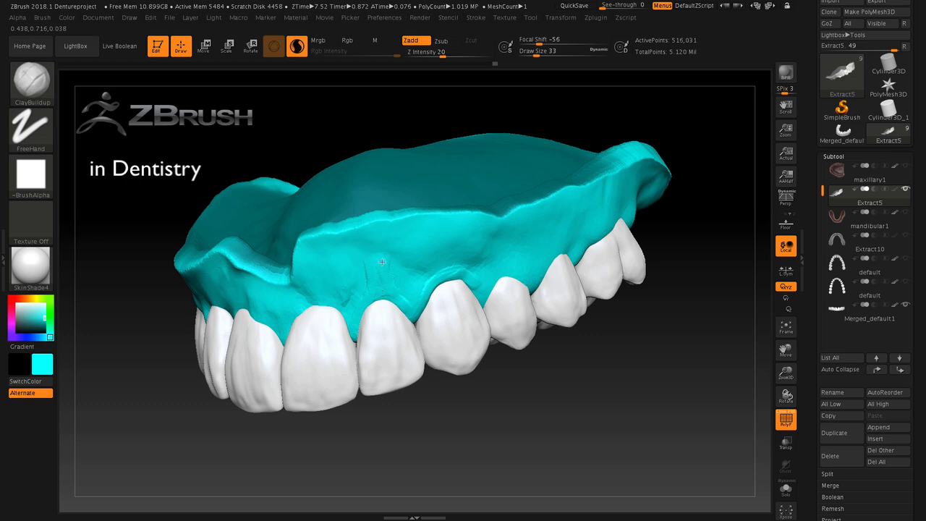
Step: Build up the gum around the patient's left canine, from the lateral incisor to the first premolar, with the ClayBuildup brush
drag(400, 293, 436, 272)
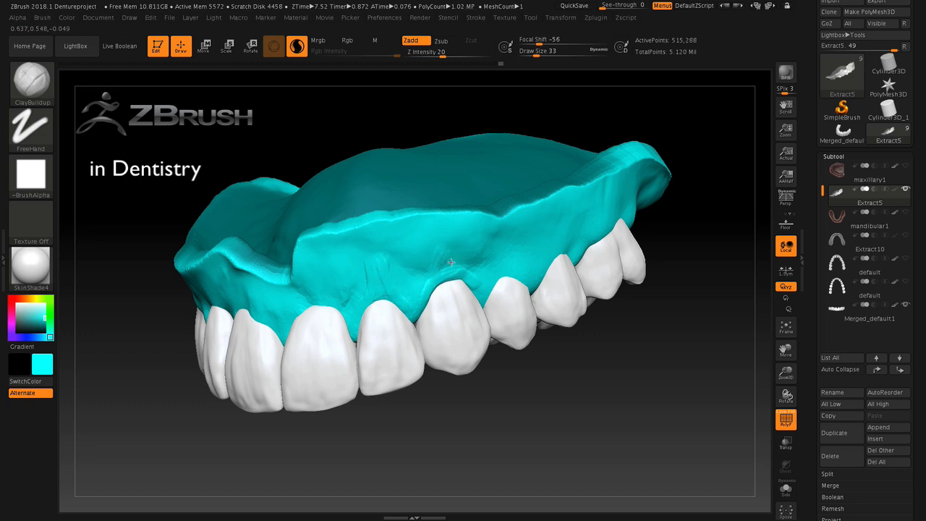
mouse_move(428, 238)
mouse_down()
mouse_move(453, 259)
mouse_move(416, 305)
mouse_up()
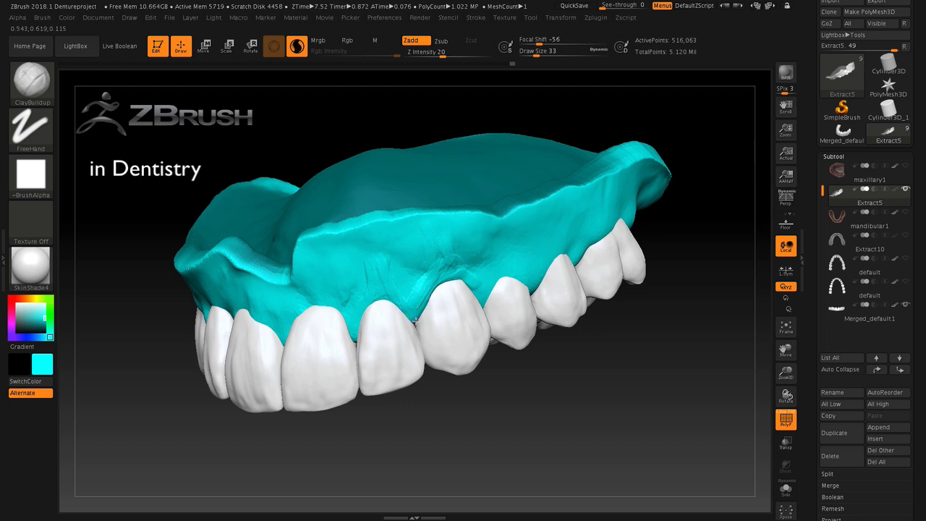
drag(479, 414, 471, 398)
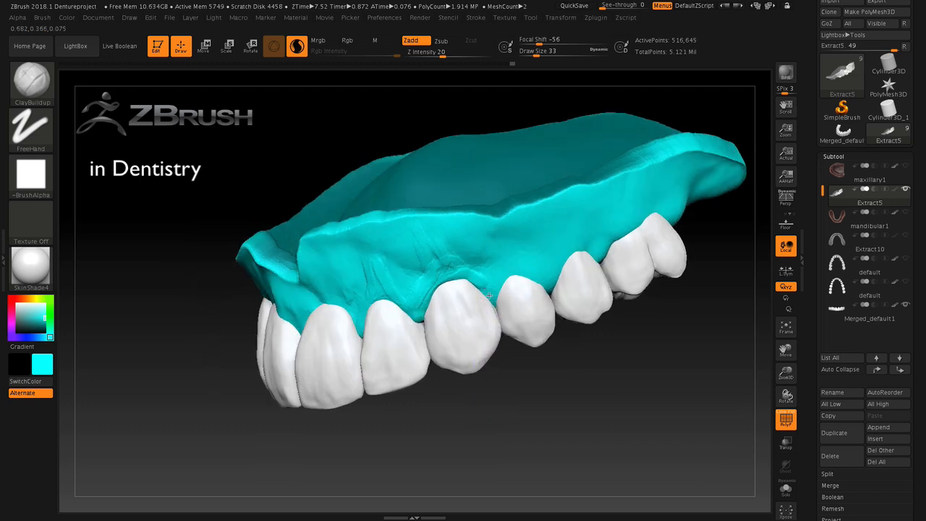
drag(489, 295, 494, 299)
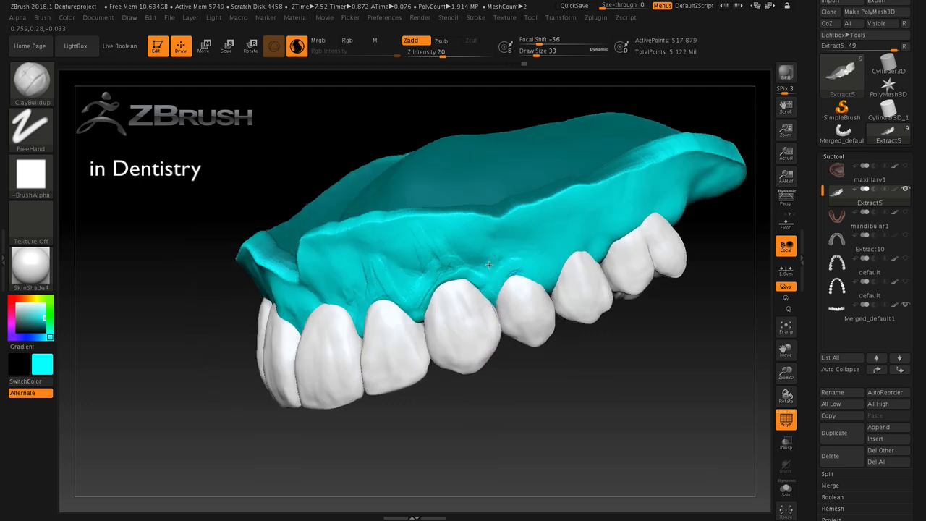
mouse_move(489, 266)
mouse_down()
mouse_move(445, 254)
mouse_move(397, 268)
mouse_up()
Step: Build up the gum above the patient's left central incisor and toward the lateral incisor with the ClayBuildup brush
drag(419, 415, 511, 421)
drag(341, 305, 300, 306)
mouse_move(440, 413)
mouse_down()
mouse_move(310, 306)
mouse_move(281, 327)
mouse_up()
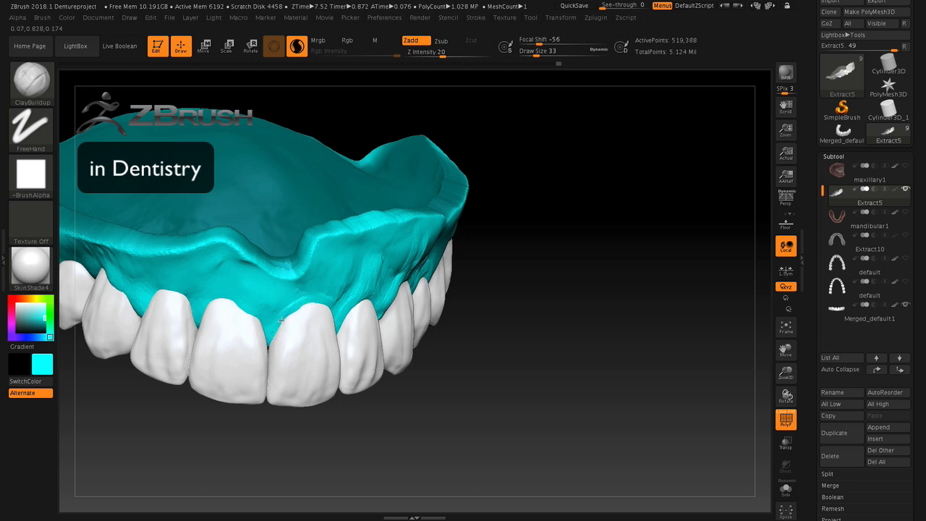
drag(312, 298, 322, 262)
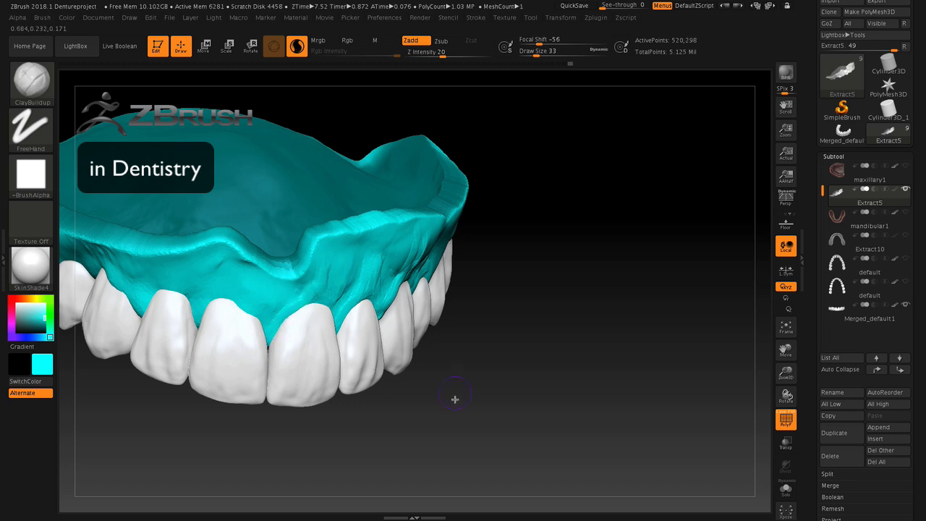
drag(455, 400, 332, 385)
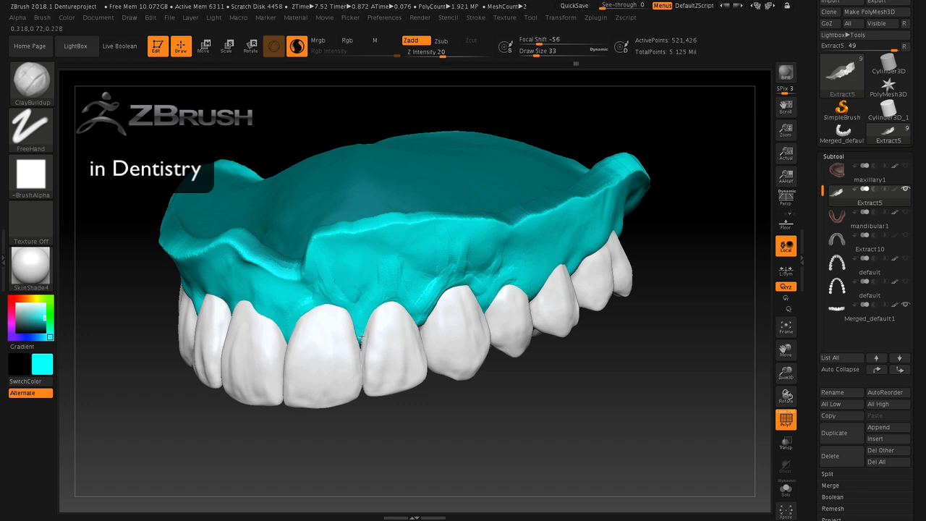
drag(463, 397, 434, 326)
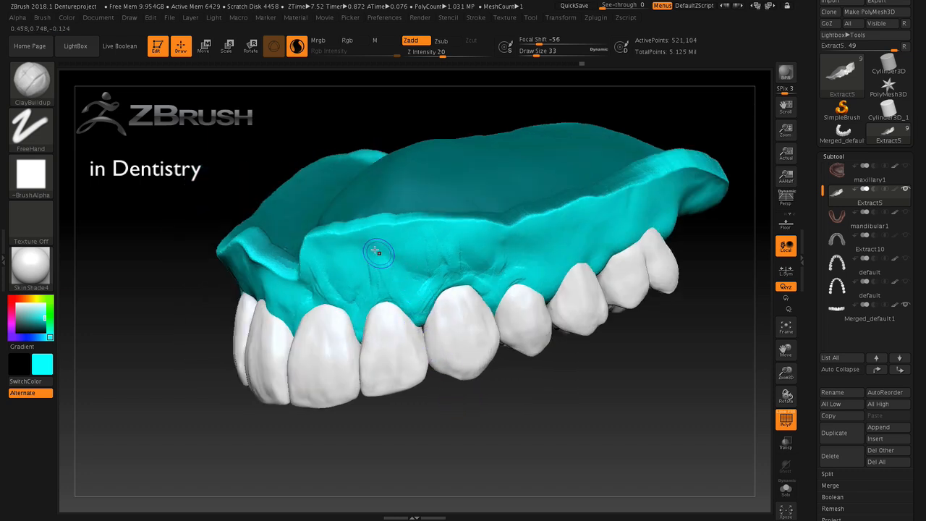
drag(347, 268, 351, 320)
Step: Shape the gum margin above the patient's left first premolar and add root contours above the lateral incisor and canine
drag(508, 422, 473, 300)
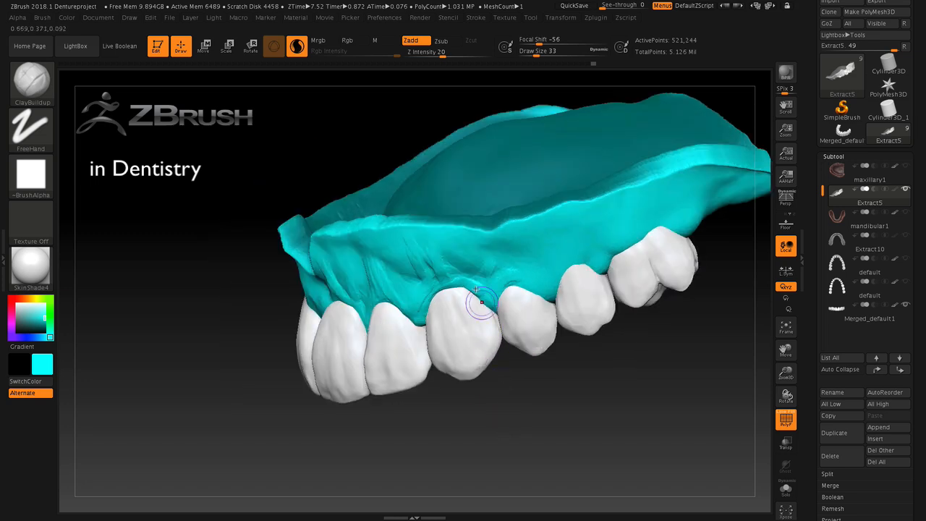
drag(535, 279, 527, 289)
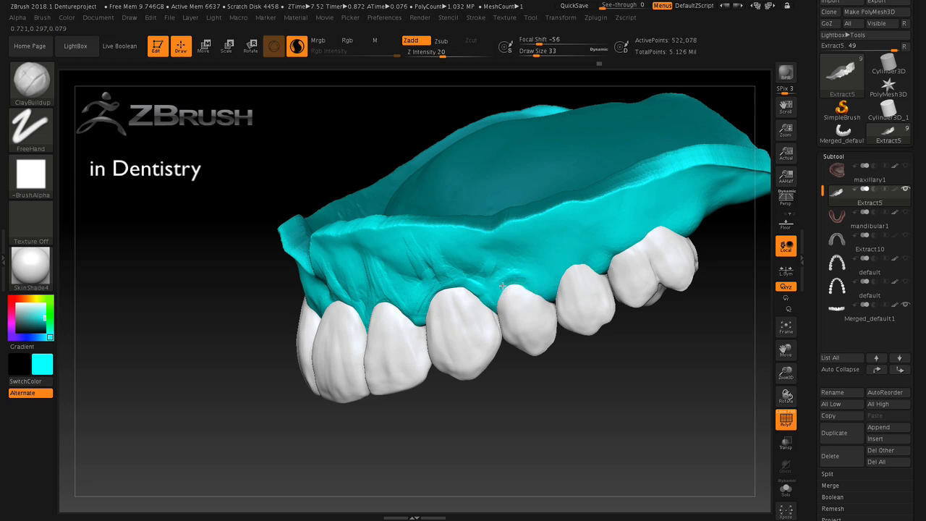
drag(502, 295, 526, 288)
drag(527, 419, 473, 386)
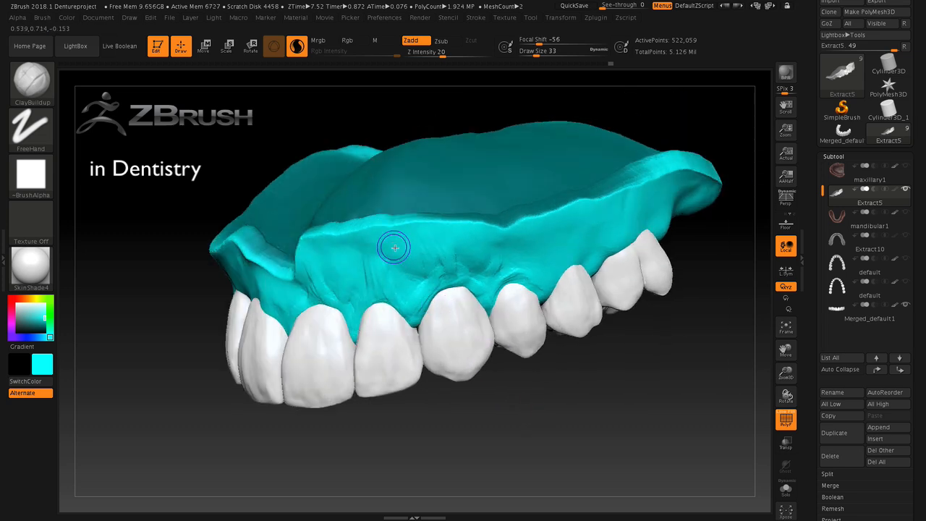
mouse_move(400, 249)
mouse_down()
mouse_move(407, 279)
mouse_move(394, 258)
mouse_up()
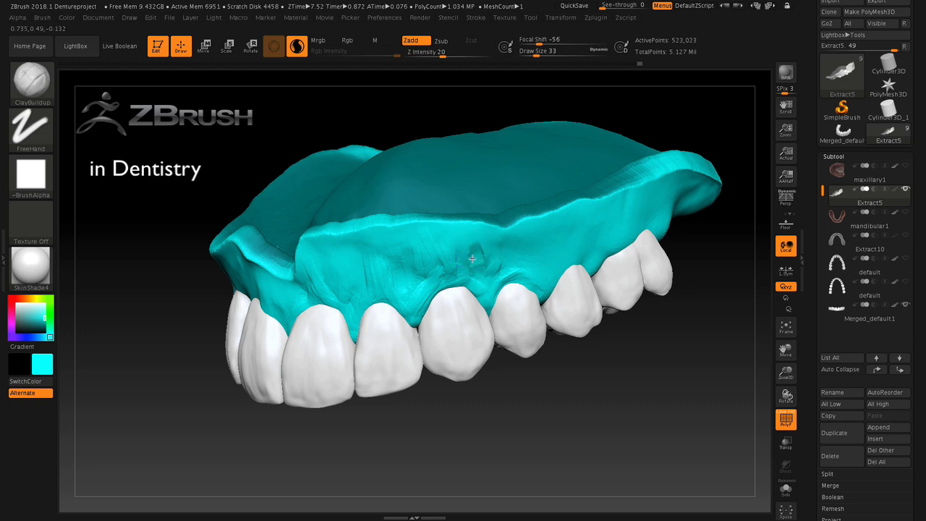
drag(483, 278, 486, 288)
Step: Build up a vertical gum ridge at the midline between the two central incisors, below the frenum notch
mouse_move(544, 396)
mouse_down()
mouse_move(369, 264)
mouse_move(353, 274)
mouse_up()
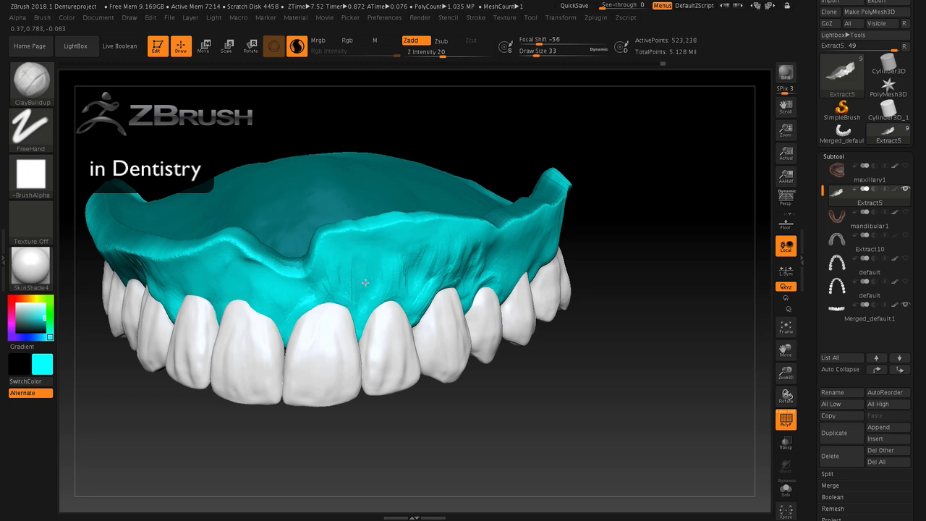
mouse_move(445, 435)
mouse_down()
mouse_move(419, 434)
mouse_move(438, 426)
mouse_move(398, 384)
mouse_move(391, 443)
mouse_up()
mouse_move(294, 290)
mouse_down()
mouse_move(287, 325)
mouse_move(290, 288)
mouse_up()
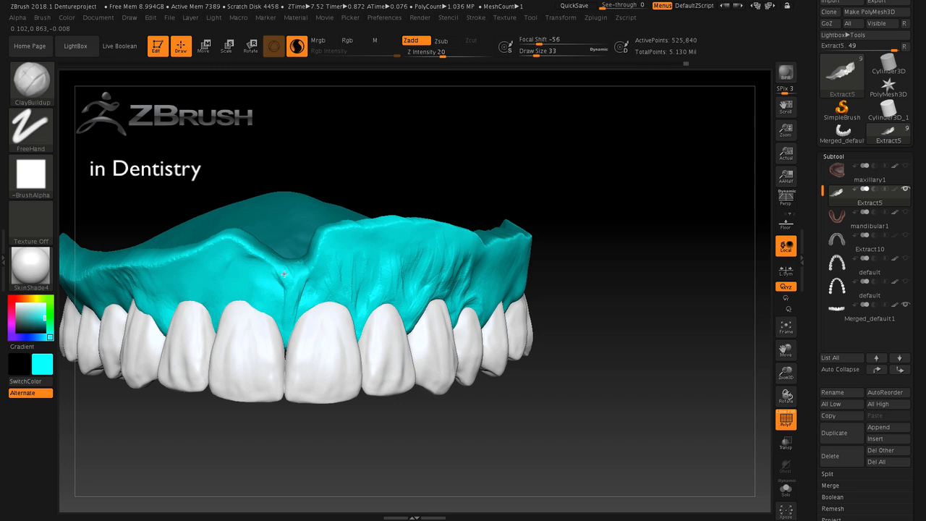
drag(298, 299, 304, 302)
mouse_move(305, 302)
mouse_down()
mouse_move(316, 280)
mouse_move(305, 306)
mouse_up()
drag(272, 275, 266, 270)
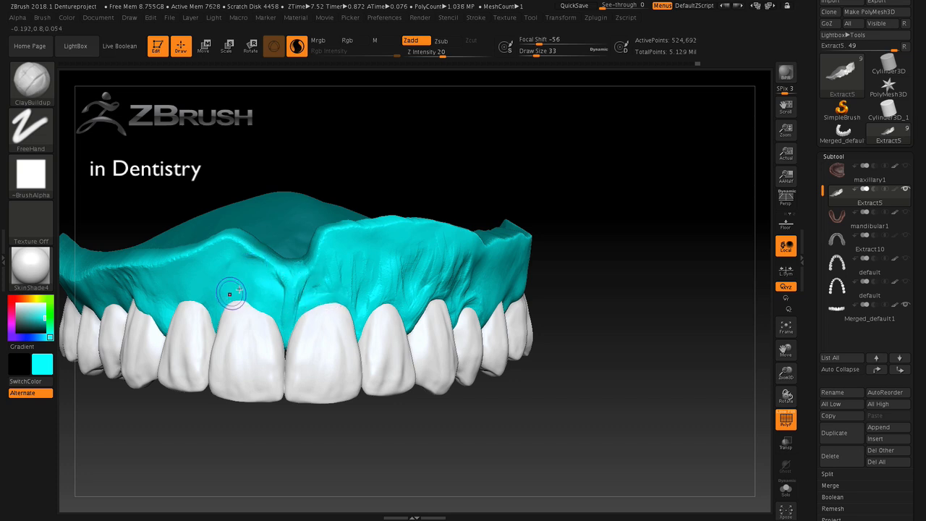
Step: Build up the gum above the patient's right central incisor with the ClayBuildup brush
mouse_move(260, 311)
mouse_down()
mouse_move(251, 297)
mouse_move(279, 318)
mouse_move(248, 293)
mouse_up()
drag(304, 431, 380, 428)
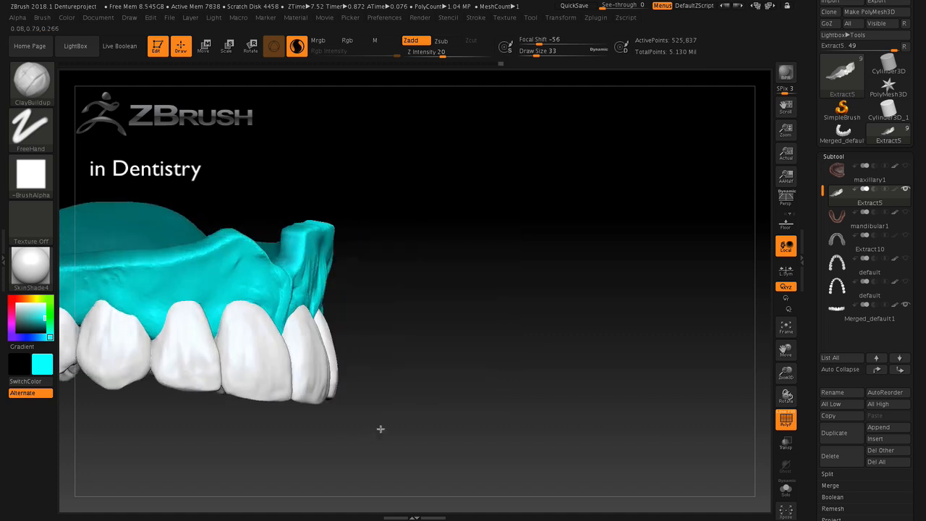
drag(226, 297, 227, 295)
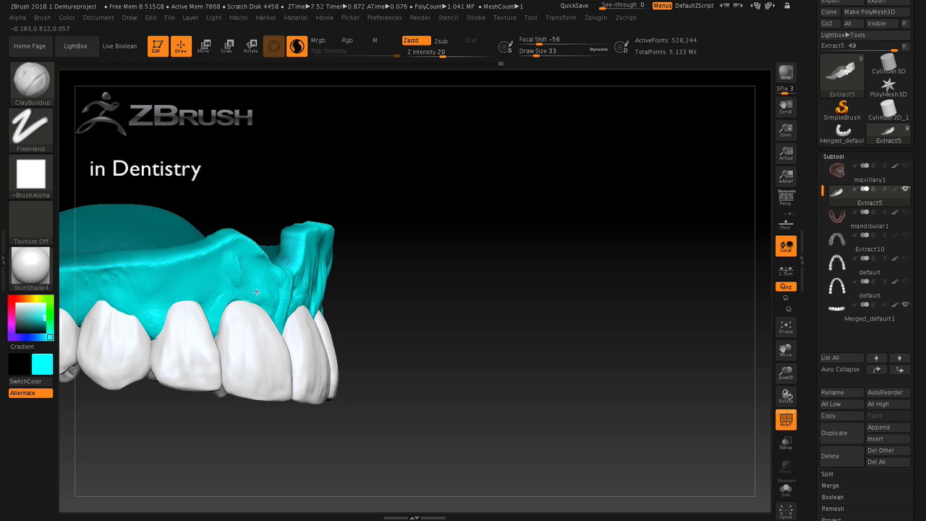
drag(340, 423, 321, 357)
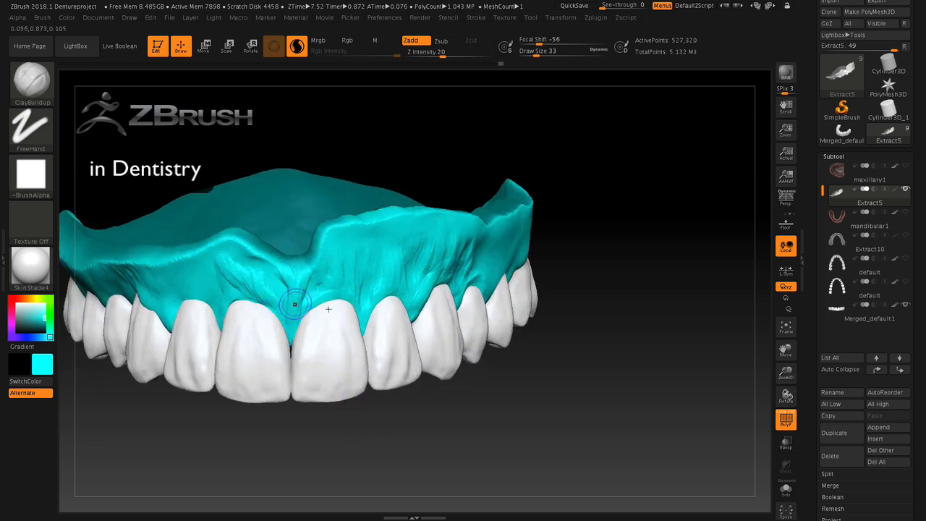
Step: Extend the root contours above the patient's left central incisor, lateral incisor and canine toward the upper border of the base
drag(351, 271, 353, 262)
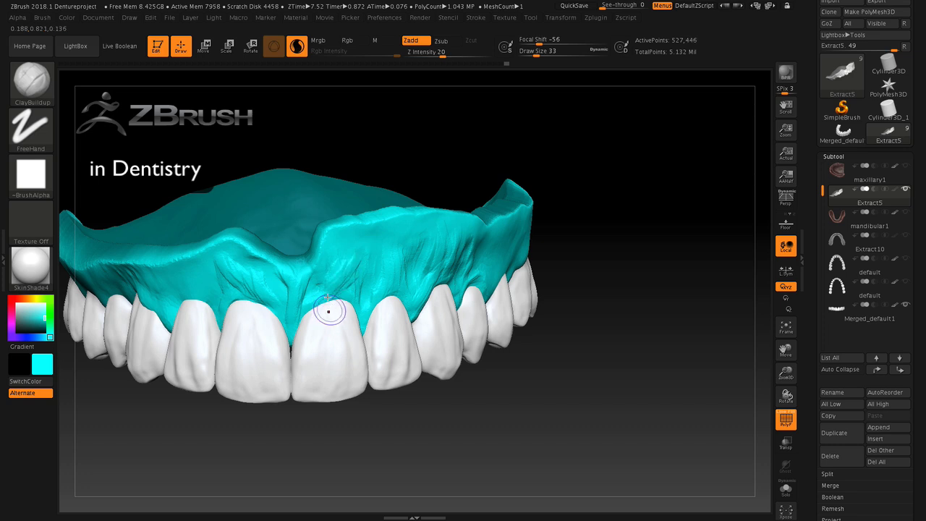
mouse_move(385, 290)
mouse_down()
mouse_move(389, 240)
mouse_move(397, 242)
mouse_up()
mouse_move(333, 250)
mouse_down()
mouse_move(344, 226)
mouse_move(385, 224)
mouse_up()
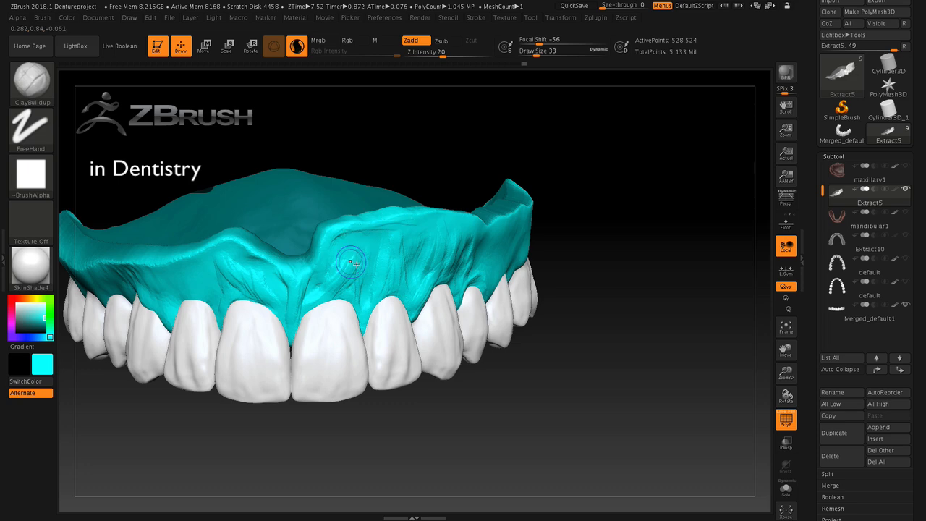
drag(488, 422, 473, 387)
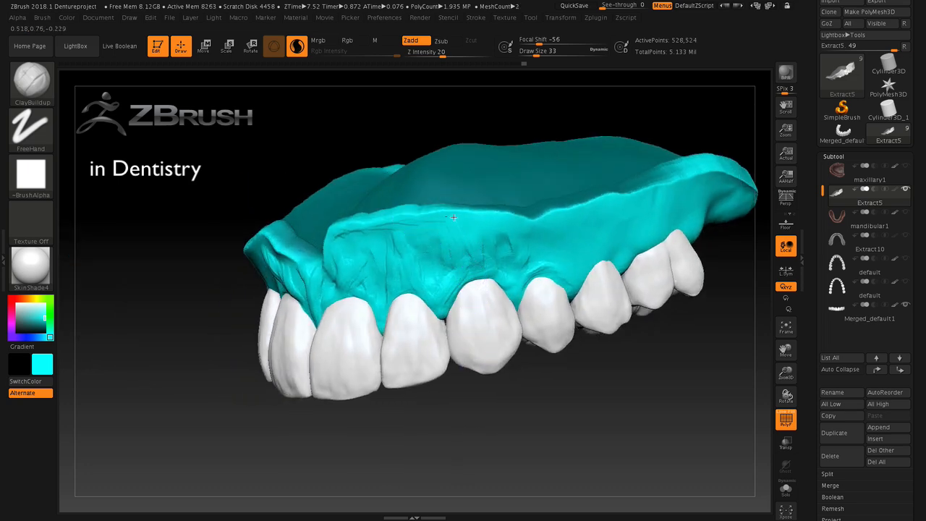
drag(481, 244, 483, 250)
Step: Sculpt root contours above the patient's right lateral and central incisors and refine the gum near the left central incisor
drag(440, 412, 546, 403)
mouse_move(232, 275)
mouse_down()
mouse_move(227, 298)
mouse_move(194, 288)
mouse_move(186, 302)
mouse_up()
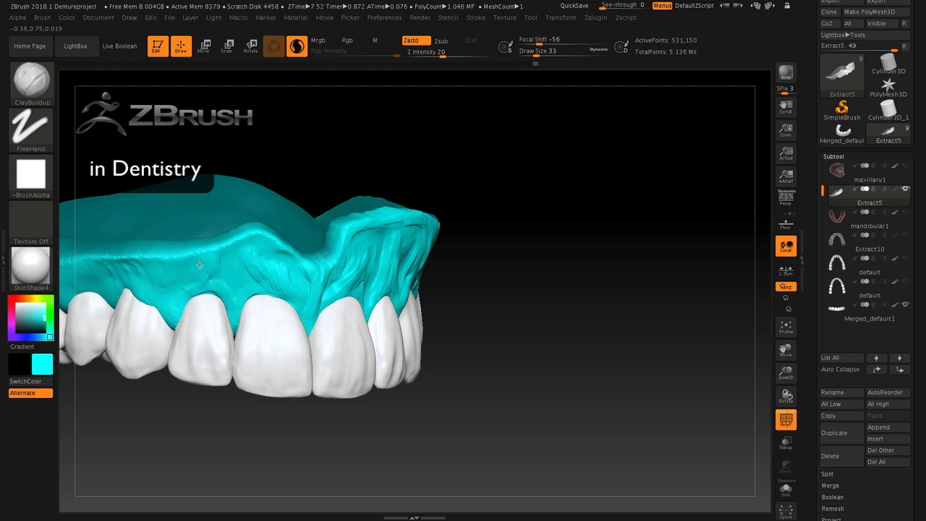
drag(219, 285, 249, 251)
drag(260, 285, 259, 280)
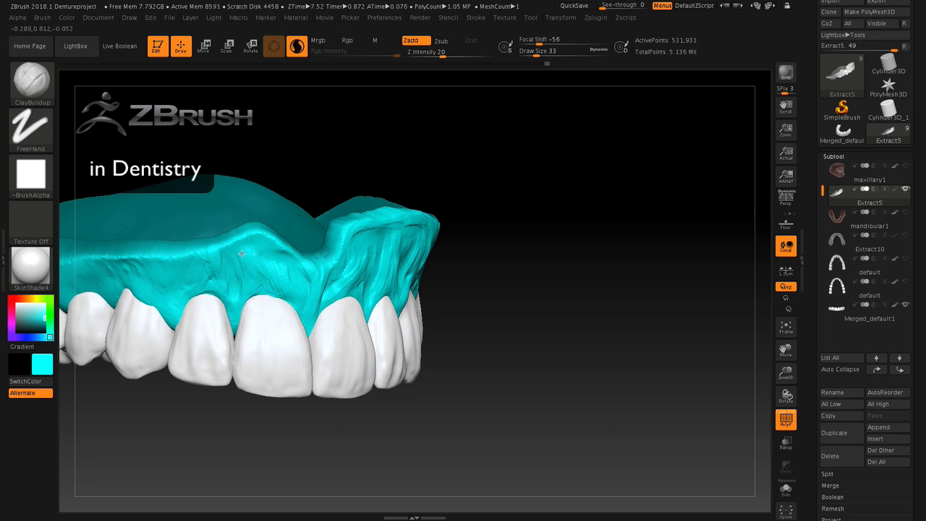
mouse_move(242, 254)
mouse_down()
mouse_move(240, 283)
mouse_move(286, 261)
mouse_up()
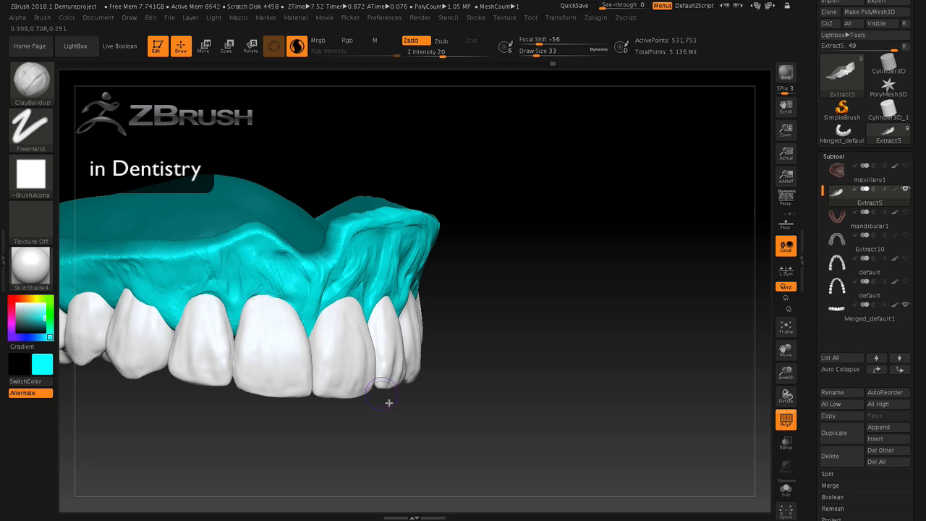
drag(395, 437, 373, 440)
mouse_move(345, 281)
mouse_down()
mouse_move(364, 262)
mouse_move(347, 265)
mouse_move(321, 313)
mouse_up()
Step: Build up the gum around the patient's right canine and in the gap beside the lateral incisor with the ClayBuildup brush
drag(392, 427, 468, 432)
drag(788, 350, 889, 352)
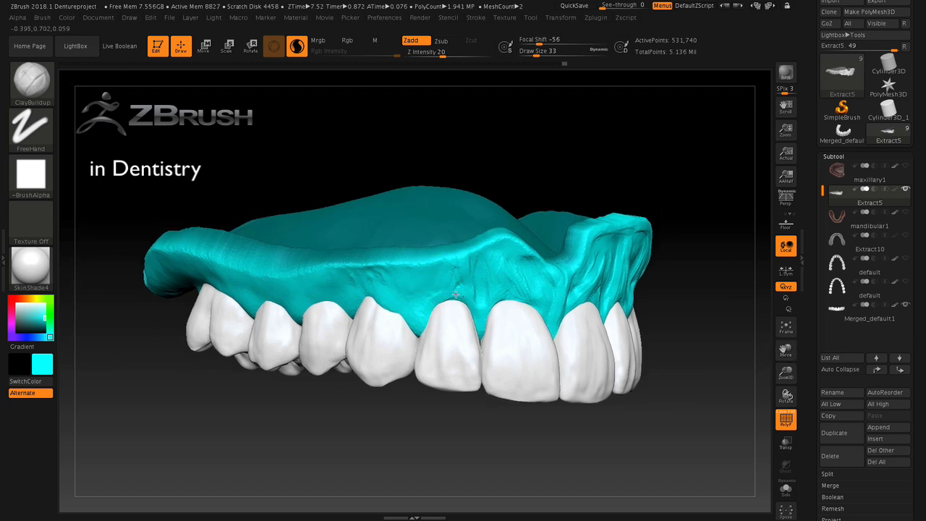
drag(424, 318, 429, 317)
mouse_move(386, 283)
mouse_down()
mouse_move(375, 298)
mouse_move(386, 299)
mouse_up()
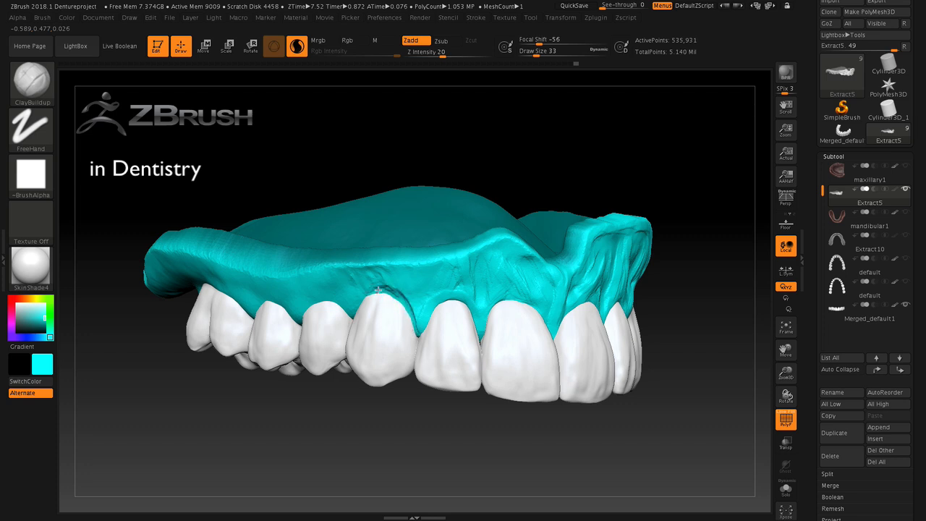
drag(406, 304, 409, 305)
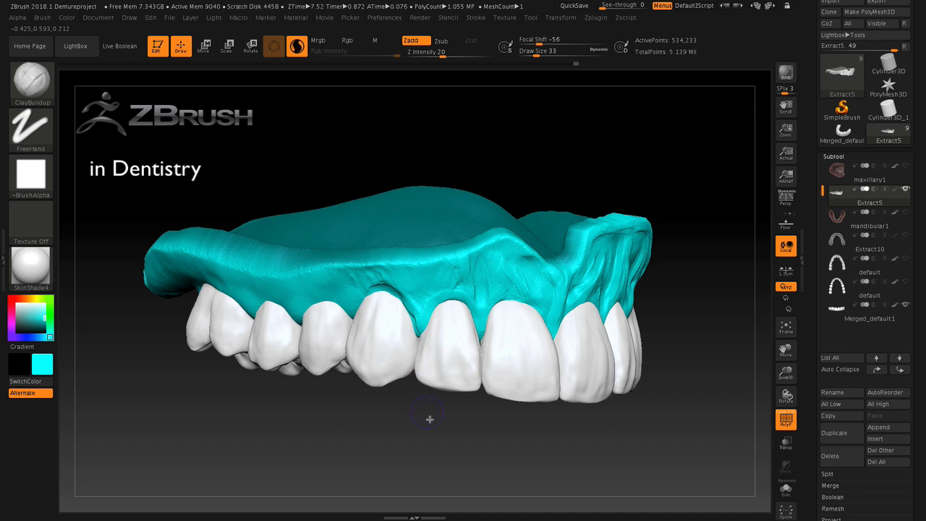
drag(429, 419, 394, 408)
mouse_move(411, 308)
mouse_down()
mouse_move(376, 288)
mouse_move(354, 315)
mouse_move(387, 282)
mouse_up()
Step: Pull the gum margin down over the neck of the patient's right canine with the Move Elastic brush at draw size 65
click(41, 88)
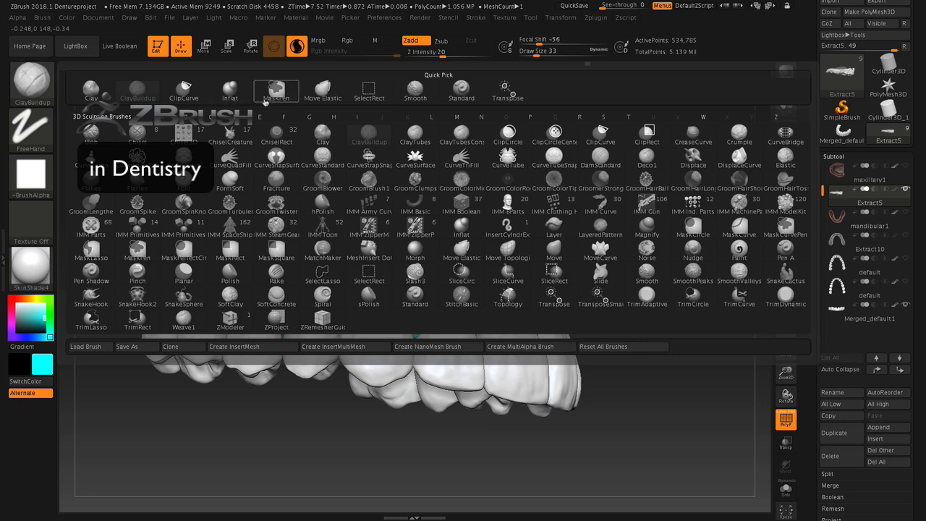
click(332, 88)
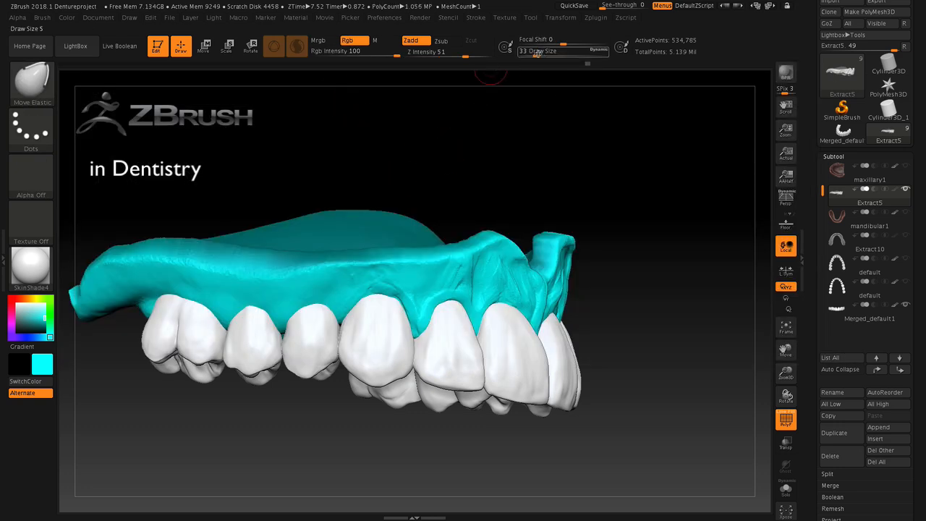
drag(386, 287, 398, 294)
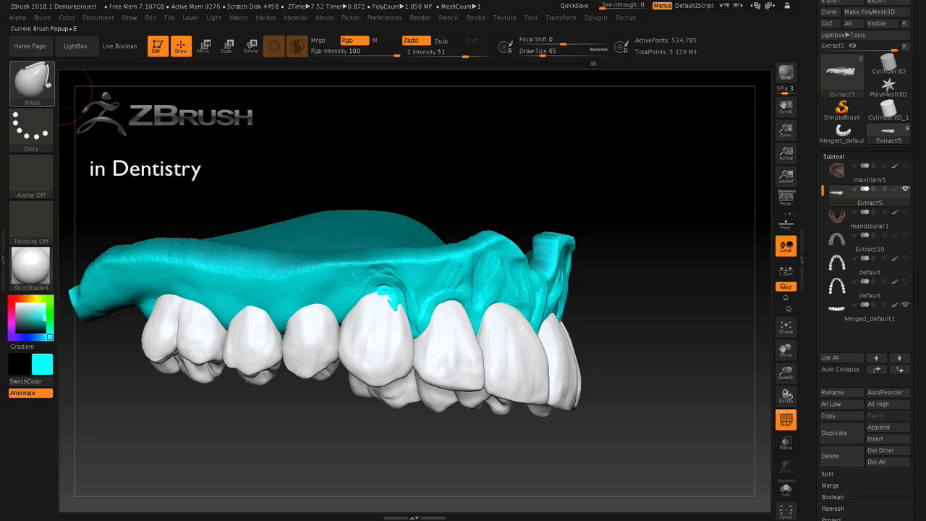
Step: Rework the gum around the patient's right canine and above the lateral incisor with the ClayBuildup brush at draw size 37
click(50, 86)
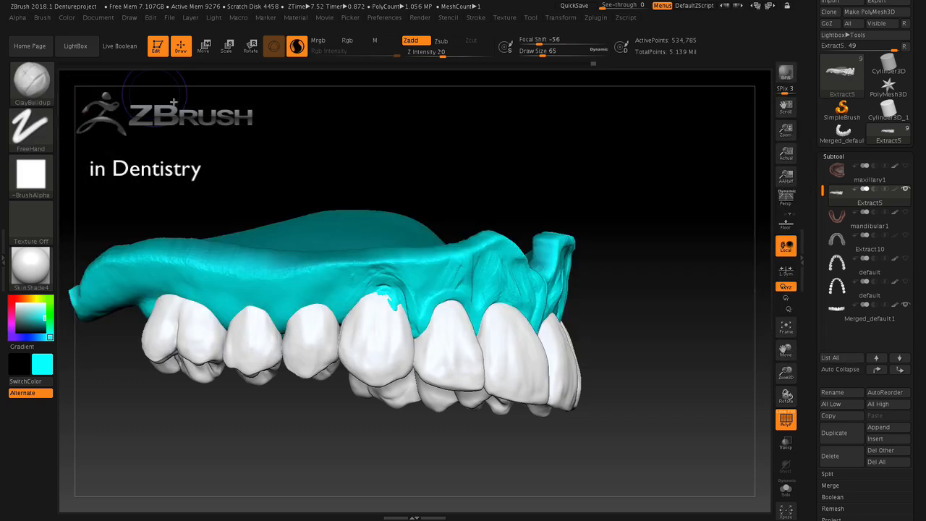
click(137, 88)
click(537, 54)
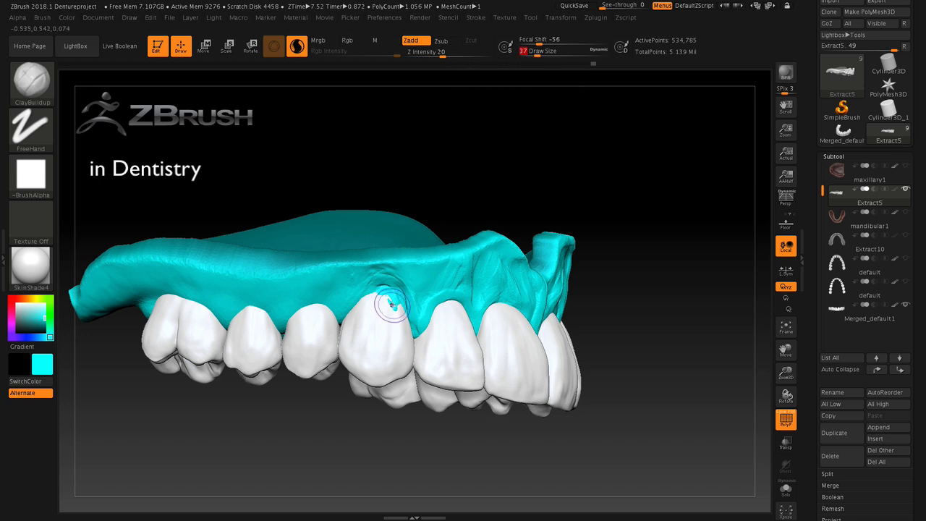
drag(392, 305, 378, 281)
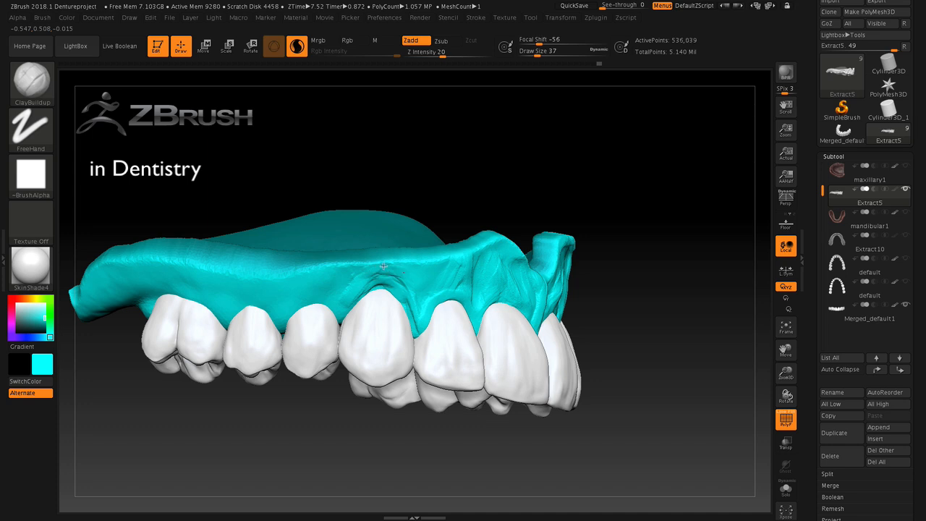
drag(380, 290, 343, 321)
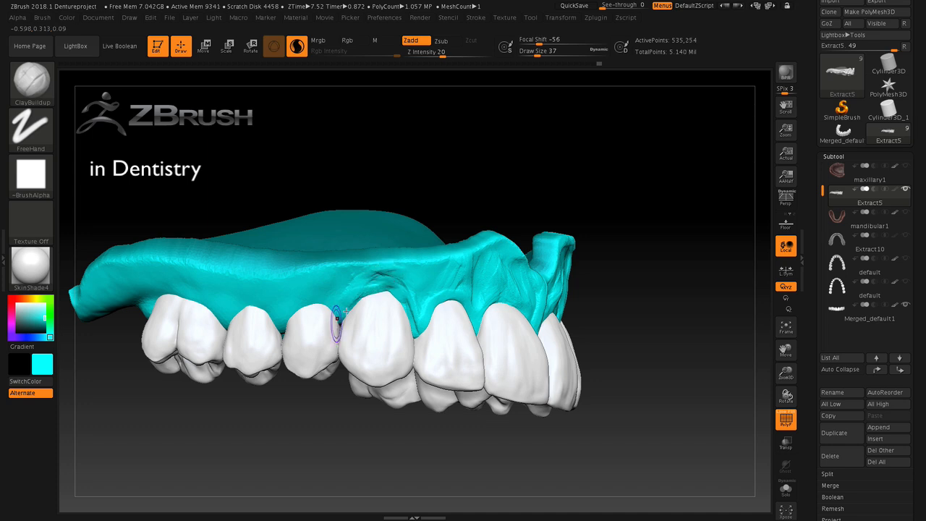
mouse_move(437, 297)
mouse_down()
mouse_move(414, 299)
mouse_move(411, 288)
mouse_move(424, 295)
mouse_move(420, 284)
mouse_move(427, 303)
mouse_up()
mouse_move(593, 449)
mouse_down()
mouse_move(467, 449)
mouse_move(498, 450)
mouse_up()
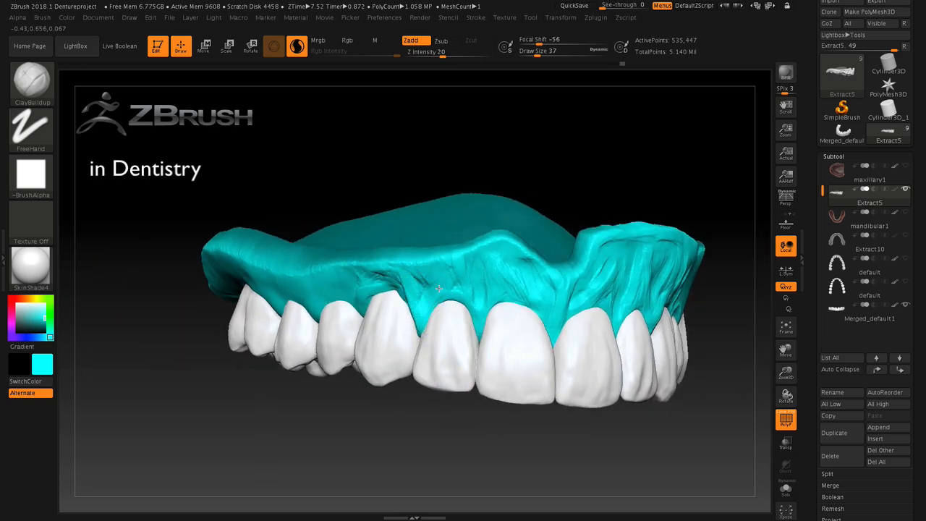
Step: Build up gum and root contours above the patient's right molar and premolars with the ClayBuildup brush at draw size 37
drag(450, 434, 353, 308)
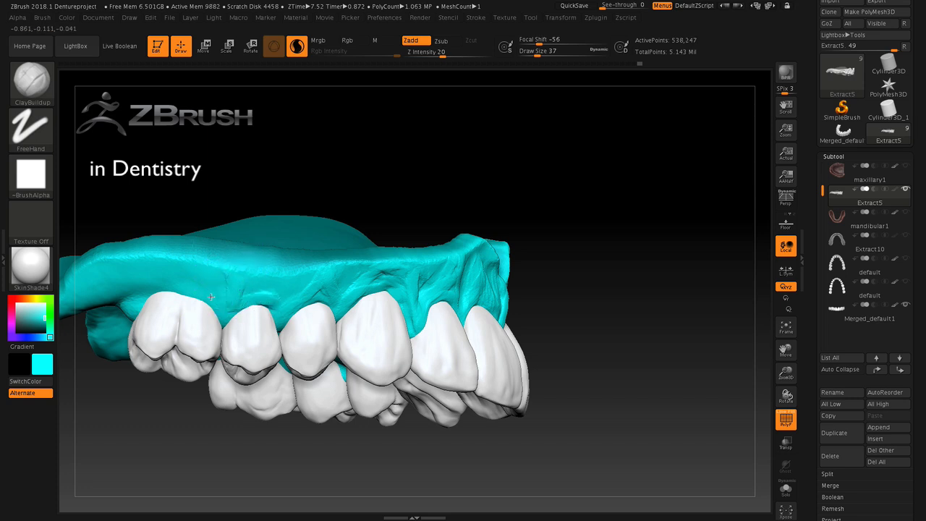
drag(161, 292, 144, 296)
drag(289, 295, 217, 309)
drag(150, 289, 137, 280)
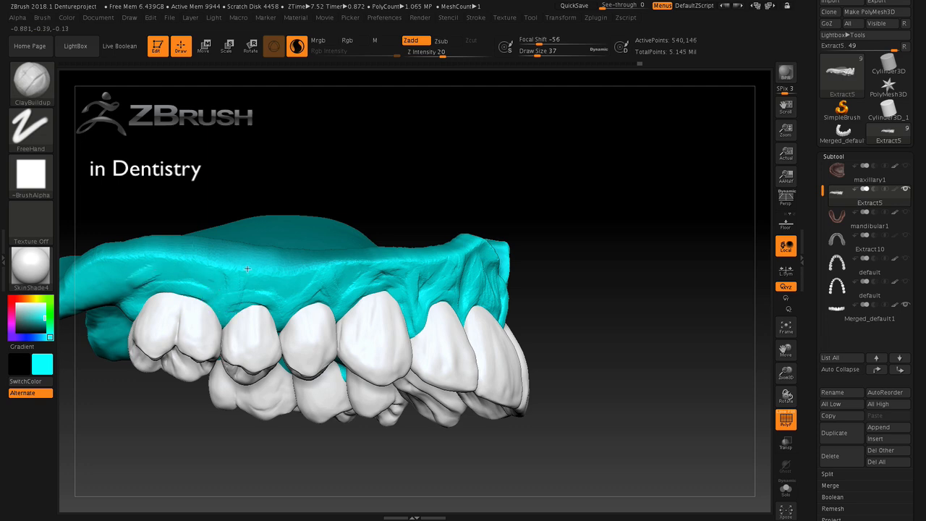
drag(290, 297, 310, 284)
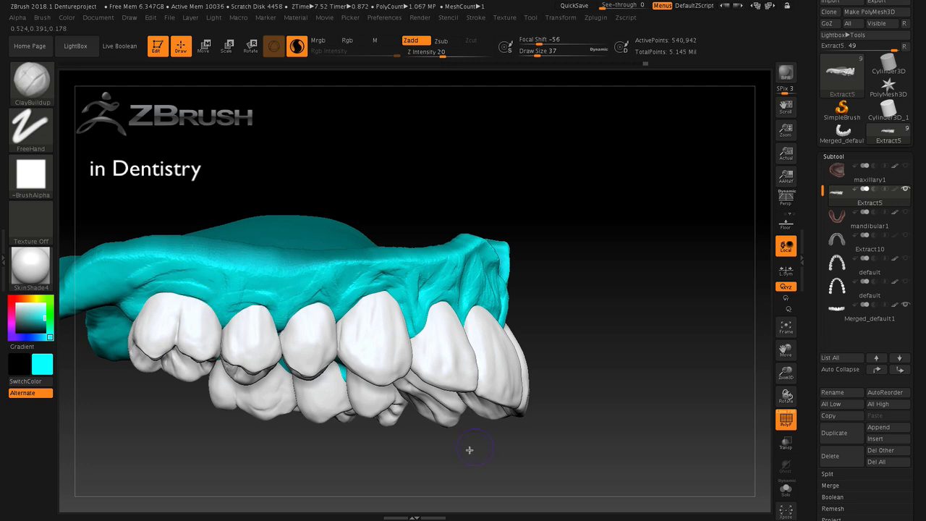
Step: Build up a rounded border rim along the upper edge of the denture base on the patient's right side
mouse_move(470, 449)
mouse_down()
mouse_move(451, 453)
mouse_move(568, 456)
mouse_move(572, 435)
mouse_up()
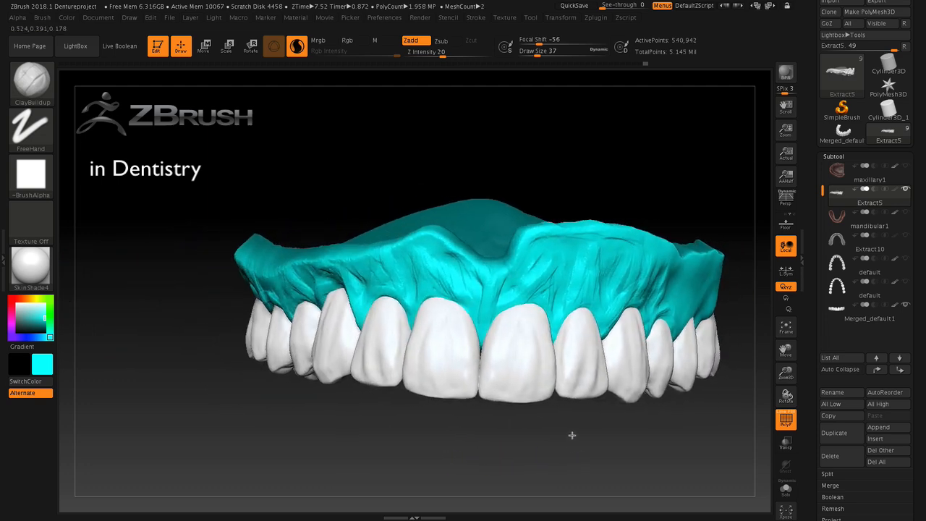
mouse_move(437, 244)
mouse_down()
mouse_move(459, 254)
mouse_move(393, 244)
mouse_up()
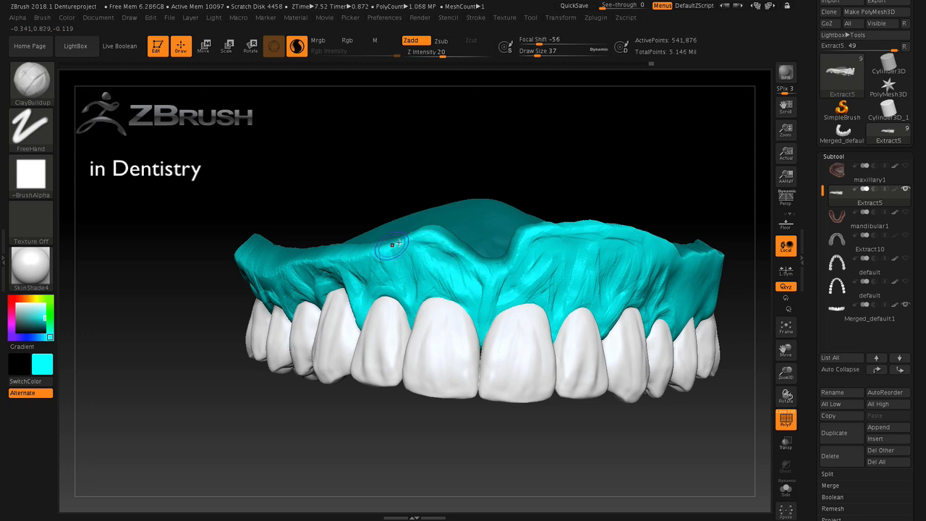
drag(339, 257, 353, 255)
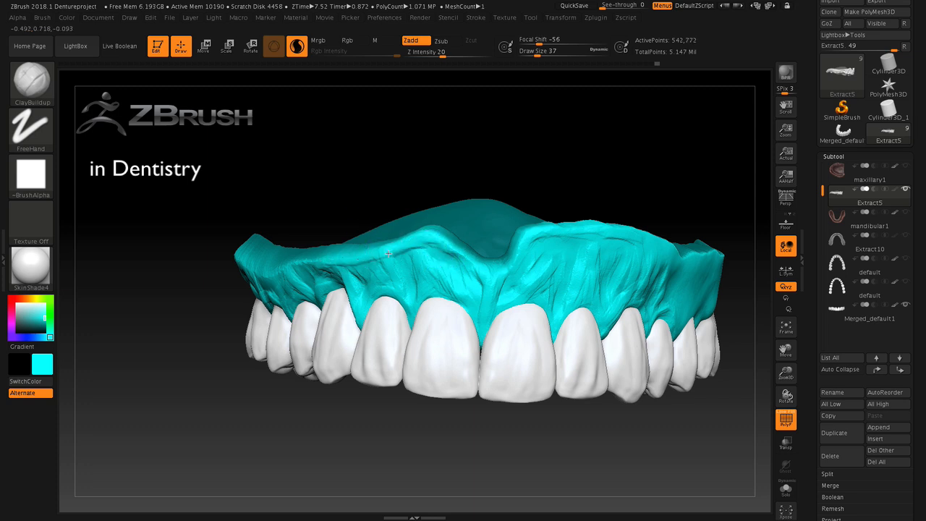
drag(368, 442, 402, 409)
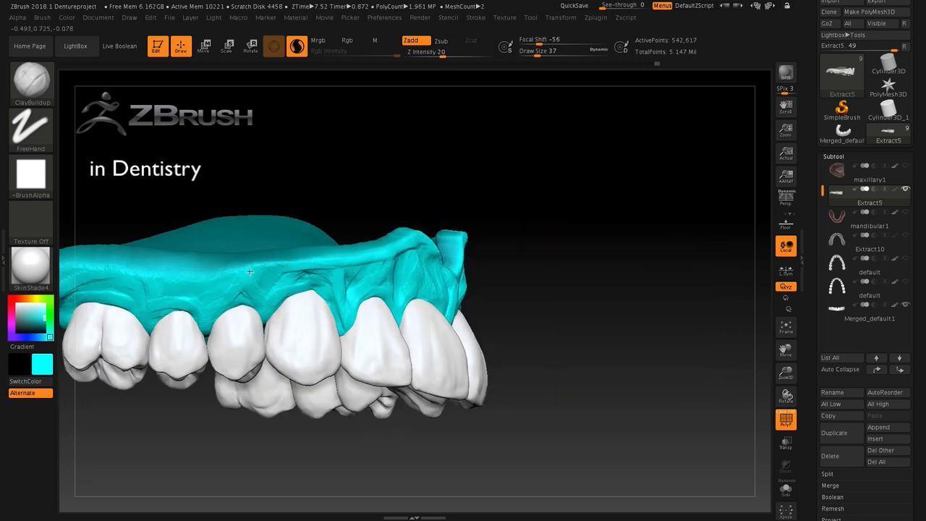
drag(250, 271, 138, 278)
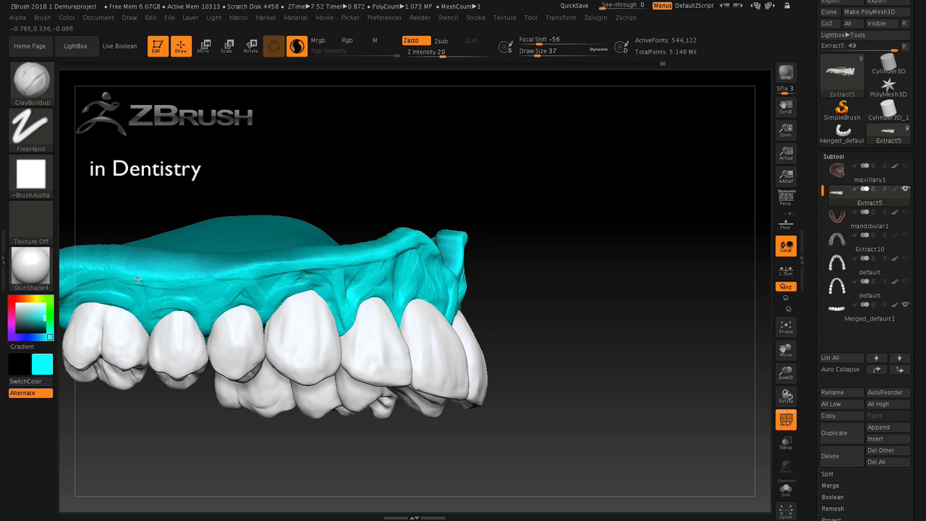
Step: Sculpt the border rim and the gum and root contours above the patient's left premolars and molar
drag(572, 309, 585, 288)
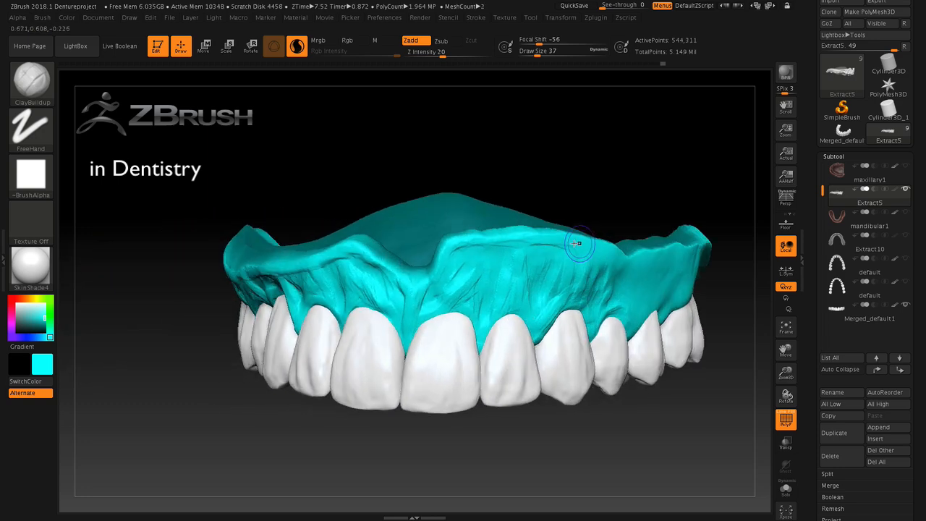
drag(598, 440, 658, 324)
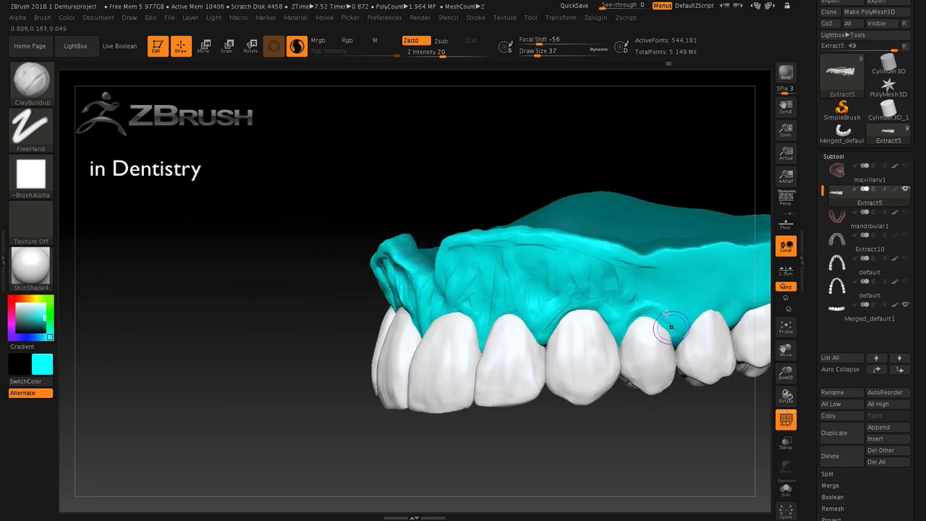
drag(785, 350, 666, 362)
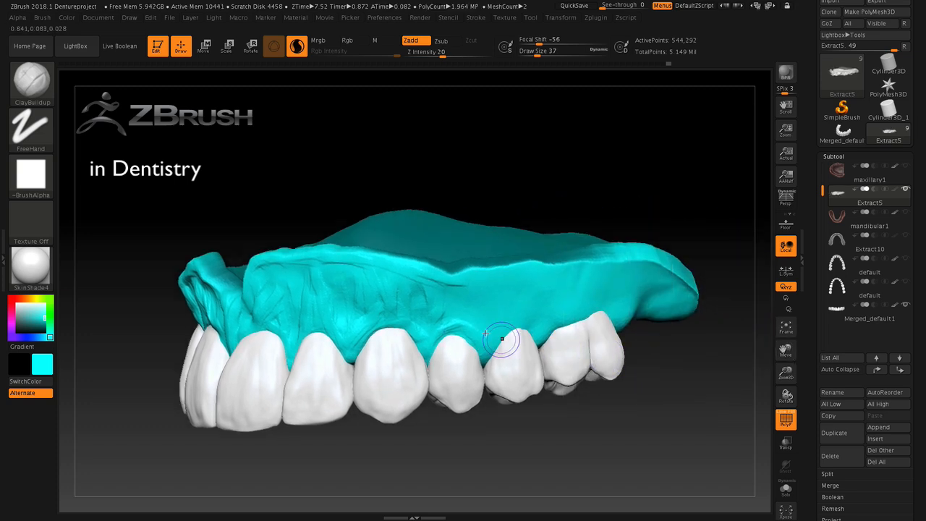
mouse_move(461, 301)
mouse_down()
mouse_move(517, 333)
mouse_move(528, 327)
mouse_up()
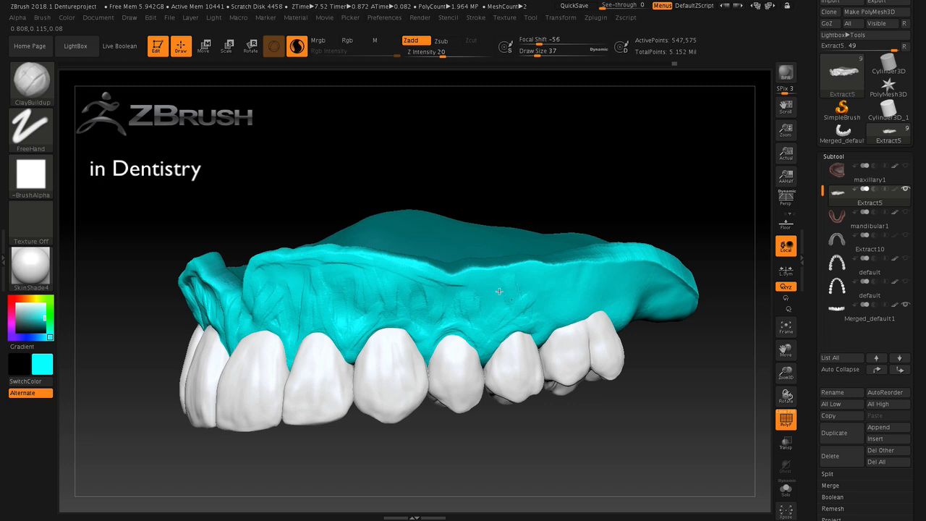
mouse_move(498, 291)
mouse_down()
mouse_move(547, 274)
mouse_move(640, 270)
mouse_up()
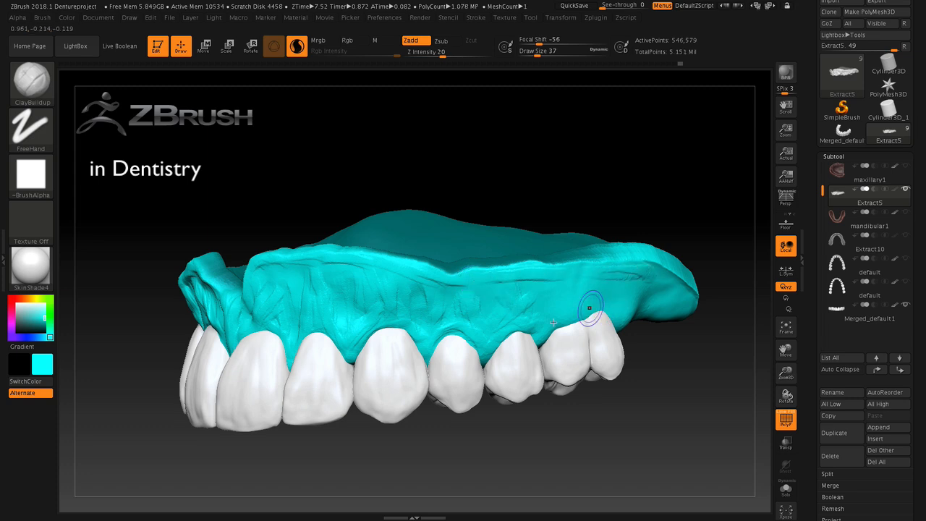
drag(554, 323, 585, 314)
drag(526, 306, 553, 294)
drag(508, 307, 506, 311)
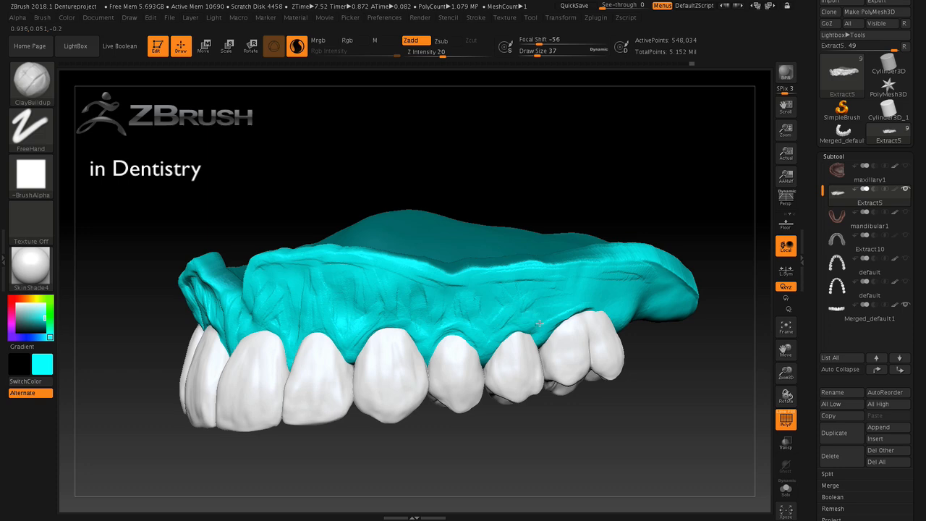
Step: Sculpt rugae ridges on the anterior palate behind the incisors, fanning out to both sides of the midline
drag(658, 384, 666, 351)
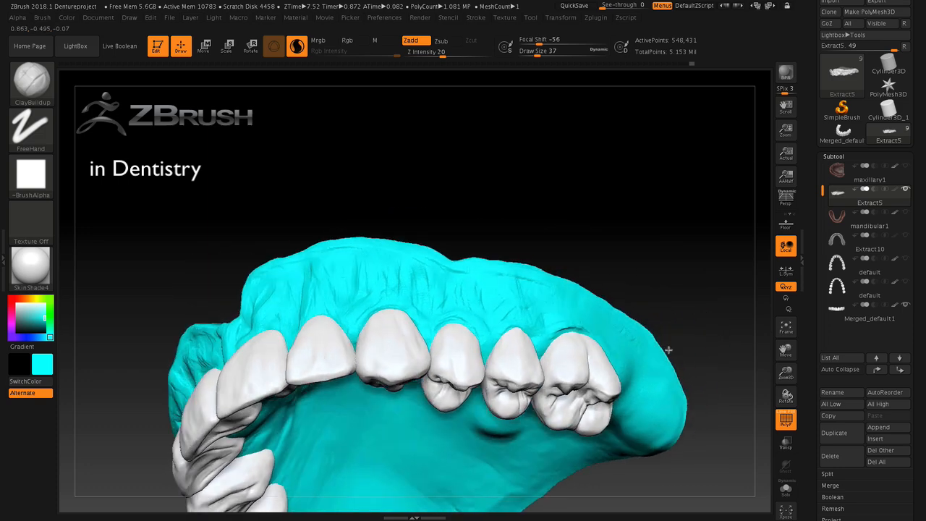
drag(783, 350, 823, 245)
drag(698, 423, 657, 438)
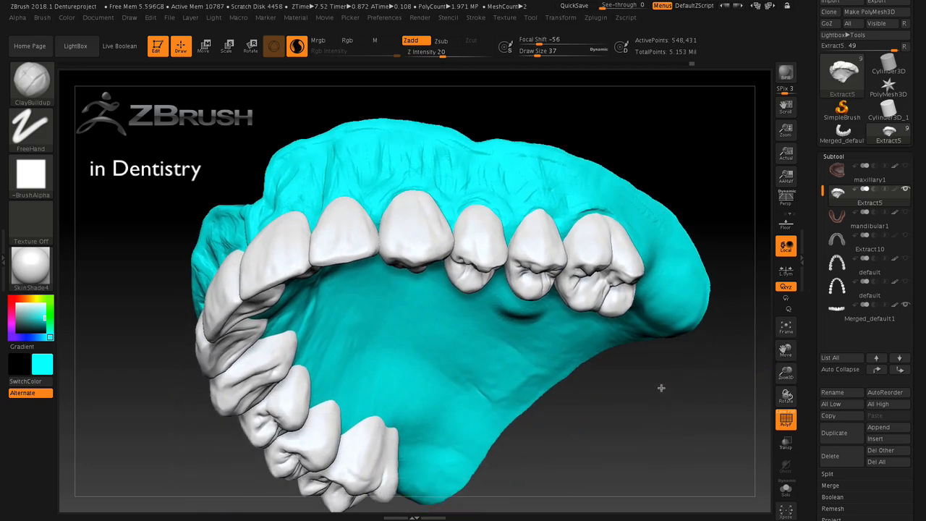
drag(661, 388, 651, 322)
mouse_move(311, 239)
mouse_down()
mouse_move(302, 224)
mouse_move(306, 234)
mouse_up()
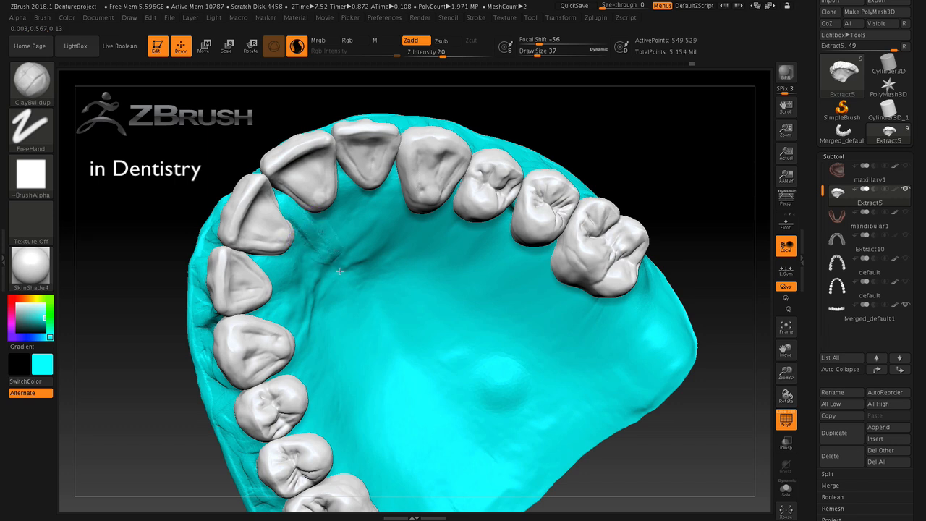
drag(339, 271, 342, 283)
drag(325, 323, 326, 347)
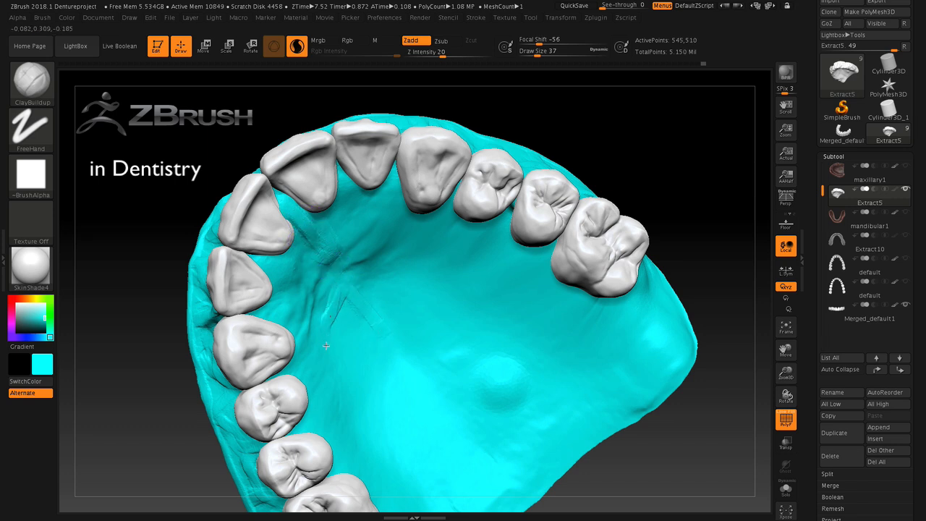
drag(326, 290, 316, 319)
drag(385, 215, 338, 253)
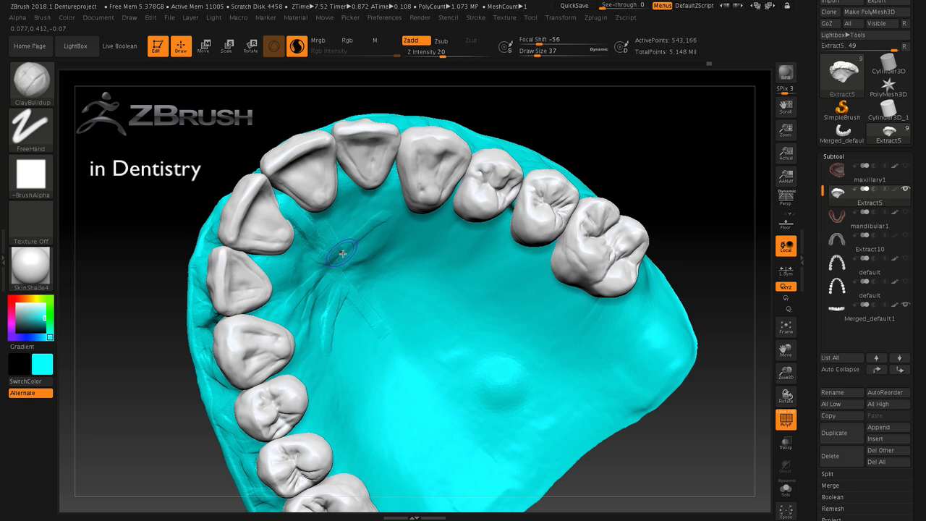
mouse_move(395, 235)
mouse_down()
mouse_move(348, 262)
mouse_move(368, 281)
mouse_move(353, 270)
mouse_up()
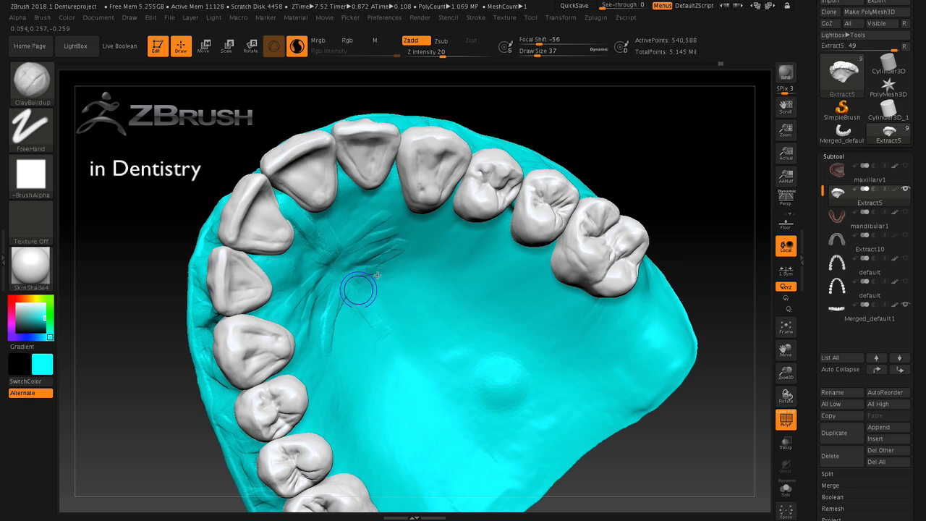
Step: Add further rugae on the patient's left and build a midline ridge running from the incisors back along the palate
drag(411, 270, 355, 284)
drag(402, 357, 363, 293)
drag(436, 390, 350, 271)
drag(304, 226, 332, 246)
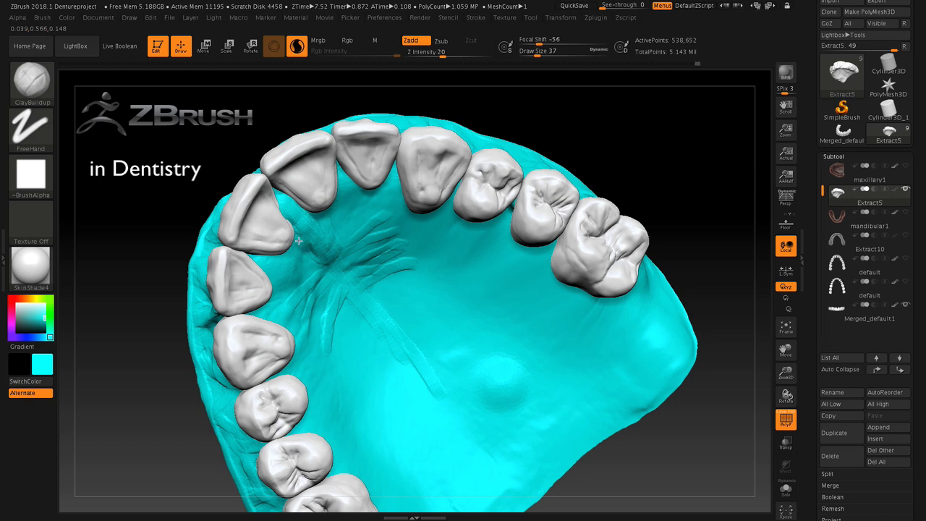
Step: Build up the palatal gum margins along the teeth on both sides and reinforce the midline ridge of the palate
drag(275, 260, 263, 316)
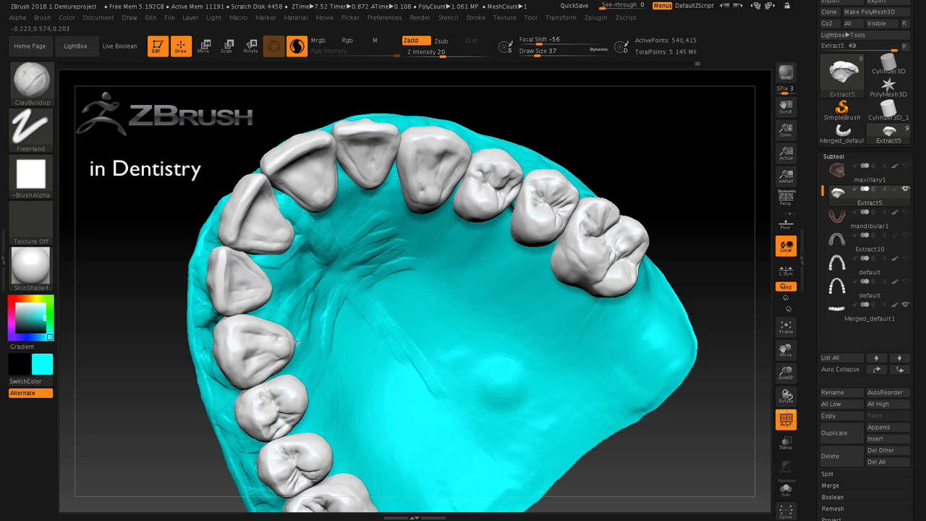
drag(315, 427, 318, 430)
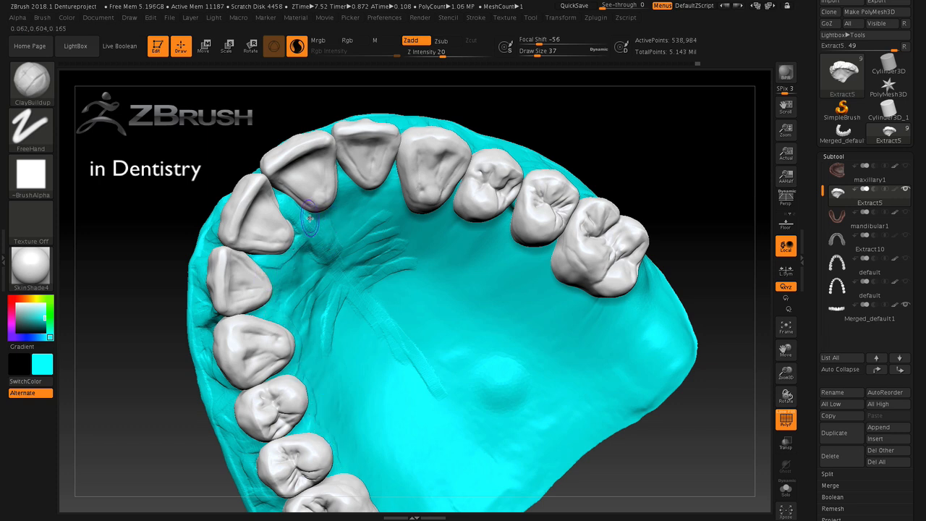
drag(342, 190, 490, 220)
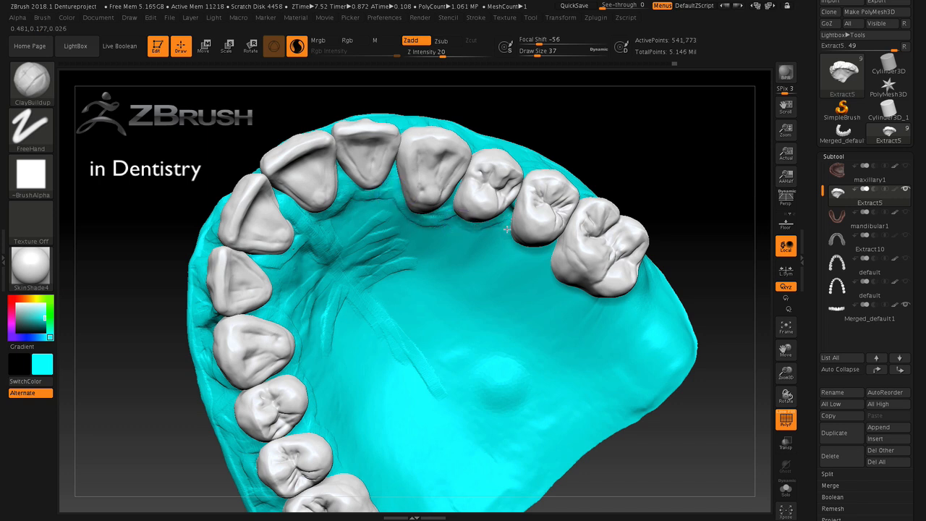
drag(544, 268, 584, 305)
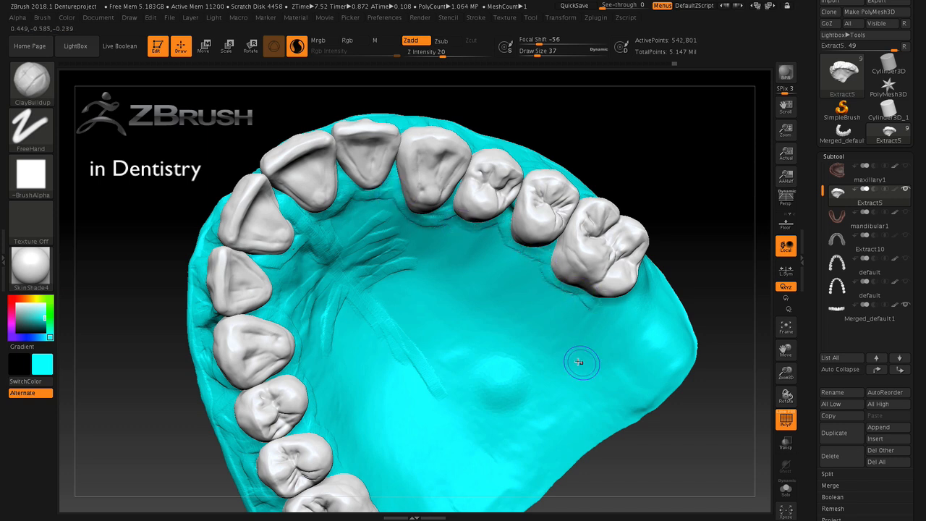
drag(370, 289, 443, 391)
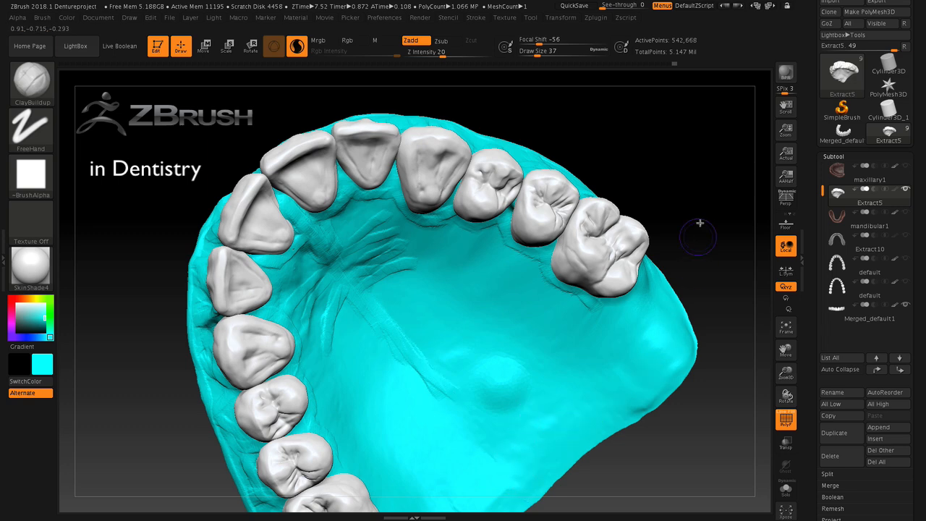
Step: Set the draw size to 87 and smooth away the round bump near the rear of the palate
mouse_move(697, 191)
mouse_down()
mouse_move(678, 193)
mouse_move(676, 170)
mouse_move(659, 186)
mouse_up()
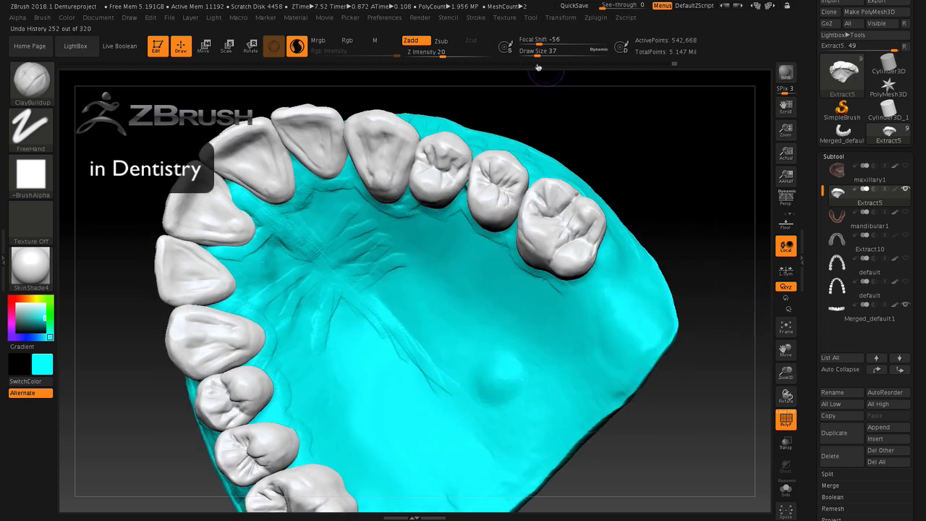
drag(539, 54, 547, 54)
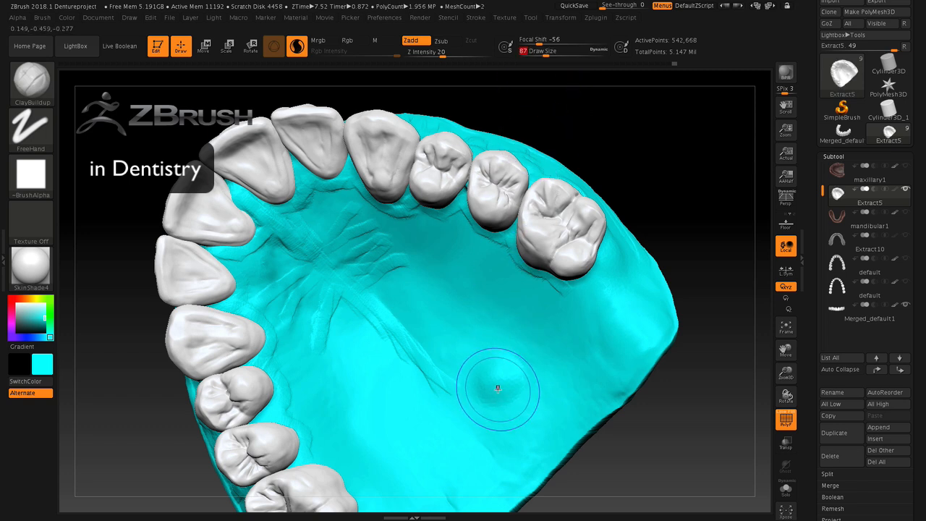
key(shift)
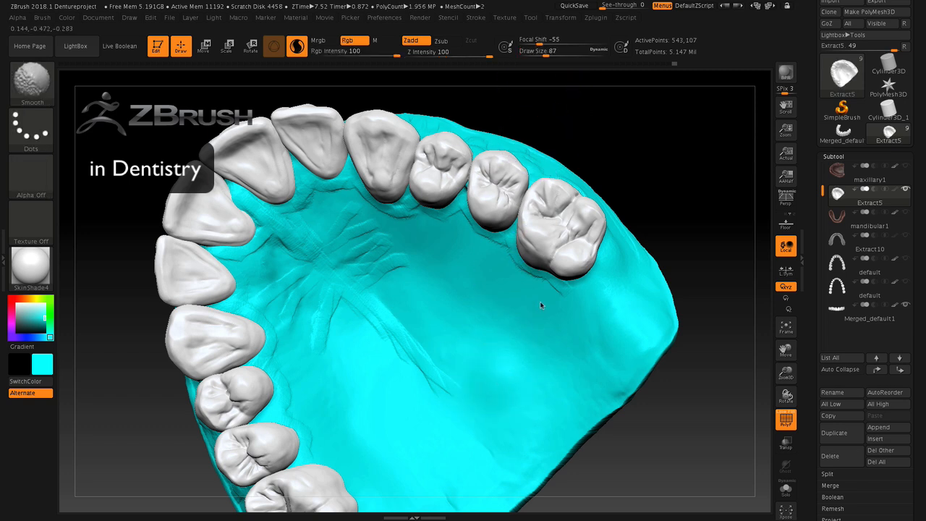
Step: Carve crease lines along the palatal midline, from the rear of the palate to the incisors, using DamStandard at draw size 22
click(31, 80)
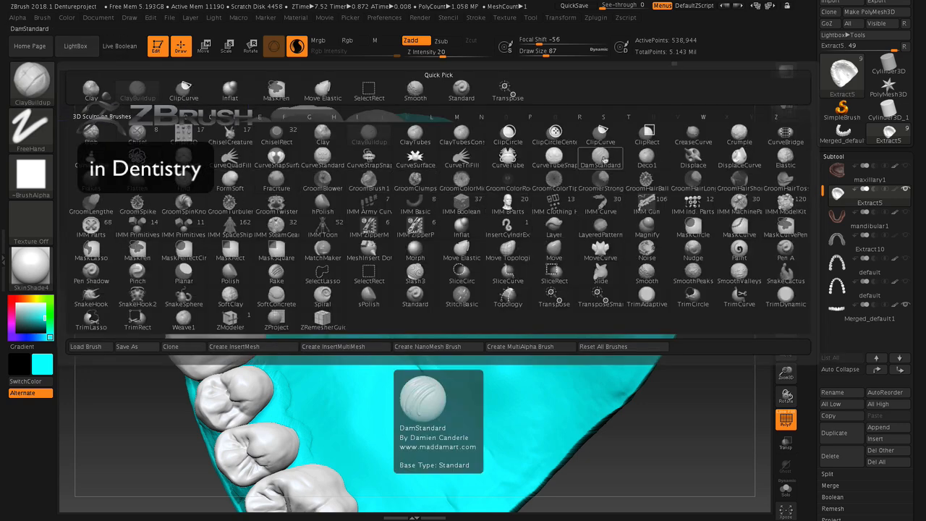
click(603, 158)
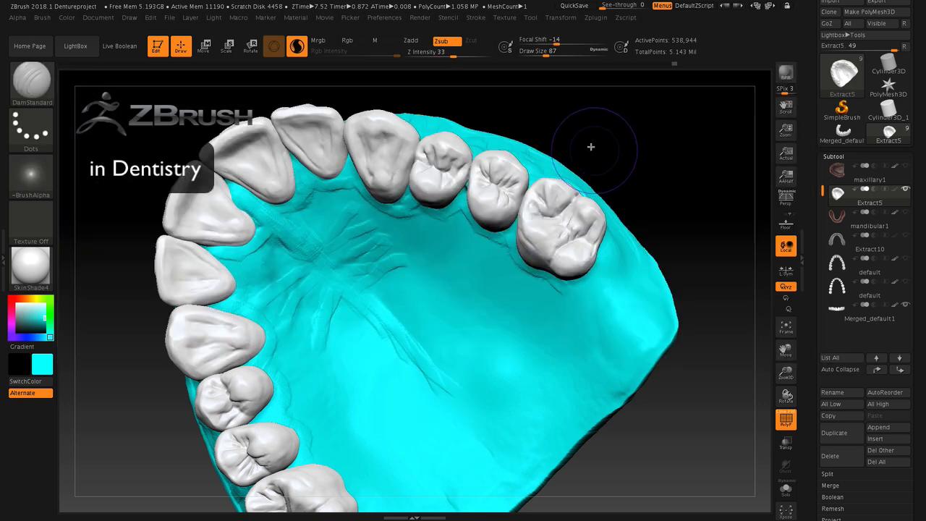
click(533, 56)
drag(345, 283, 425, 373)
drag(367, 304, 439, 380)
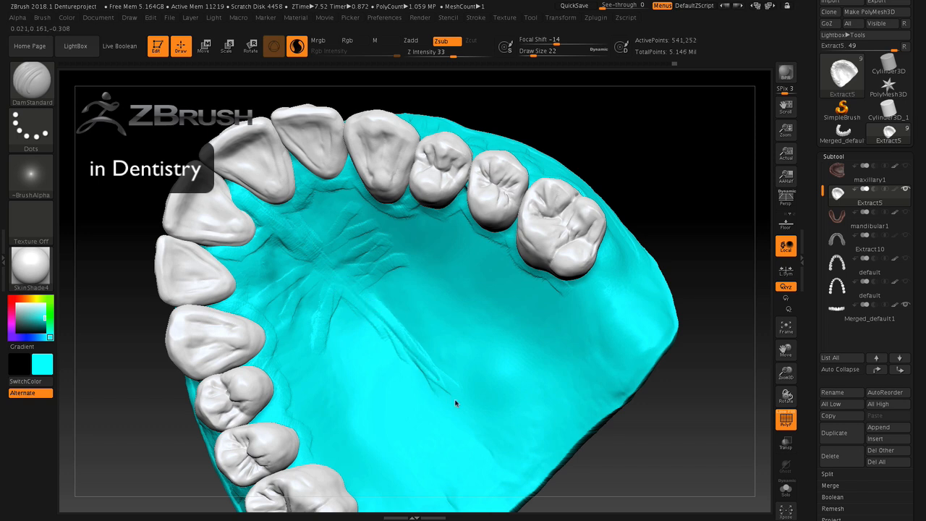
drag(459, 413, 506, 456)
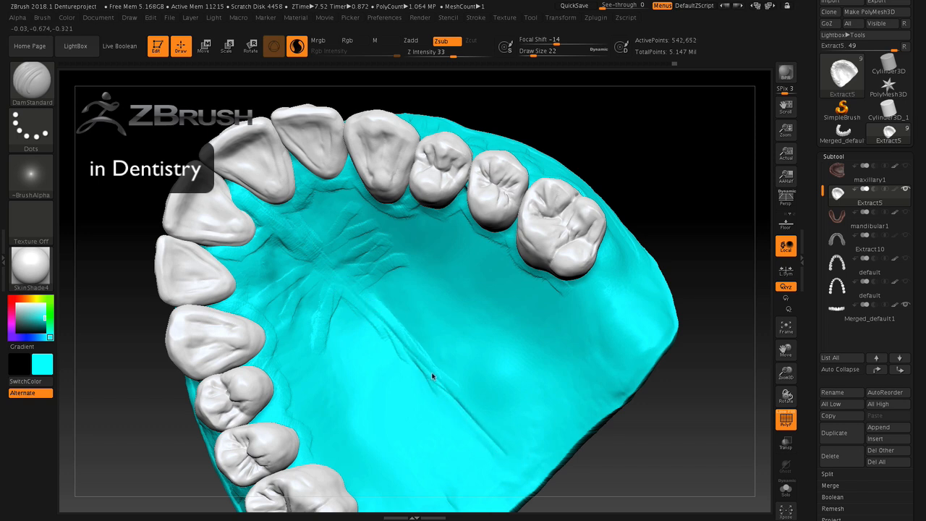
mouse_move(433, 377)
mouse_down()
mouse_move(286, 217)
mouse_move(239, 243)
mouse_move(255, 239)
mouse_move(298, 191)
mouse_move(244, 214)
mouse_move(249, 200)
mouse_move(231, 183)
mouse_up()
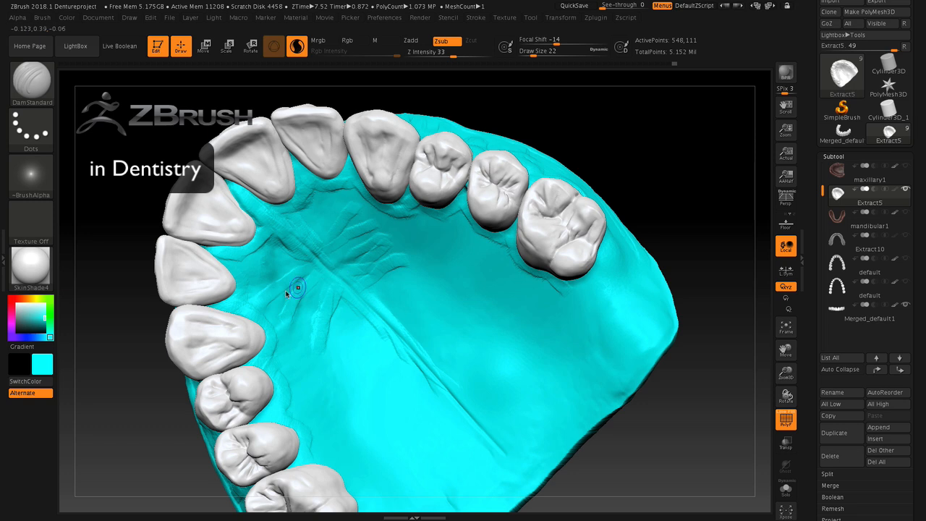
Step: Carve fine grooves between the rugae on both sides of the anterior palatal midline
mouse_move(297, 287)
mouse_down()
mouse_move(268, 299)
mouse_move(299, 278)
mouse_move(274, 274)
mouse_up()
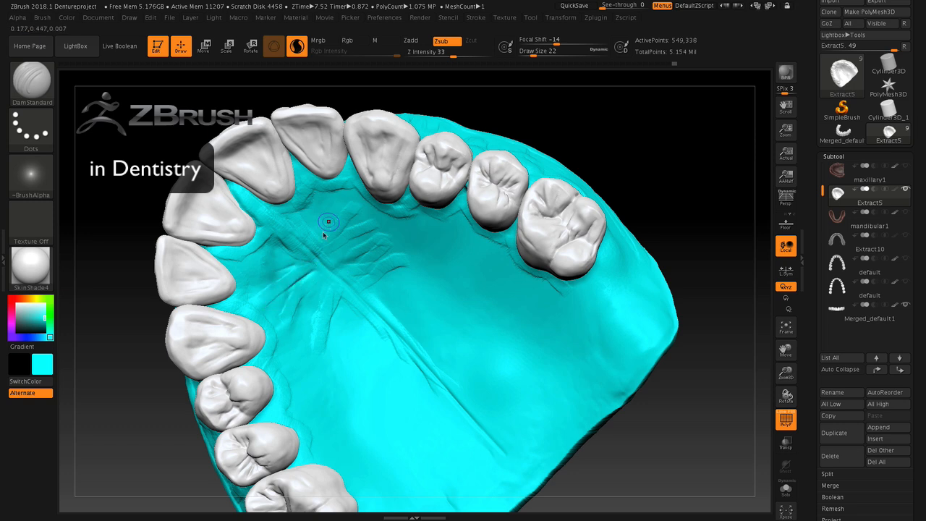
mouse_move(324, 233)
mouse_down()
mouse_move(331, 223)
mouse_move(320, 232)
mouse_up()
drag(353, 286, 324, 295)
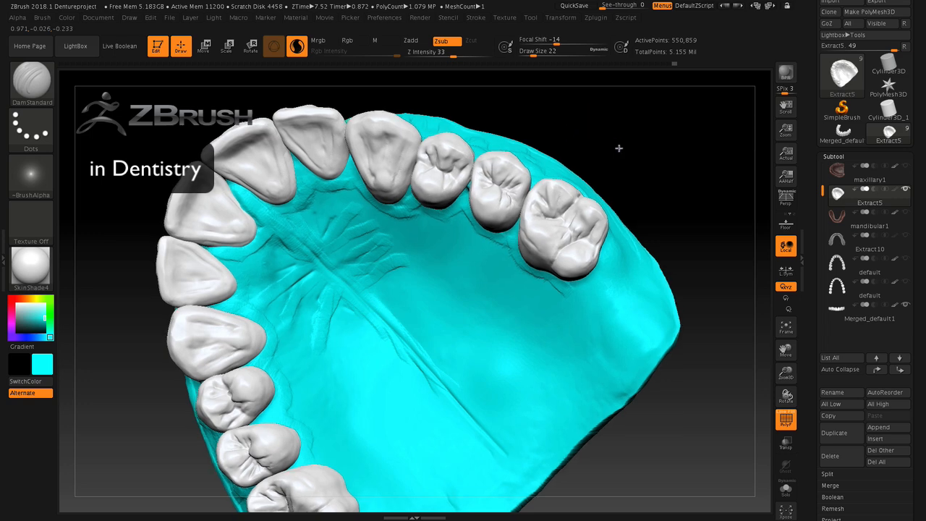
Step: Carve the labial gum margins and the creases between the front teeth with DamStandard
drag(617, 147, 506, 227)
drag(446, 277, 456, 237)
drag(616, 221, 613, 264)
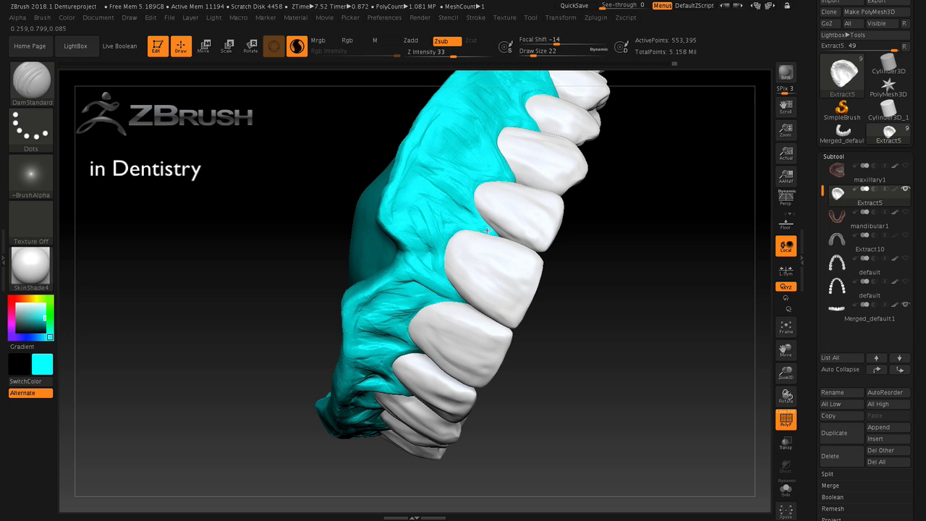
drag(487, 230, 497, 235)
mouse_move(476, 192)
mouse_down()
mouse_move(476, 203)
mouse_move(485, 191)
mouse_up()
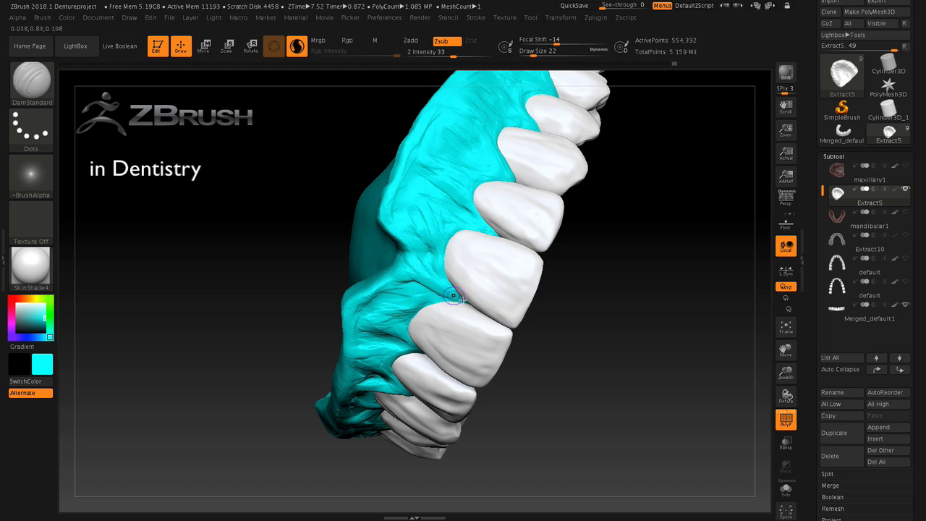
drag(567, 326, 578, 289)
mouse_move(418, 282)
mouse_down()
mouse_move(456, 301)
mouse_move(410, 323)
mouse_up()
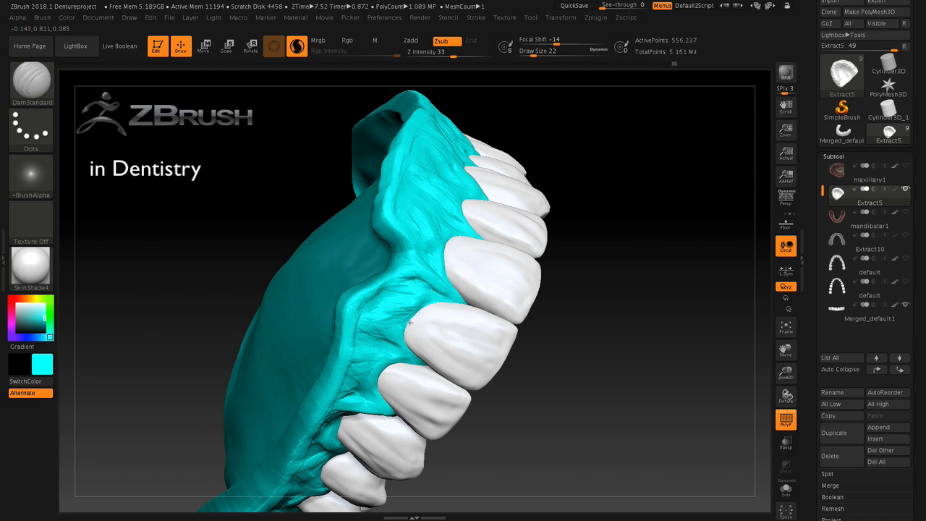
mouse_move(560, 372)
mouse_down()
mouse_move(420, 366)
mouse_move(391, 416)
mouse_up()
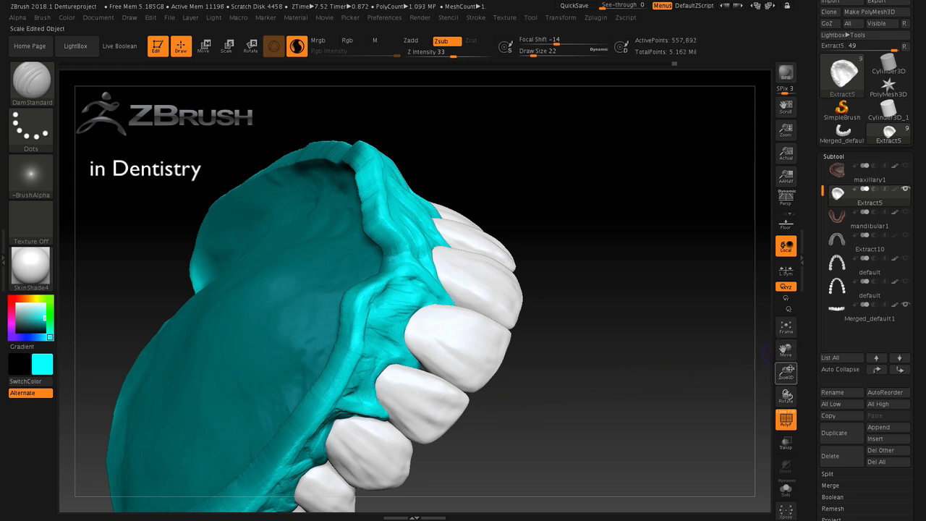
Step: Define the outer gum margins along the patient's left teeth and between the front teeth on the patient's right
drag(786, 370, 786, 376)
drag(595, 428, 470, 253)
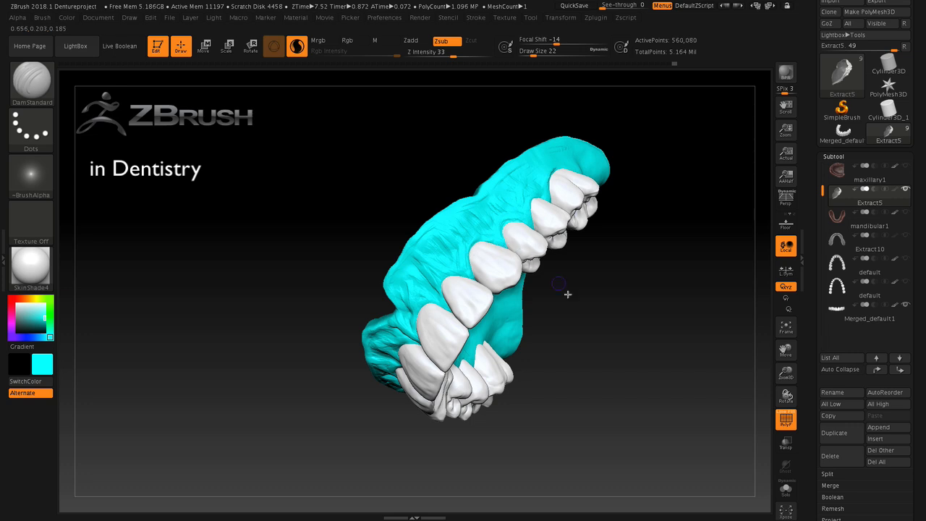
drag(568, 295, 483, 243)
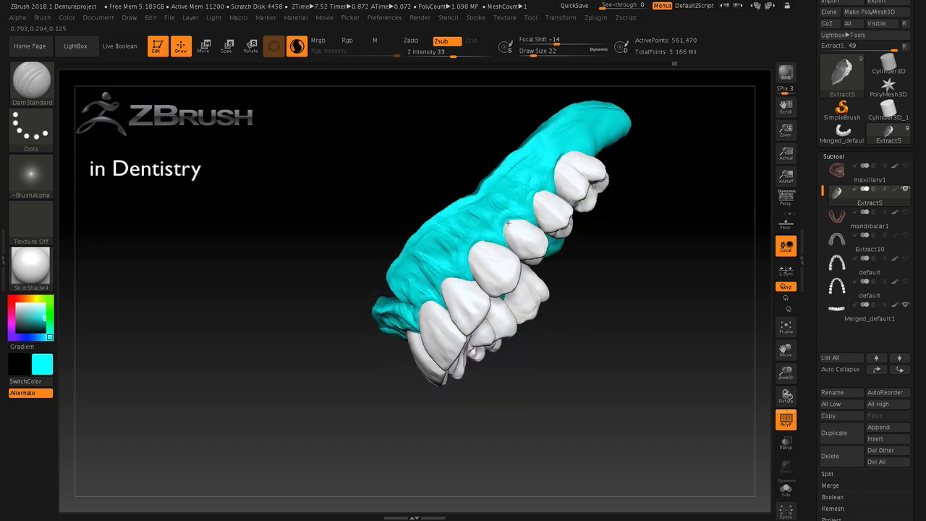
drag(611, 266, 597, 311)
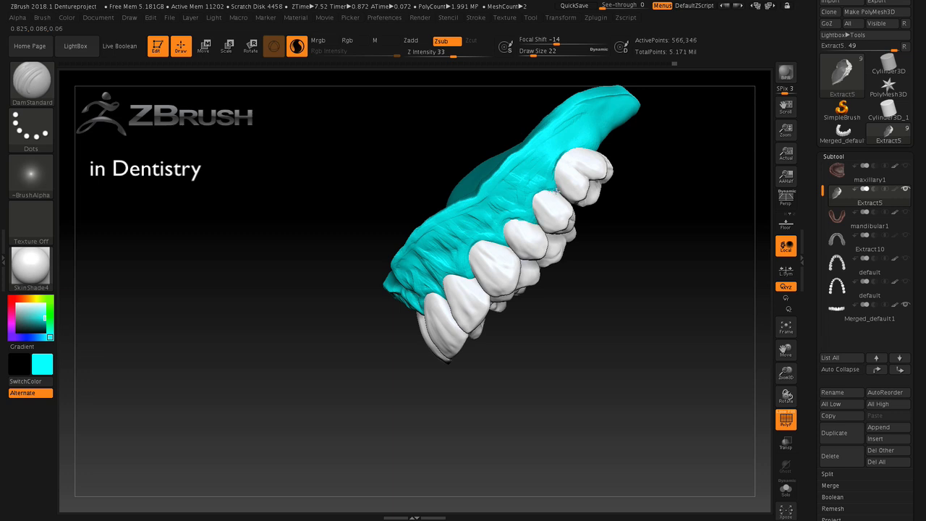
drag(589, 268, 413, 253)
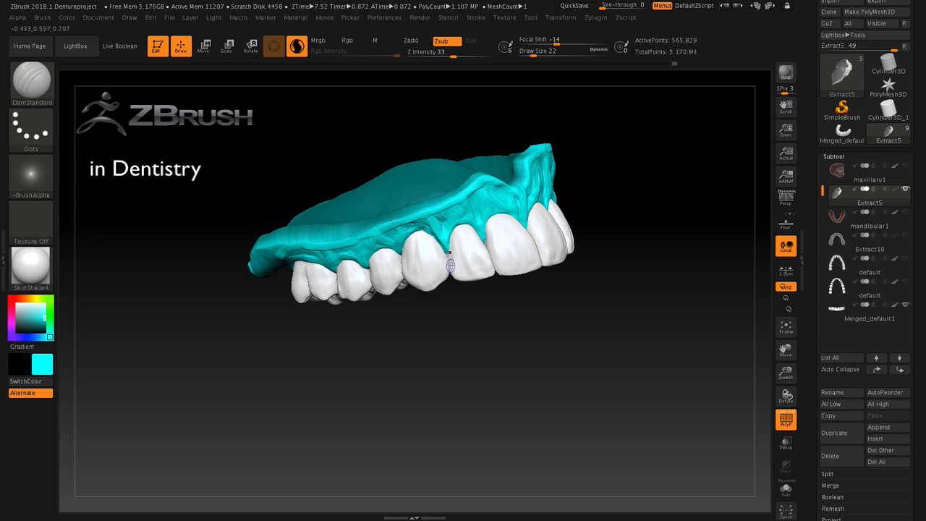
Step: Set the DamStandard brush to Z intensity 48 and draw size 77
drag(460, 315, 442, 316)
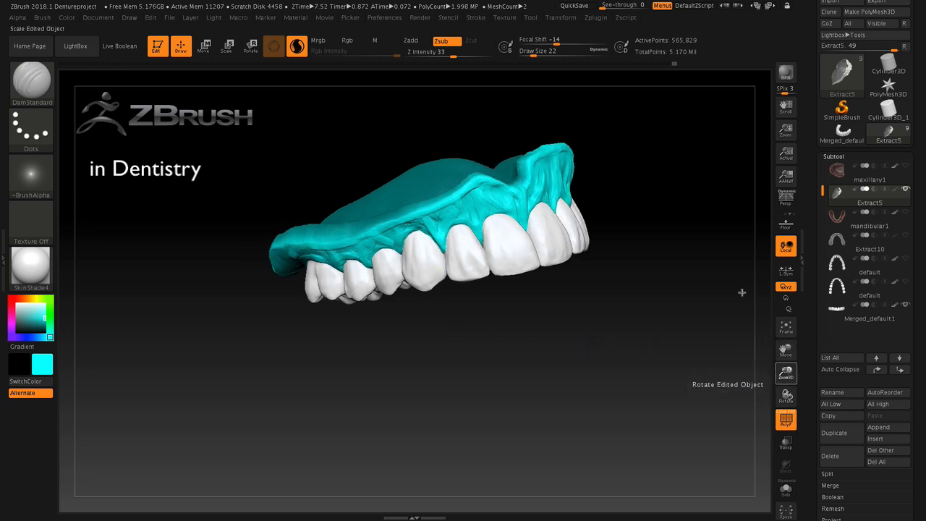
drag(785, 372, 788, 420)
drag(786, 351, 709, 372)
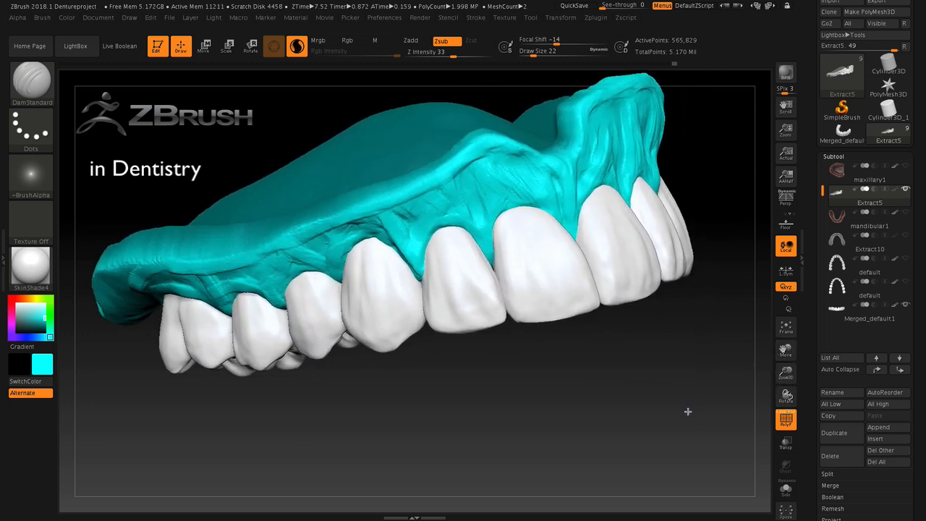
drag(688, 412, 678, 420)
drag(786, 372, 766, 376)
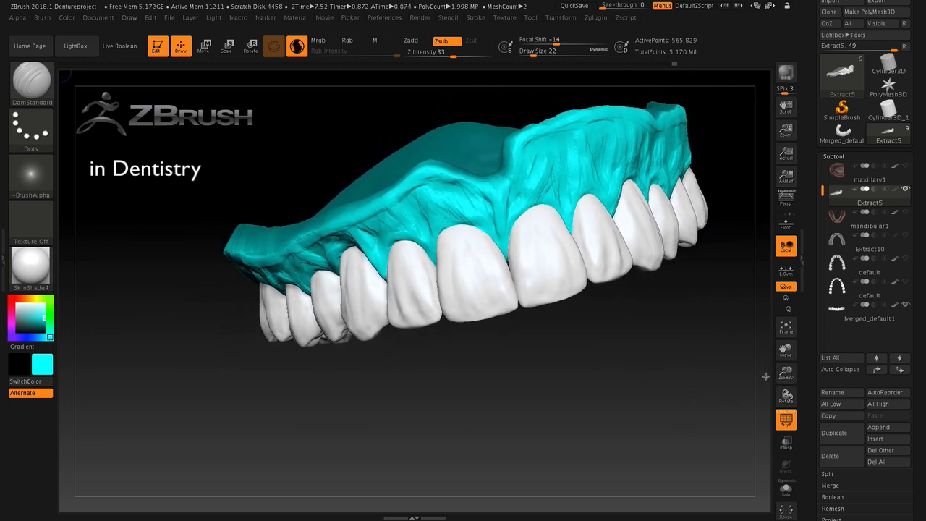
drag(703, 403, 698, 407)
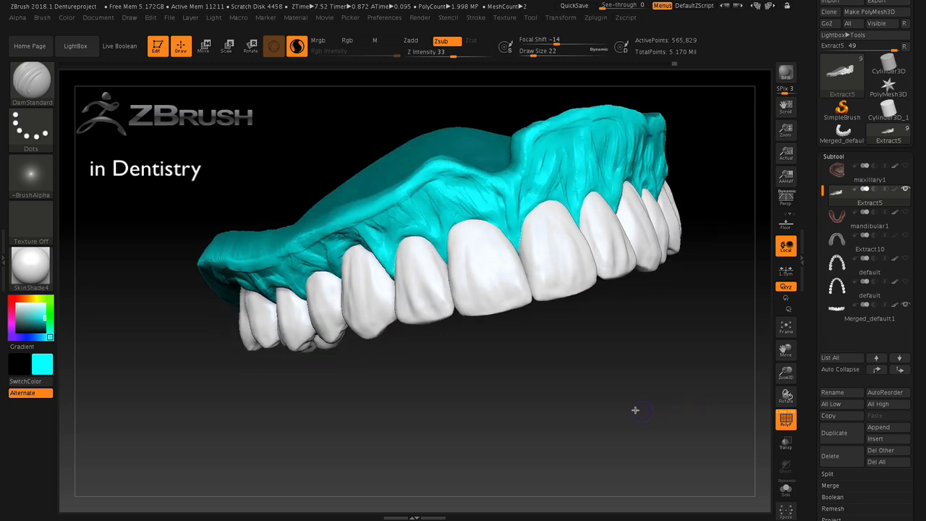
drag(350, 398, 316, 390)
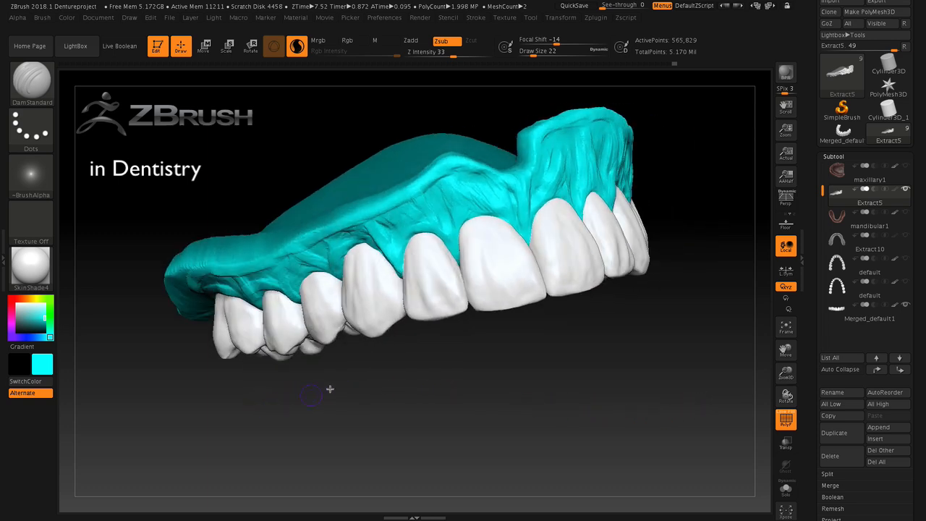
click(467, 57)
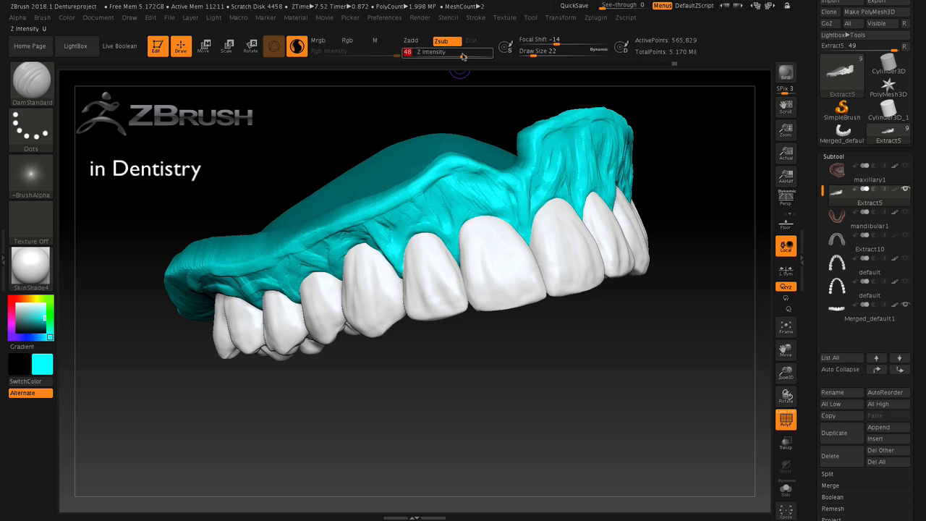
drag(535, 56, 544, 56)
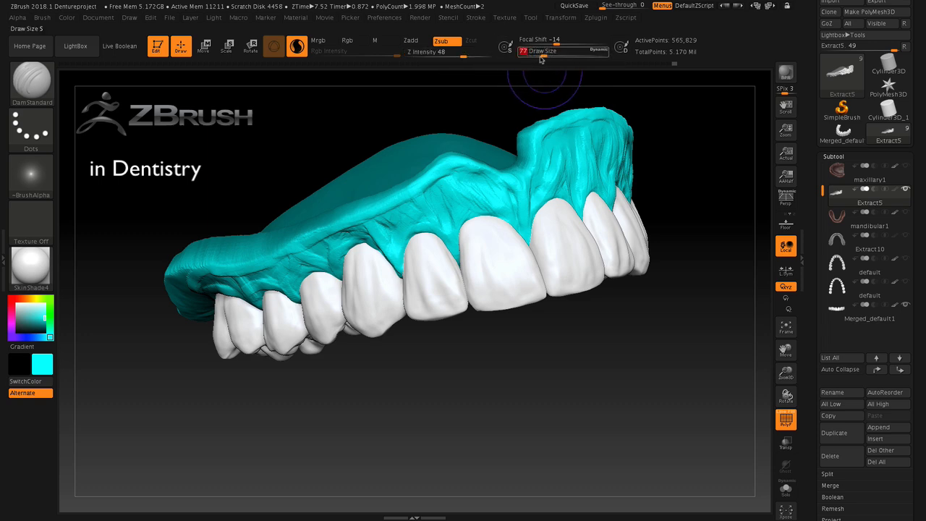
Step: Build up the labial gum margins above the central incisors with the Standard brush at draw size 25
click(36, 79)
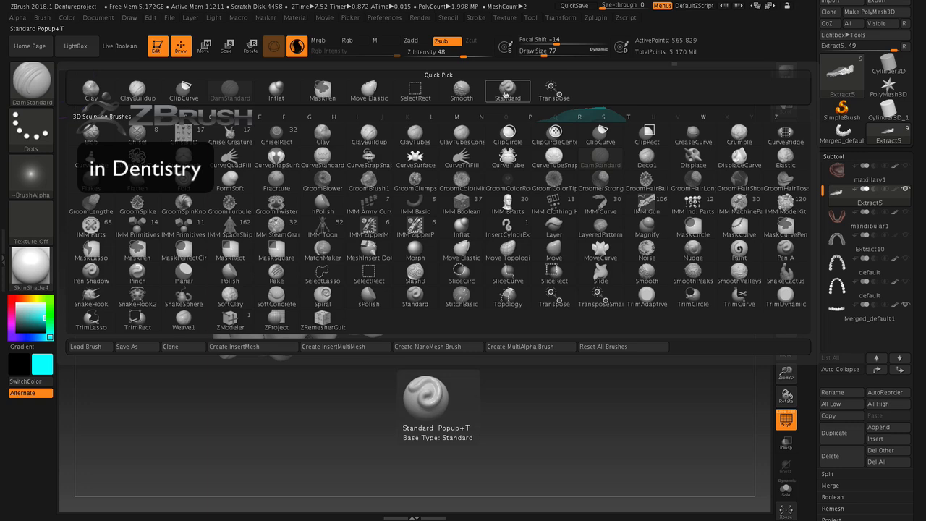
click(508, 91)
drag(544, 56, 534, 56)
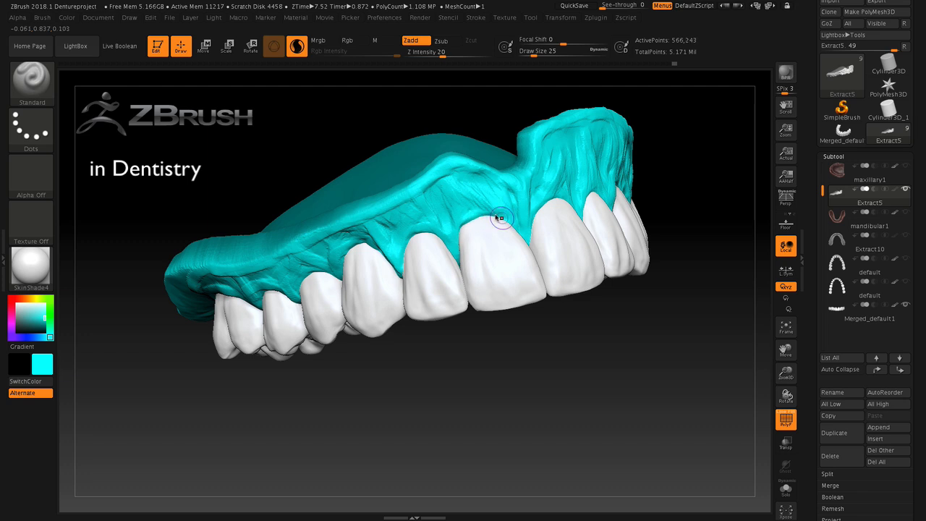
drag(581, 350, 538, 347)
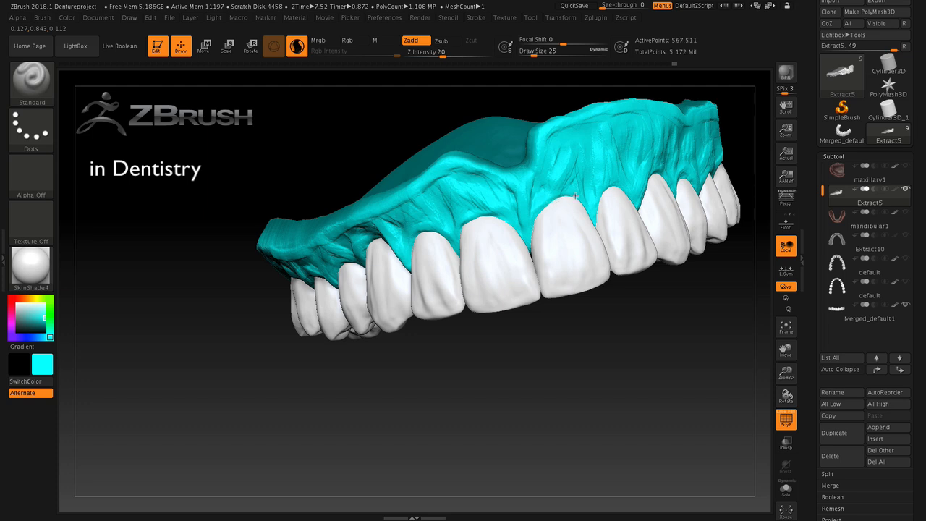
Step: Smooth the labial gum above and between the central incisors at draw size 39
drag(535, 53, 545, 53)
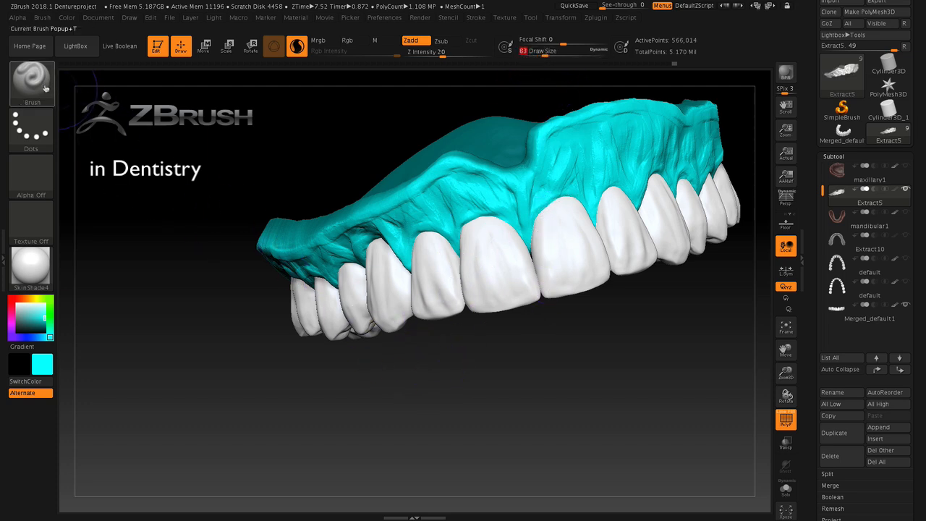
mouse_move(395, 388)
mouse_down()
mouse_move(434, 411)
mouse_move(416, 387)
mouse_up()
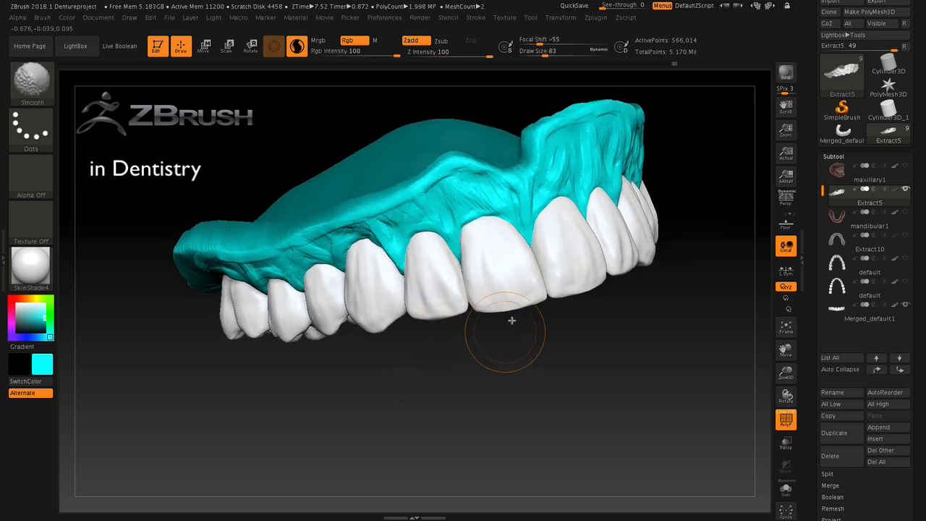
drag(546, 52, 534, 52)
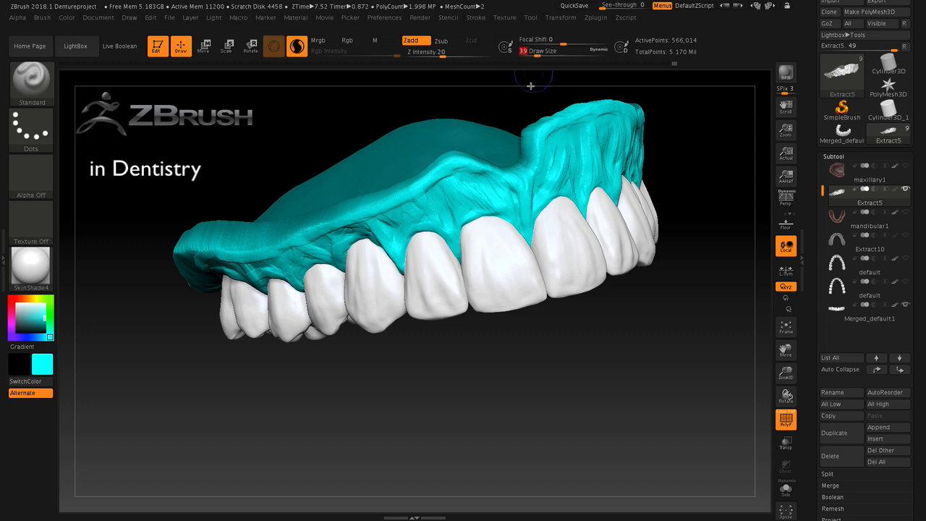
key(shift)
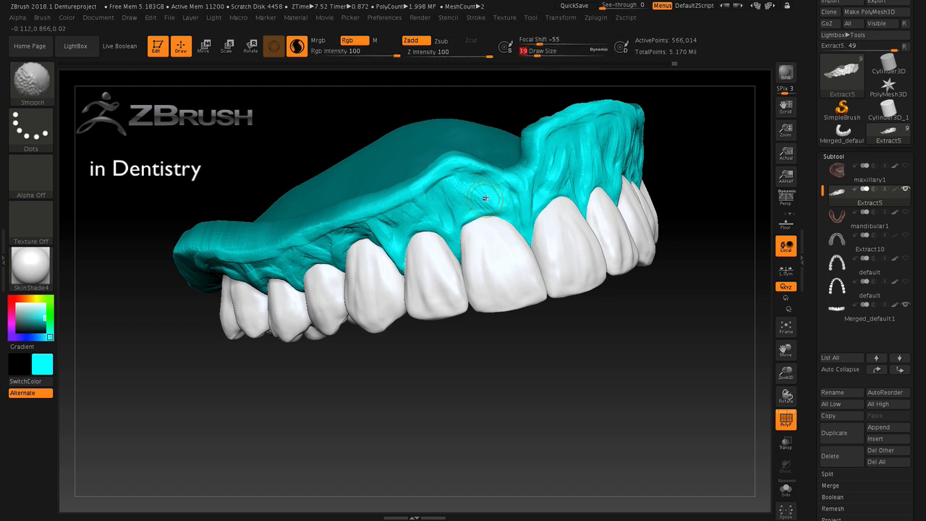
mouse_move(485, 187)
shift+mouse_down()
mouse_move(463, 180)
mouse_move(520, 216)
shift+mouse_up()
mouse_move(542, 325)
mouse_down()
mouse_move(517, 369)
mouse_move(544, 217)
mouse_move(529, 227)
mouse_up()
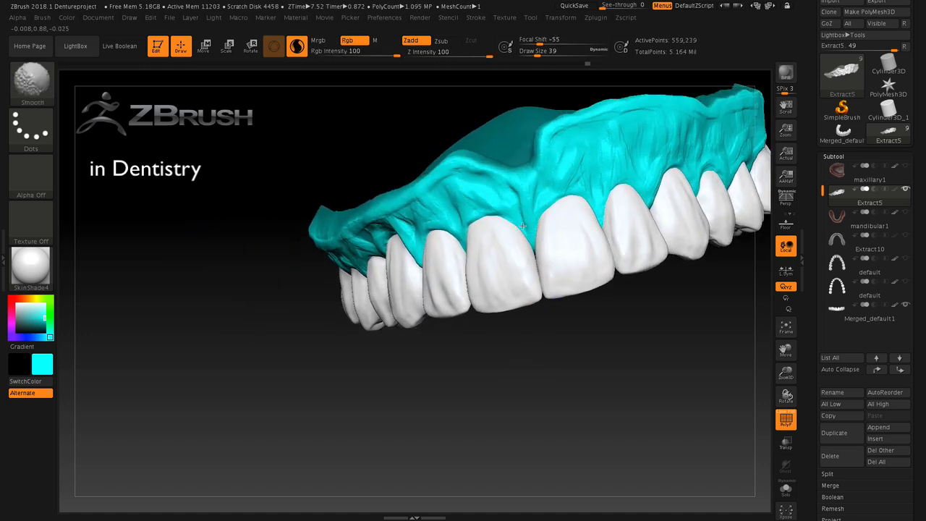
Step: Smooth the labial gum above the patient's left central incisor, lateral incisor and canine
shift+drag(606, 203, 597, 194)
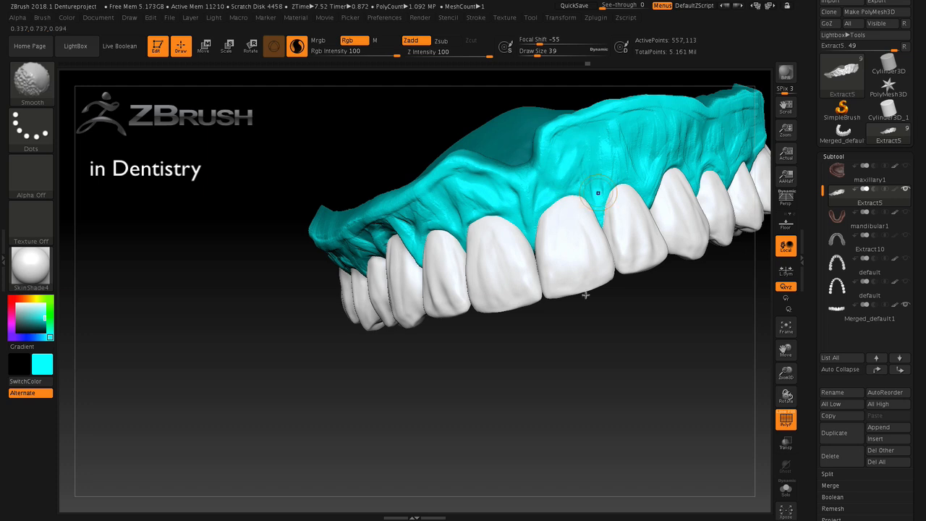
mouse_move(604, 350)
mouse_down()
mouse_move(565, 366)
mouse_move(569, 356)
mouse_up()
shift+drag(612, 196, 608, 131)
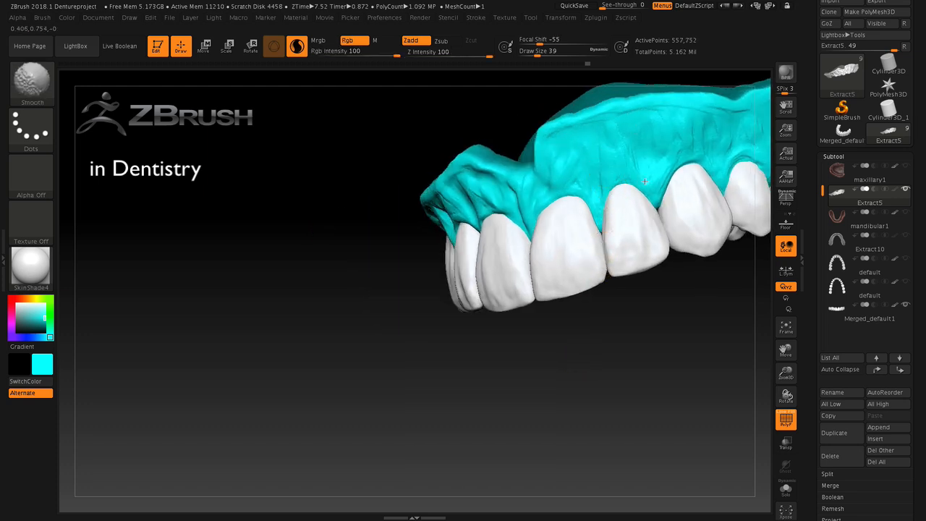
shift+drag(645, 181, 601, 197)
drag(610, 331, 626, 306)
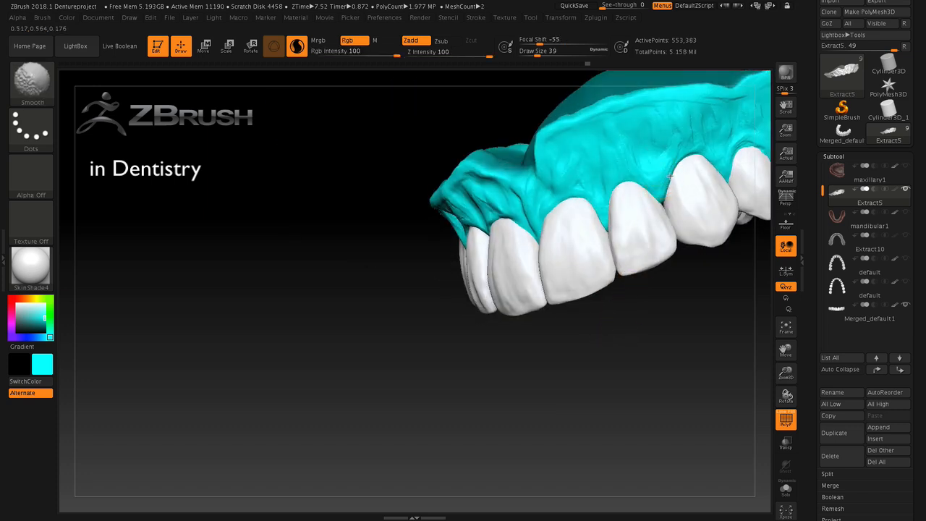
Step: Smooth the outer gum surface along the patient's left side, from the incisors back to the molars
mouse_move(785, 350)
mouse_down()
mouse_move(685, 408)
mouse_move(624, 428)
mouse_up()
mouse_move(557, 281)
shift+mouse_down()
mouse_move(525, 262)
mouse_move(497, 270)
shift+mouse_up()
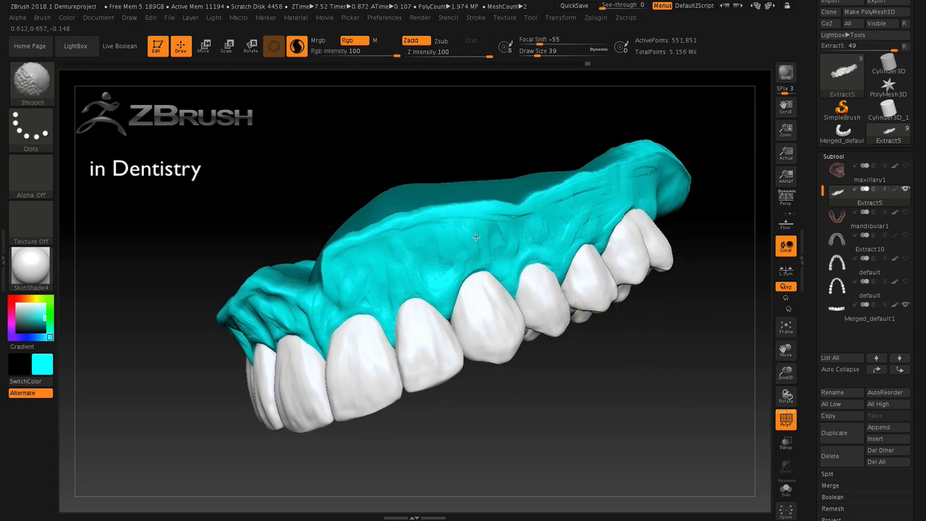
shift+drag(476, 236, 499, 227)
shift+drag(394, 232, 385, 241)
mouse_move(329, 324)
shift+mouse_down()
mouse_move(419, 310)
mouse_move(422, 283)
mouse_move(478, 267)
shift+mouse_up()
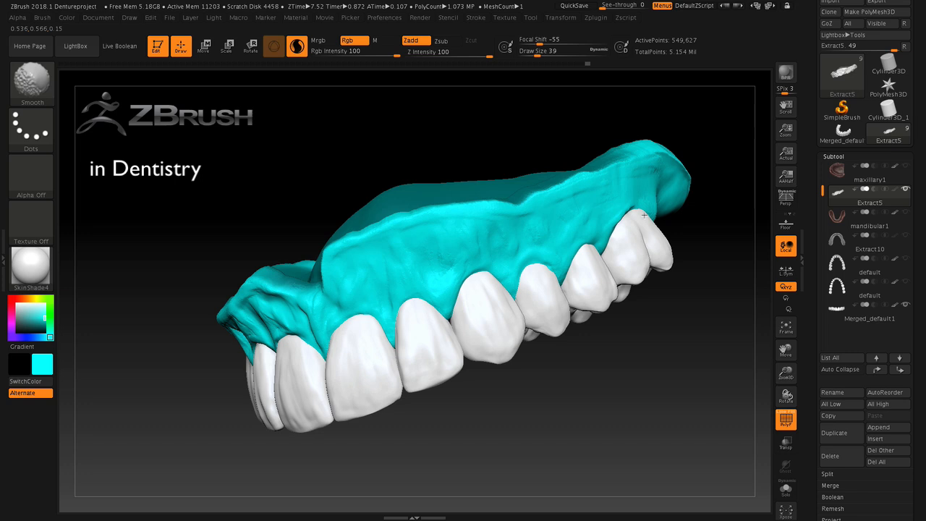
Step: Smooth the outer gum surface above the patient's left premolars and molars, raising the draw size to 80
drag(612, 374, 445, 257)
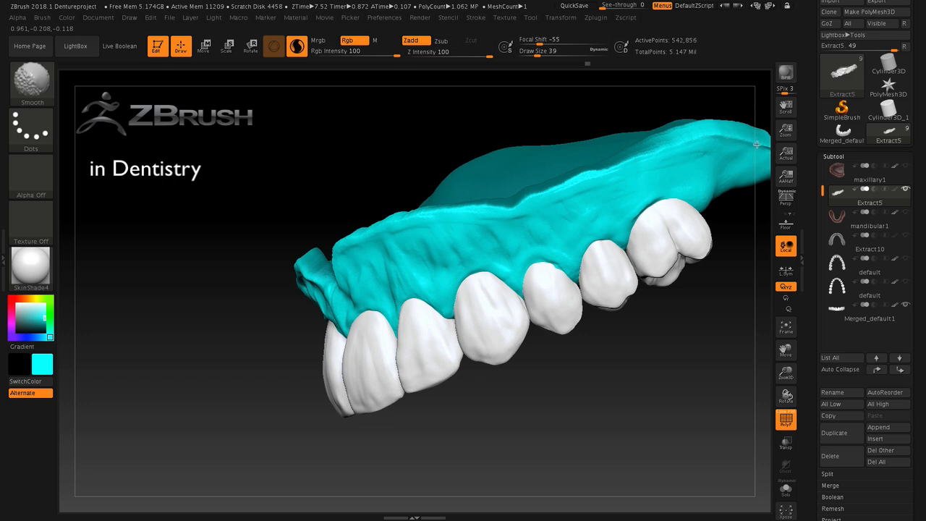
shift+drag(586, 201, 565, 207)
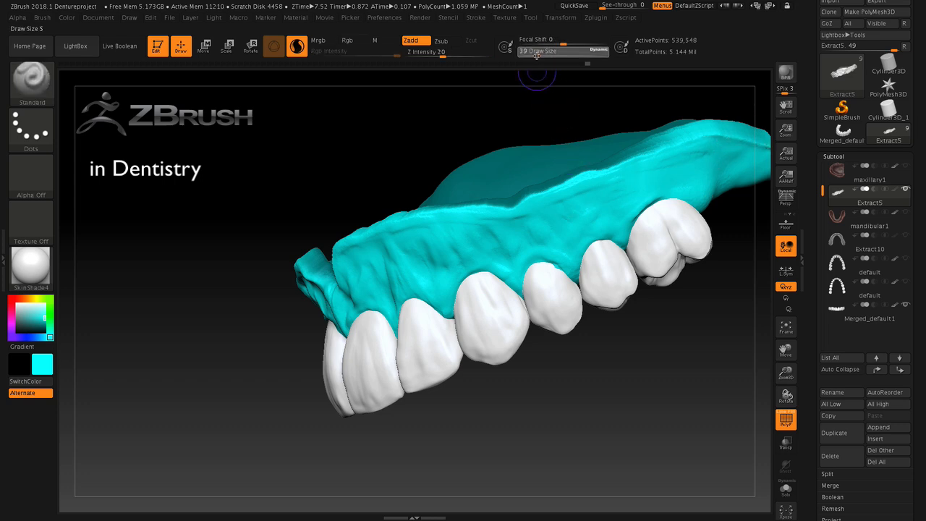
drag(536, 55, 544, 54)
shift+drag(563, 218, 550, 215)
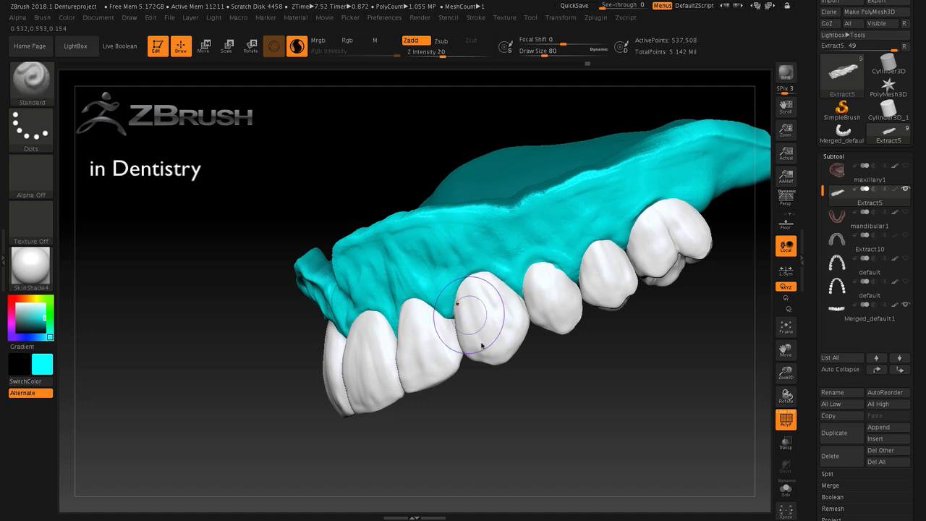
mouse_move(524, 452)
mouse_down()
mouse_move(533, 468)
mouse_move(480, 291)
mouse_up()
Step: Turn off Sculptris Pro mode and smooth the labial gum from the patient's left lateral incisor across the central incisors
click(297, 47)
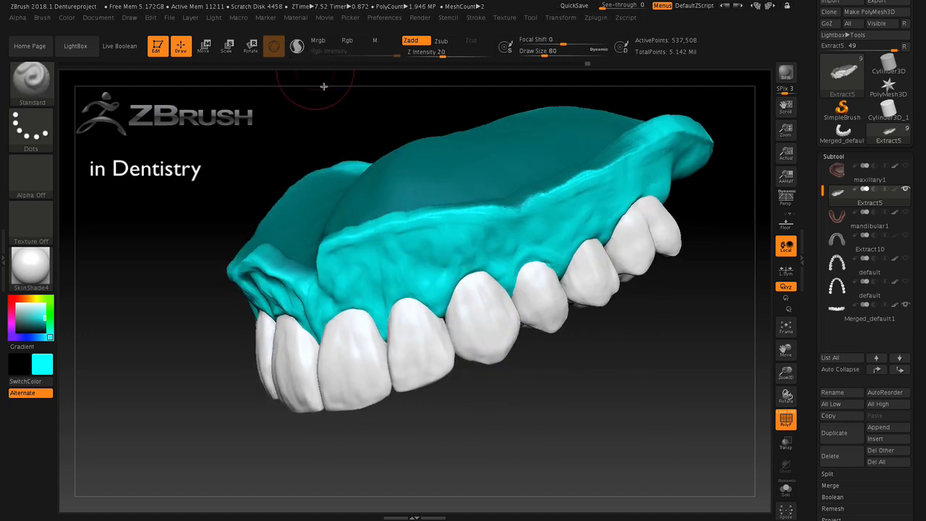
drag(485, 424, 457, 359)
shift+drag(405, 276, 401, 287)
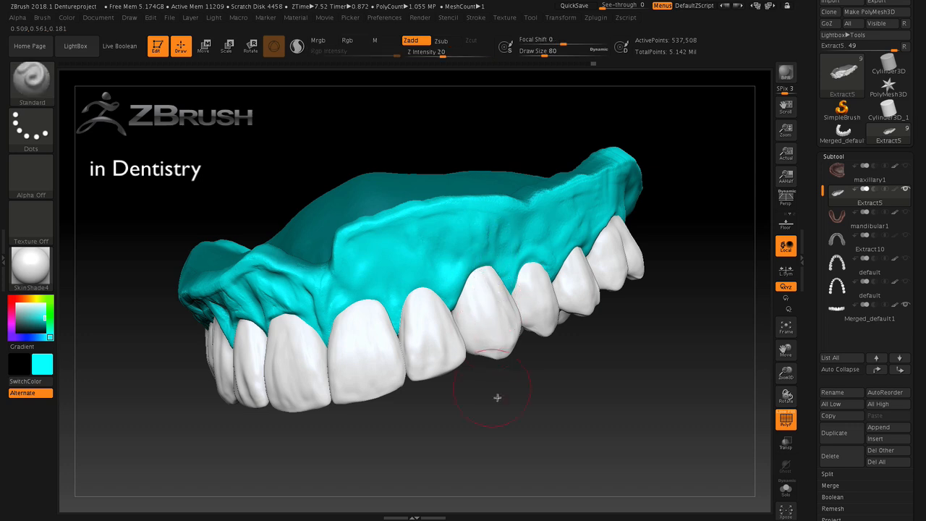
drag(496, 397, 474, 360)
mouse_move(390, 311)
shift+mouse_down()
mouse_move(300, 321)
mouse_move(263, 293)
shift+mouse_up()
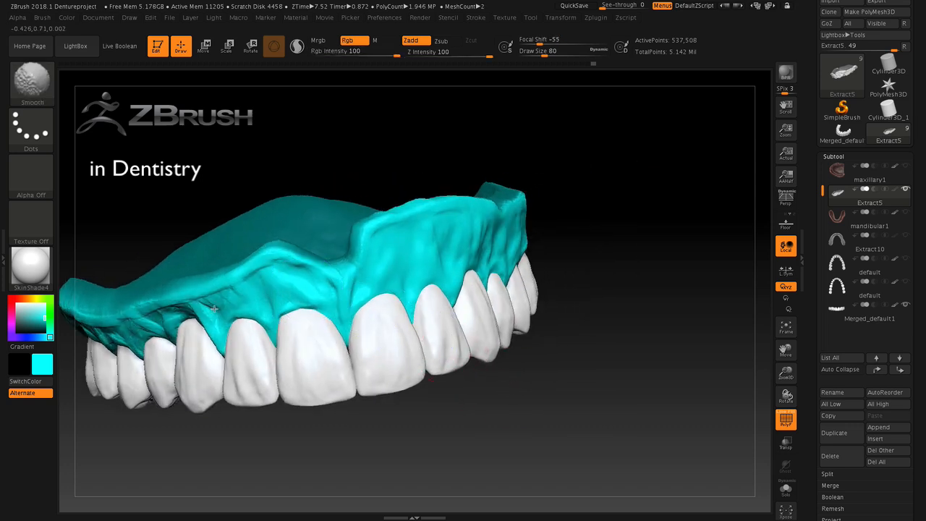
Step: Smooth the outer gum surface along the patient's right side, from the molars forward to the canine and lateral incisor
shift+drag(215, 309, 185, 319)
drag(324, 444, 318, 409)
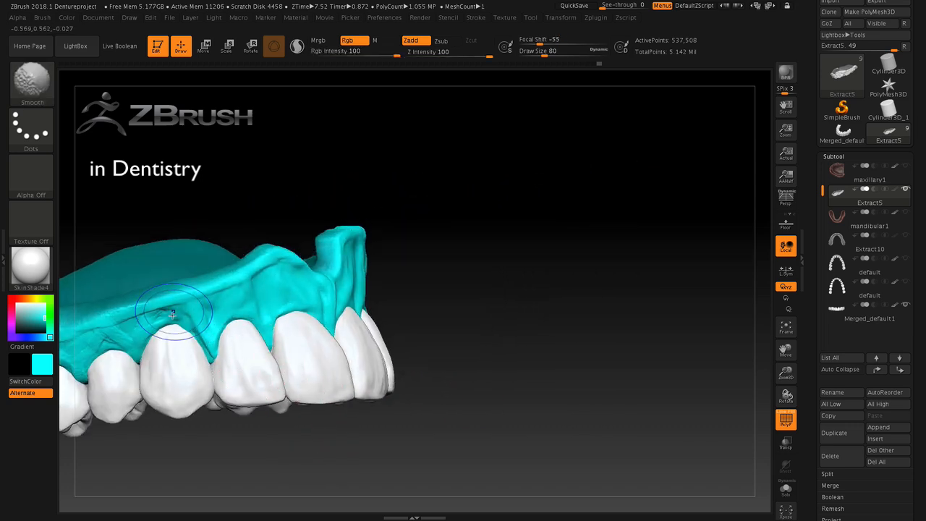
mouse_move(790, 350)
mouse_down()
mouse_move(924, 328)
mouse_move(925, 314)
mouse_up()
shift+drag(481, 276, 396, 295)
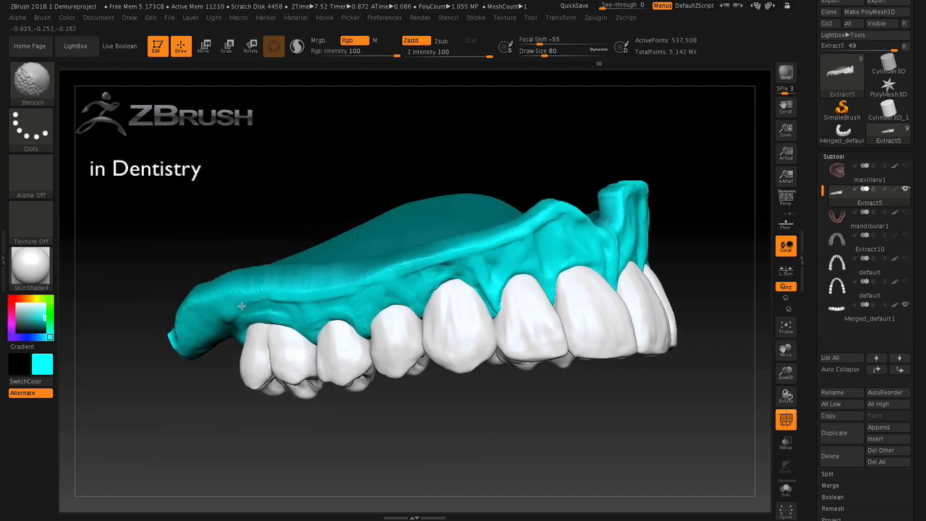
shift+drag(443, 288, 495, 265)
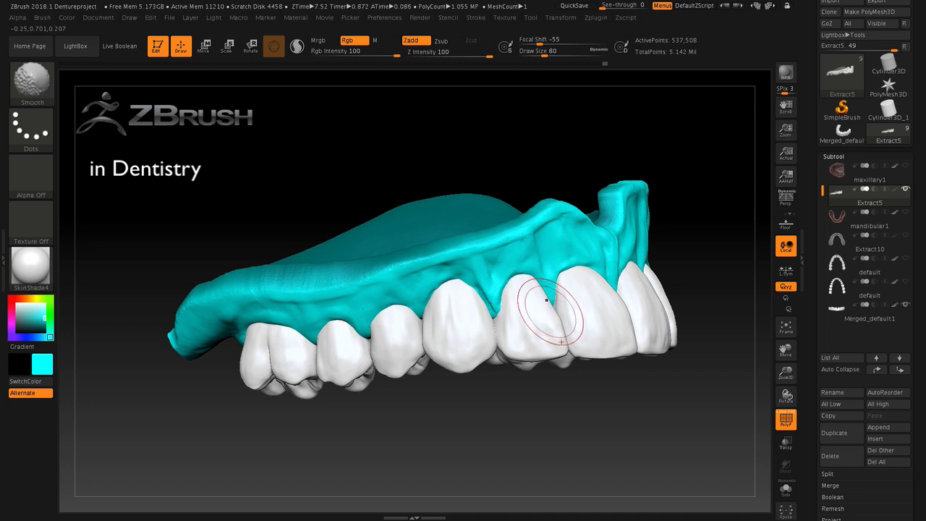
shift+drag(485, 302, 490, 299)
Step: Build up the labial gum above and between the central incisors with the Clay brush at draw size 41 and Sculptris Pro on
drag(538, 428, 506, 437)
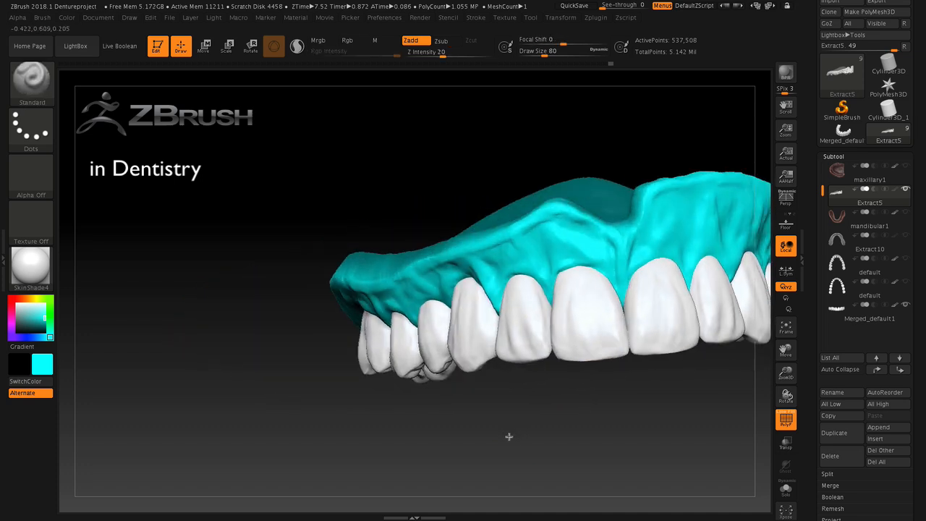
drag(786, 351, 699, 359)
drag(695, 400, 683, 405)
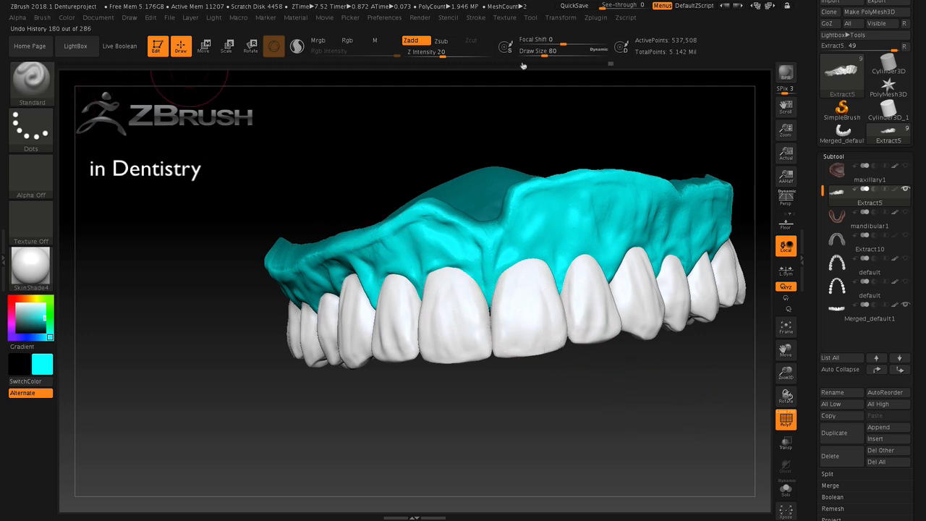
drag(541, 53, 537, 54)
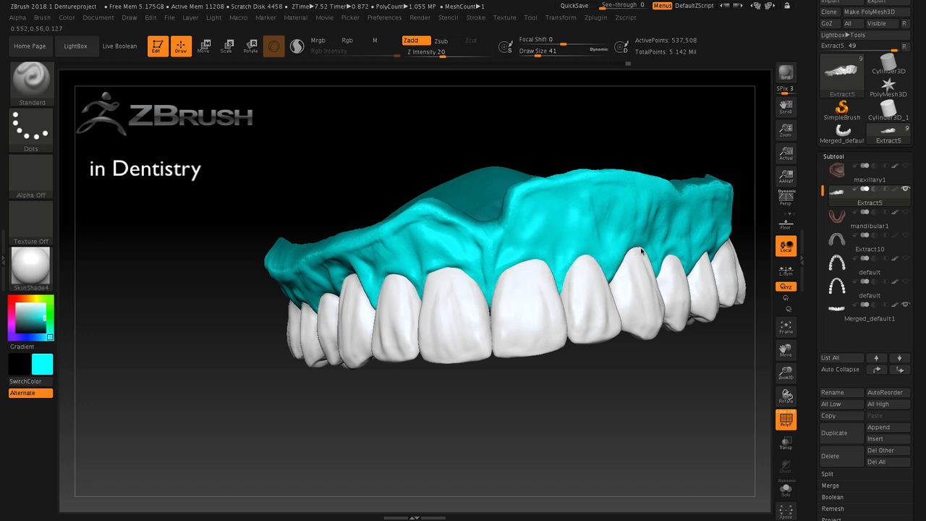
key(b)
key(c)
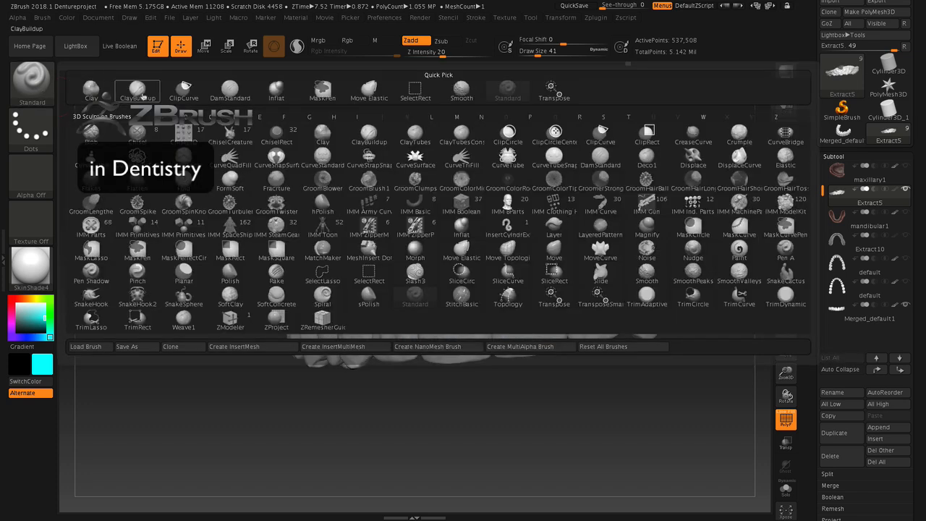
key(l)
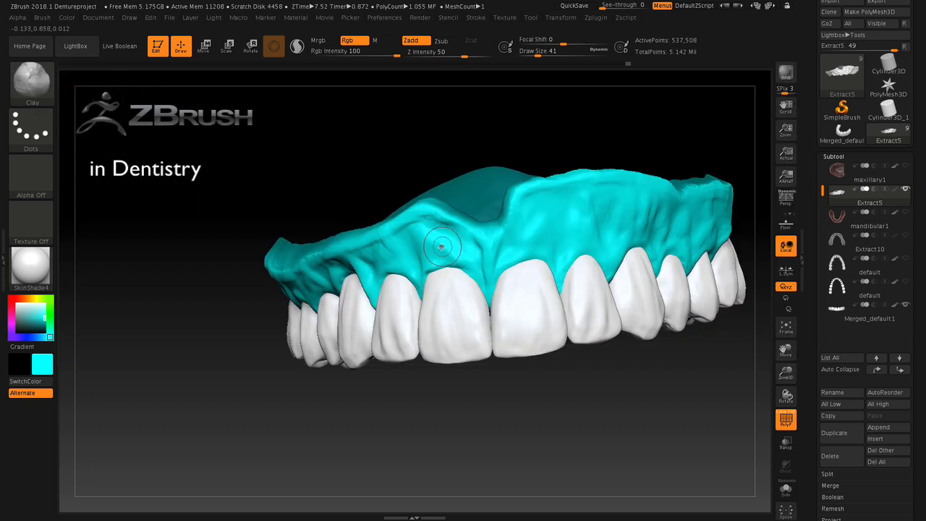
click(297, 46)
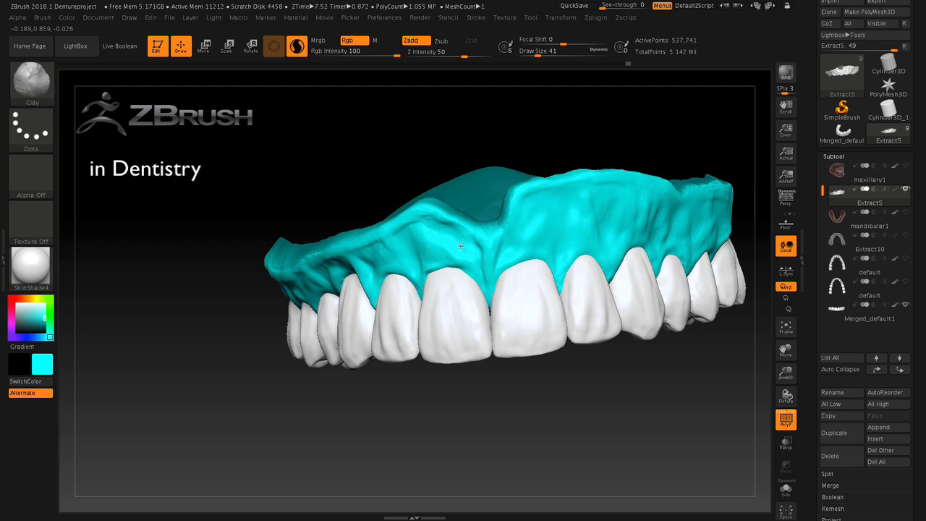
mouse_move(461, 245)
mouse_down()
mouse_move(555, 240)
mouse_move(523, 253)
mouse_up()
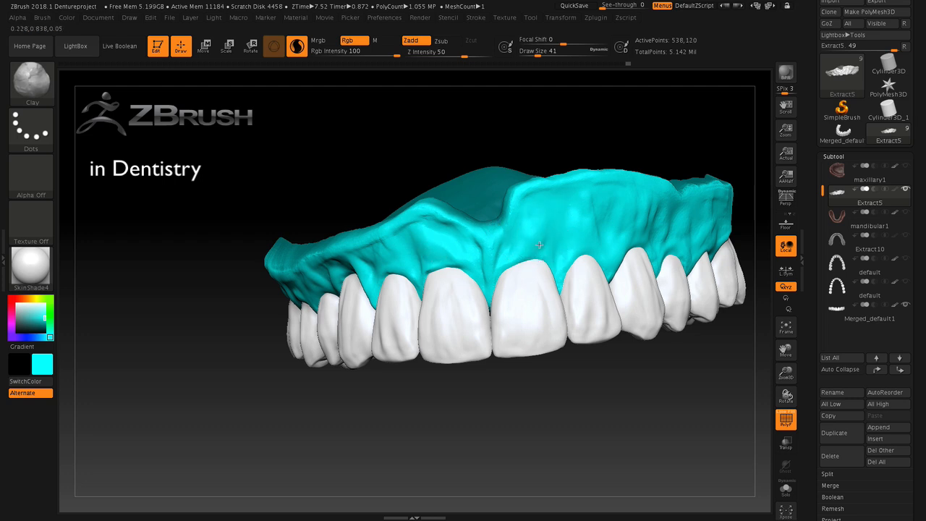
mouse_move(525, 244)
mouse_down()
mouse_move(512, 229)
mouse_move(493, 264)
mouse_move(463, 228)
mouse_up()
drag(489, 257, 489, 272)
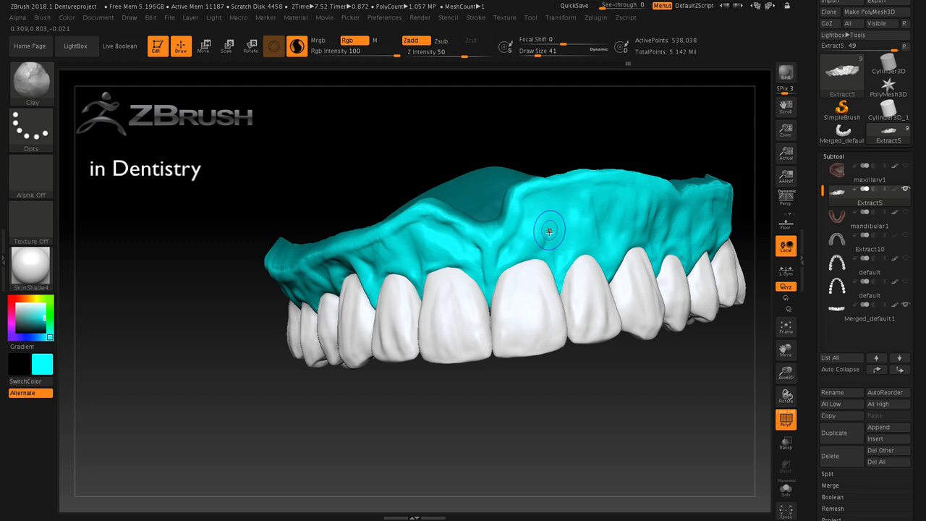
Step: Add Clay brush strokes to the root contours above the patient's left central incisor, lateral incisor and canine
mouse_move(550, 230)
mouse_down()
mouse_move(545, 249)
mouse_move(548, 242)
mouse_up()
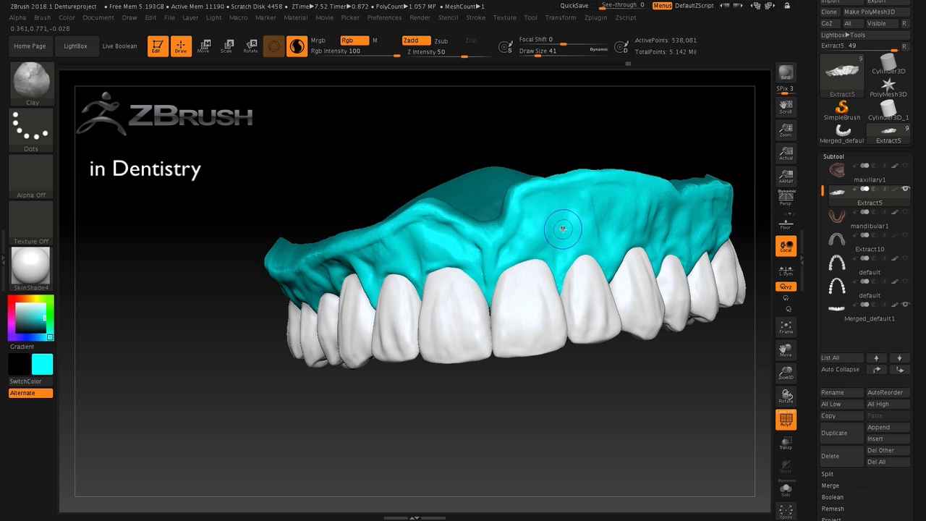
key(ctrl)
drag(548, 214, 548, 219)
drag(559, 262, 571, 225)
drag(637, 409, 579, 418)
drag(654, 221, 652, 232)
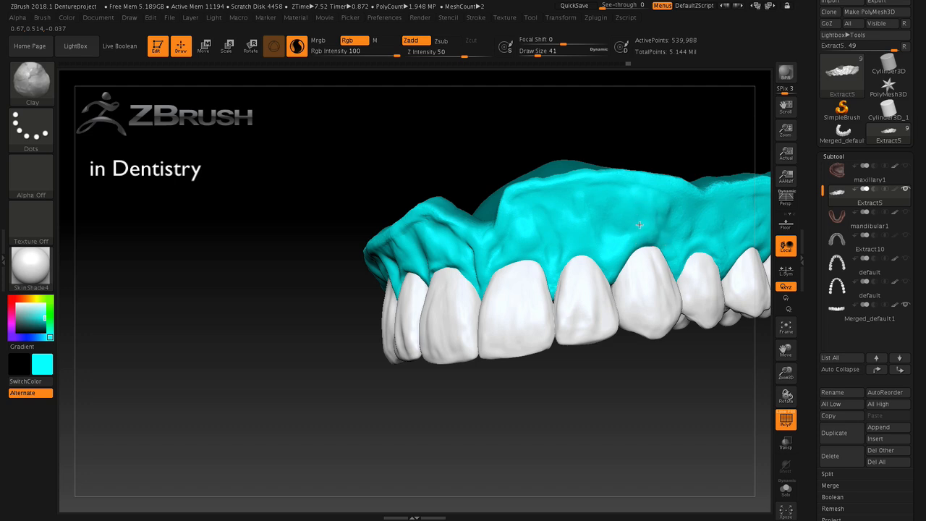
drag(639, 224, 639, 226)
drag(544, 402, 596, 402)
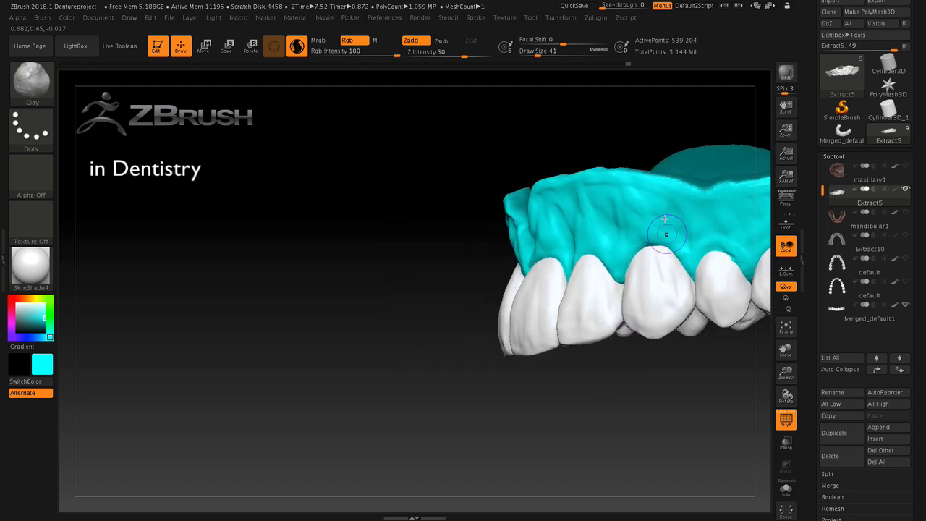
mouse_move(653, 203)
mouse_down()
mouse_move(651, 215)
mouse_move(641, 206)
mouse_up()
Step: Build up the gum above the patient's left canine and the right front teeth with the ClayBuildup brush
click(32, 84)
click(138, 90)
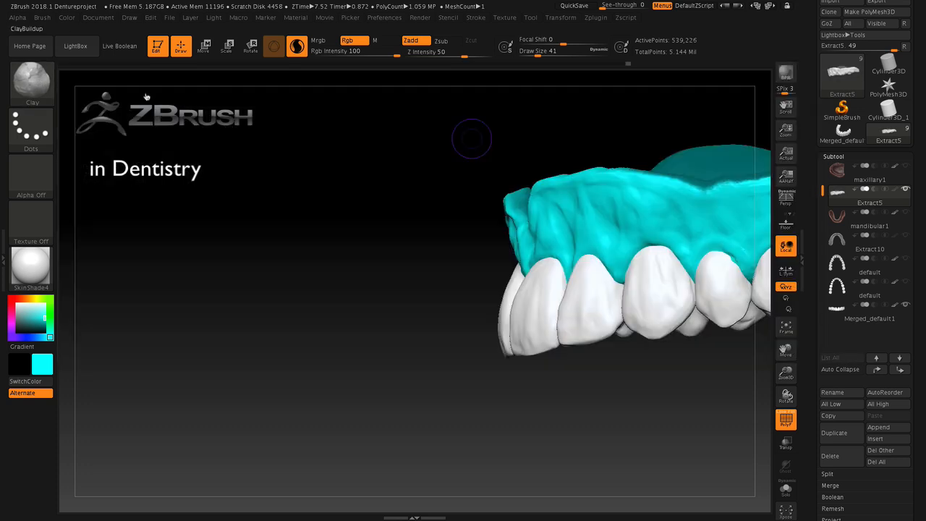
drag(711, 209, 645, 207)
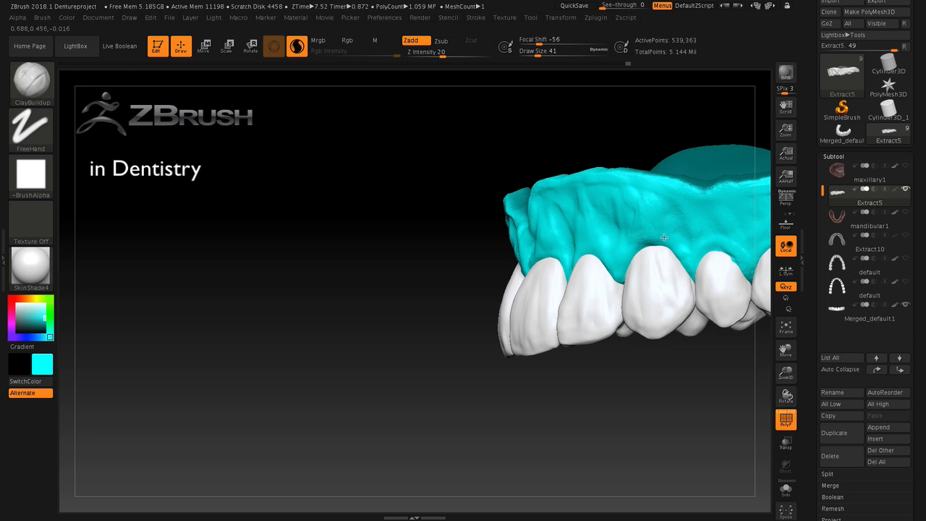
drag(678, 399, 696, 398)
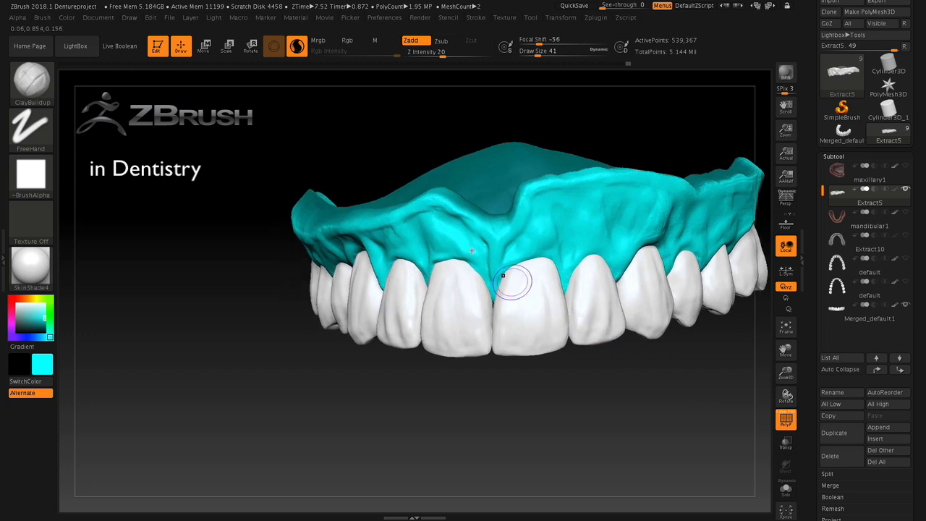
drag(432, 407, 451, 405)
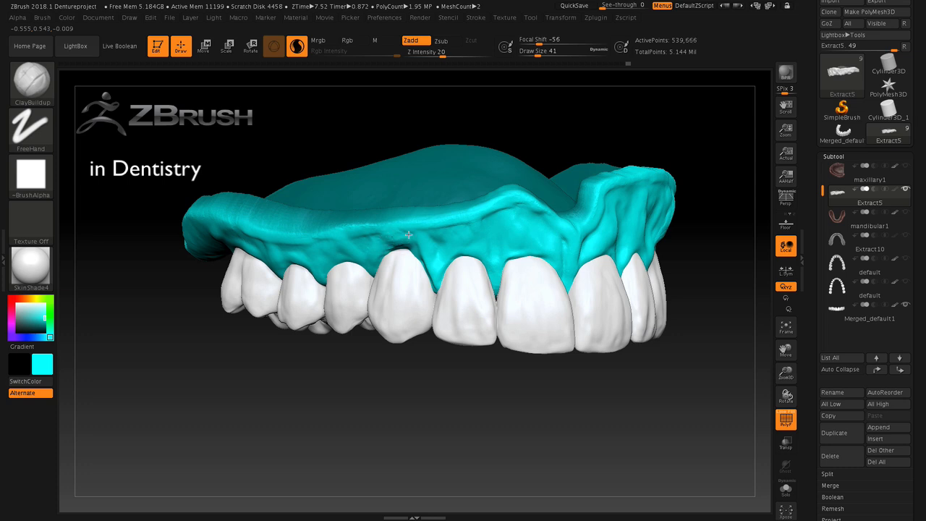
drag(443, 398, 463, 389)
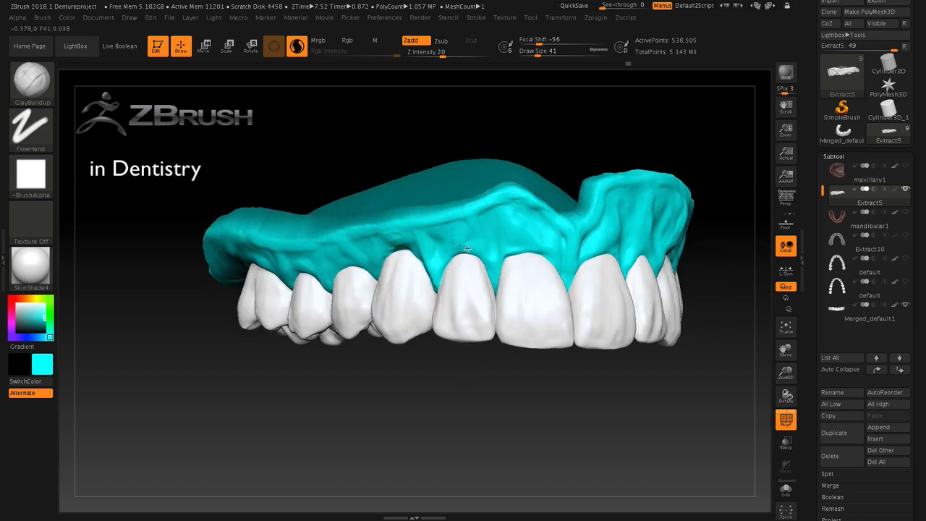
Step: Turn off Sculptris Pro mode and smooth the labial gum on both sides of the front teeth at draw size 97
click(297, 46)
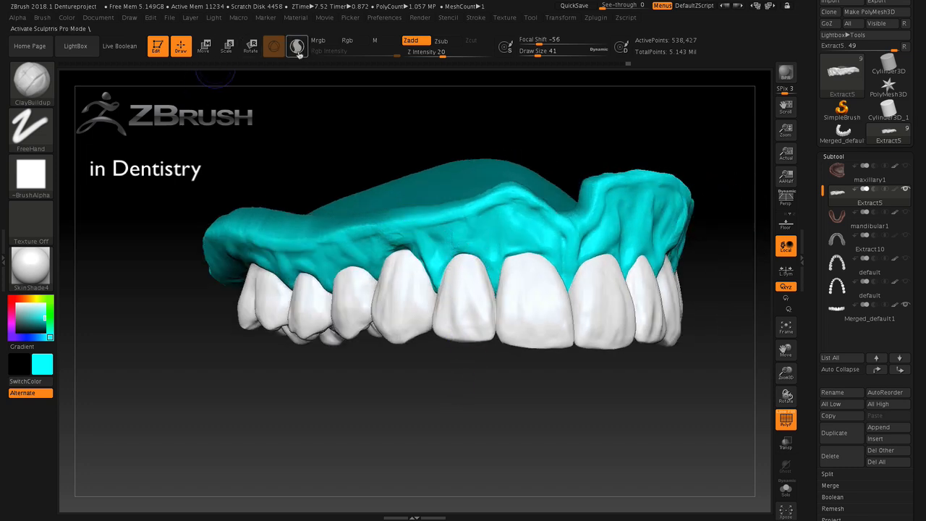
drag(540, 55, 547, 57)
mouse_move(477, 244)
shift+mouse_down()
mouse_move(402, 253)
mouse_move(408, 246)
shift+mouse_up()
mouse_move(560, 385)
mouse_down()
mouse_move(513, 386)
mouse_move(522, 378)
mouse_up()
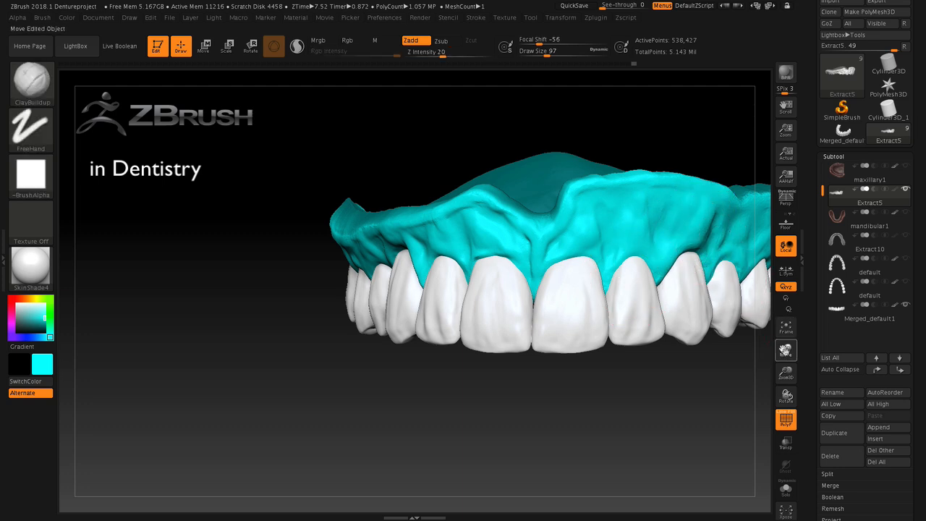
drag(785, 350, 673, 384)
drag(706, 403, 656, 398)
mouse_move(614, 269)
shift+mouse_down()
mouse_move(601, 245)
mouse_move(622, 222)
shift+mouse_up()
drag(588, 407, 631, 401)
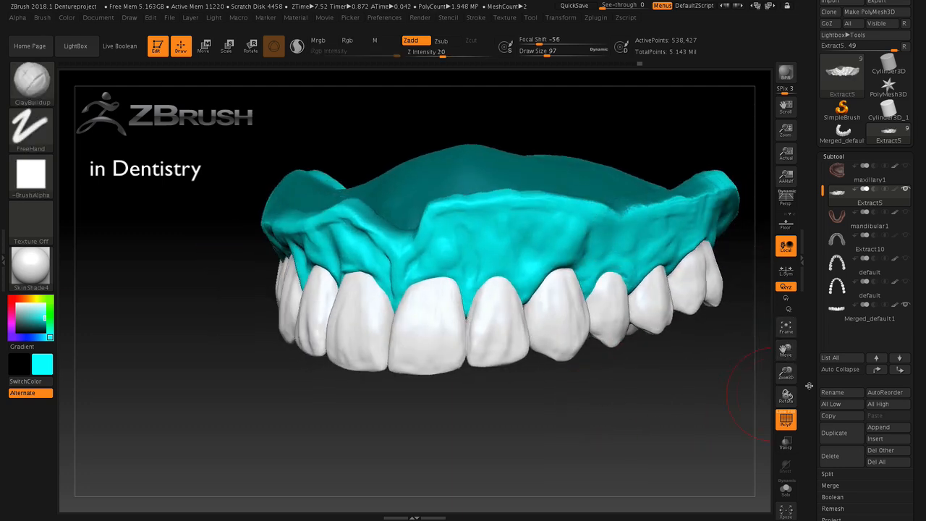
Step: Turn on the polyframe display and check the gum margins around the front teeth
click(794, 416)
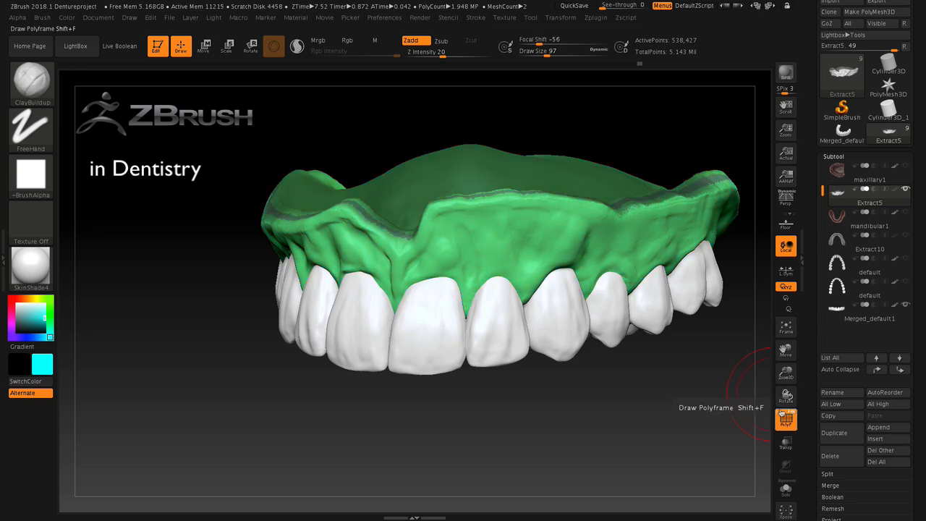
click(781, 413)
mouse_move(689, 427)
mouse_down()
mouse_move(703, 422)
mouse_move(678, 425)
mouse_move(672, 412)
mouse_up()
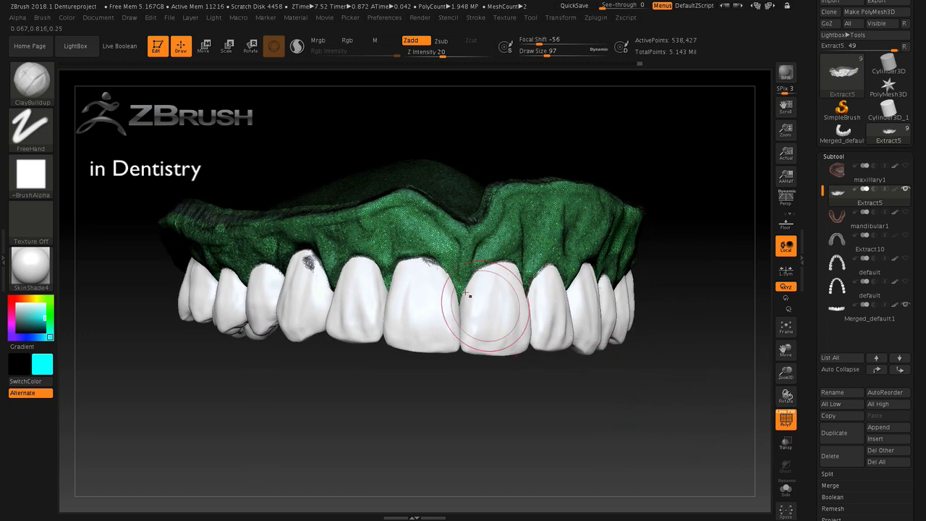
mouse_move(356, 337)
mouse_down()
mouse_move(378, 385)
mouse_move(340, 318)
mouse_up()
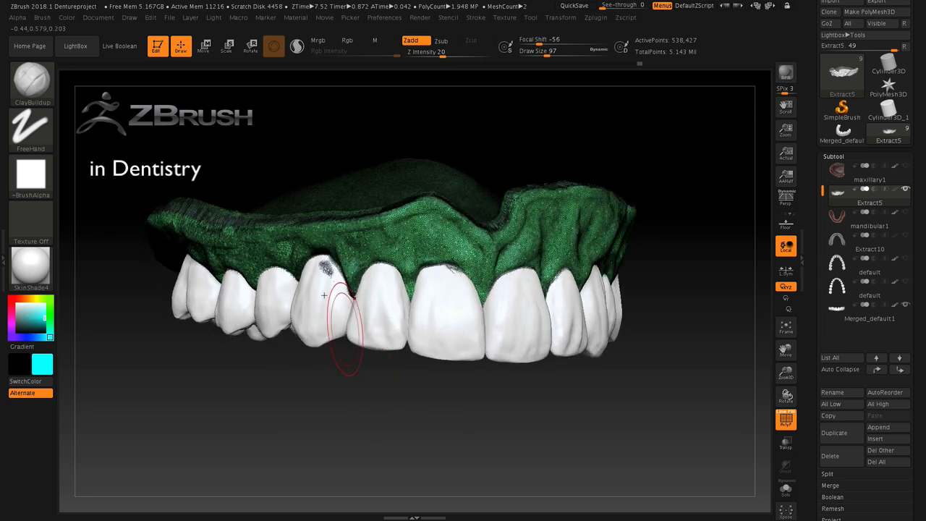
Step: Adjust the gum margins around the upper front teeth with the Move Elastic brush at draw size 77
click(30, 79)
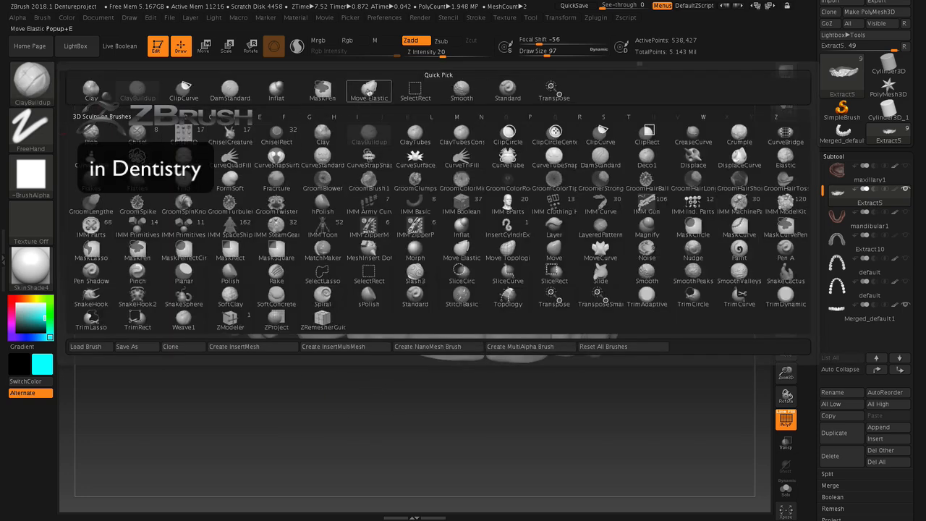
click(369, 90)
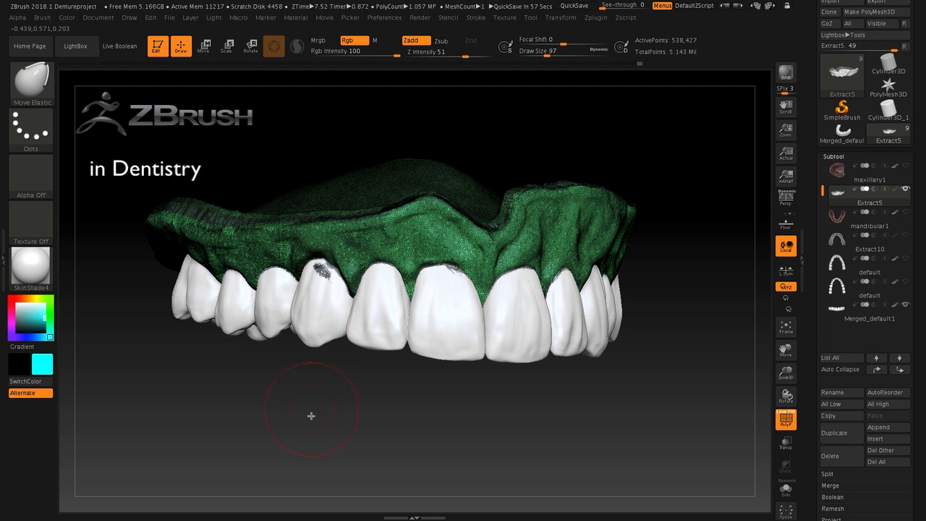
drag(311, 416, 326, 388)
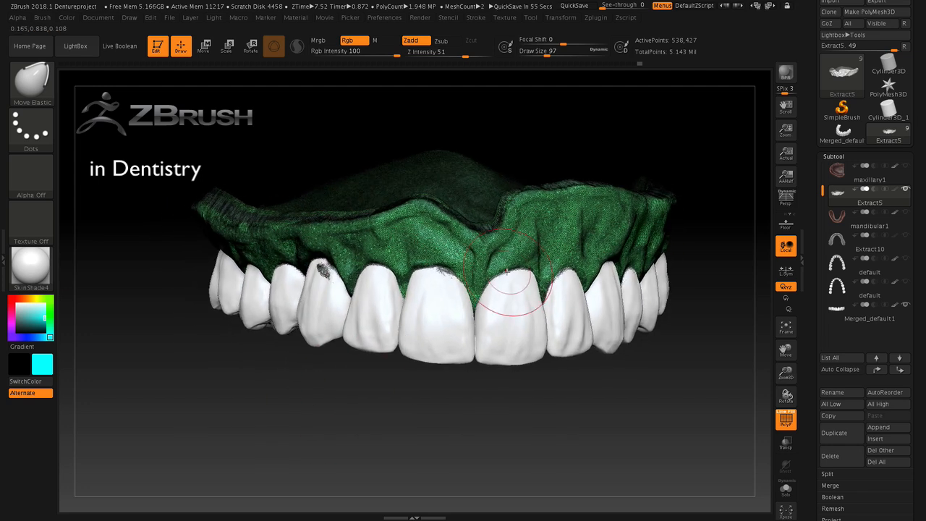
drag(548, 55, 544, 55)
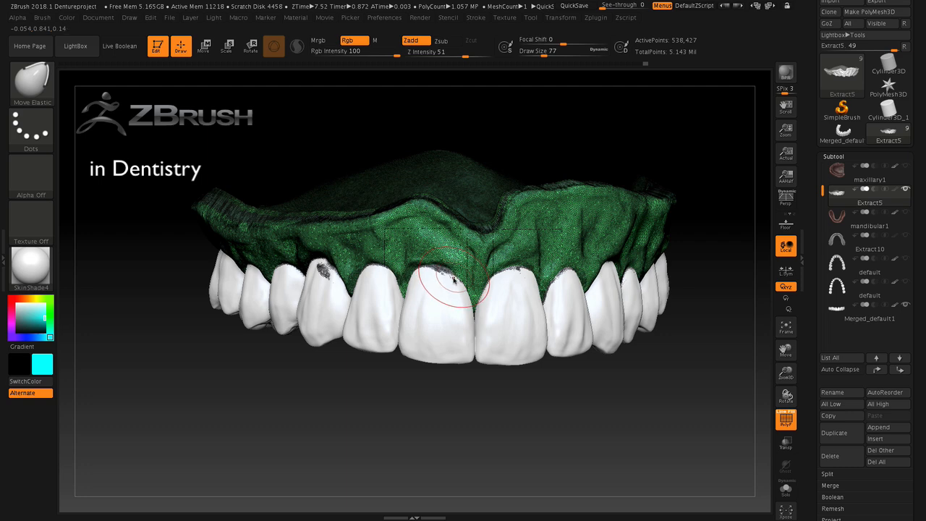
mouse_move(393, 392)
mouse_down()
mouse_move(383, 397)
mouse_move(444, 368)
mouse_move(494, 422)
mouse_move(558, 313)
mouse_up()
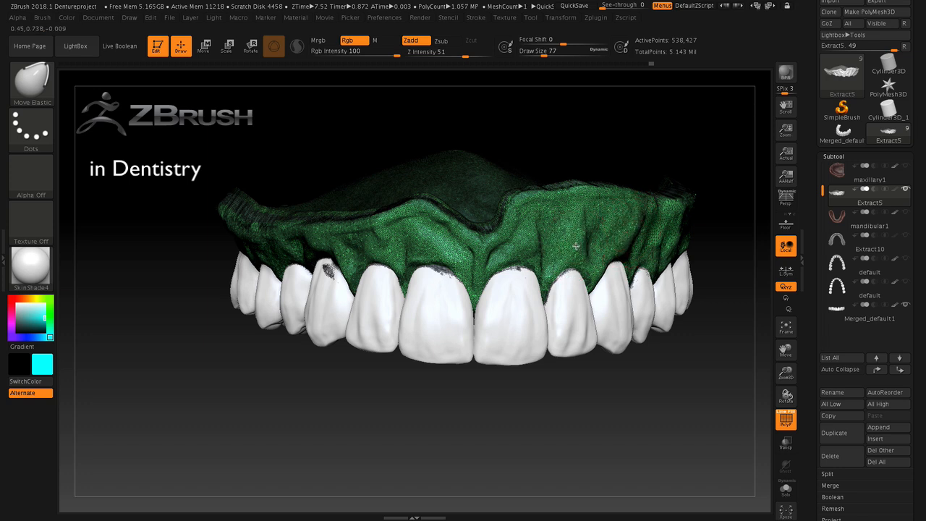
drag(471, 397, 448, 352)
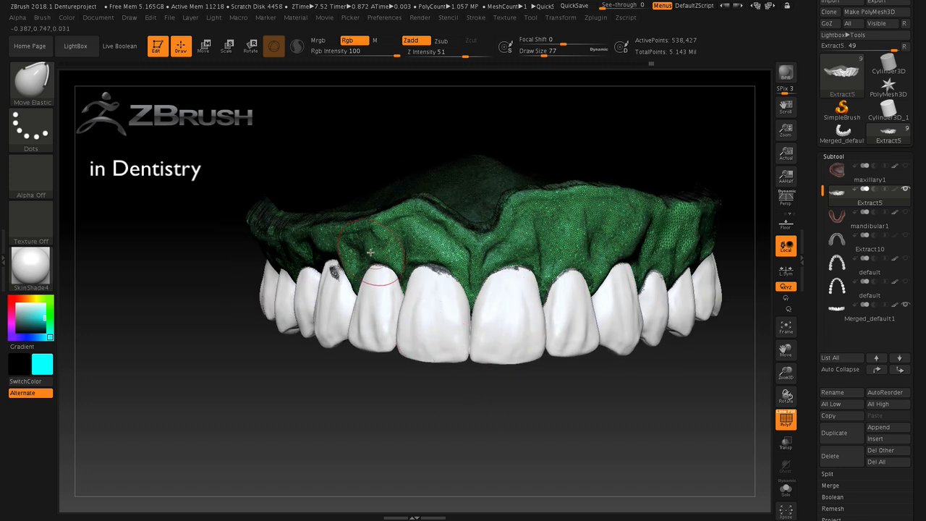
mouse_move(370, 432)
mouse_down()
mouse_move(356, 430)
mouse_move(465, 383)
mouse_up()
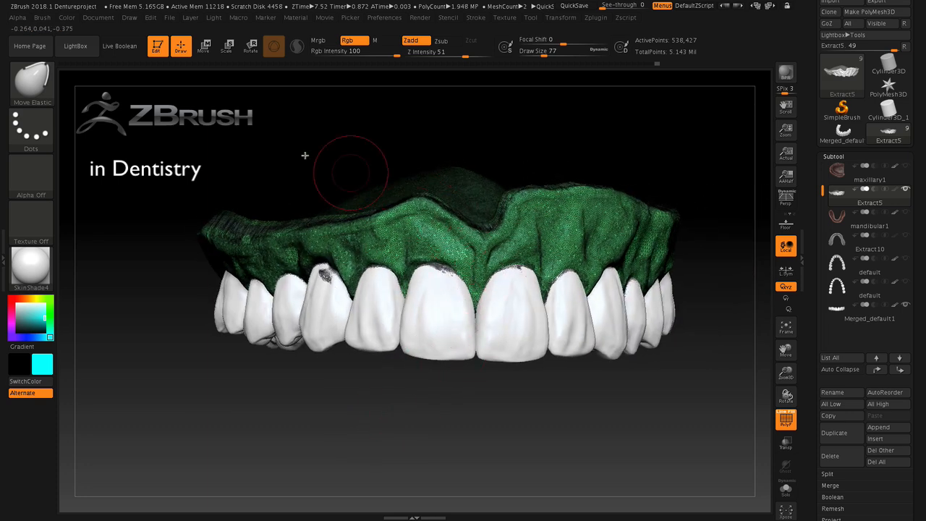
Step: Turn off the polyframe display and carve the gum contours between the central incisors and the patient's left lateral incisor with DamStandard at draw size 41
click(43, 81)
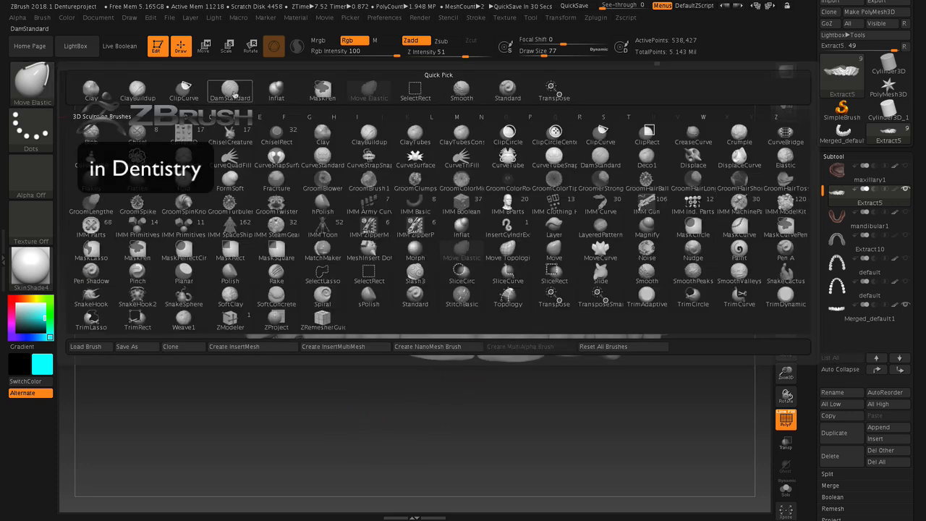
click(230, 90)
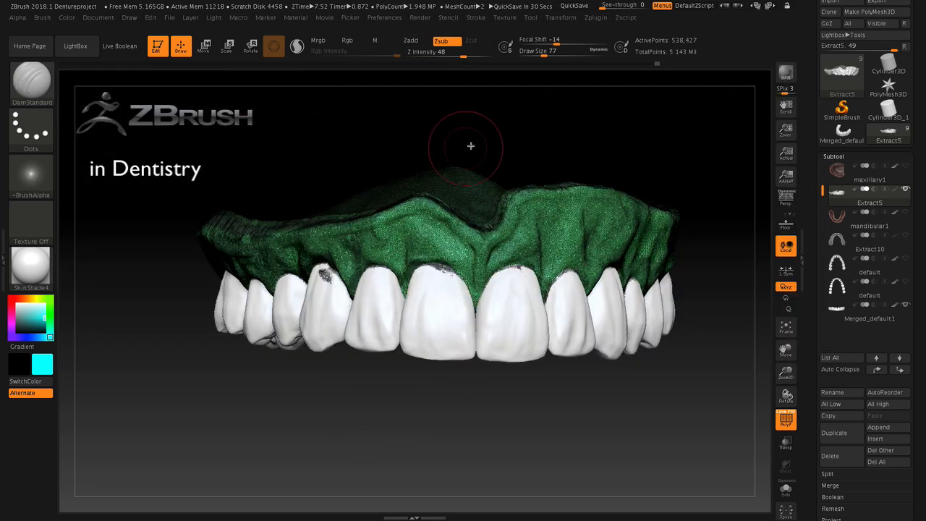
click(785, 417)
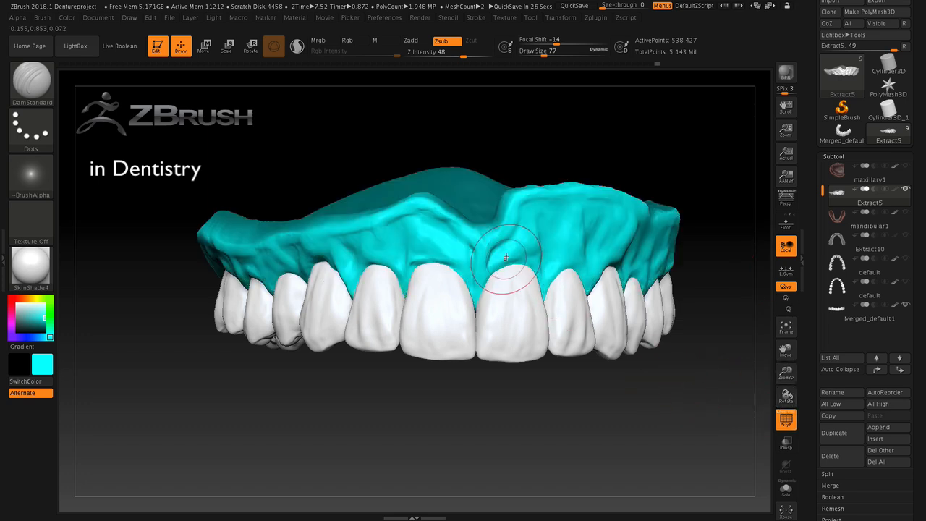
drag(542, 55, 537, 55)
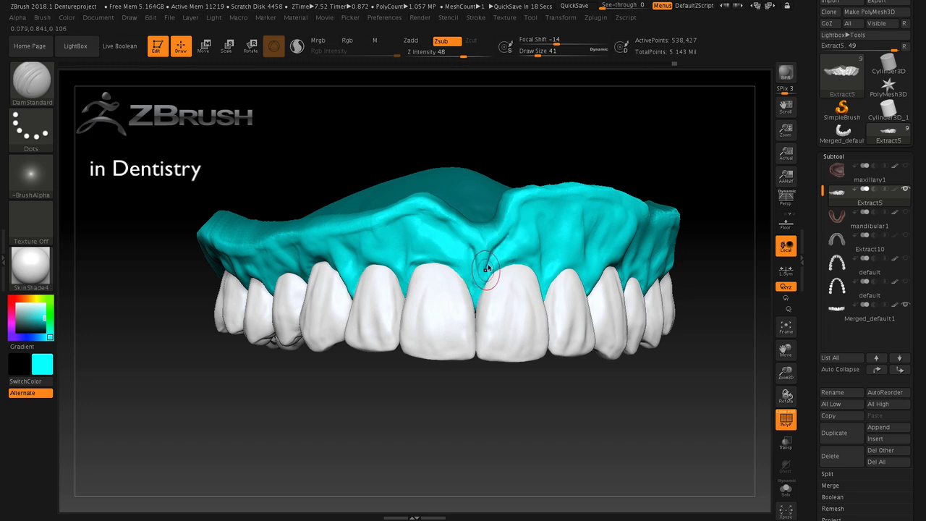
drag(492, 403, 506, 393)
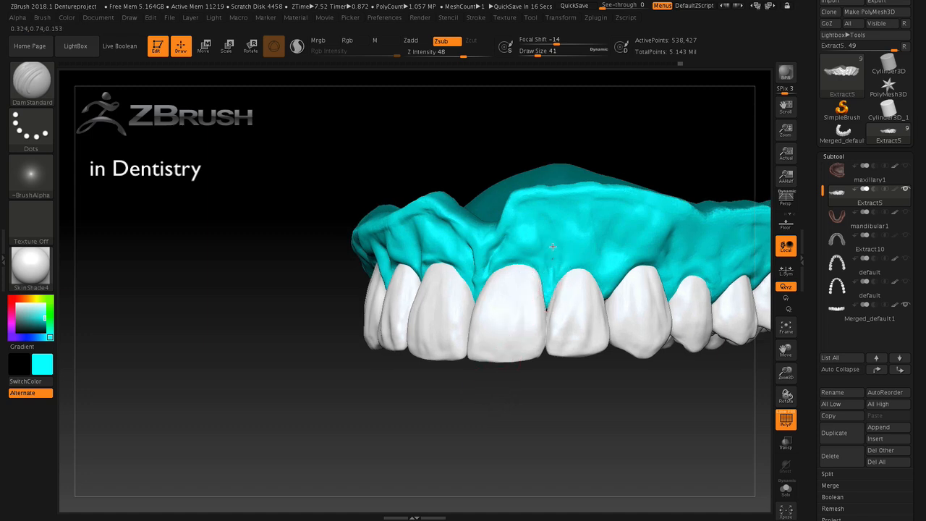
drag(533, 419, 572, 409)
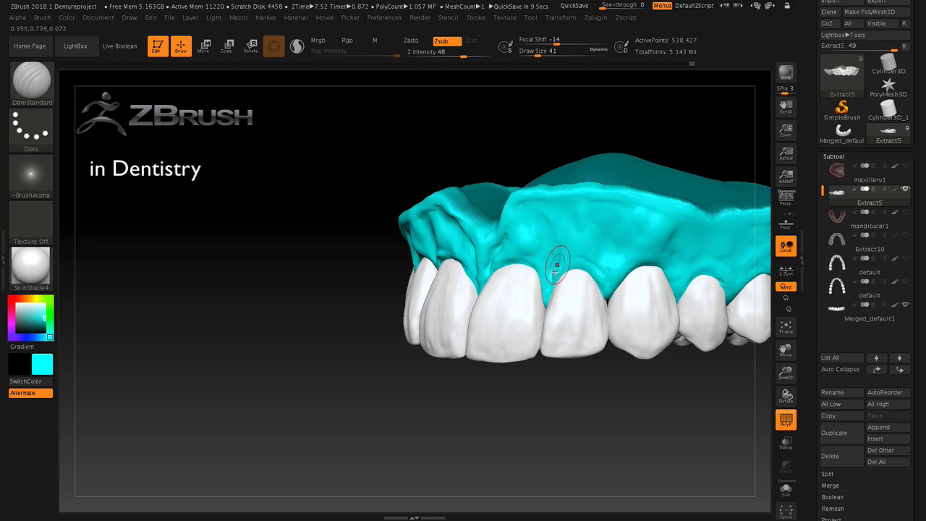
Step: Carve the gum contours beside the patient's left canine and above the right front teeth with the DamStandard brush
drag(608, 365, 601, 388)
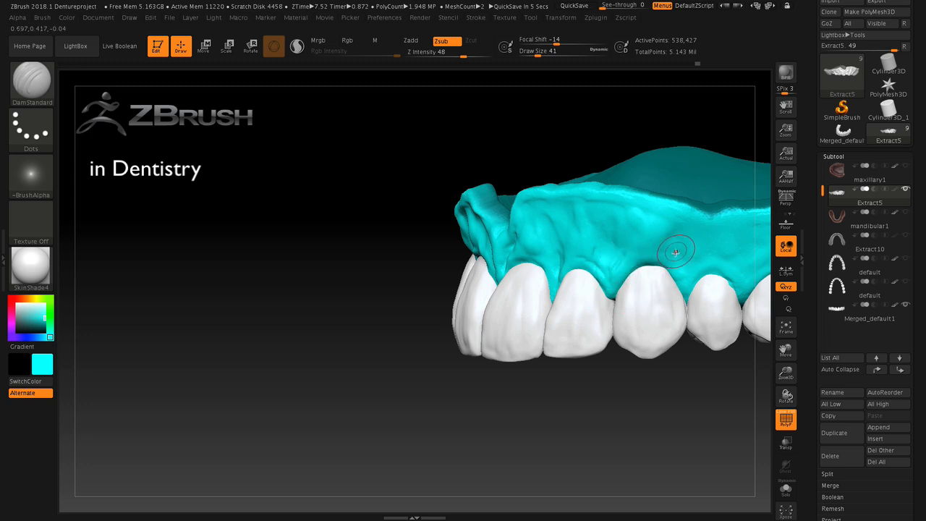
drag(649, 386, 636, 371)
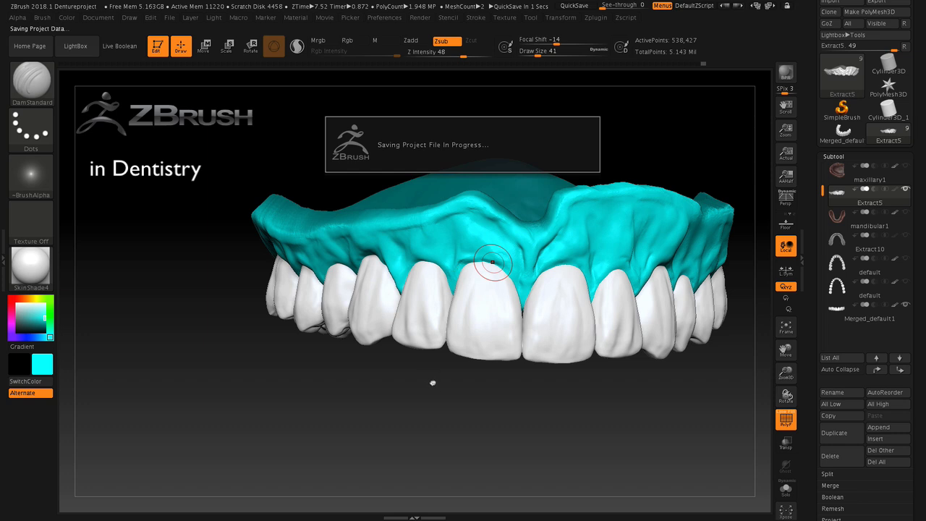
drag(433, 381, 446, 385)
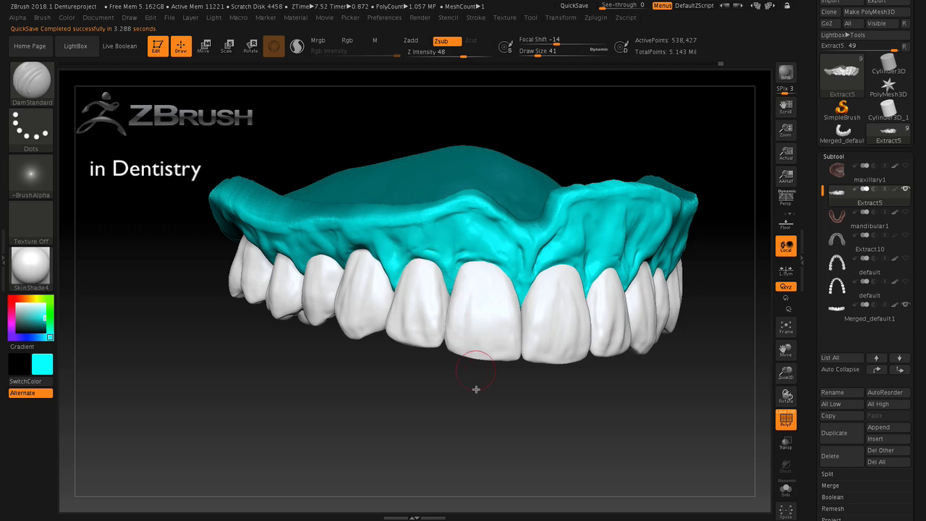
mouse_move(473, 389)
mouse_down()
mouse_move(473, 410)
mouse_move(411, 275)
mouse_up()
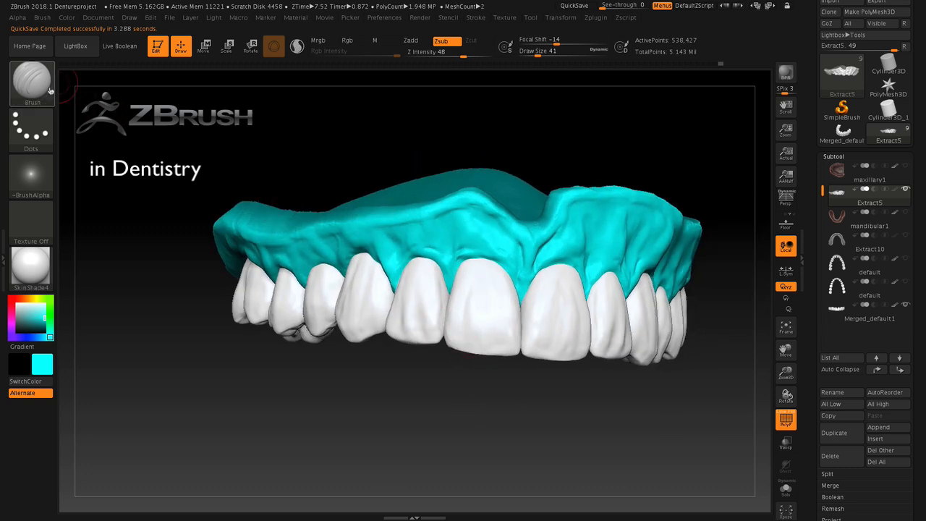
Step: Build up the gum margins above the patient's right incisors and the papillae beside the left central incisor with the Clay brush at draw size 23
click(32, 81)
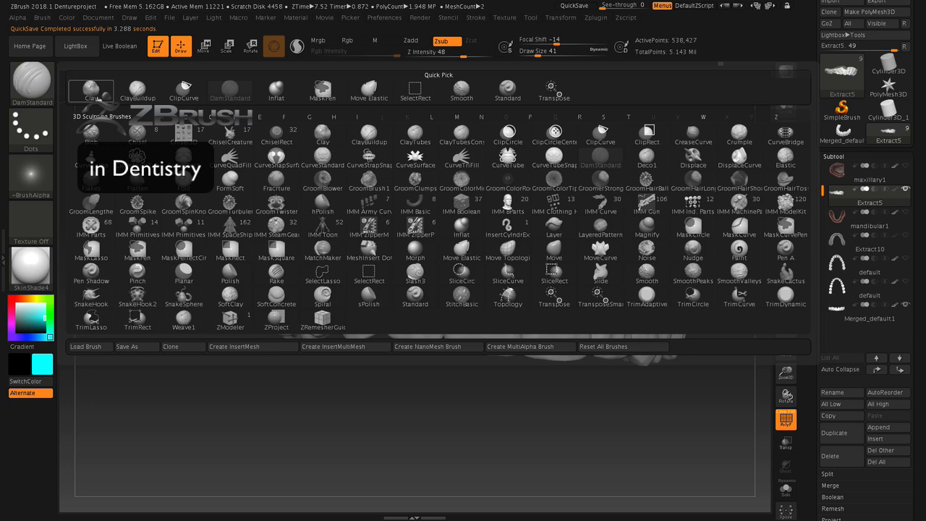
click(97, 96)
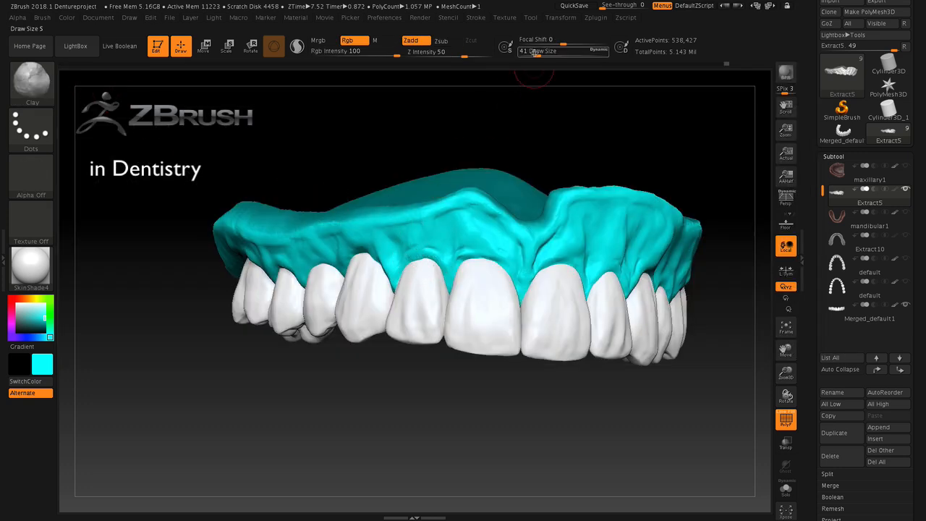
drag(535, 52, 533, 52)
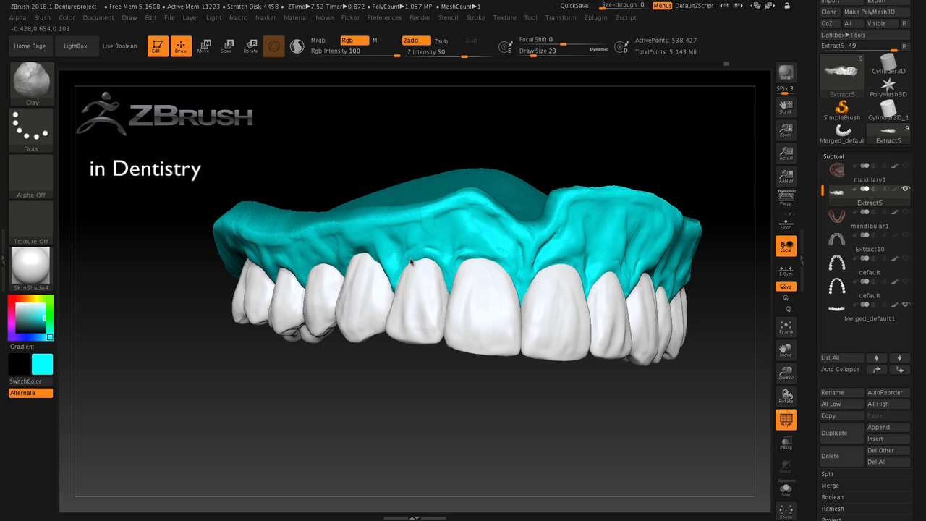
drag(425, 258, 427, 258)
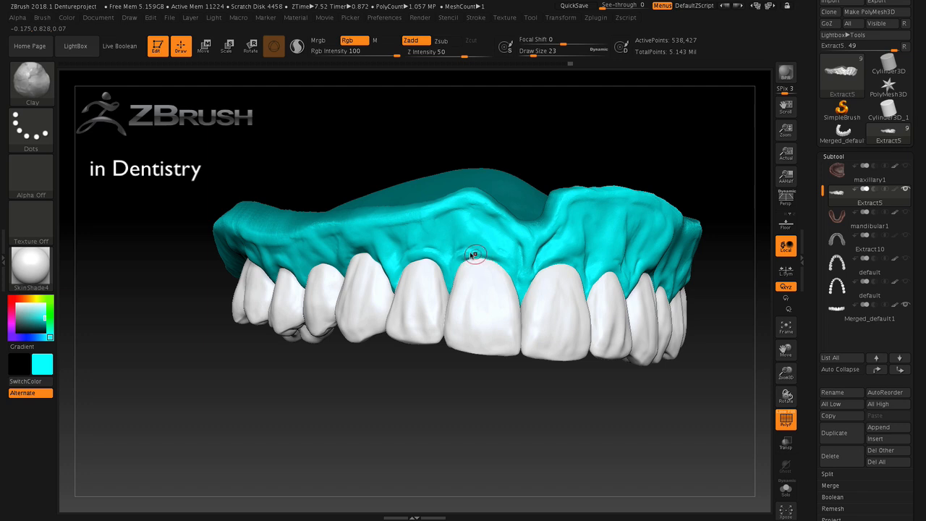
drag(474, 254, 490, 258)
drag(572, 405, 512, 407)
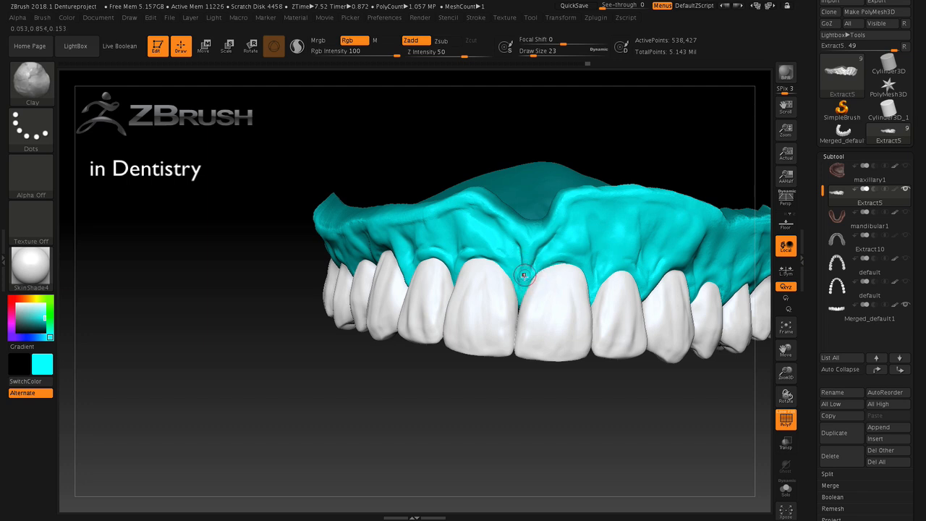
drag(527, 249, 527, 284)
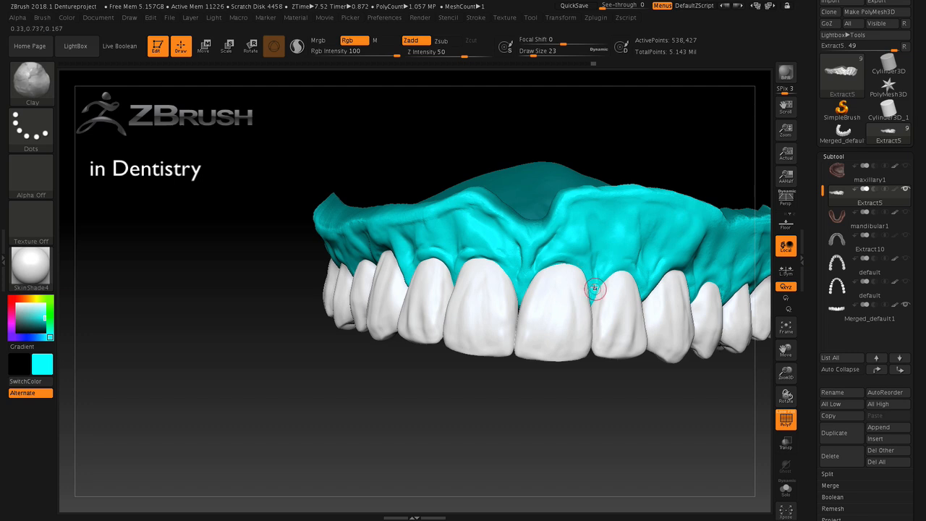
drag(581, 382, 544, 383)
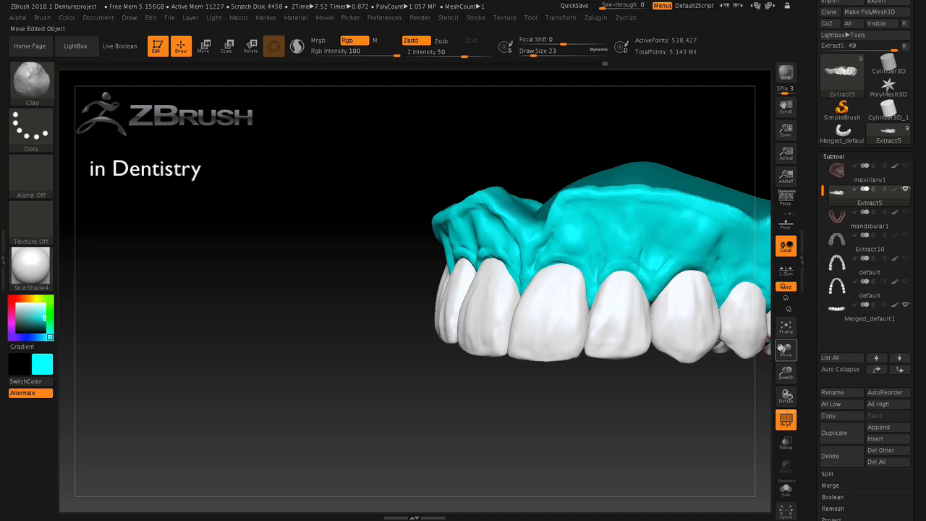
Step: Refine the gum margins and papillae around the premolars on both sides of the denture with the Clay brush
drag(778, 349, 637, 367)
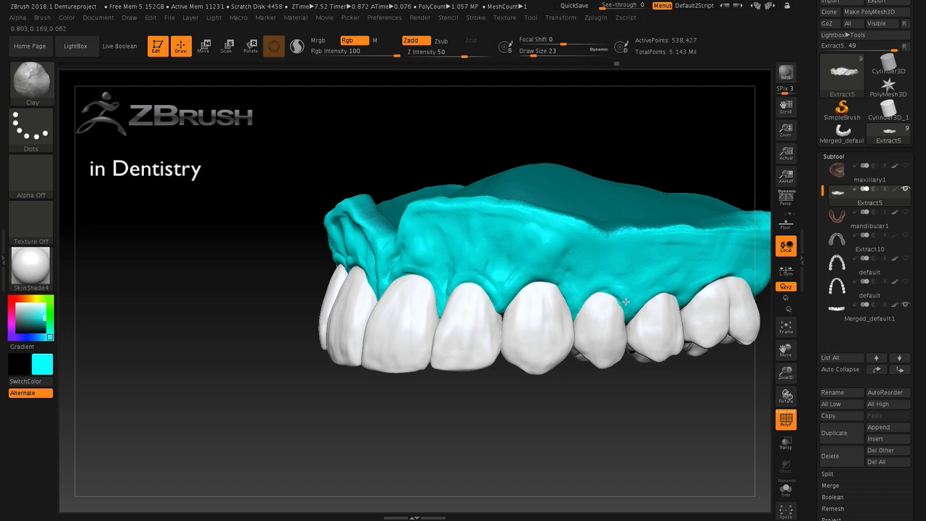
drag(624, 401, 624, 401)
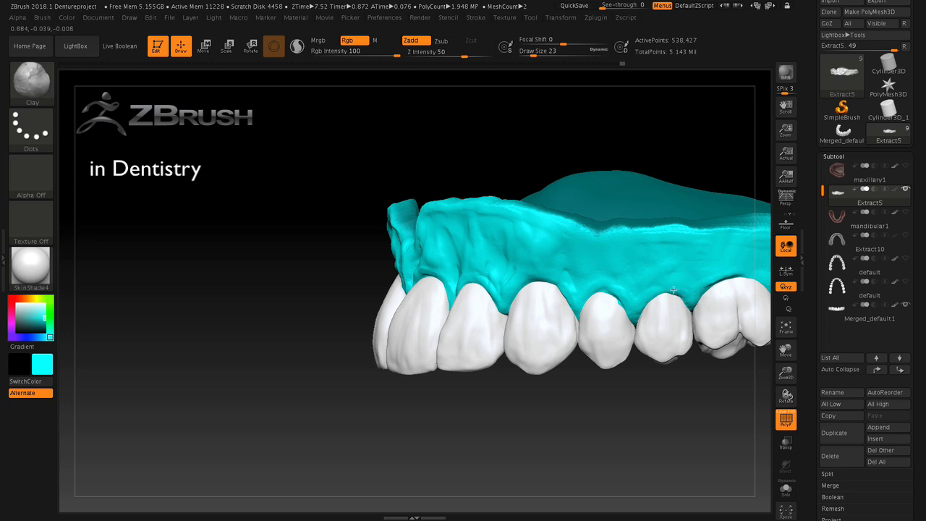
drag(791, 360, 661, 294)
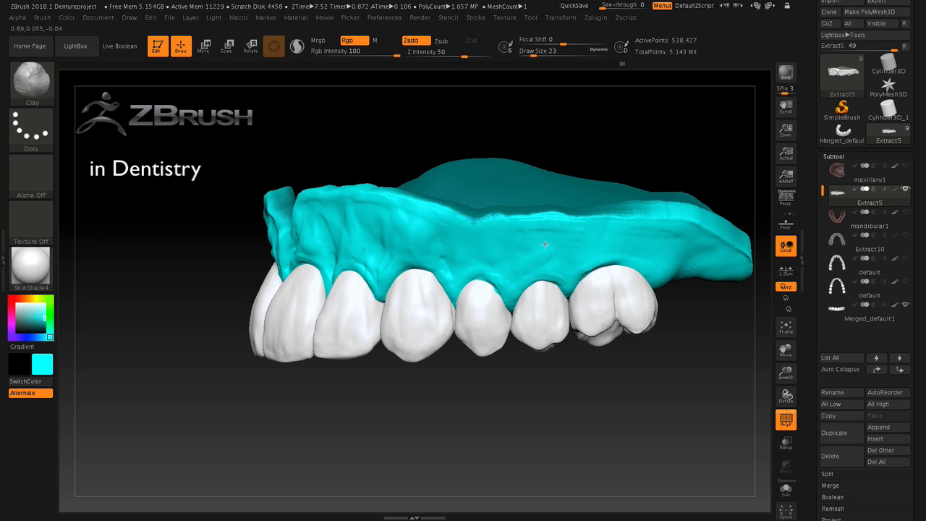
drag(512, 408, 560, 376)
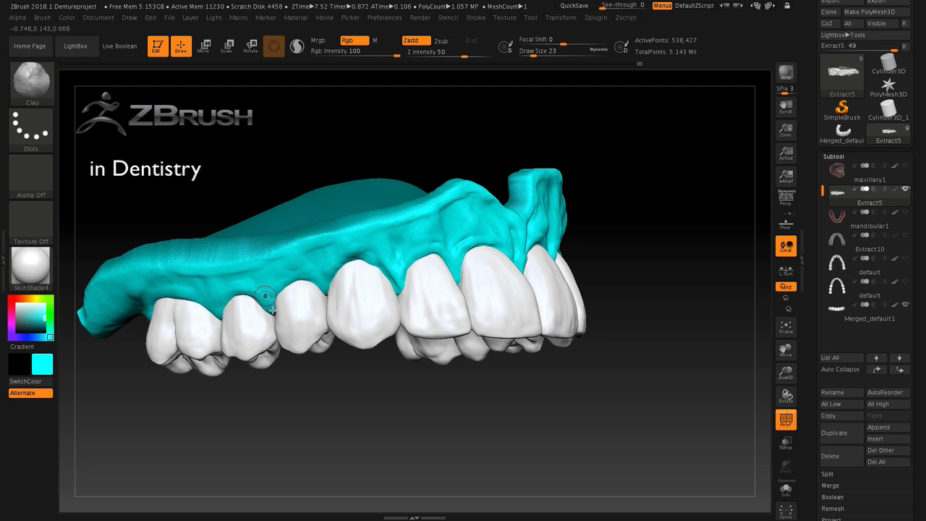
mouse_move(277, 395)
mouse_down()
mouse_move(301, 411)
mouse_move(342, 415)
mouse_move(362, 405)
mouse_move(355, 420)
mouse_move(496, 421)
mouse_move(484, 424)
mouse_move(529, 415)
mouse_move(515, 422)
mouse_up()
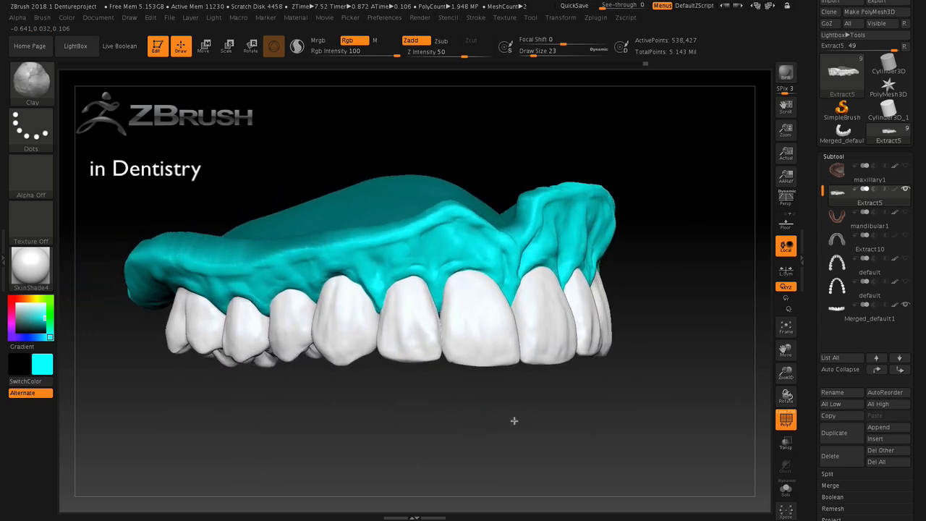
Step: Smooth the labial gum above the patient's left canine and neighbouring teeth with the Smooth brush at draw size 62
drag(536, 55, 541, 56)
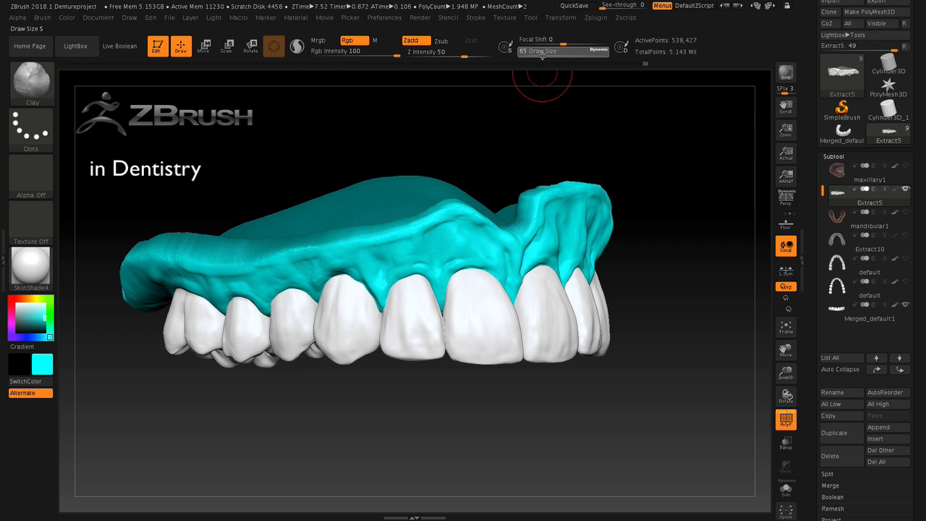
key(shift)
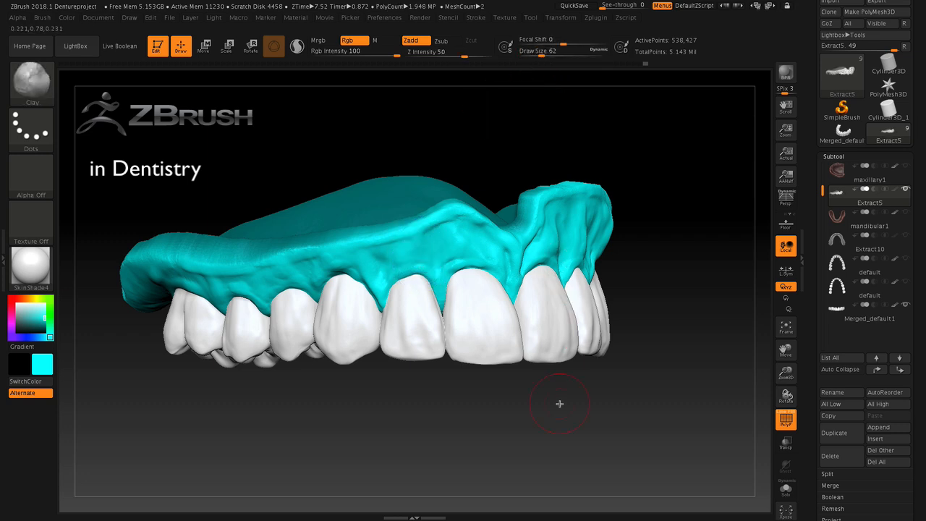
drag(558, 403, 555, 374)
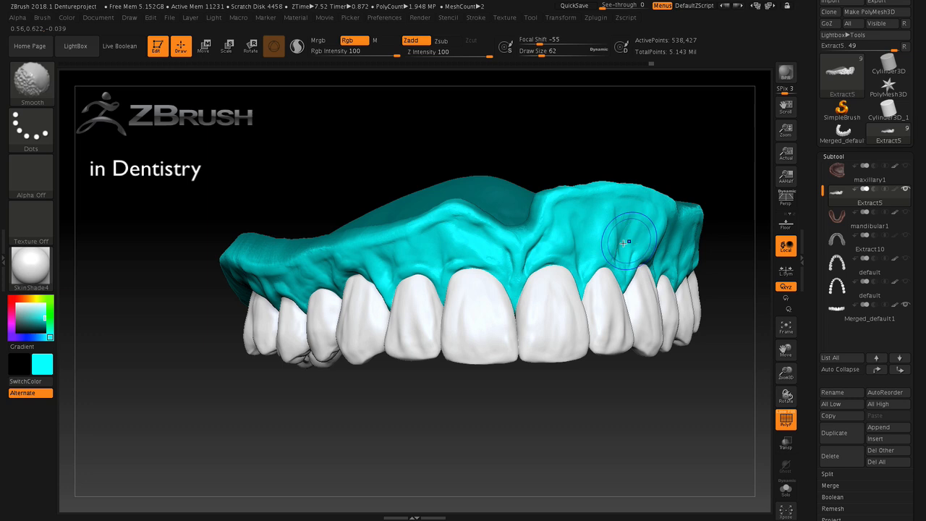
shift+drag(629, 241, 619, 245)
mouse_move(587, 390)
mouse_down()
mouse_move(560, 388)
mouse_move(583, 391)
mouse_up()
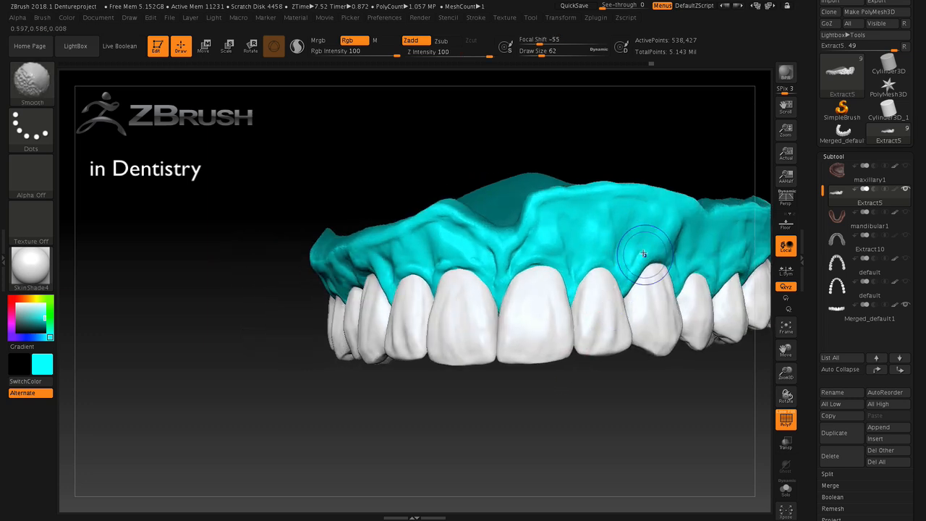
shift+drag(645, 255, 646, 260)
mouse_move(567, 413)
mouse_down()
mouse_move(586, 412)
mouse_move(565, 397)
mouse_move(583, 405)
mouse_move(675, 374)
mouse_up()
drag(787, 353, 691, 356)
drag(633, 413, 623, 424)
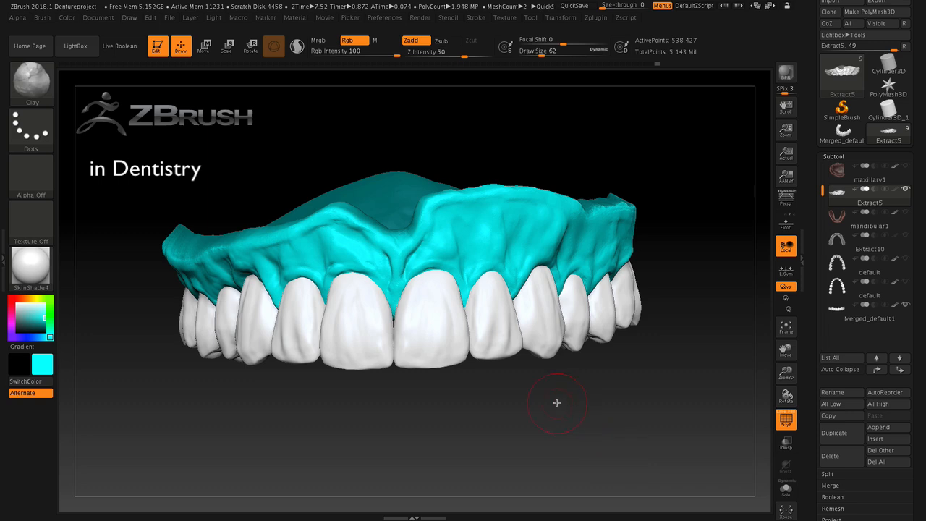
mouse_move(551, 409)
mouse_down()
mouse_move(531, 412)
mouse_move(559, 413)
mouse_up()
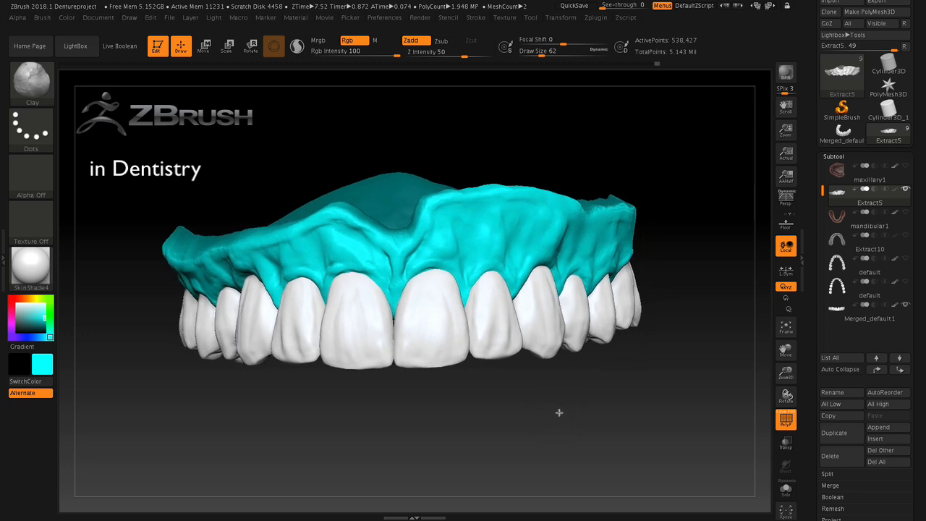
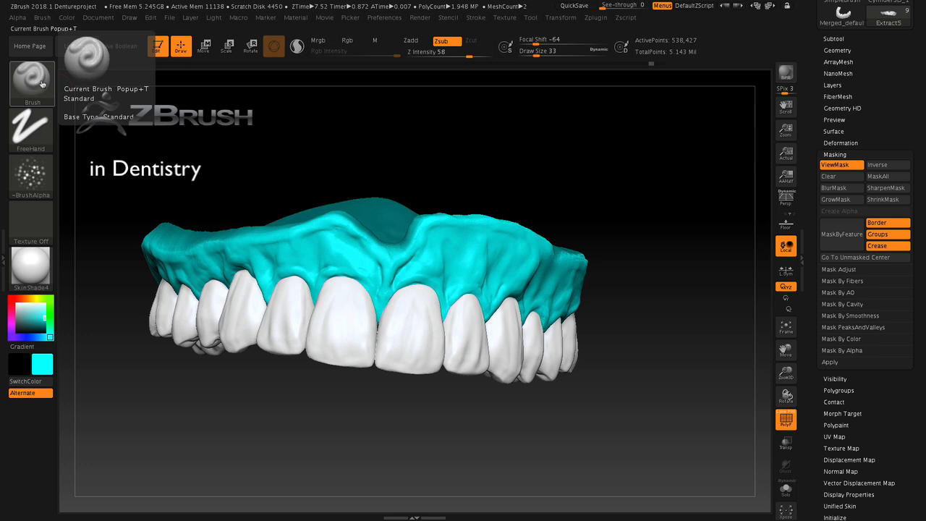
Step: Try stamping stipple dents into the gum above the patient's left front teeth and right incisors with the Standard brush and DragRect stroke
click(42, 132)
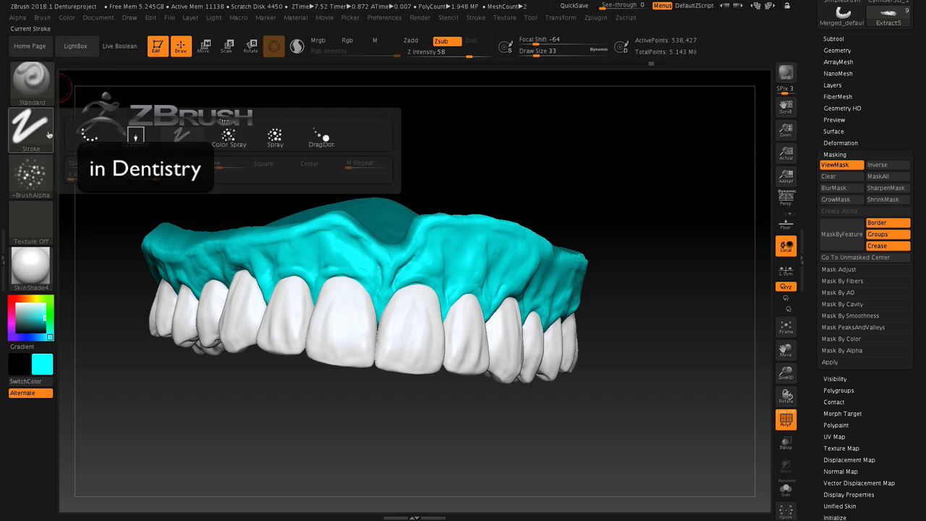
click(133, 136)
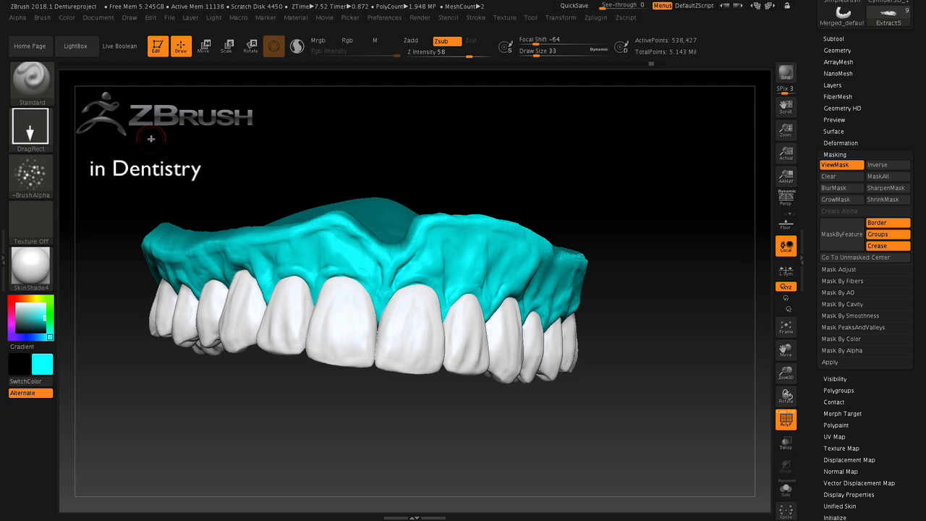
click(44, 181)
drag(457, 275, 488, 240)
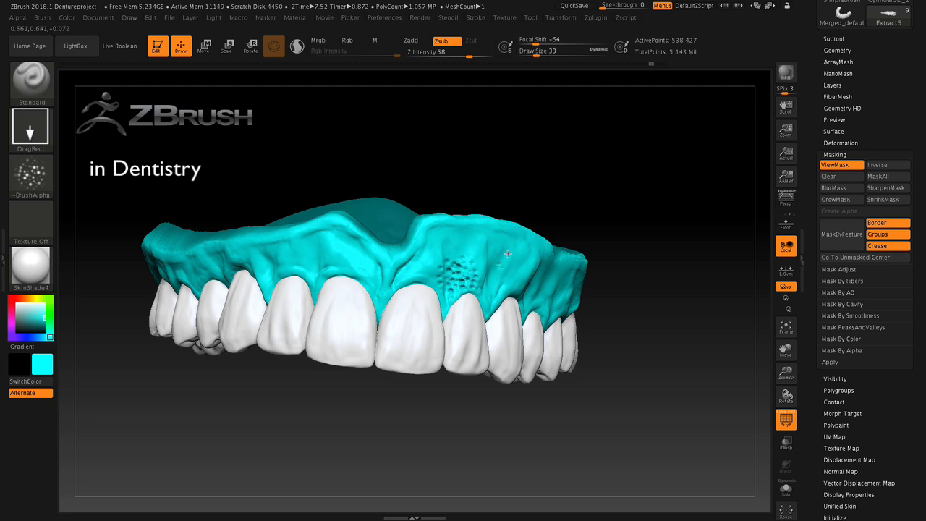
mouse_move(515, 275)
mouse_down()
mouse_move(538, 257)
mouse_move(530, 234)
mouse_move(501, 235)
mouse_up()
drag(489, 292, 502, 280)
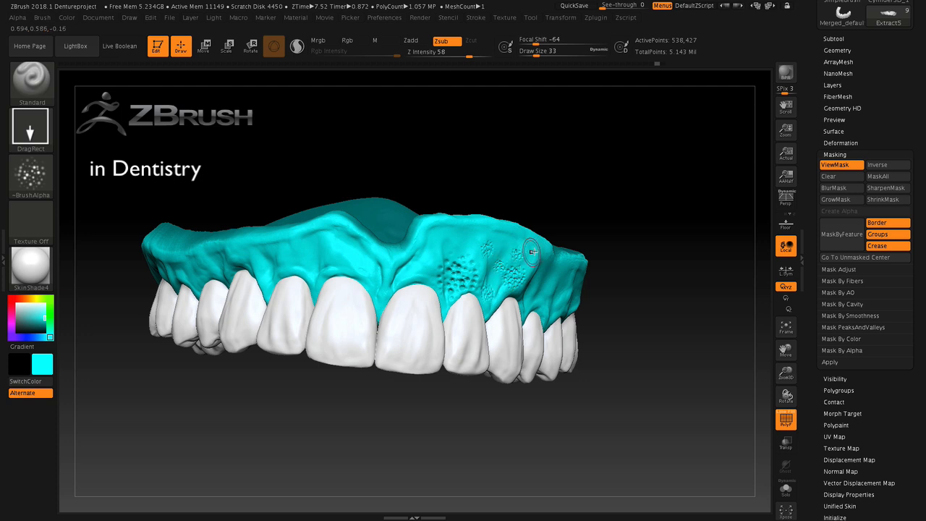
mouse_move(313, 267)
mouse_down()
mouse_move(335, 242)
mouse_move(375, 247)
mouse_up()
mouse_move(366, 437)
mouse_down()
mouse_move(390, 440)
mouse_move(343, 436)
mouse_move(345, 452)
mouse_move(366, 439)
mouse_move(366, 422)
mouse_up()
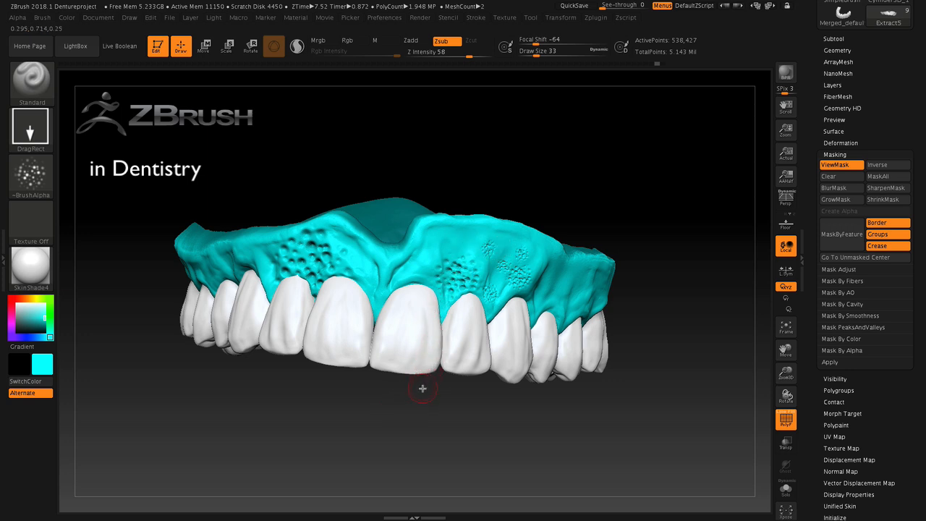
Step: Undo all the DragRect stipple stamps on the labial gum
key(ctrl)
key(ctrl+z)
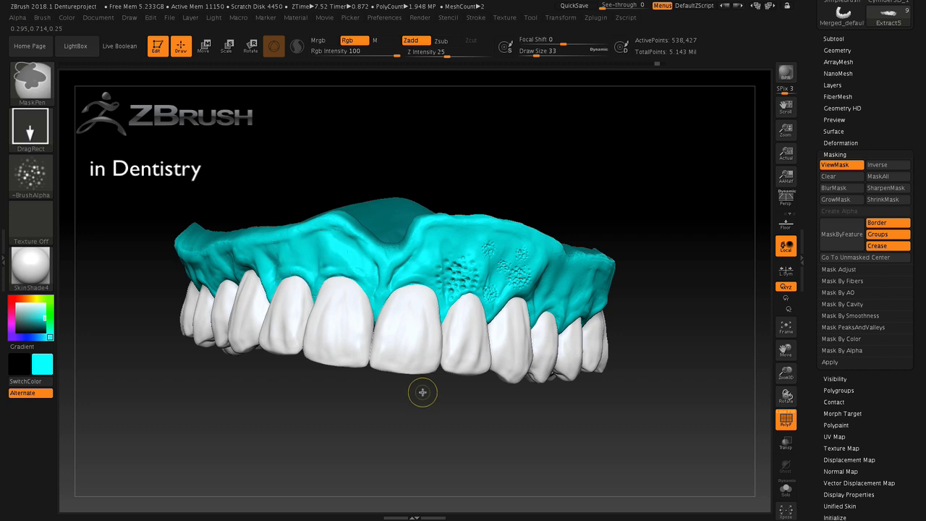
key(ctrl+z)
key(ctrl+z)
key(ctrl+z)
Step: Stipple the gum above the central incisors and the patient's left front teeth using the Standard brush with the Color Spray stroke
click(31, 127)
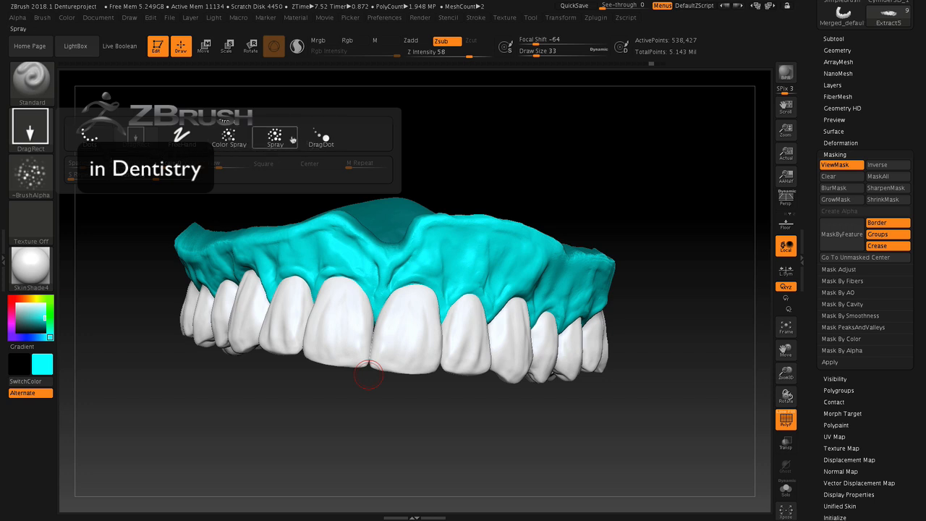
click(228, 136)
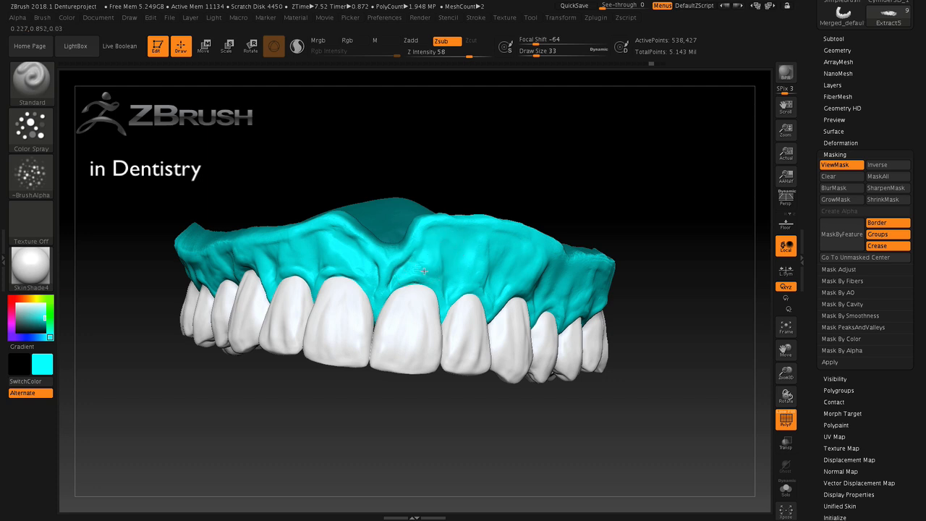
mouse_move(441, 248)
mouse_down()
mouse_move(428, 265)
mouse_move(438, 277)
mouse_up()
mouse_move(418, 408)
mouse_down()
mouse_move(429, 406)
mouse_move(409, 416)
mouse_up()
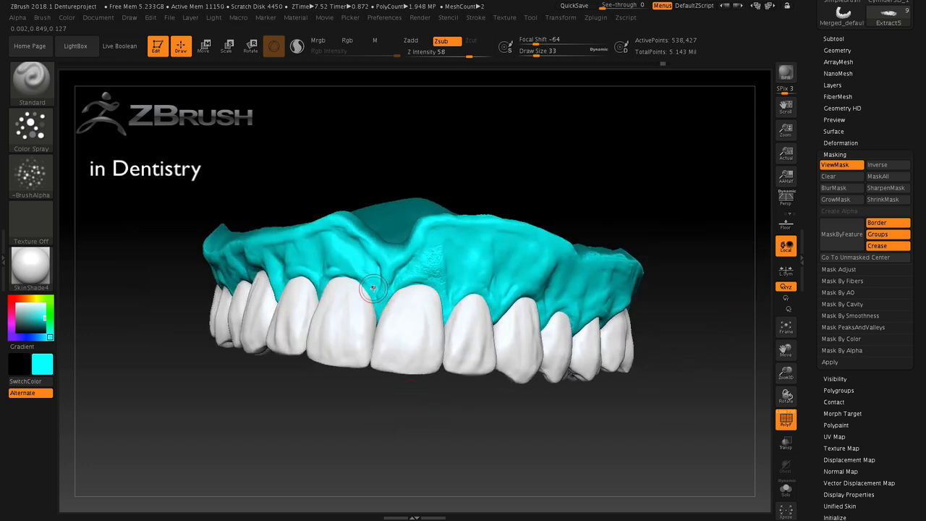
drag(351, 409, 376, 408)
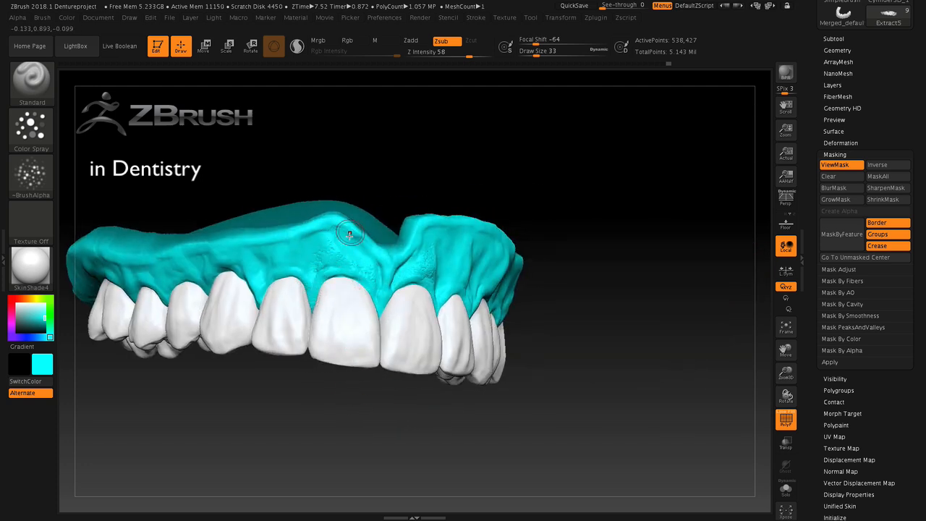
drag(543, 239, 469, 239)
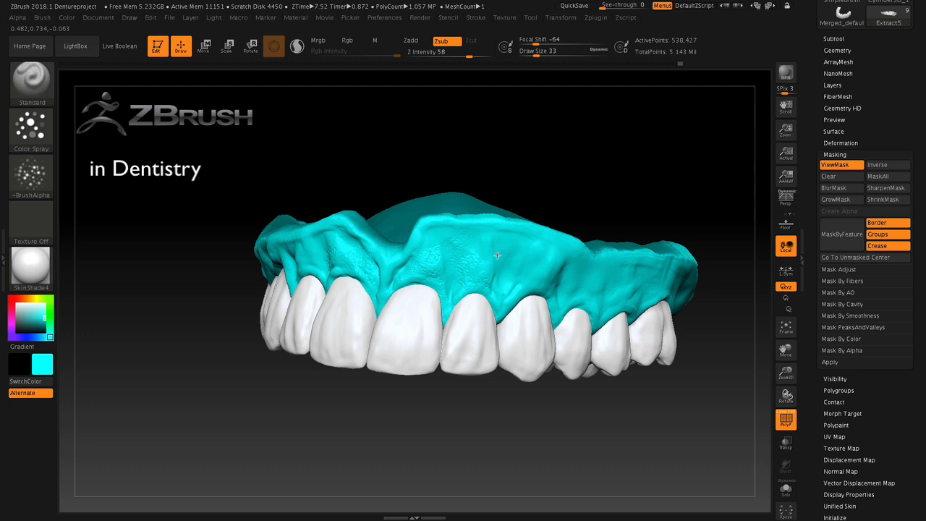
drag(484, 430, 463, 433)
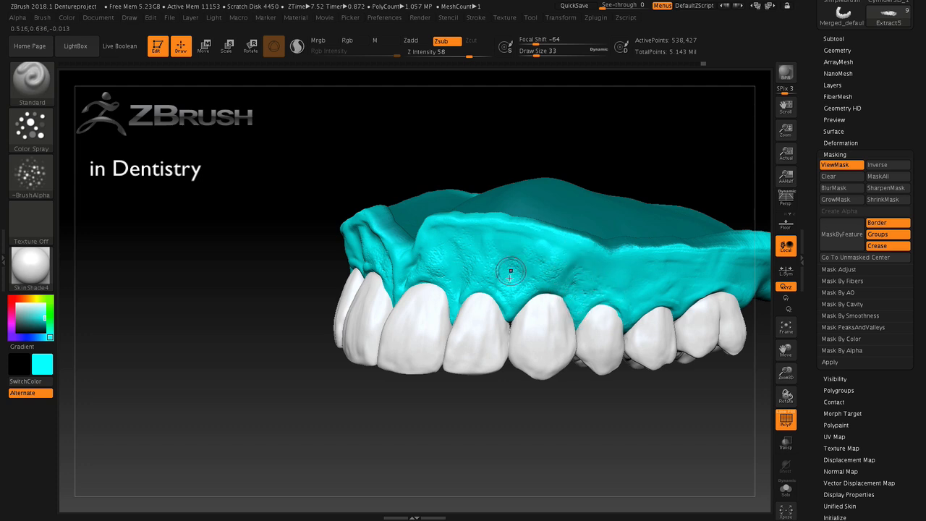
Step: Continue the Color Spray stippling over the gum above the patient's right lateral incisor, canine and premolars
mouse_move(400, 414)
mouse_down()
mouse_move(419, 442)
mouse_move(433, 388)
mouse_move(409, 428)
mouse_up()
drag(476, 428, 470, 336)
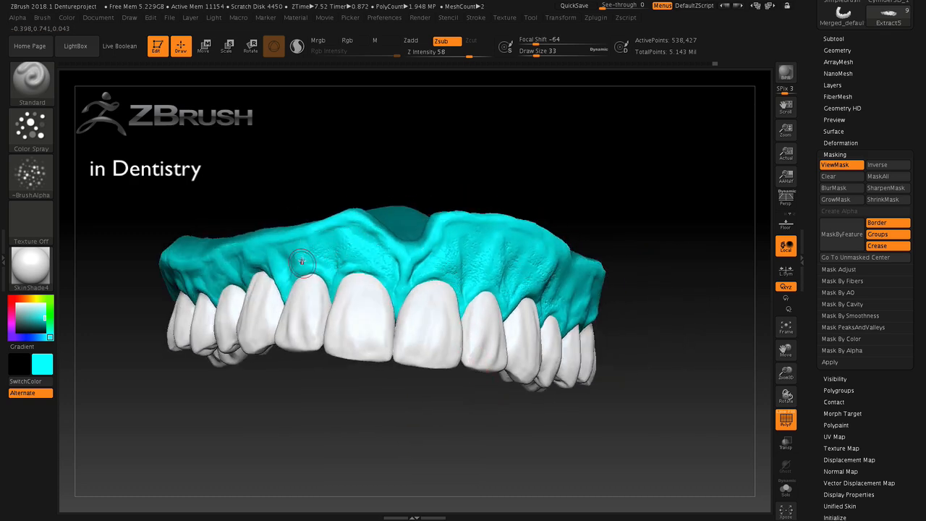
drag(280, 414, 310, 405)
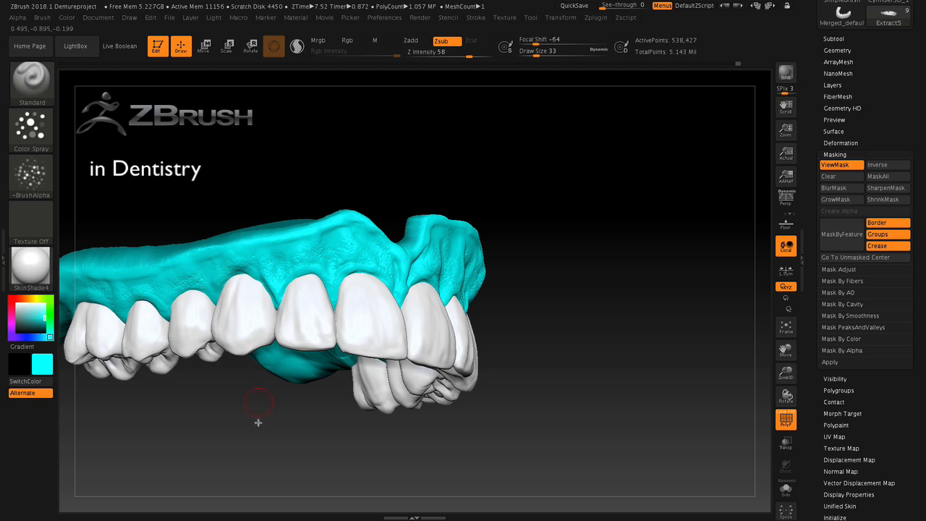
drag(258, 422, 258, 343)
drag(352, 429, 366, 338)
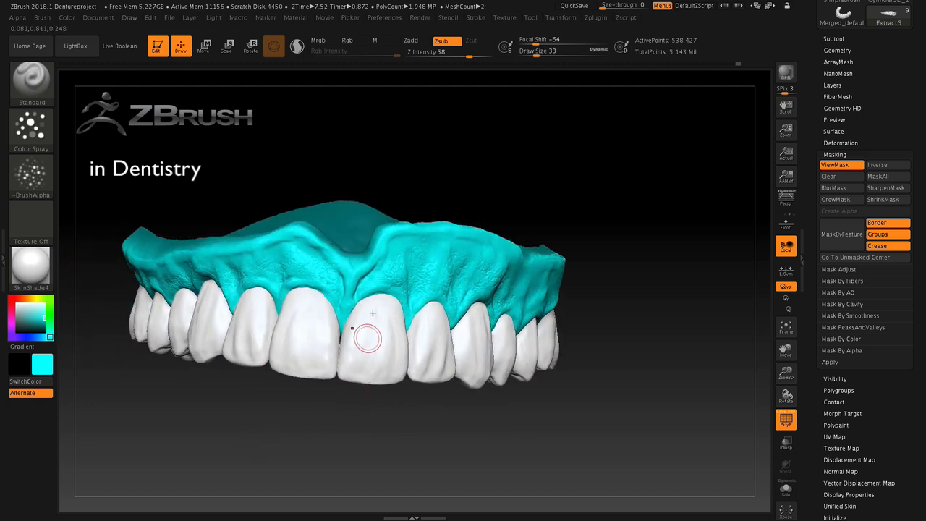
Step: Extend the stippling across the patient's left canine and premolar gum and fill in around the right incisors
drag(453, 449, 448, 272)
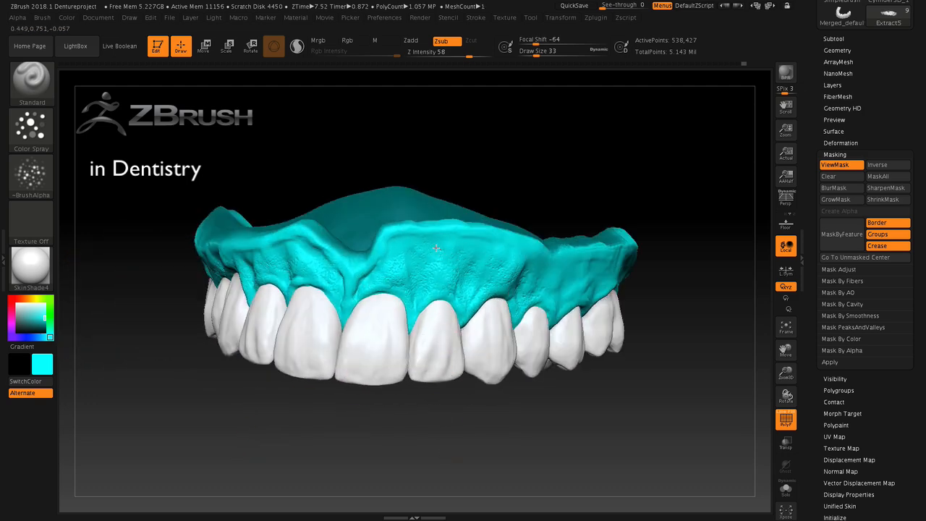
mouse_move(449, 441)
mouse_down()
mouse_move(436, 424)
mouse_move(491, 269)
mouse_up()
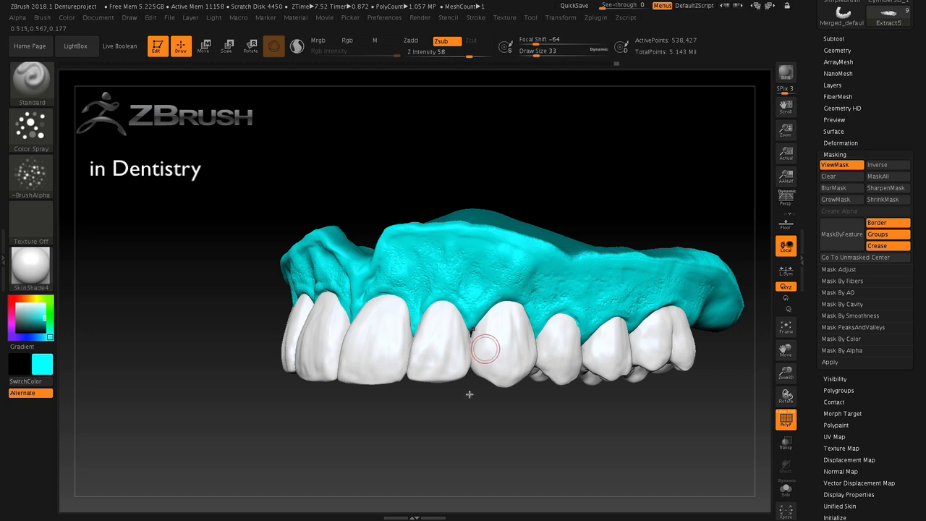
mouse_move(469, 394)
mouse_down()
mouse_move(490, 435)
mouse_move(468, 386)
mouse_up()
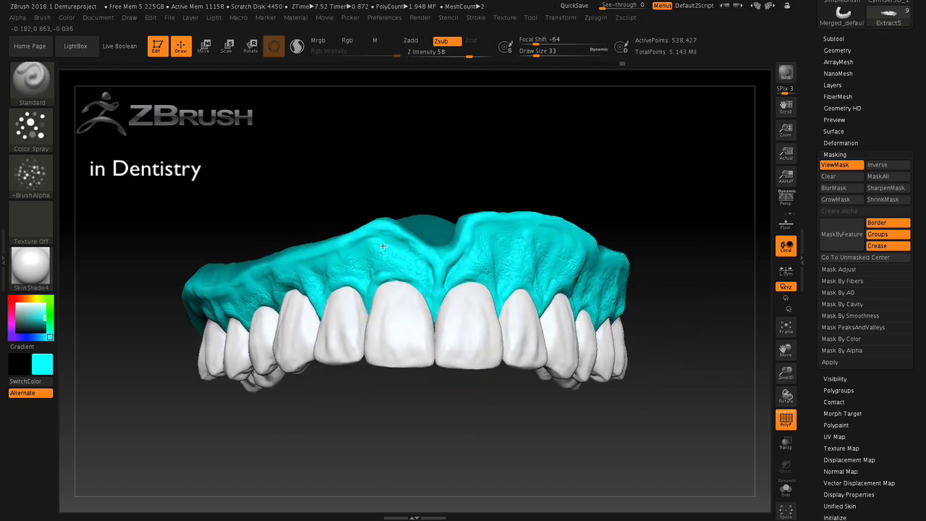
drag(365, 403, 440, 337)
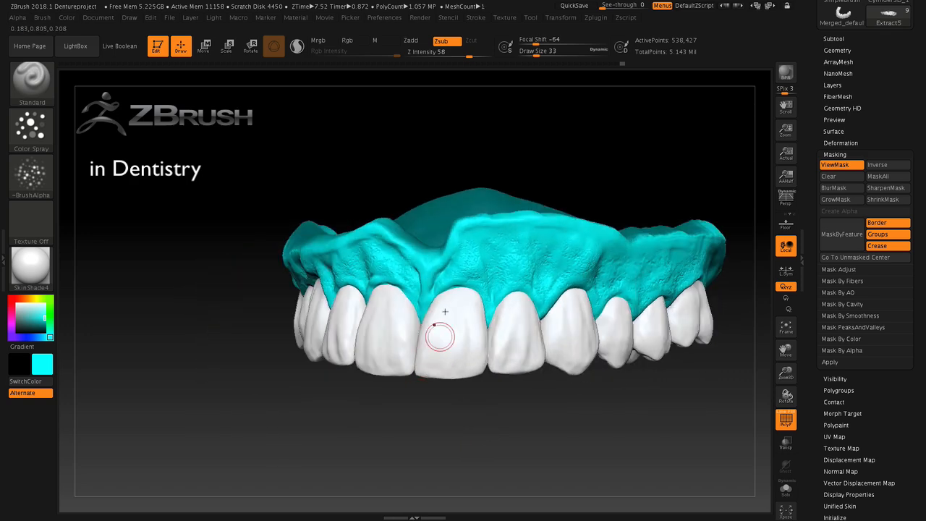
drag(449, 446, 432, 335)
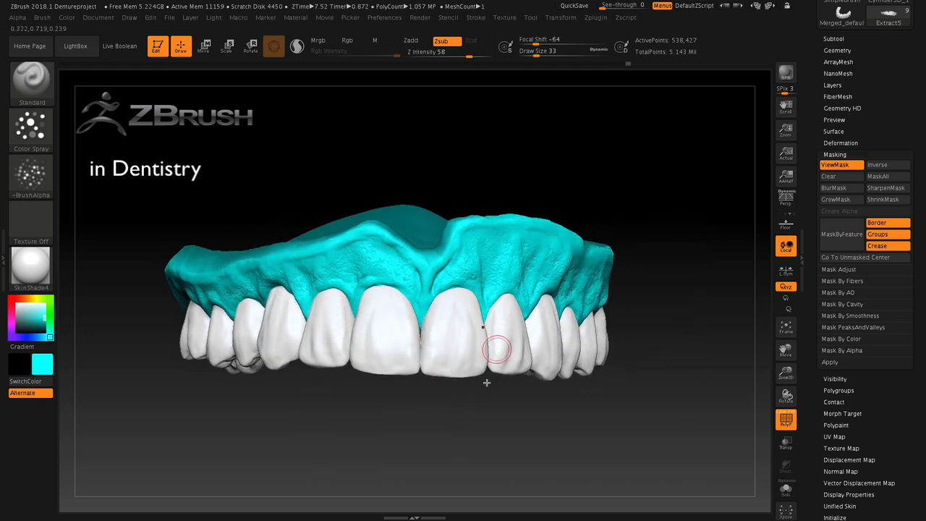
drag(467, 437, 557, 471)
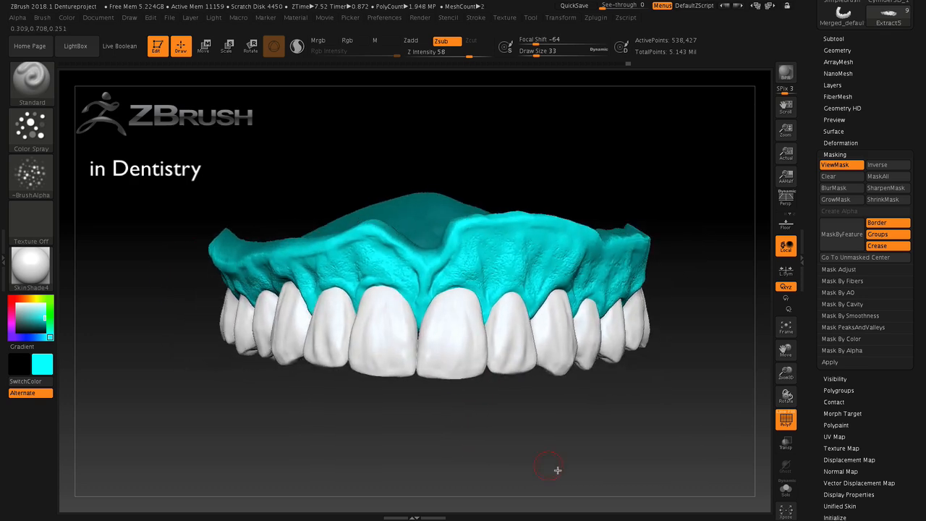
Step: Examine the mesh density of the stippled gum up close with the polyframe shown, and the surface texture with it hidden
mouse_move(790, 372)
mouse_down()
mouse_move(785, 387)
mouse_move(787, 374)
mouse_up()
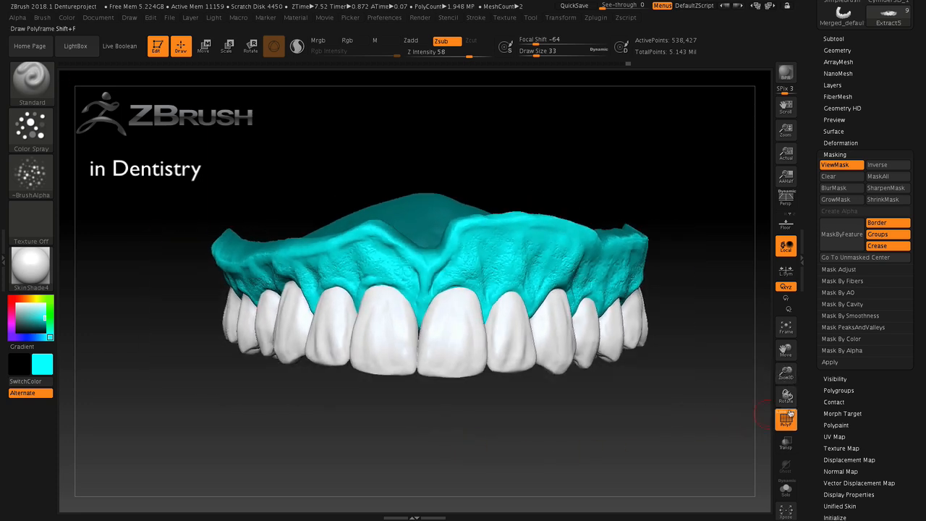
click(790, 417)
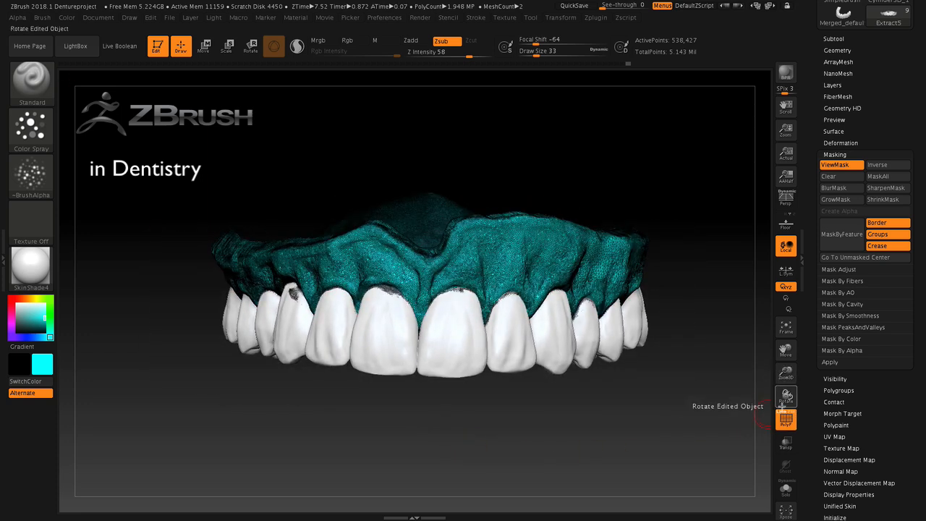
drag(787, 373, 786, 354)
drag(788, 450, 789, 438)
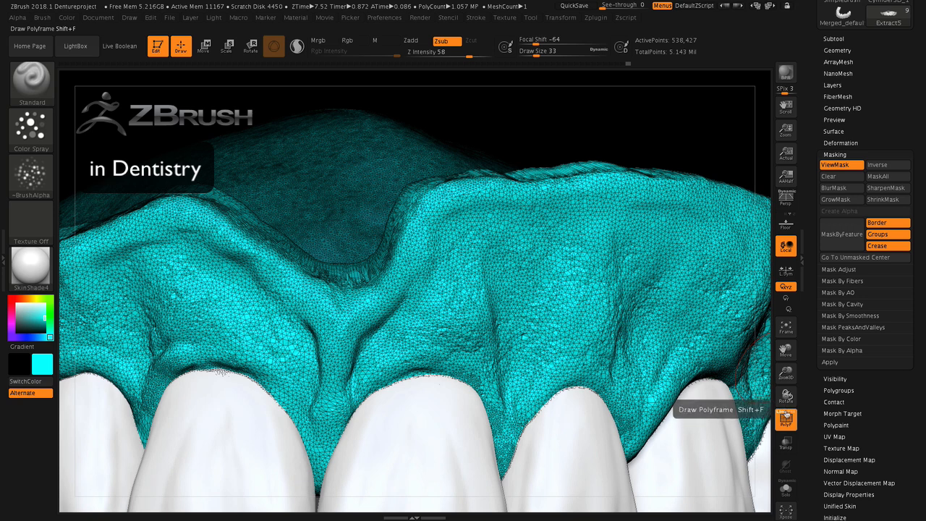
click(786, 418)
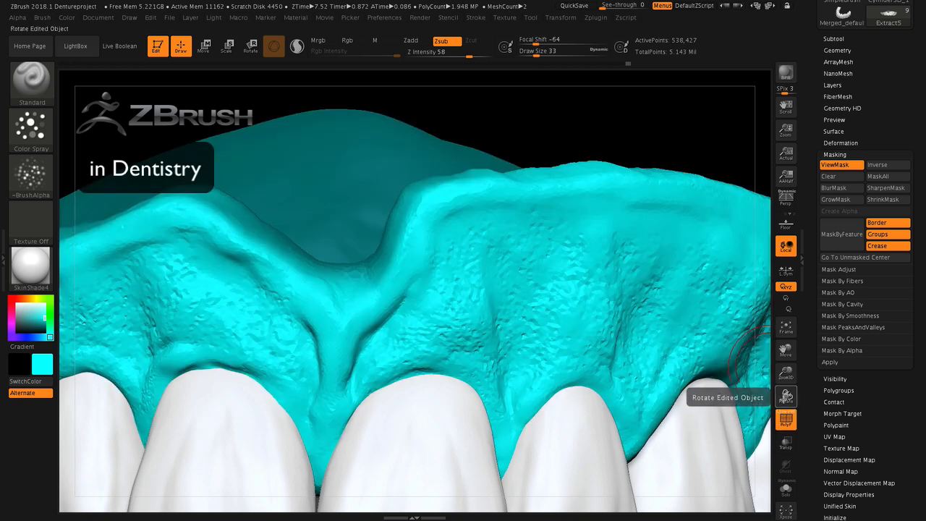
mouse_move(701, 128)
mouse_down()
mouse_move(676, 137)
mouse_move(713, 131)
mouse_move(699, 128)
mouse_up()
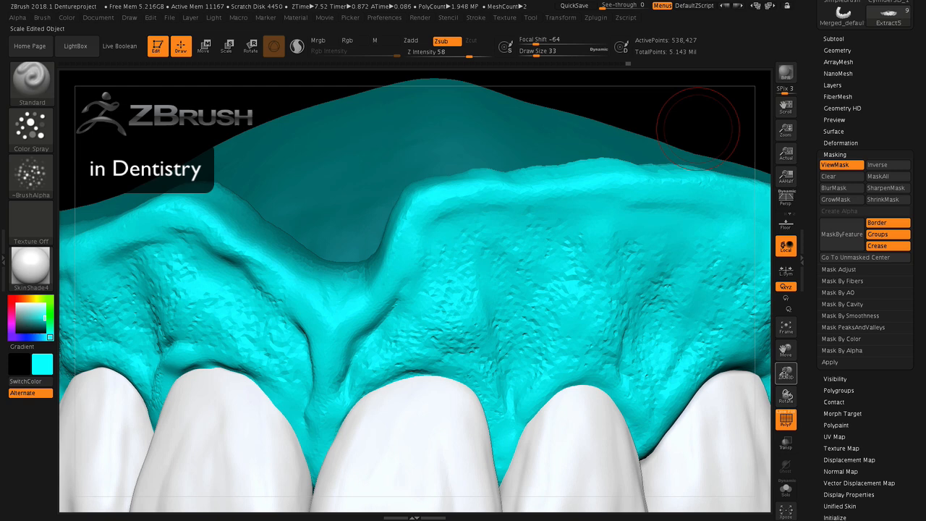
drag(786, 372, 737, 353)
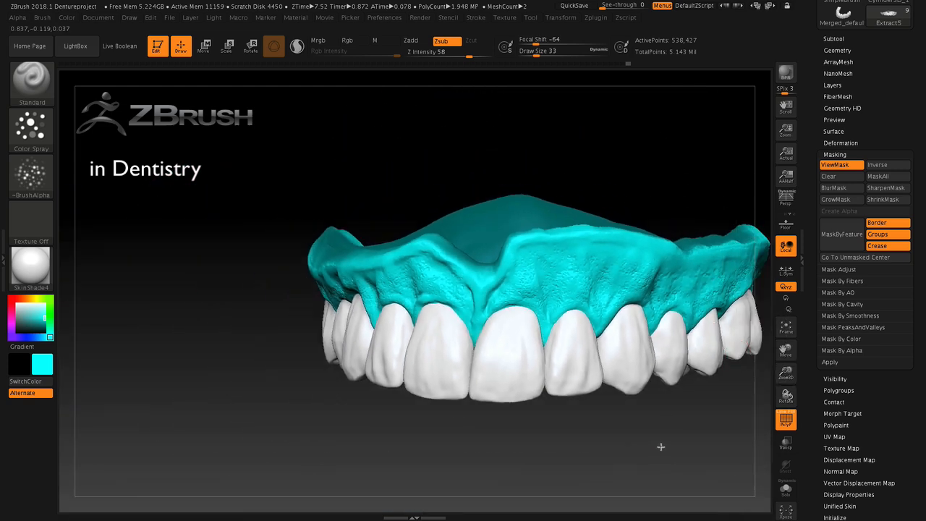
Step: Touch up the stippled texture on the posterior gums and around the midline papilla with the Color Spray stroke
drag(661, 447, 661, 448)
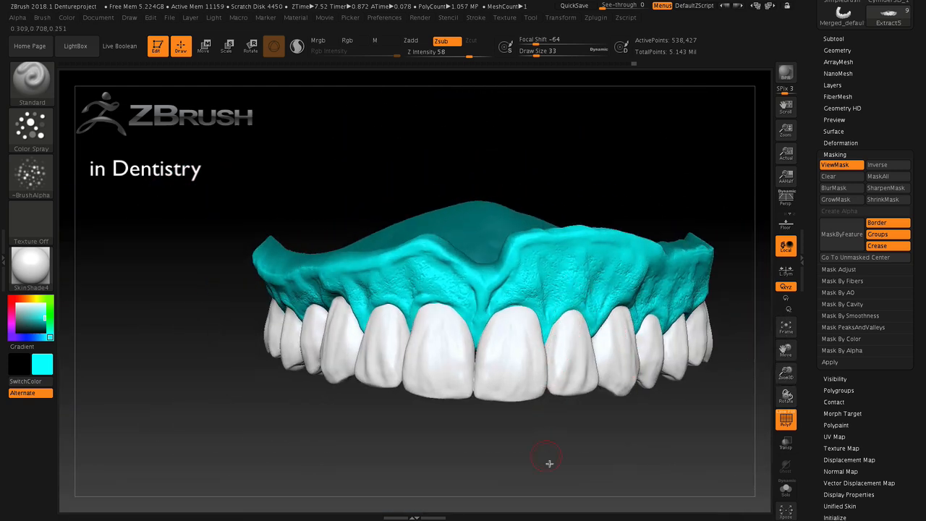
drag(549, 463, 450, 378)
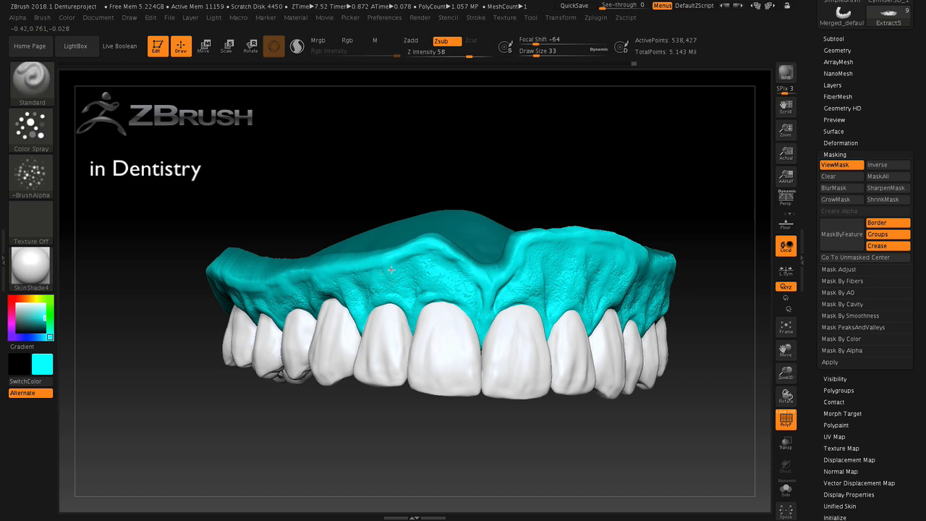
drag(430, 437, 453, 363)
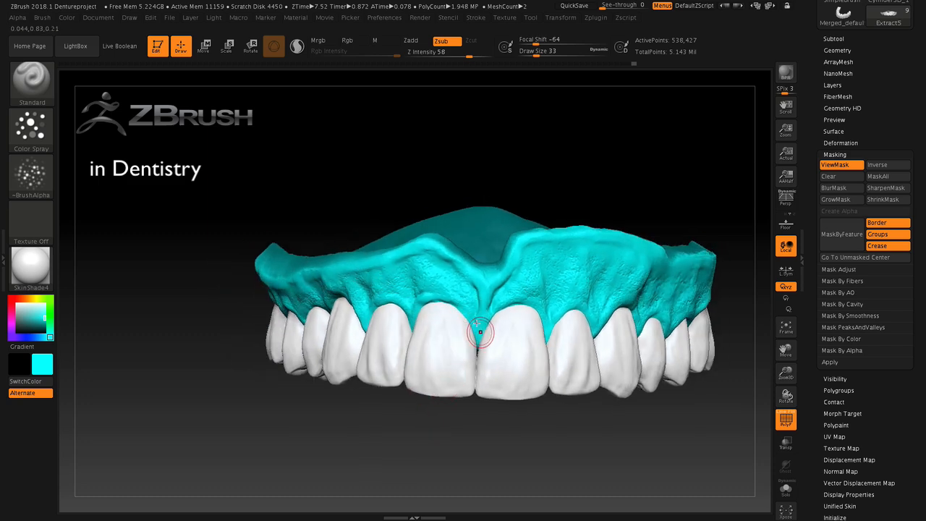
drag(487, 437, 479, 400)
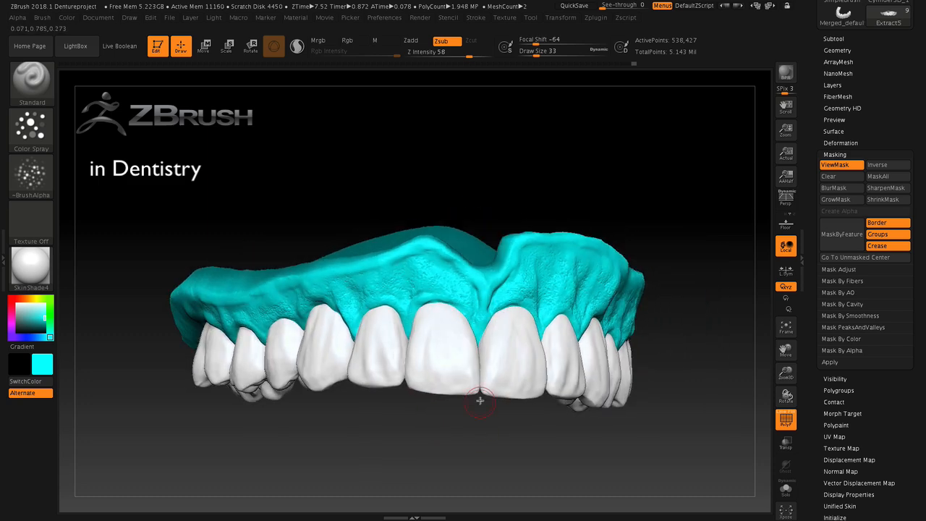
drag(489, 439, 419, 432)
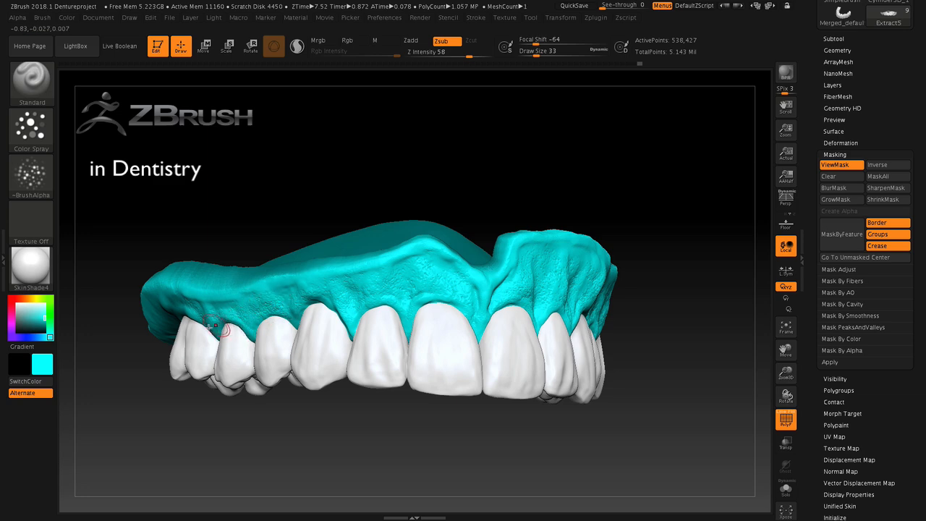
mouse_move(340, 426)
mouse_down()
mouse_move(378, 446)
mouse_move(416, 447)
mouse_up()
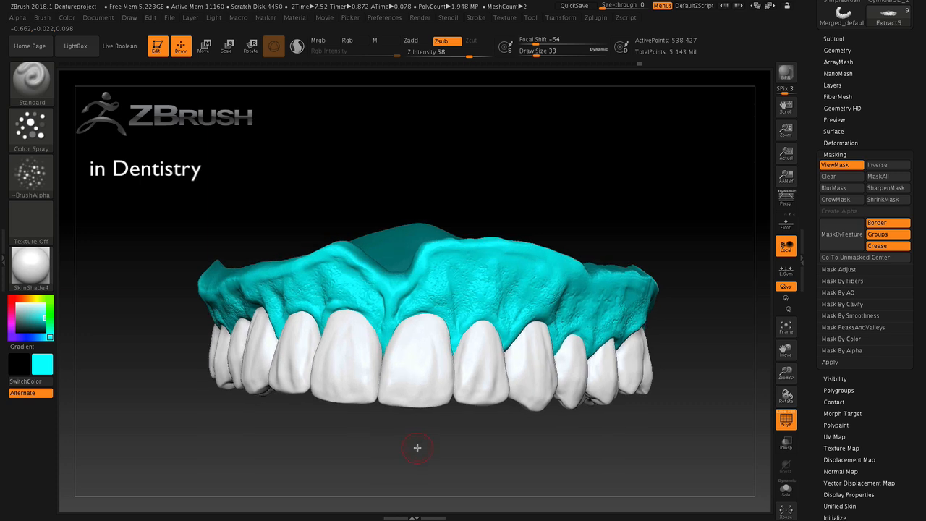